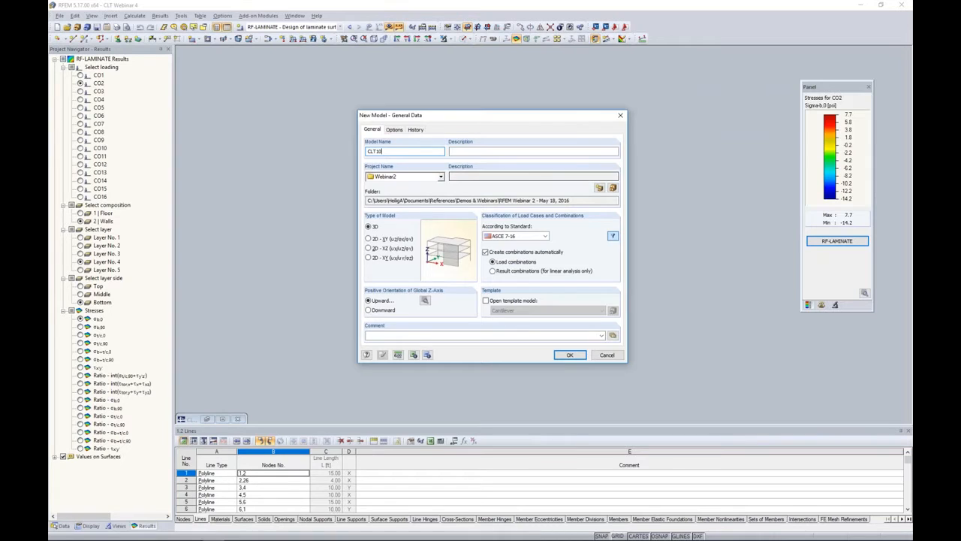
# Step: Create the 3D model CLT10 with ASCE 7-16 as the standard and load combinations generated automatically
pyautogui.click(545, 237)
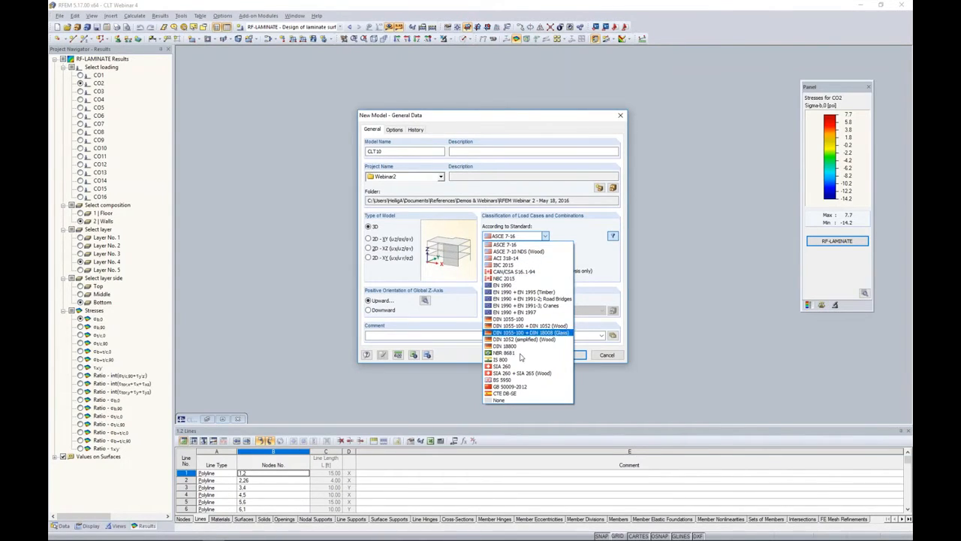
pyautogui.click(589, 240)
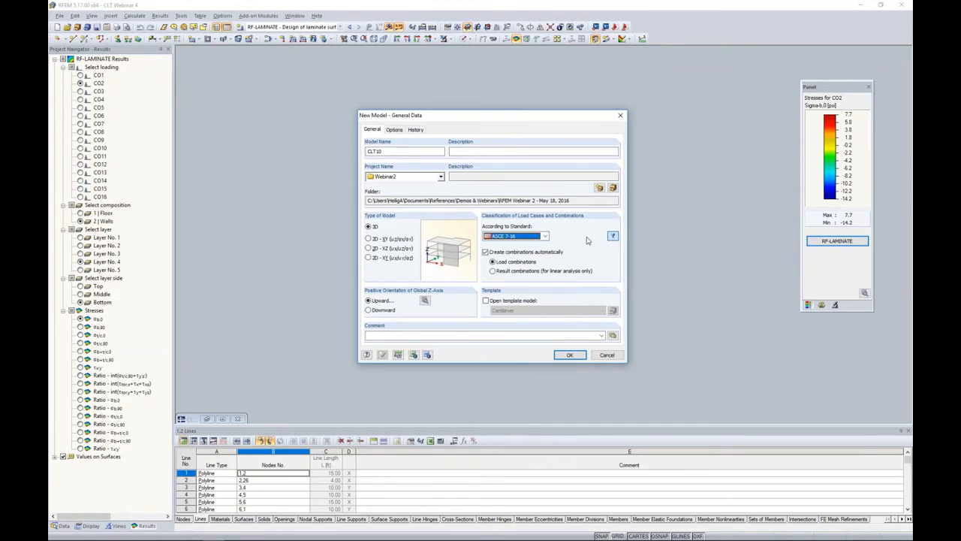
pyautogui.click(485, 252)
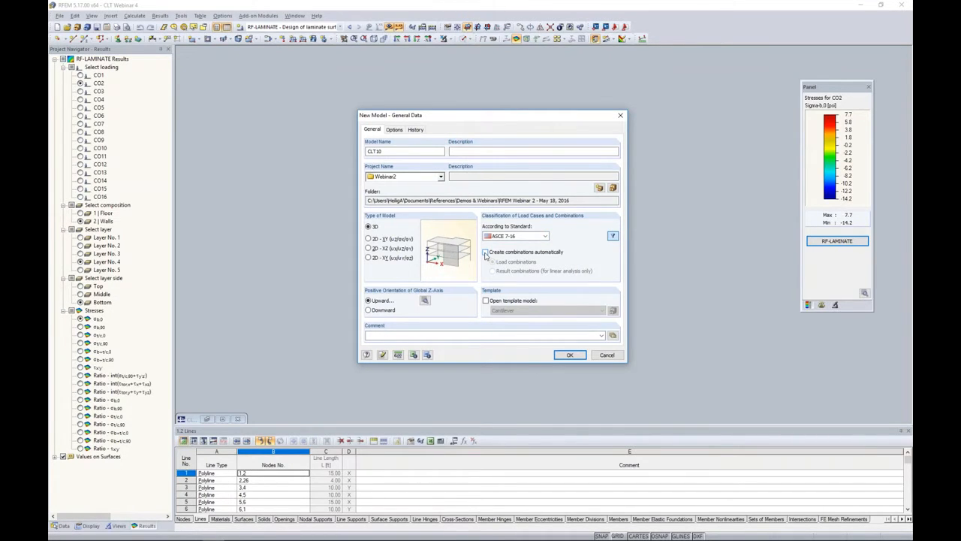
pyautogui.click(485, 252)
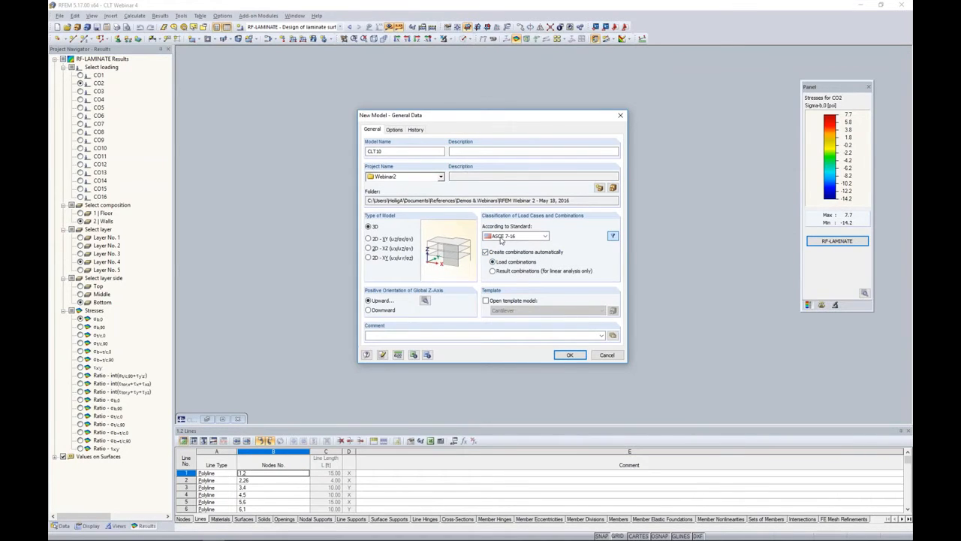
pyautogui.click(570, 354)
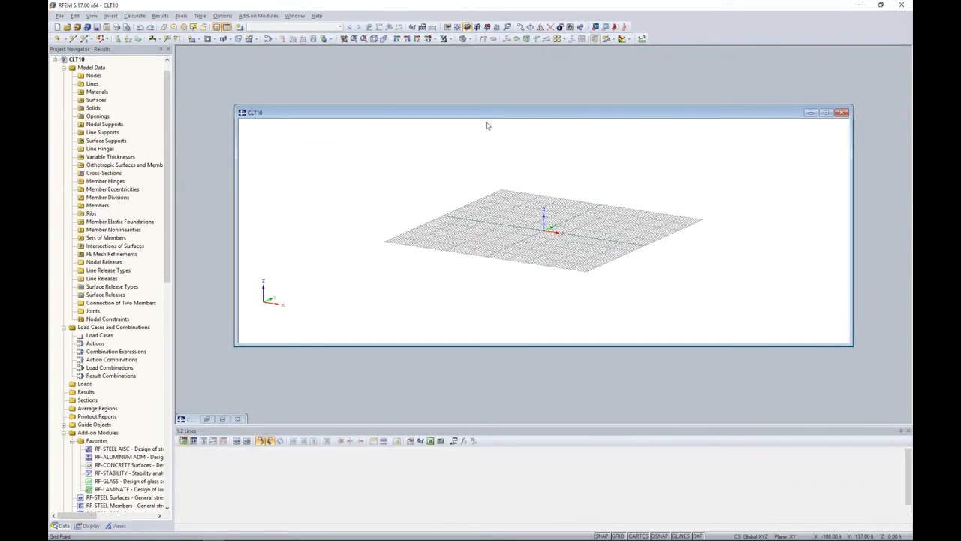
# Step: Look over the empty work plane, the input table and the navigator's model data, load case and add-on module entries
pyautogui.scroll(5, 482, 185)
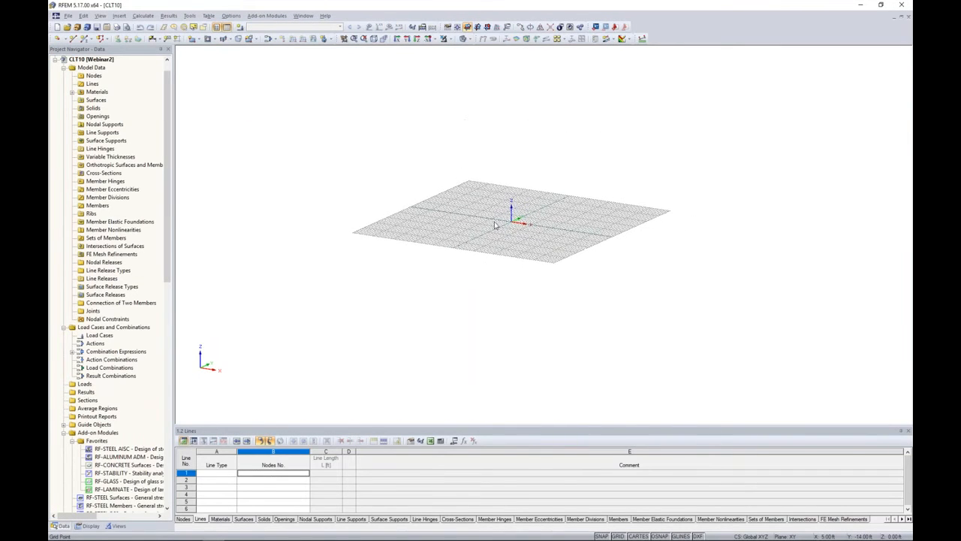
pyautogui.moveTo(525, 232); pyautogui.dragTo(503, 248, button='middle')
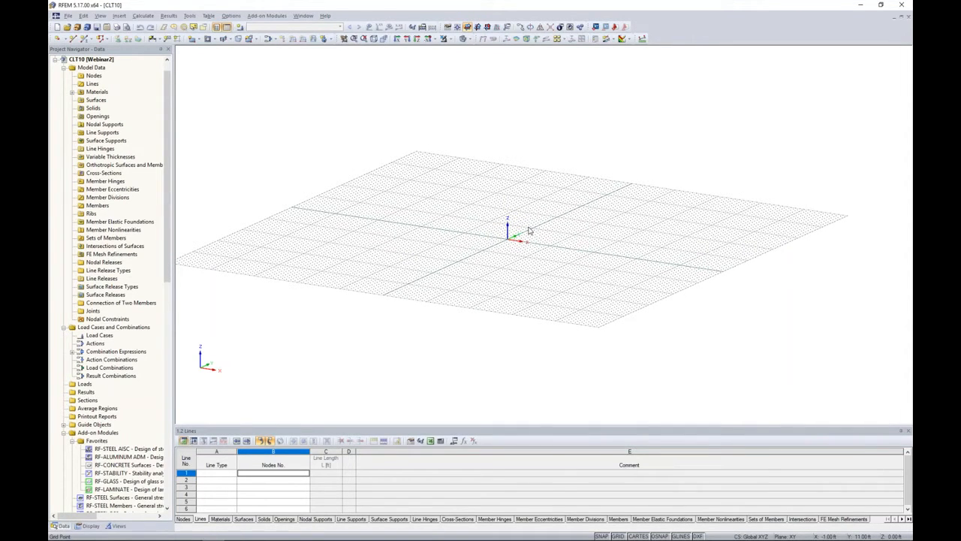
pyautogui.moveTo(511, 426); pyautogui.dragTo(496, 335)
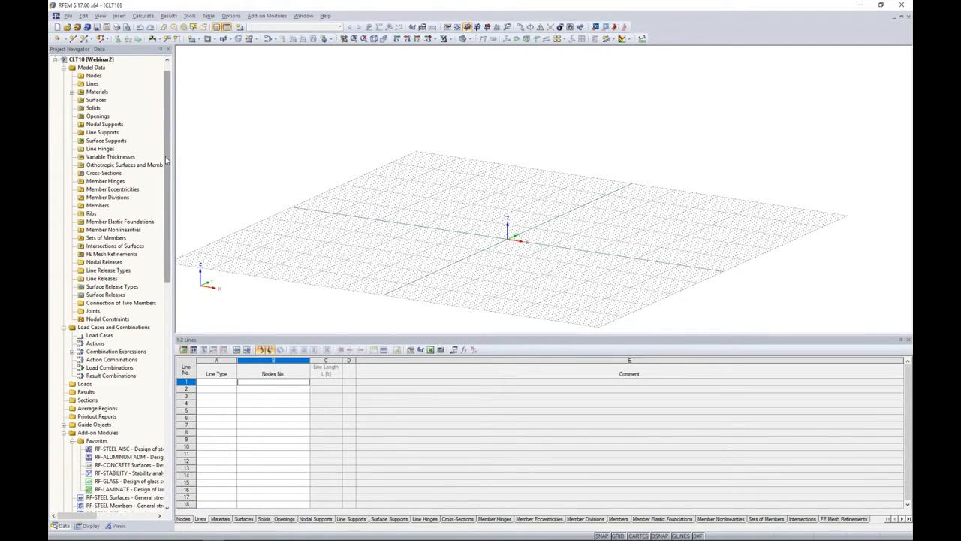
pyautogui.scroll(-7, 155, 238)
pyautogui.scroll(-2, 156, 237)
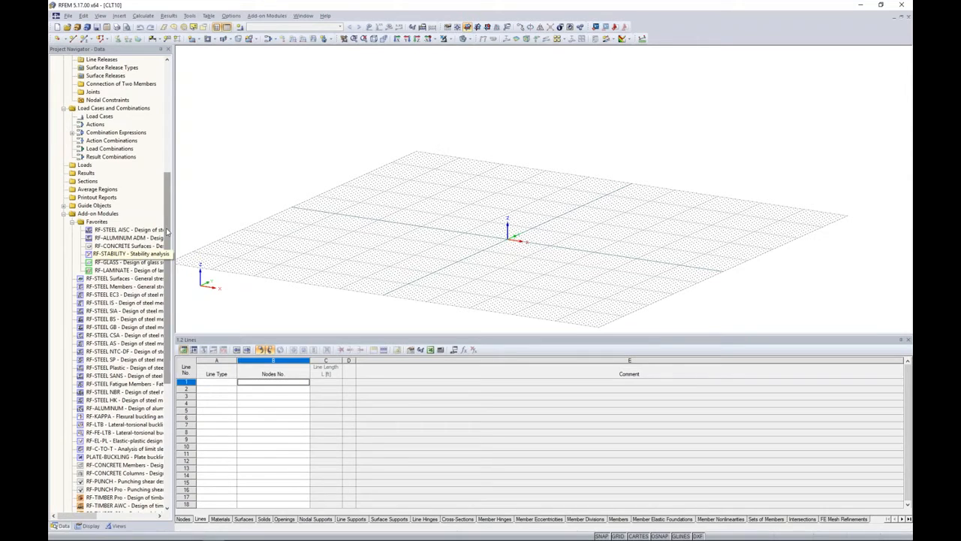
pyautogui.scroll(3, 168, 191)
pyautogui.scroll(6, 168, 191)
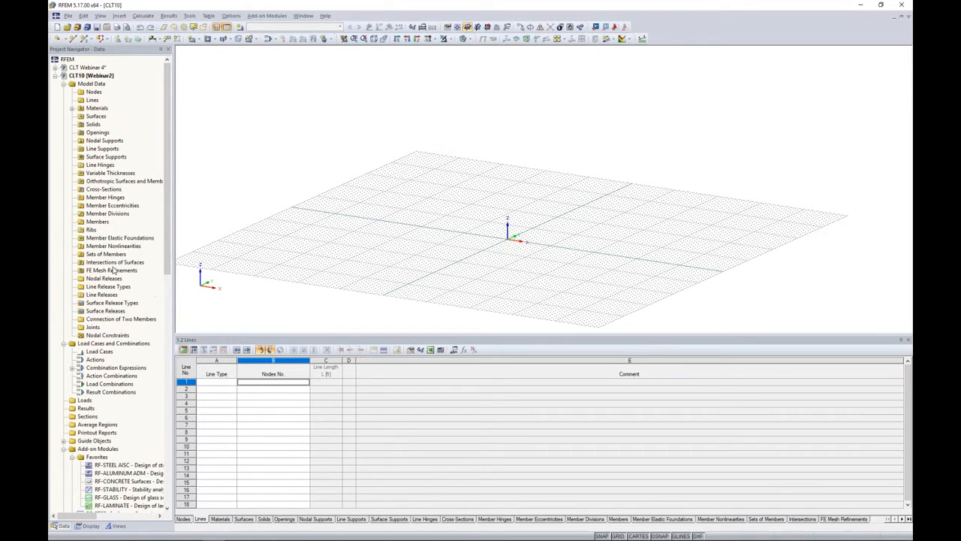
pyautogui.moveTo(422, 337); pyautogui.dragTo(431, 396)
# Step: Draw a closed 25 ft by 10 ft rectangle of lines from the origin, with nodes at X = 15 ft on both long sides
pyautogui.keyDown('ctrl'); pyautogui.moveTo(448, 283); pyautogui.dragTo(652, 308, button='middle'); pyautogui.keyUp('ctrl')
pyautogui.moveTo(594, 261); pyautogui.dragTo(444, 279, button='middle')
pyautogui.scroll(5, 498, 261)
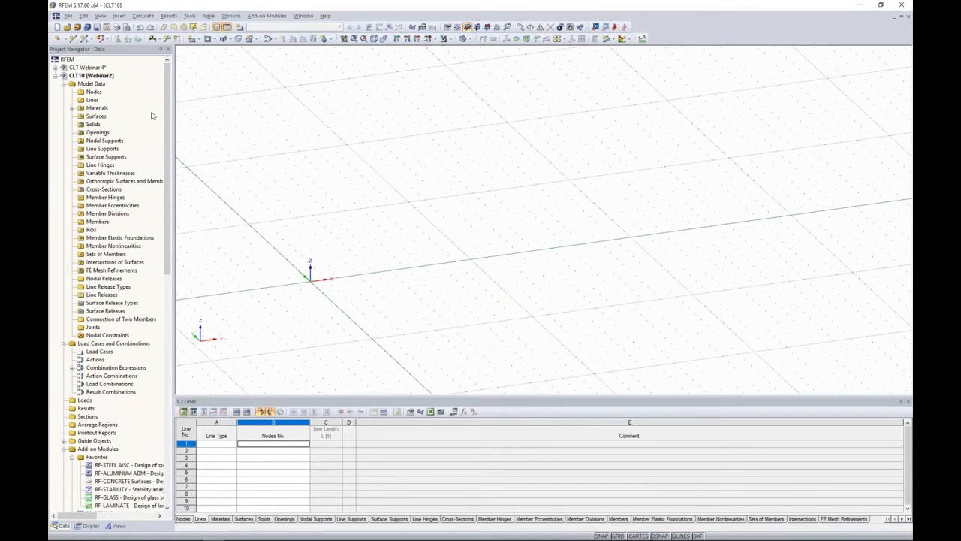
pyautogui.click(73, 38)
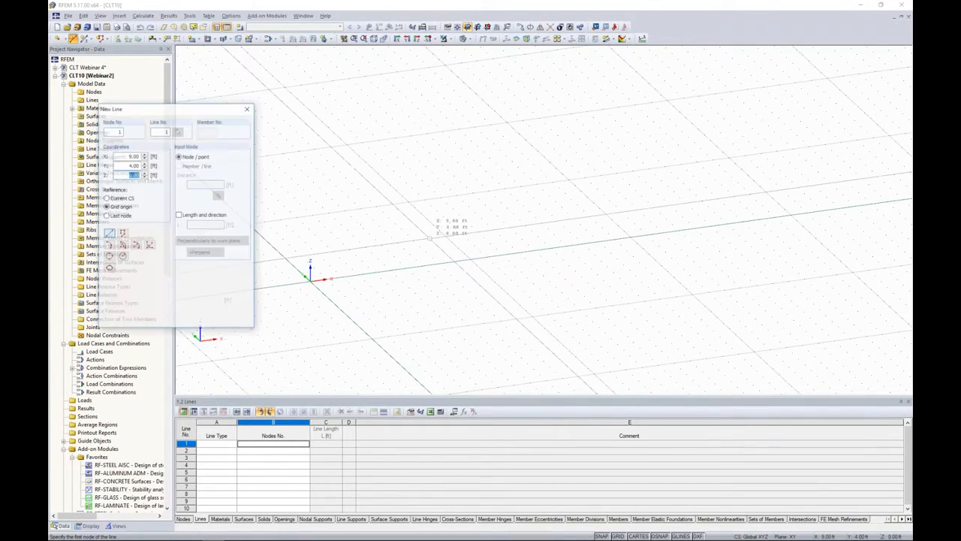
pyautogui.moveTo(425, 237); pyautogui.dragTo(509, 217, button='middle')
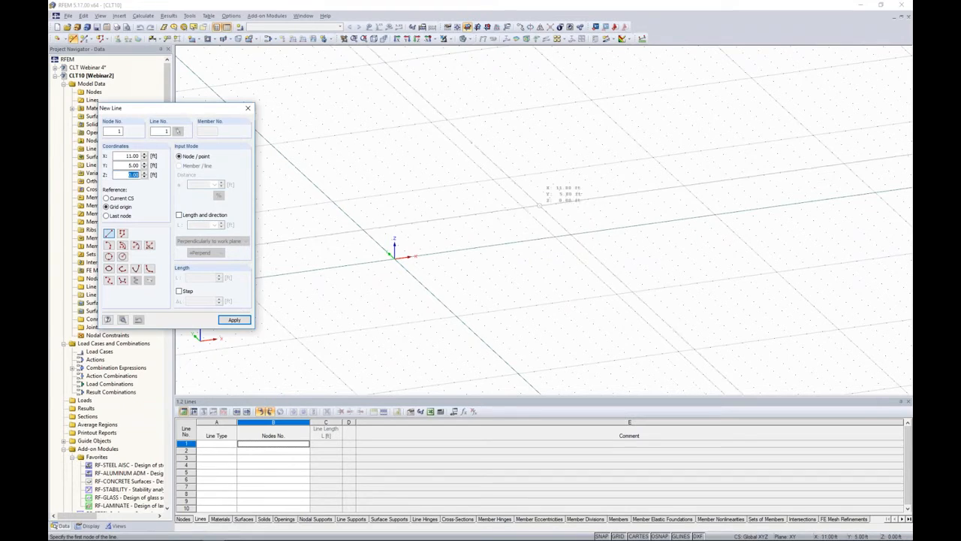
pyautogui.click(393, 253)
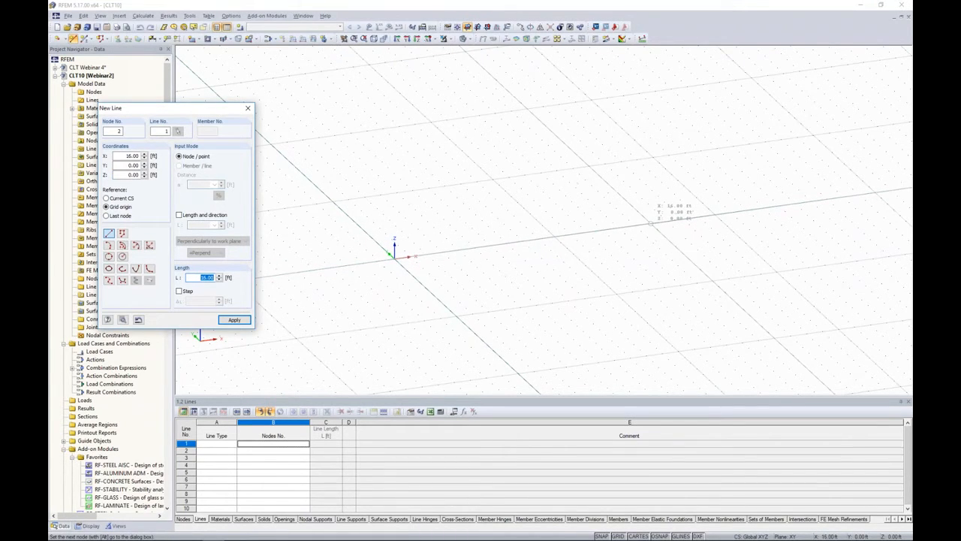
pyautogui.click(634, 225)
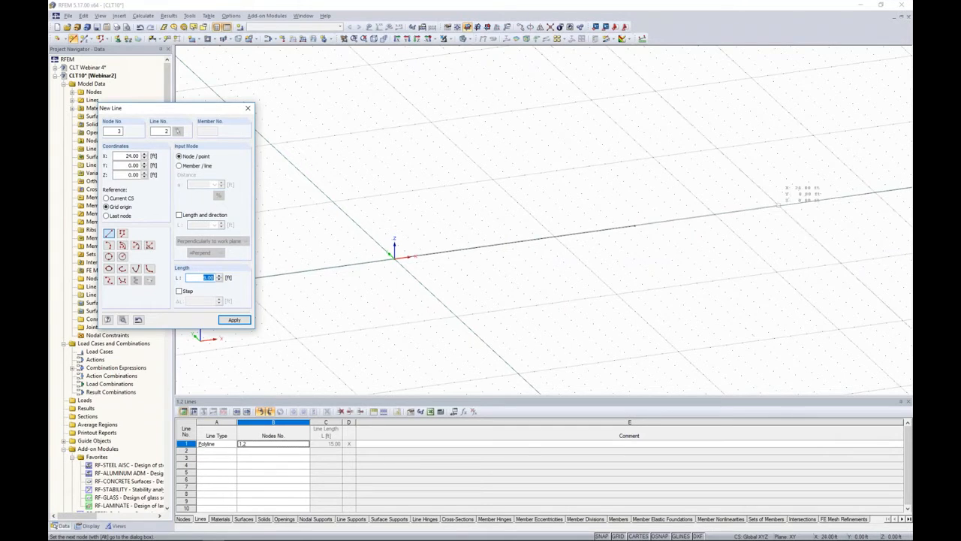
pyautogui.click(794, 203)
pyautogui.click(735, 147)
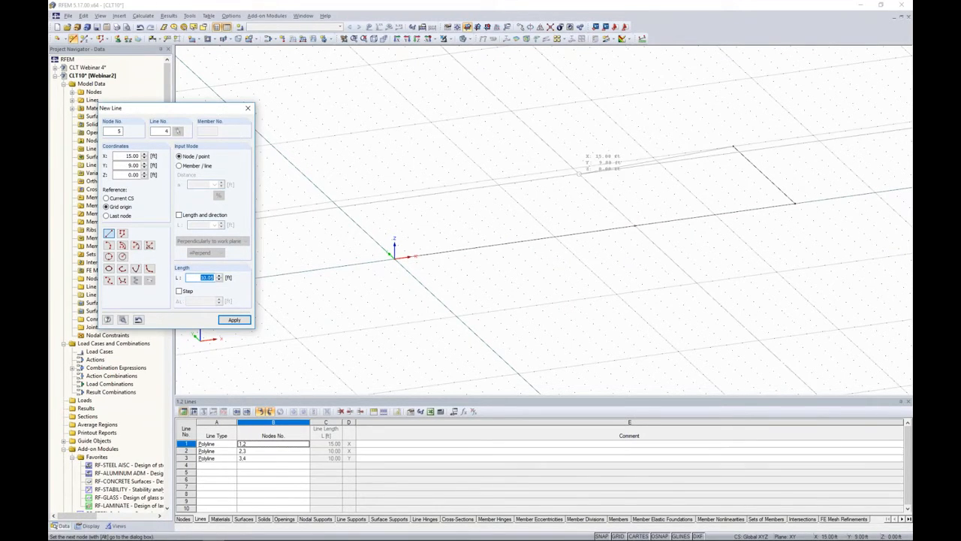
pyautogui.click(573, 167)
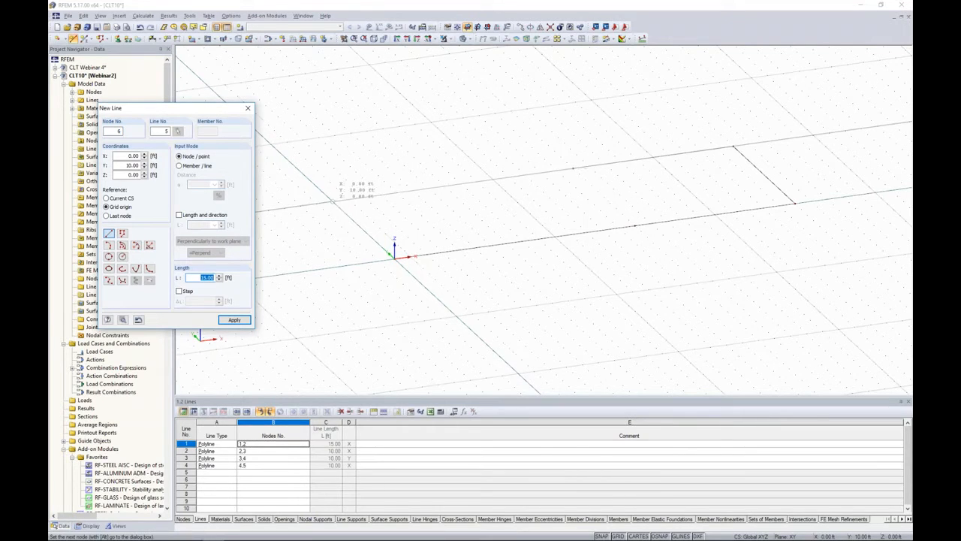
pyautogui.click(335, 201)
pyautogui.click(393, 256)
pyautogui.press('Escape')
# Step: Draw a 10 ft dividing line across the rectangle at X = 15 ft, connecting the two intermediate nodes
pyautogui.rightClick(611, 256)
pyautogui.click(619, 268)
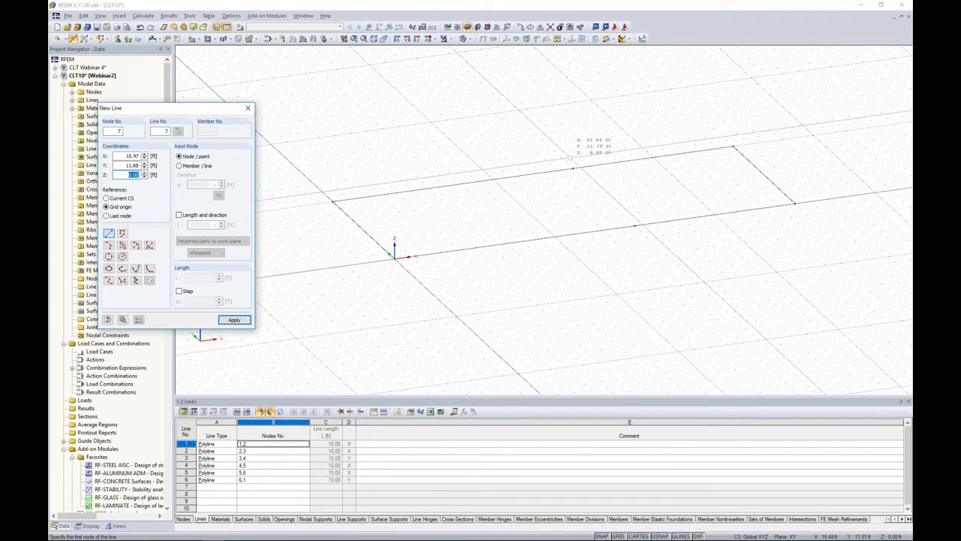
pyautogui.click(572, 168)
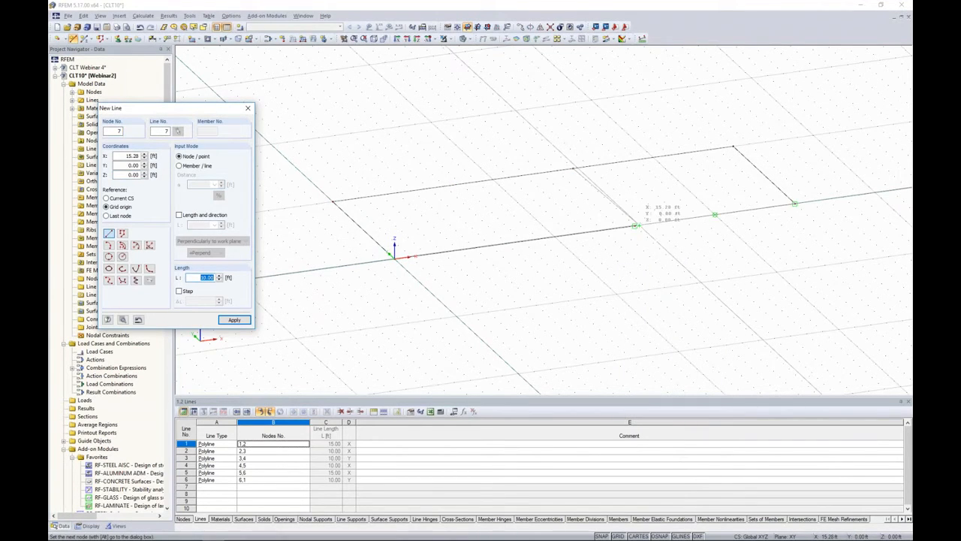
pyautogui.click(633, 226)
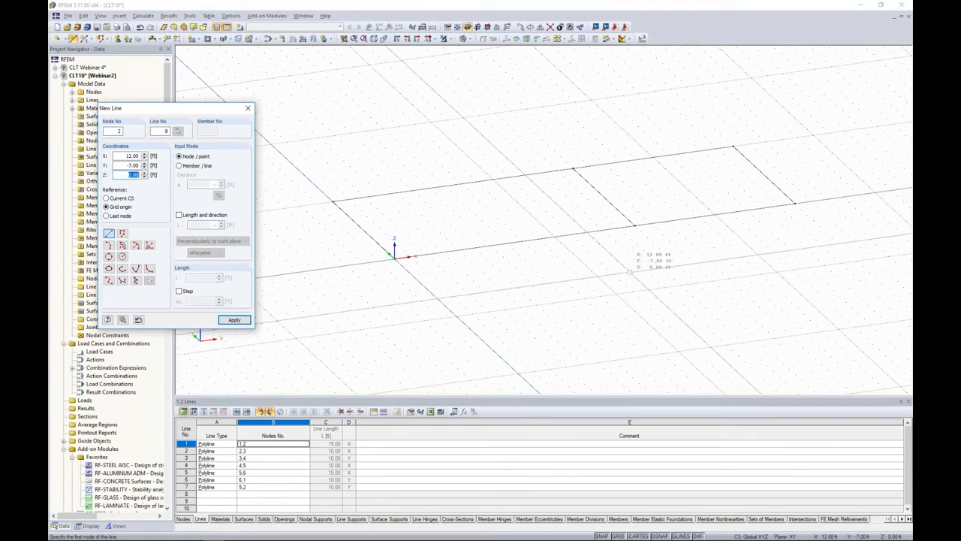
pyautogui.press('Escape')
# Step: Extrude the 15 ft line at Y = 10 ft into a Steel A992 wall surface, 9 ft deep and 8 in thick, in global +Z
pyautogui.keyDown('ctrl'); pyautogui.moveTo(635, 276); pyautogui.dragTo(618, 259, button='middle'); pyautogui.keyUp('ctrl')
pyautogui.scroll(-1, 536, 274)
pyautogui.moveTo(536, 271); pyautogui.dragTo(491, 323, button='middle')
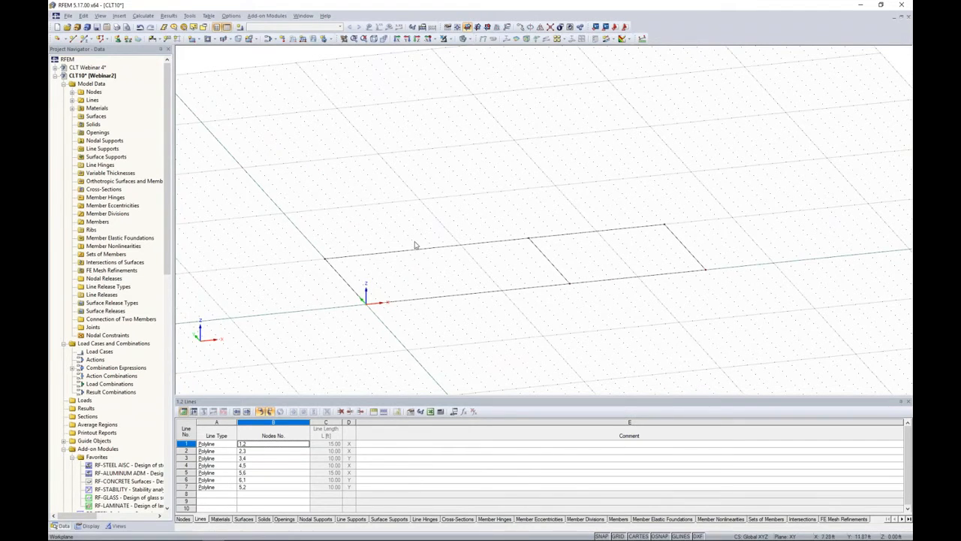
pyautogui.rightClick(411, 250)
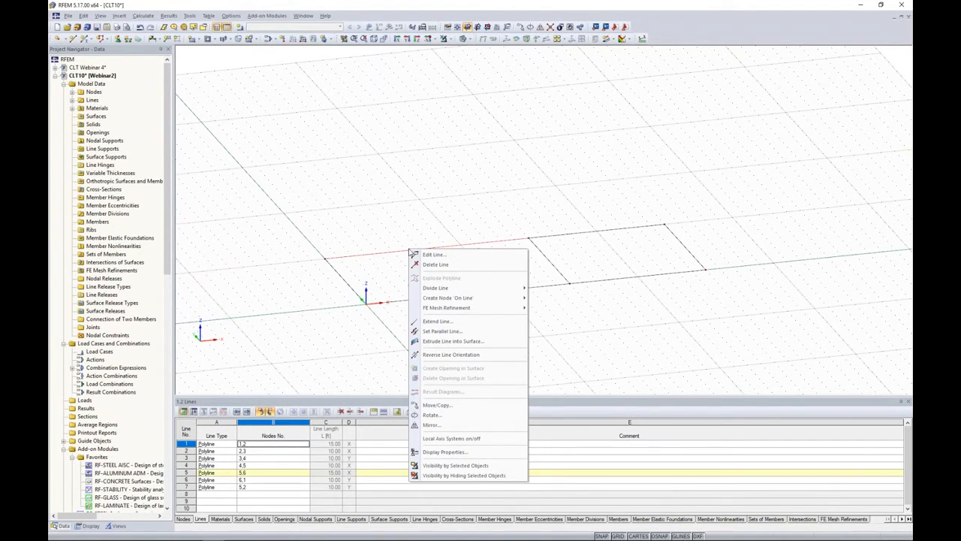
pyautogui.click(449, 341)
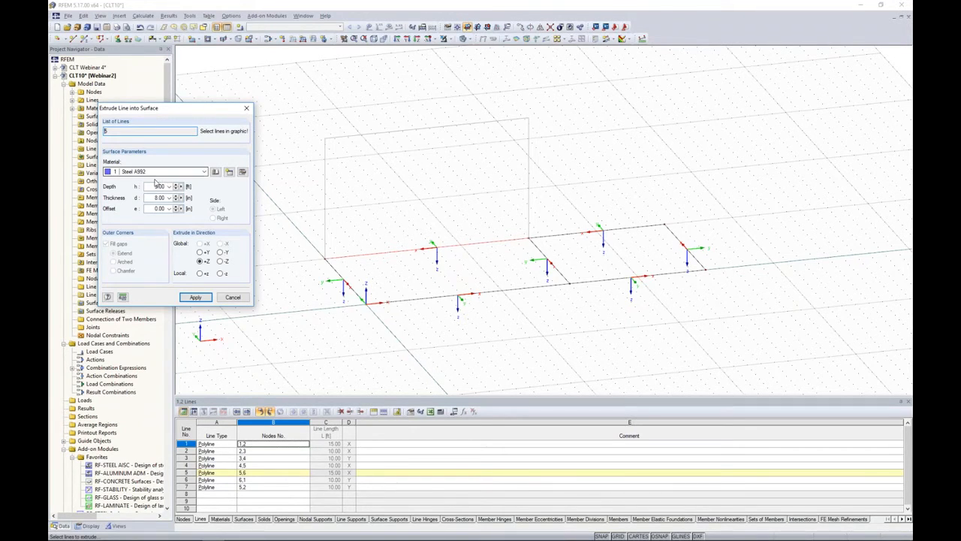
pyautogui.click(197, 297)
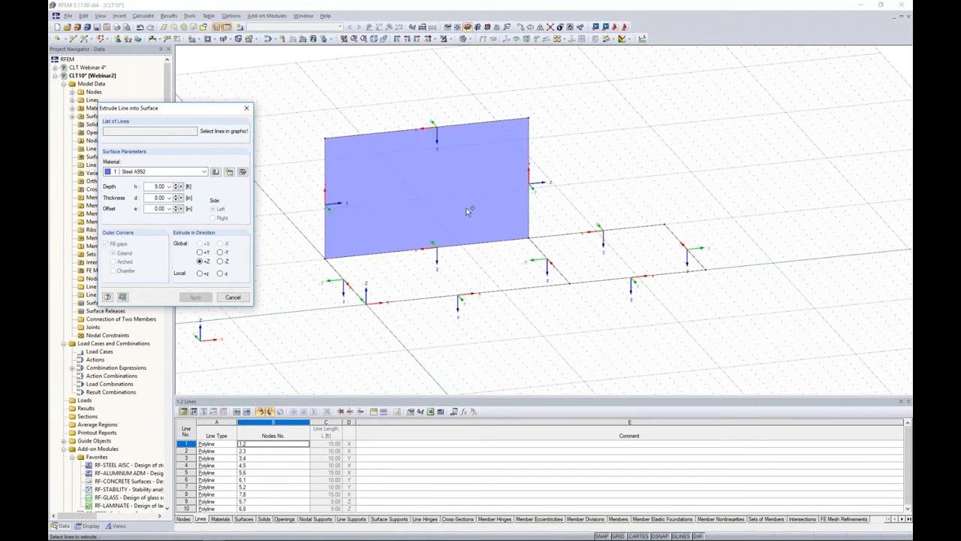
# Step: Extrude the four lines around the 10 ft by 10 ft bay into wall surfaces 9 ft deep in global +Z
pyautogui.keyDown('ctrl'); pyautogui.moveTo(450, 282); pyautogui.dragTo(432, 276, button='middle'); pyautogui.keyUp('ctrl')
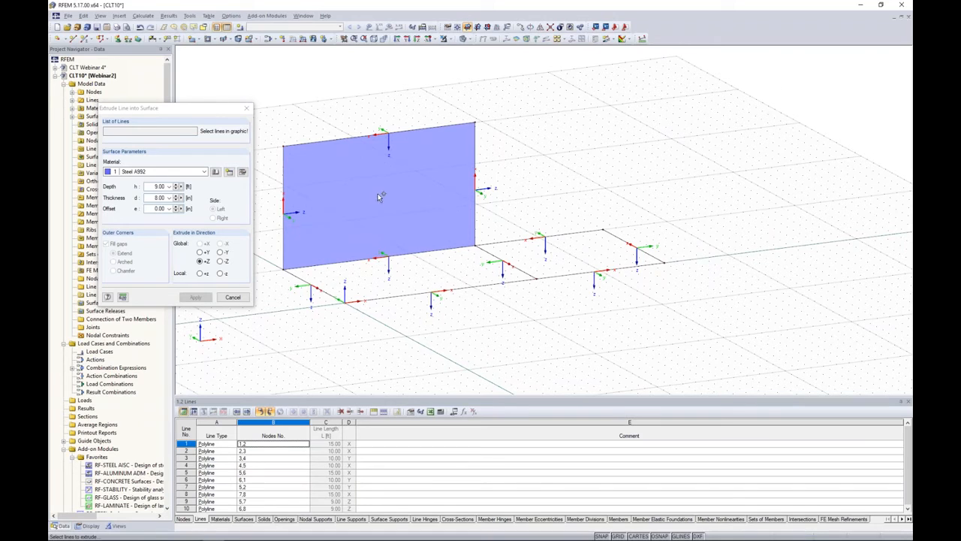
pyautogui.click(571, 234)
pyautogui.click(634, 246)
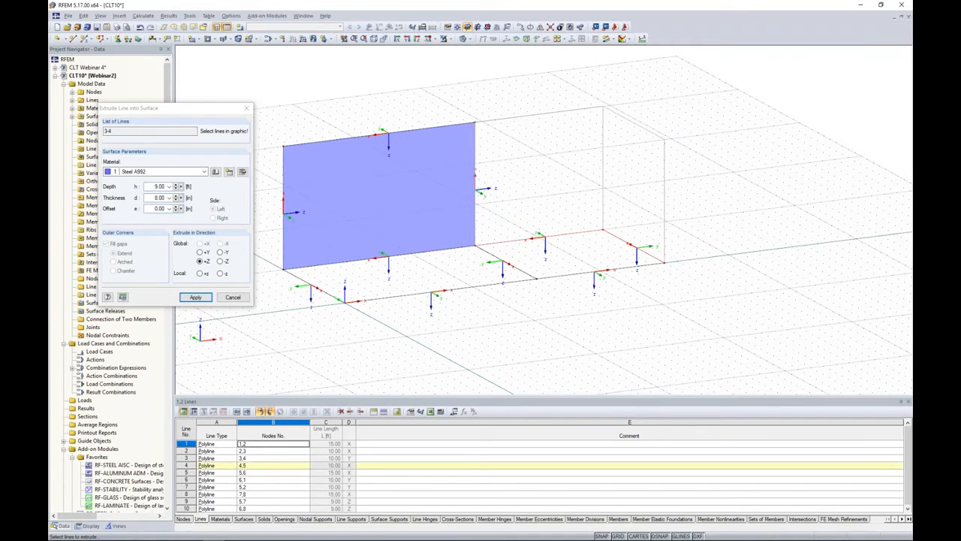
pyautogui.click(603, 271)
pyautogui.click(511, 264)
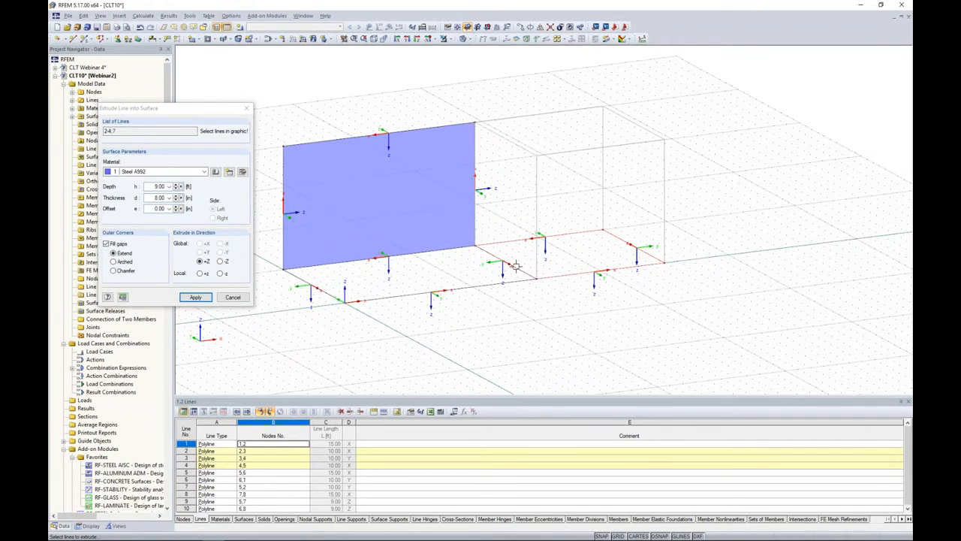
pyautogui.click(197, 298)
# Step: Extrude the 15 ft line along the X-axis and the end line at X = 0 into 9 ft walls in +Z
pyautogui.click(382, 298)
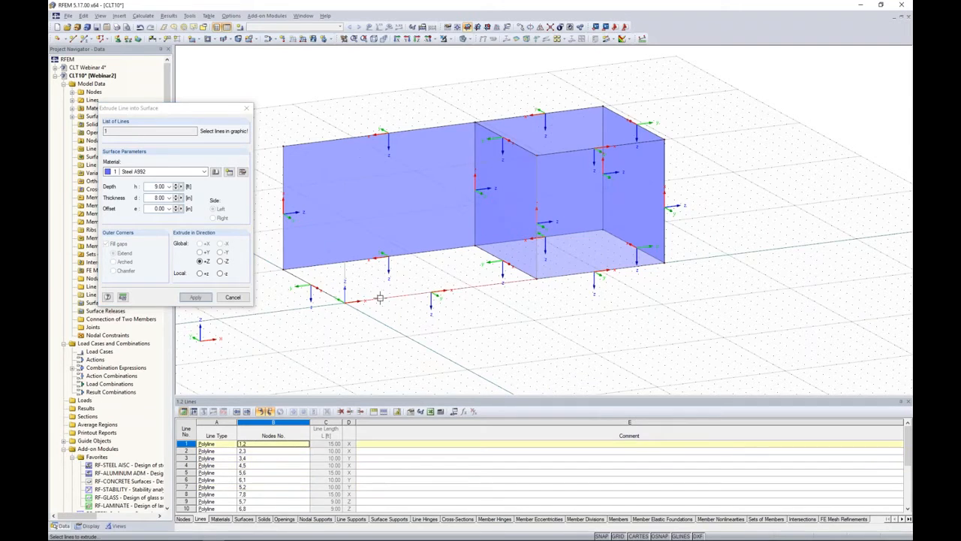
pyautogui.click(336, 297)
pyautogui.click(196, 297)
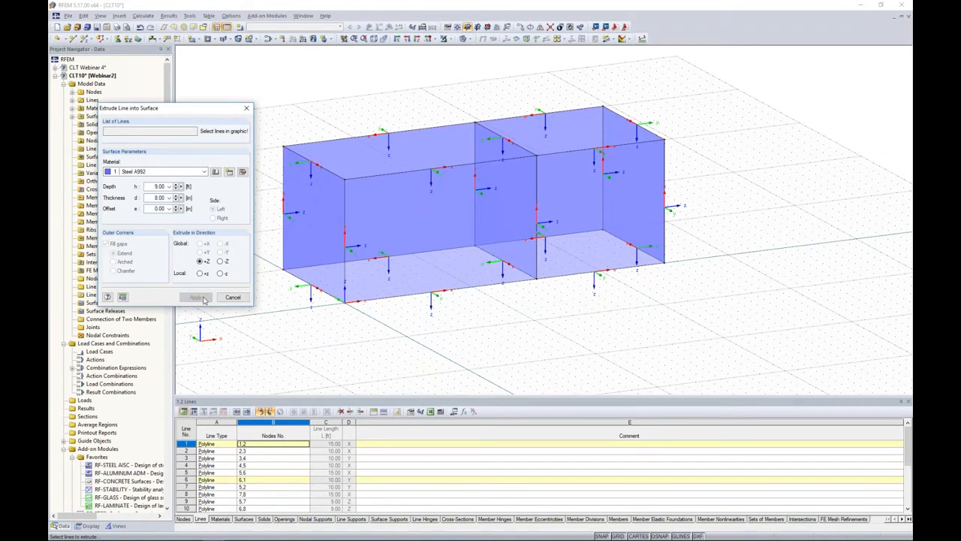
pyautogui.click(241, 301)
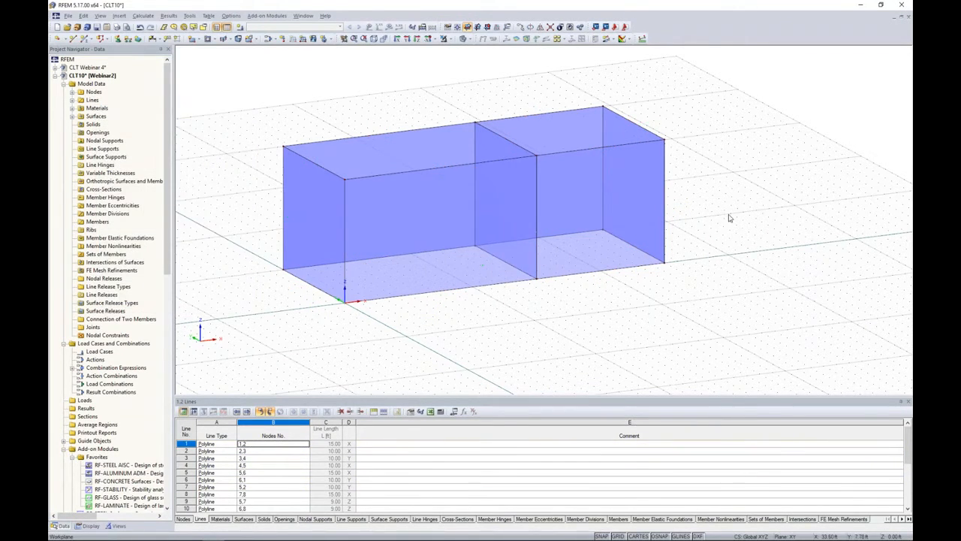
# Step: Move the work plane origin to the top wall corner at X = 0, Y = 10 ft
pyautogui.keyDown('ctrl'); pyautogui.moveTo(729, 217); pyautogui.dragTo(725, 244, button='middle'); pyautogui.keyUp('ctrl')
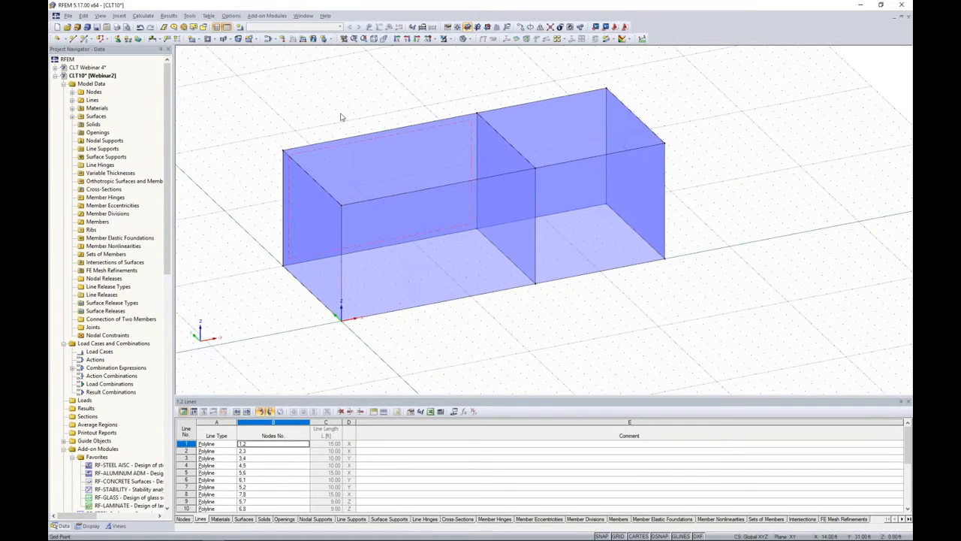
pyautogui.moveTo(340, 114); pyautogui.dragTo(369, 115, button='middle')
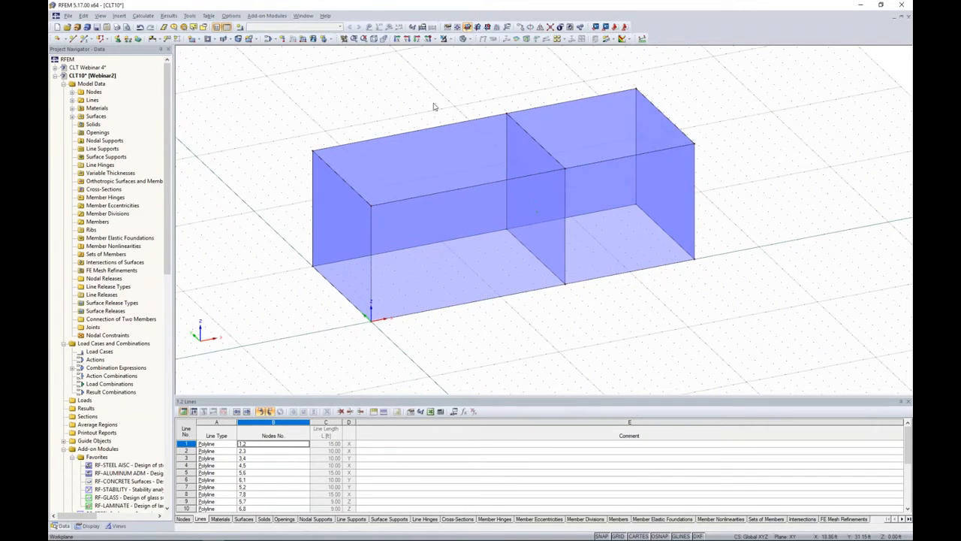
pyautogui.click(458, 27)
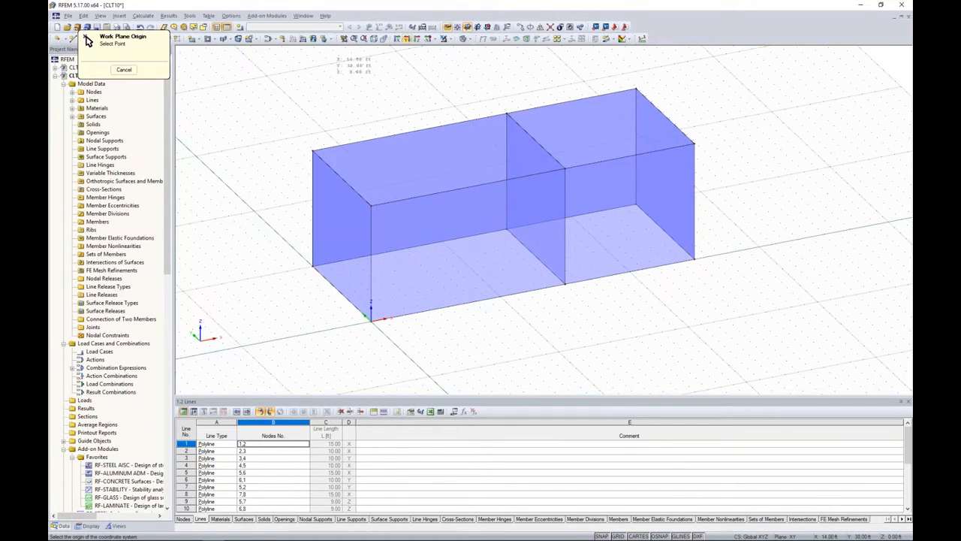
pyautogui.click(312, 150)
# Step: Roof the 15 ft bay with two Steel A992 rectangular surfaces, 8 in thick, split lengthwise at mid-width
pyautogui.keyDown('ctrl'); pyautogui.moveTo(428, 211); pyautogui.dragTo(366, 197, button='middle'); pyautogui.keyUp('ctrl')
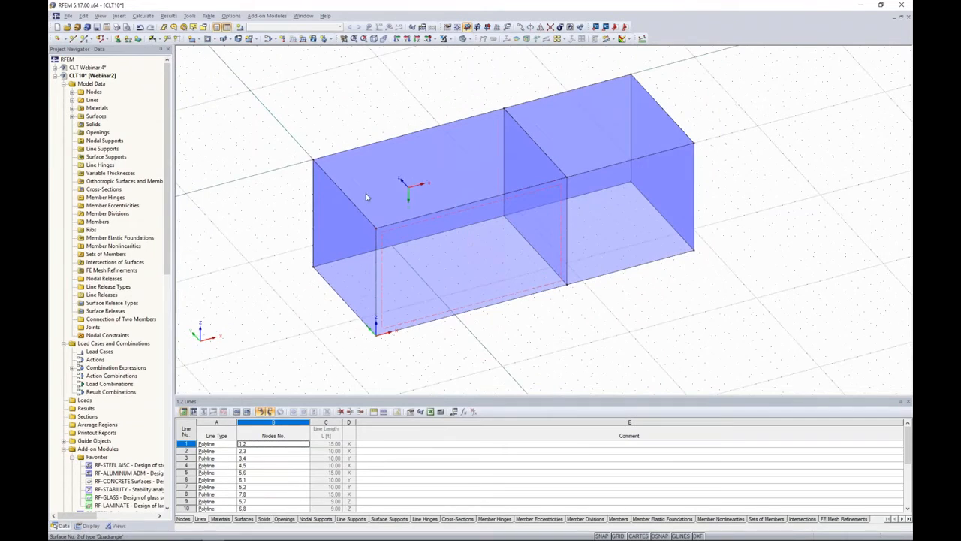
pyautogui.click(193, 39)
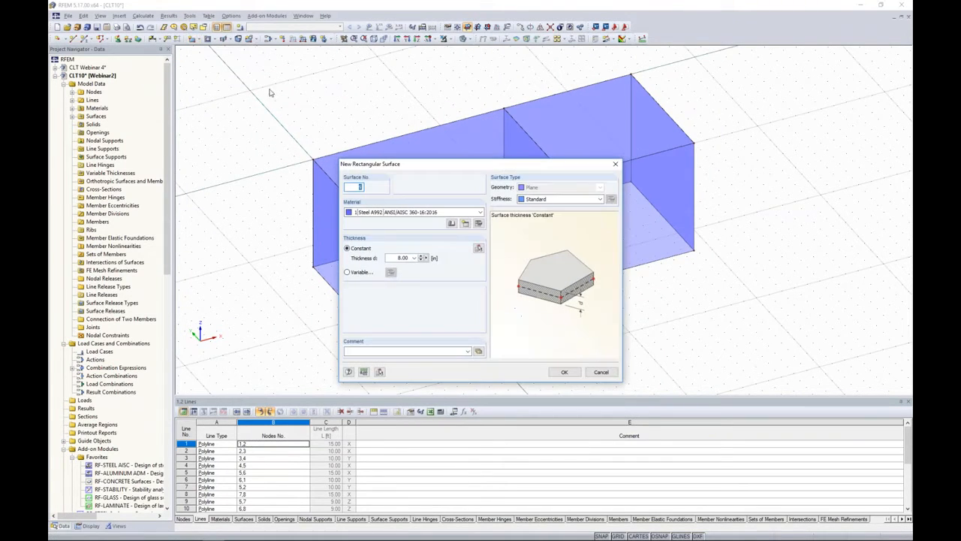
pyautogui.moveTo(414, 166); pyautogui.dragTo(348, 84)
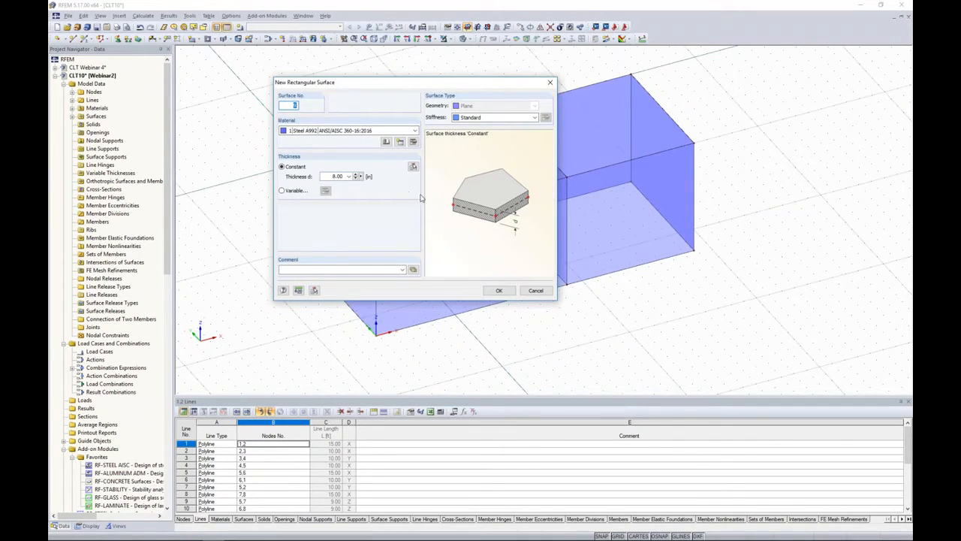
pyautogui.click(496, 290)
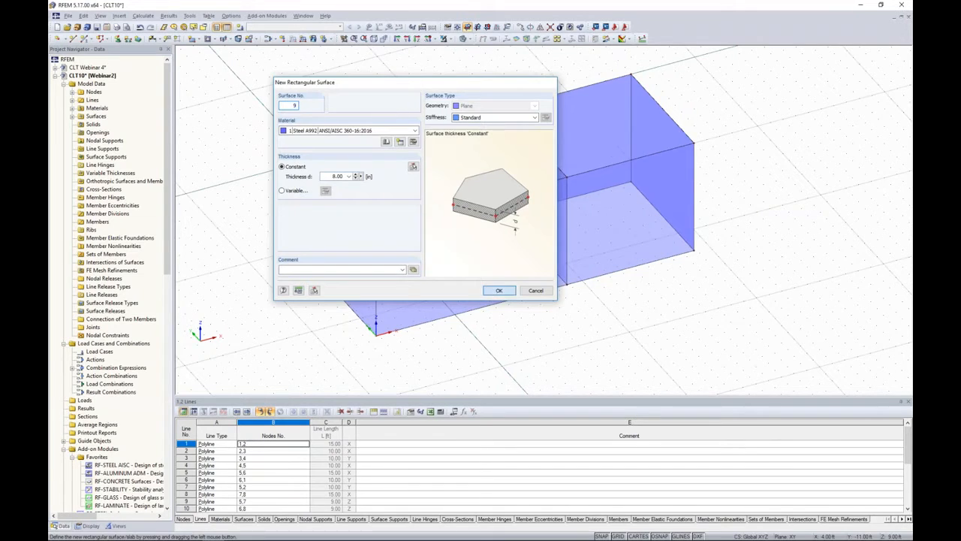
pyautogui.moveTo(313, 160)
pyautogui.mouseDown()
pyautogui.moveTo(518, 131)
pyautogui.moveTo(535, 143)
pyautogui.mouseUp()
pyautogui.click(360, 211)
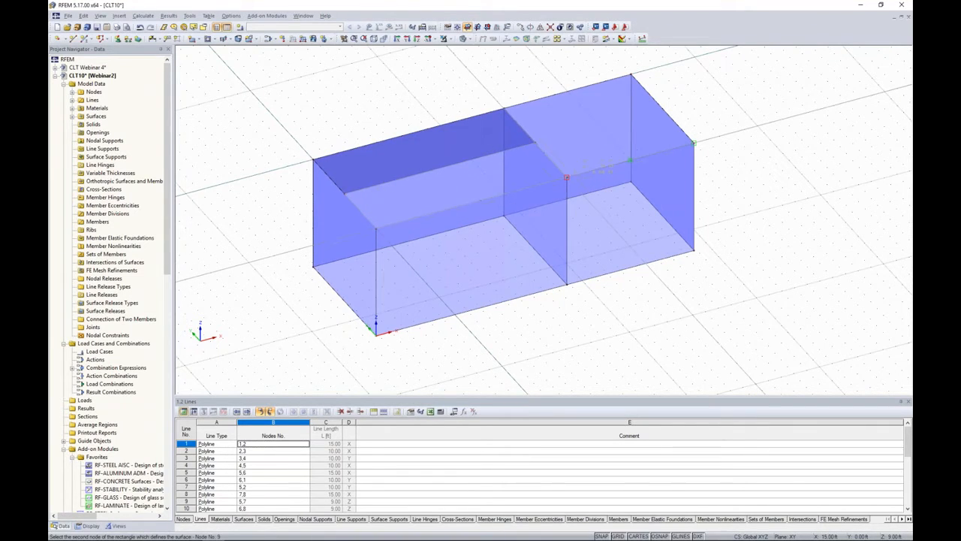
pyautogui.click(567, 177)
pyautogui.press('Escape')
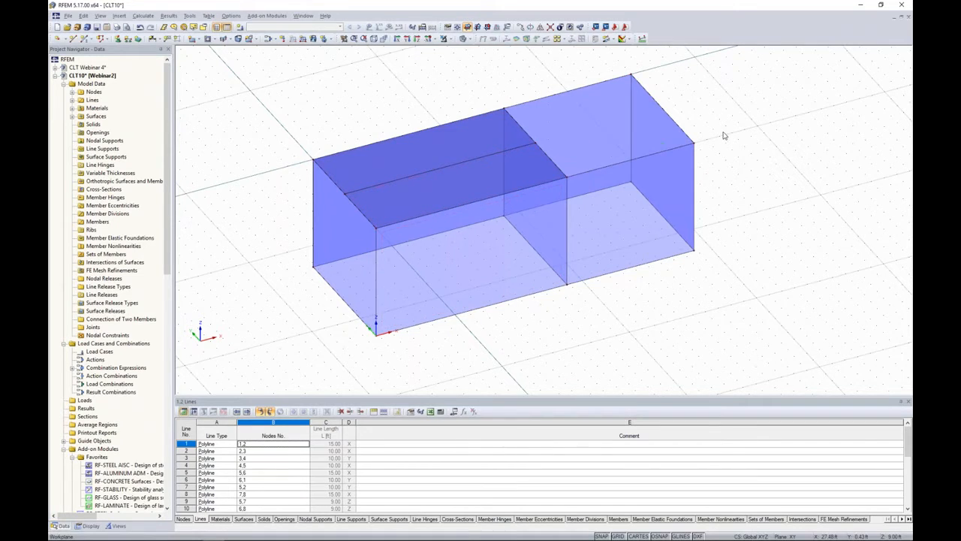
# Step: Cover the top of the 10 ft by 10 ft bay with one rectangular surface between its opposite wall corners
pyautogui.moveTo(723, 133); pyautogui.dragTo(651, 150, button='middle')
pyautogui.click(193, 39)
pyautogui.click(564, 372)
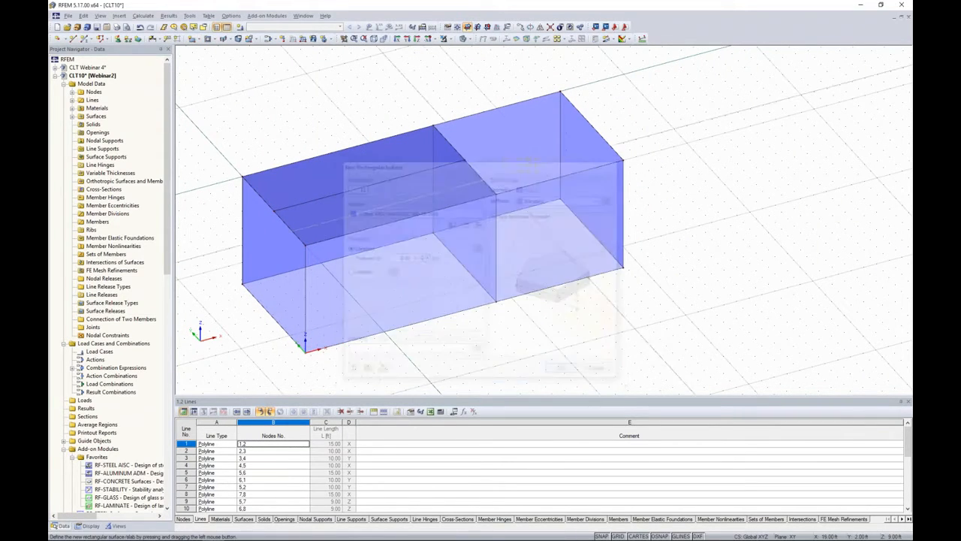
pyautogui.moveTo(433, 125); pyautogui.dragTo(623, 160)
pyautogui.press('Escape')
pyautogui.keyDown('ctrl'); pyautogui.moveTo(678, 212); pyautogui.dragTo(747, 185, button='middle'); pyautogui.keyUp('ctrl')
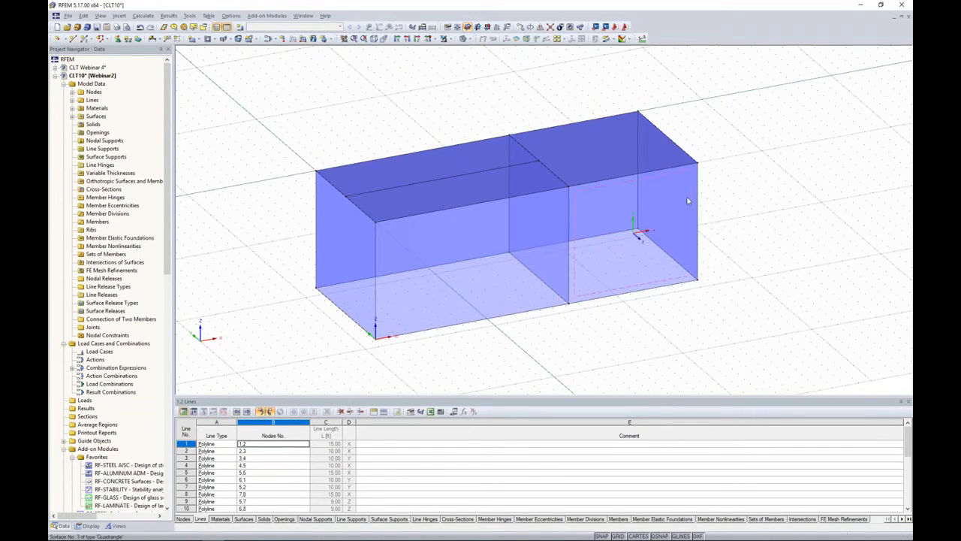
# Step: Cut a rectangular opening in the rear roof surface of the 15 ft bay, near the X = 0 end
pyautogui.keyDown('ctrl'); pyautogui.moveTo(303, 136); pyautogui.dragTo(319, 156, button='middle'); pyautogui.keyUp('ctrl')
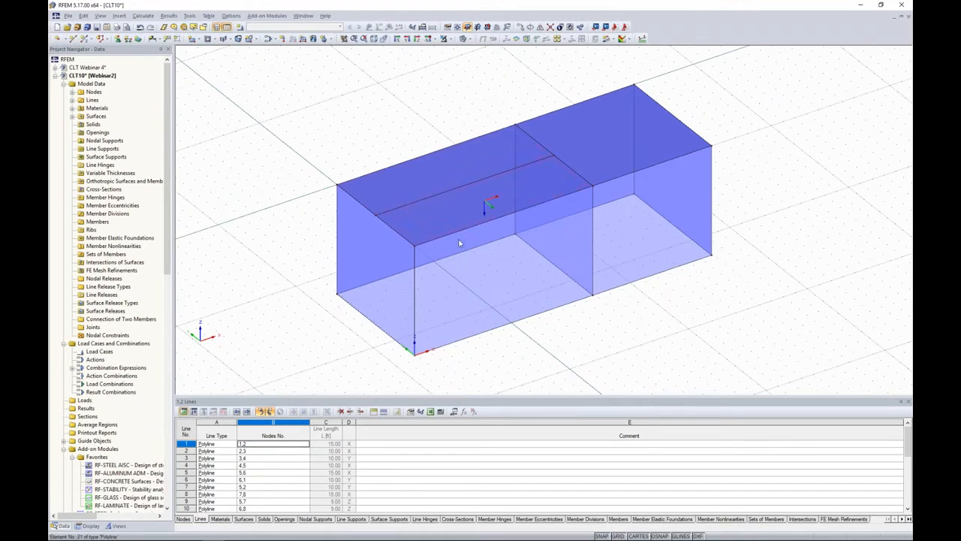
pyautogui.click(504, 268)
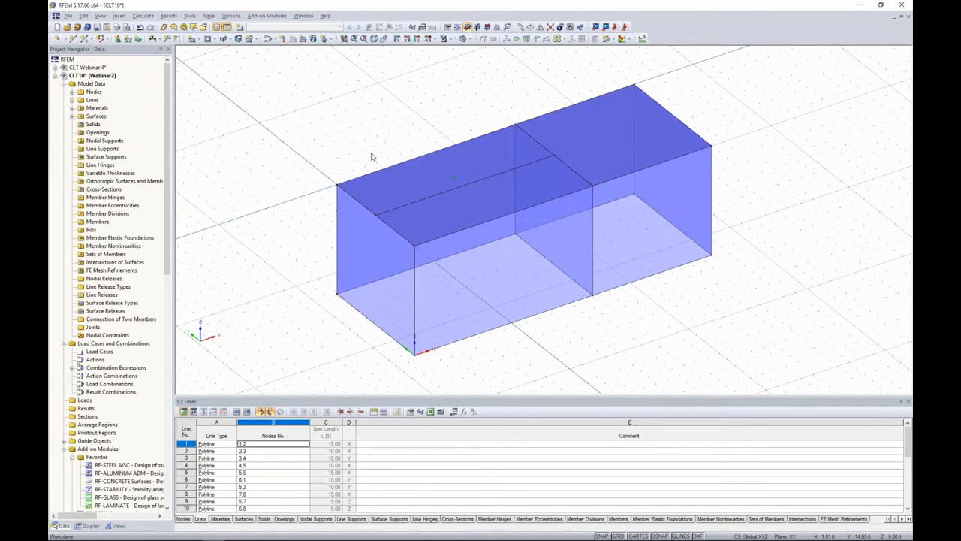
pyautogui.click(210, 39)
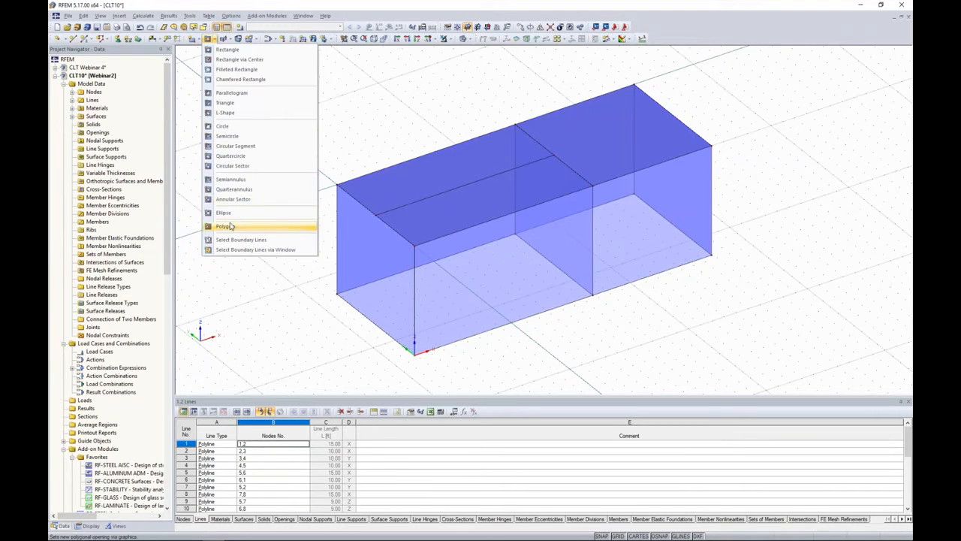
pyautogui.click(227, 49)
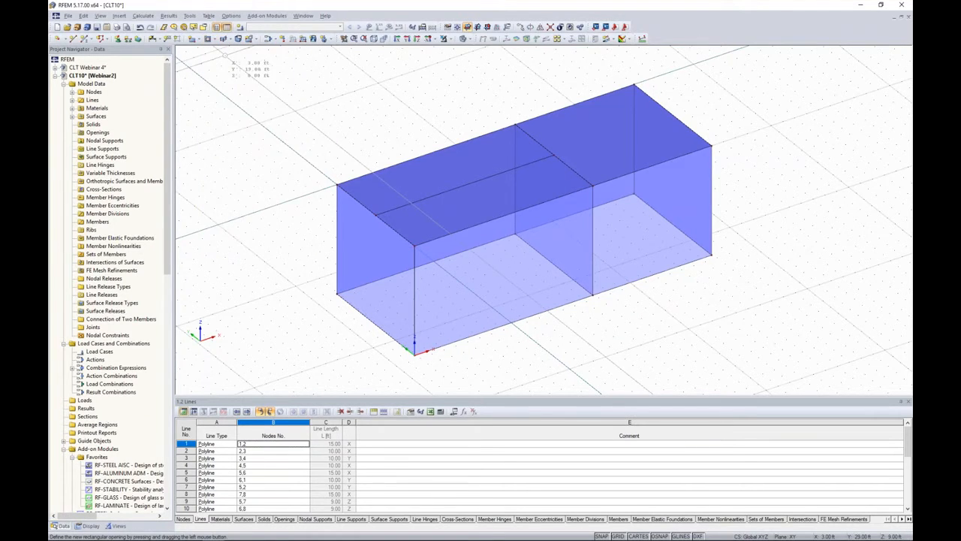
pyautogui.scroll(4, 388, 184)
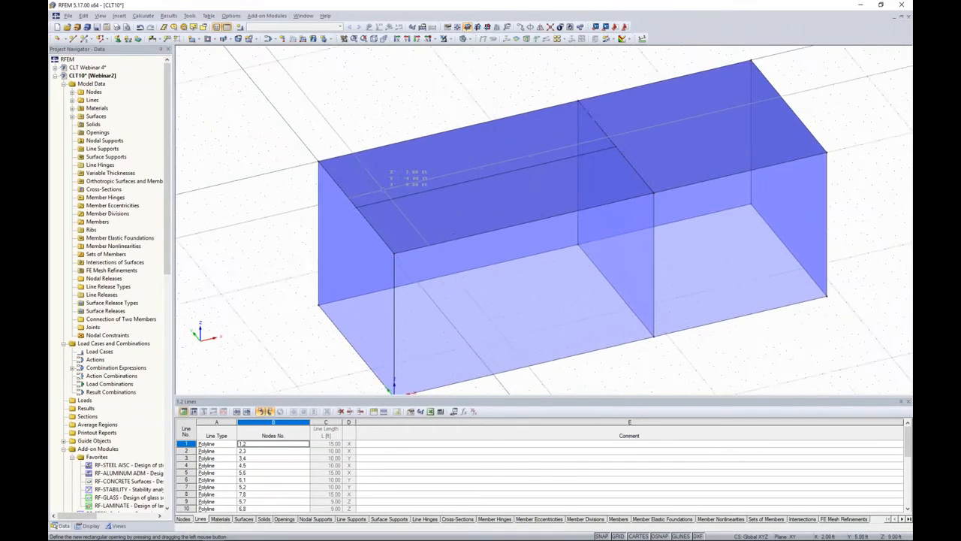
pyautogui.click(361, 158)
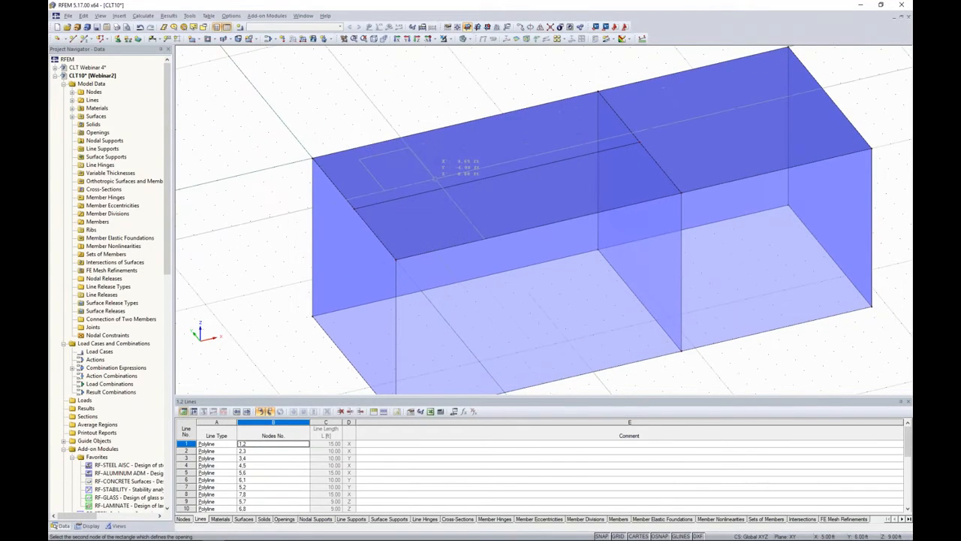
pyautogui.click(474, 167)
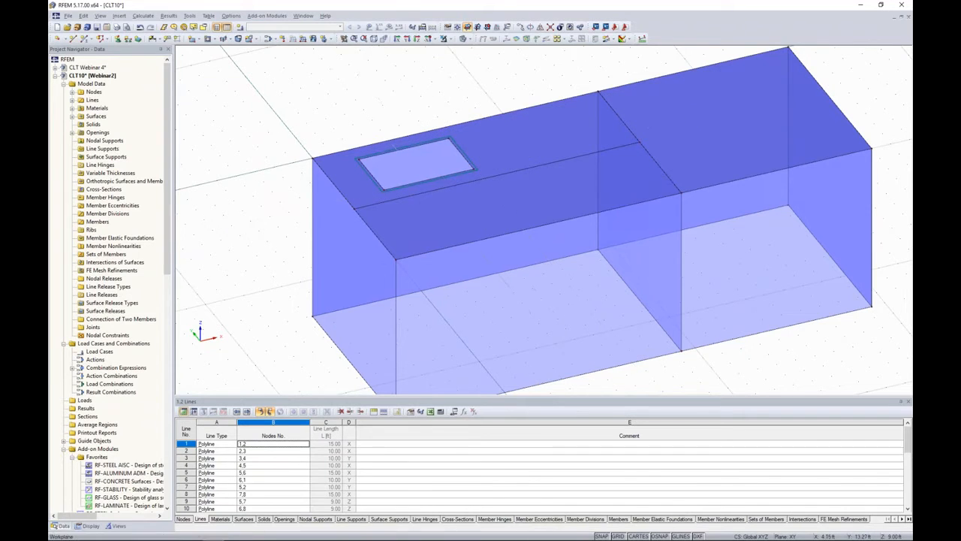
# Step: Set the work plane to XZ with its origin at the front wall's top corner at X = 0, Y = 0
pyautogui.keyDown('ctrl'); pyautogui.moveTo(368, 120); pyautogui.dragTo(387, 104, button='middle'); pyautogui.keyUp('ctrl')
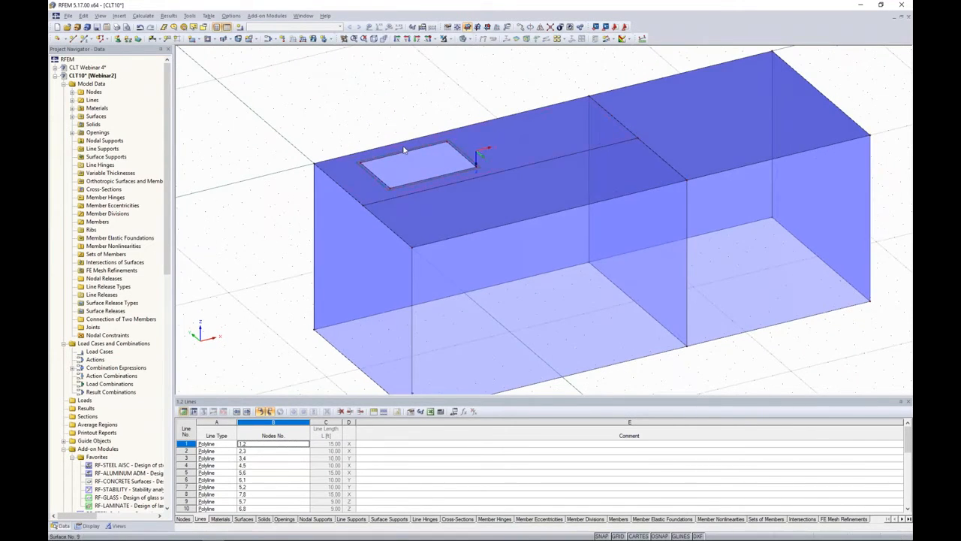
pyautogui.scroll(-1, 406, 150)
pyautogui.keyDown('ctrl'); pyautogui.moveTo(420, 236); pyautogui.dragTo(385, 232, button='middle'); pyautogui.keyUp('ctrl')
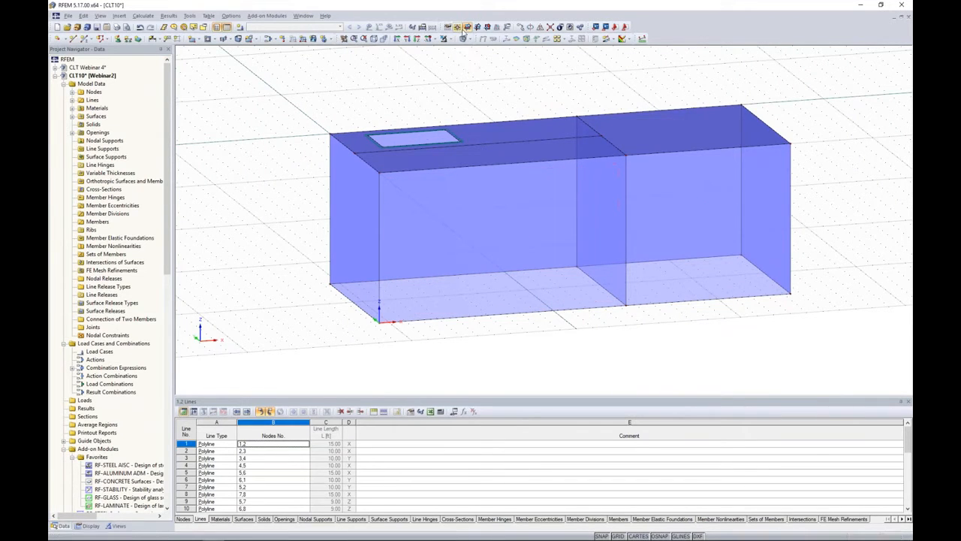
pyautogui.click(487, 27)
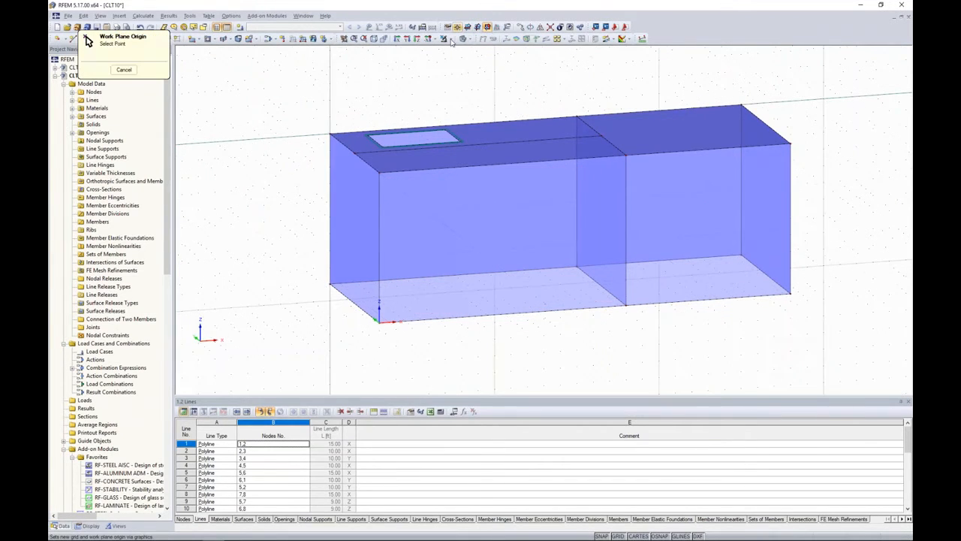
pyautogui.click(379, 176)
pyautogui.keyDown('ctrl'); pyautogui.moveTo(537, 252); pyautogui.dragTo(481, 200, button='middle'); pyautogui.keyUp('ctrl')
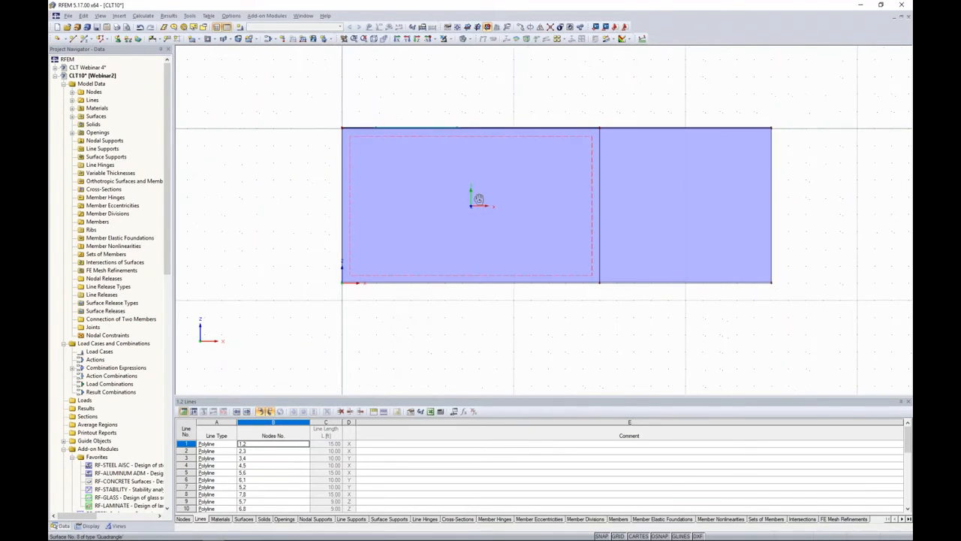
# Step: Cut a window about 6 ft by 2 ft in the 15 ft bay's front wall and a door about 4 ft by 7 ft in the 10 ft bay's
pyautogui.click(210, 41)
pyautogui.click(411, 163)
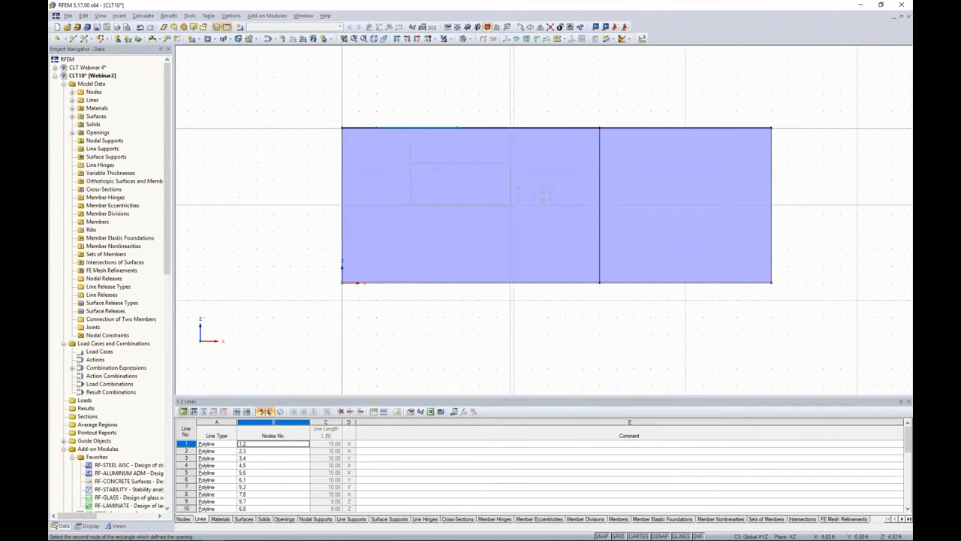
pyautogui.click(515, 198)
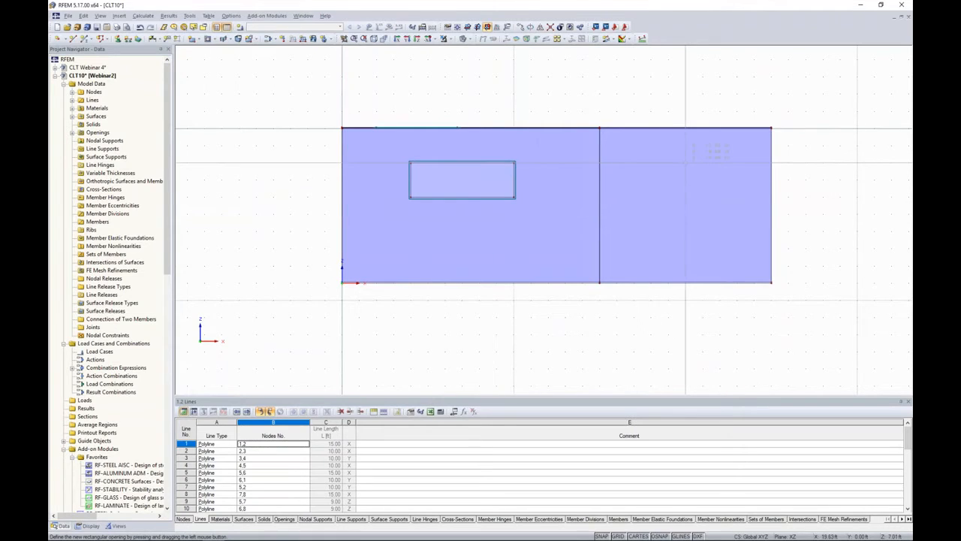
pyautogui.click(668, 162)
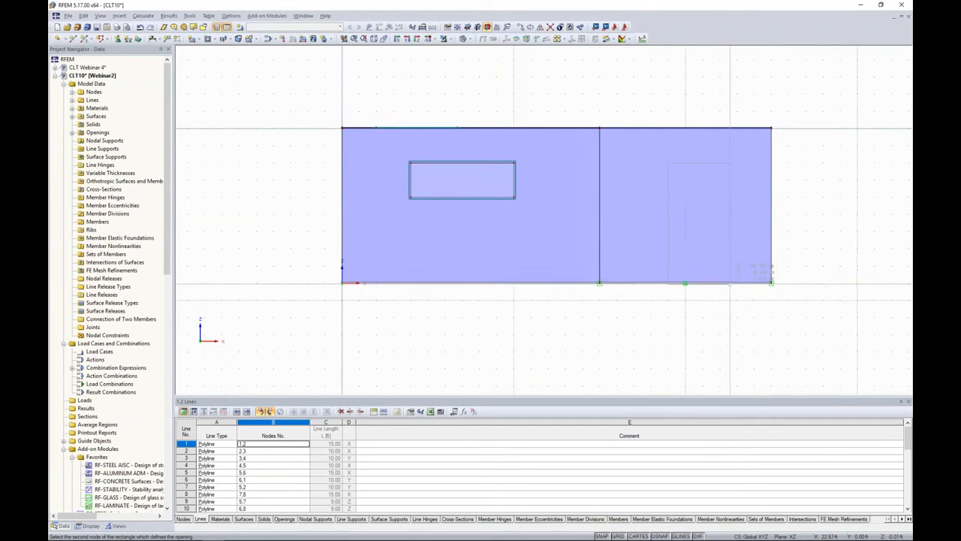
pyautogui.click(737, 283)
pyautogui.keyDown('ctrl'); pyautogui.moveTo(597, 254); pyautogui.dragTo(733, 331, button='middle'); pyautogui.keyUp('ctrl')
pyautogui.press('Escape')
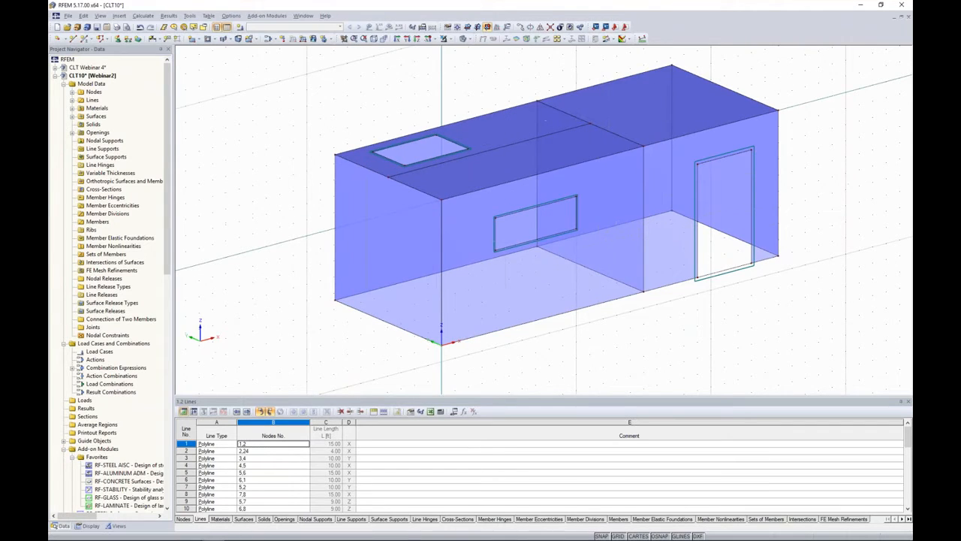
# Step: Move the work plane origin to the rear wall's top corner at X = 0 and cut a rectangular window in the 10 ft bay's rear wall
pyautogui.click(445, 38)
pyautogui.click(335, 154)
pyautogui.keyDown('ctrl'); pyautogui.moveTo(319, 211); pyautogui.dragTo(822, 207, button='middle'); pyautogui.keyUp('ctrl')
pyautogui.keyDown('ctrl'); pyautogui.moveTo(477, 259); pyautogui.dragTo(479, 203, button='middle'); pyautogui.keyUp('ctrl')
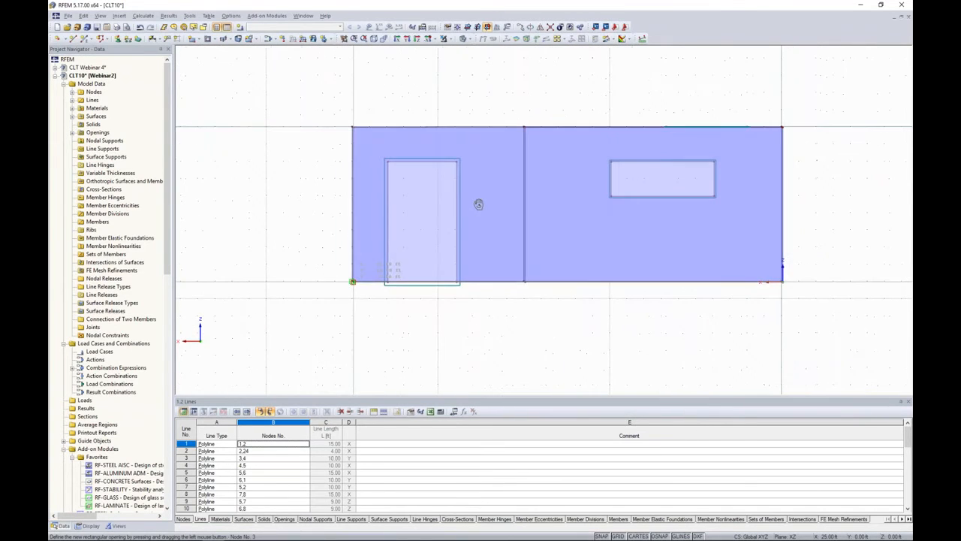
pyautogui.click(206, 39)
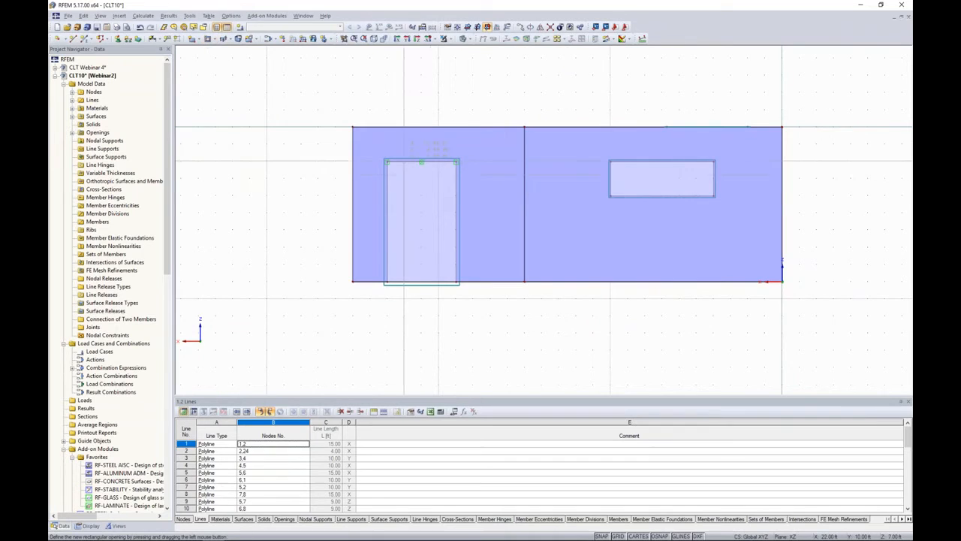
pyautogui.moveTo(411, 169); pyautogui.dragTo(485, 207)
# Step: Set the work plane to YZ with its origin at the partition wall's rear top corner at X = 15 ft
pyautogui.keyDown('ctrl'); pyautogui.moveTo(485, 207); pyautogui.dragTo(646, 225, button='middle'); pyautogui.keyUp('ctrl')
pyautogui.click(478, 27)
pyautogui.click(458, 28)
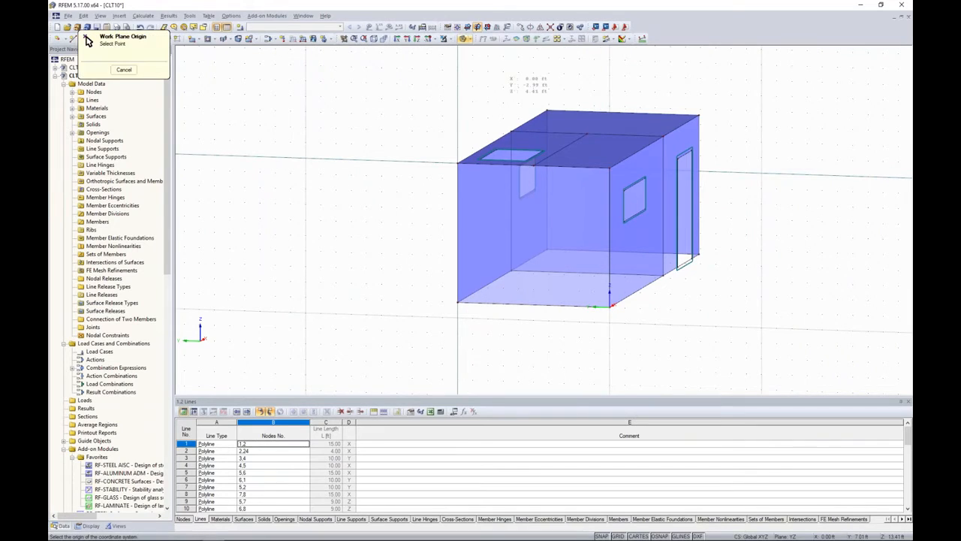
pyautogui.click(512, 132)
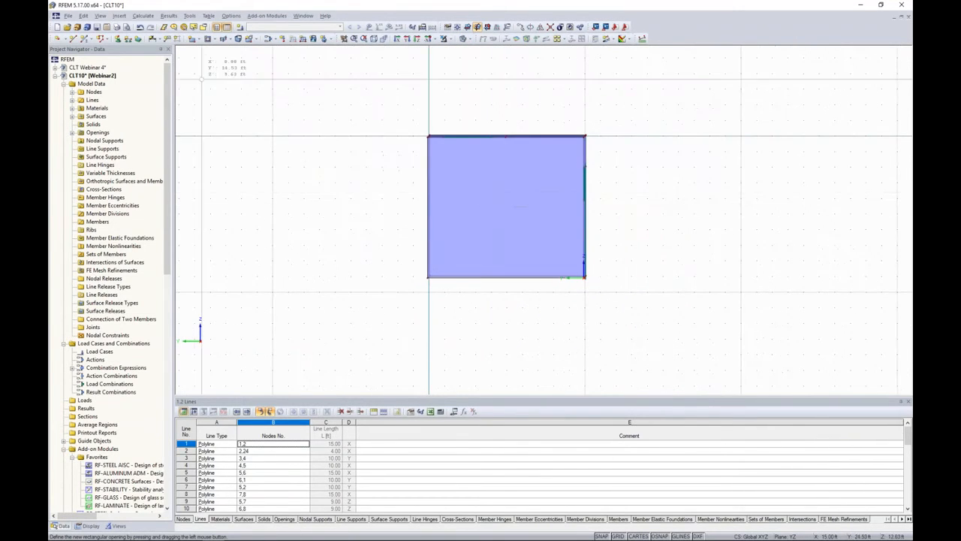
# Step: Cut a door opening about 4 ft wide and 7 ft high in the partition wall, starting at Y = 7 ft, Z = 7 ft
pyautogui.click(208, 39)
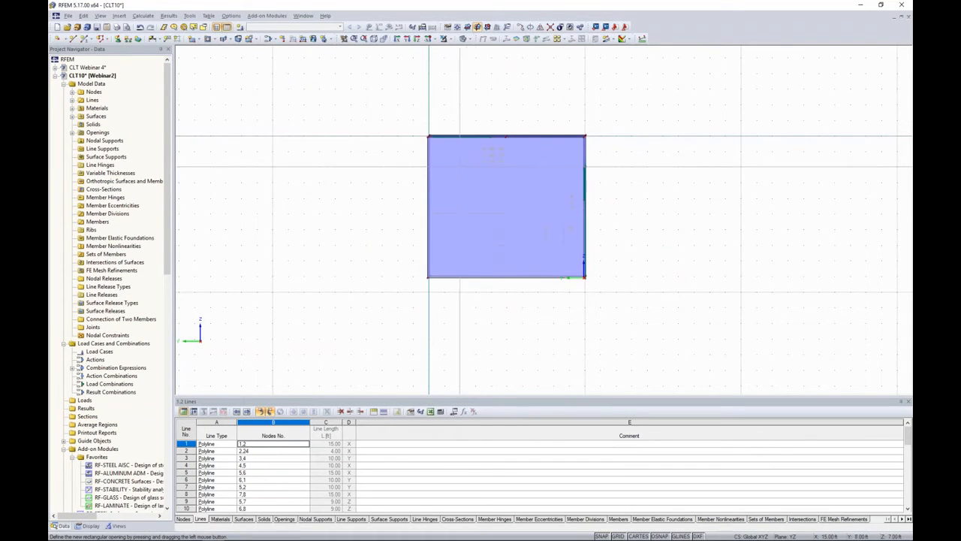
pyautogui.click(477, 166)
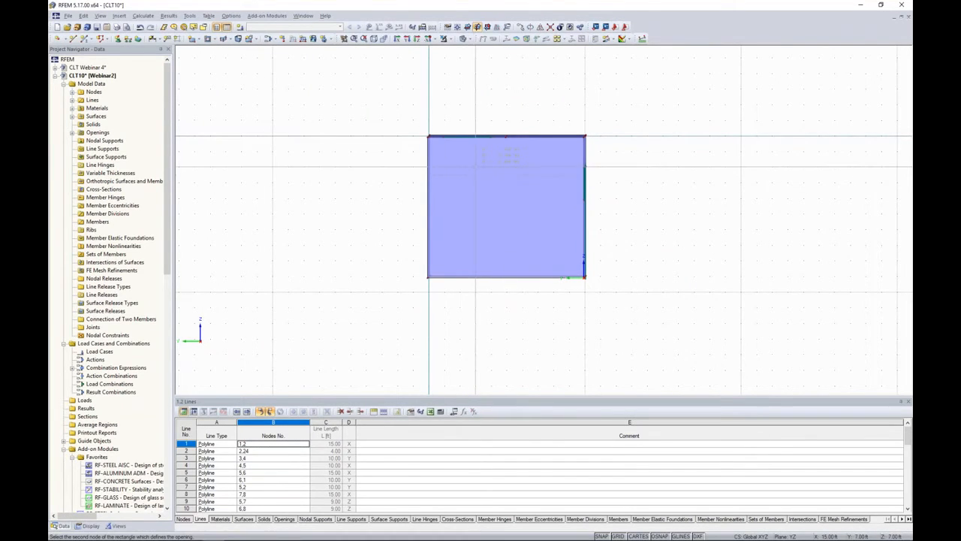
pyautogui.click(538, 277)
pyautogui.keyDown('ctrl'); pyautogui.moveTo(706, 219); pyautogui.dragTo(580, 264, button='middle'); pyautogui.keyUp('ctrl')
pyautogui.press('Escape')
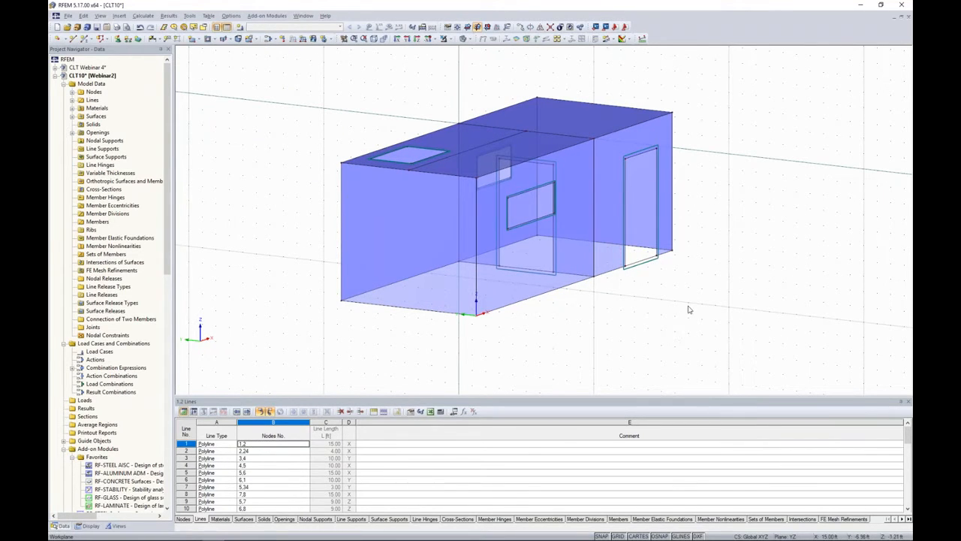
# Step: Turn off the grid and copy the whole building up one storey, placing its base corner on the top wall corner
pyautogui.keyDown('ctrl'); pyautogui.moveTo(689, 309); pyautogui.dragTo(544, 312, button='middle'); pyautogui.keyUp('ctrl')
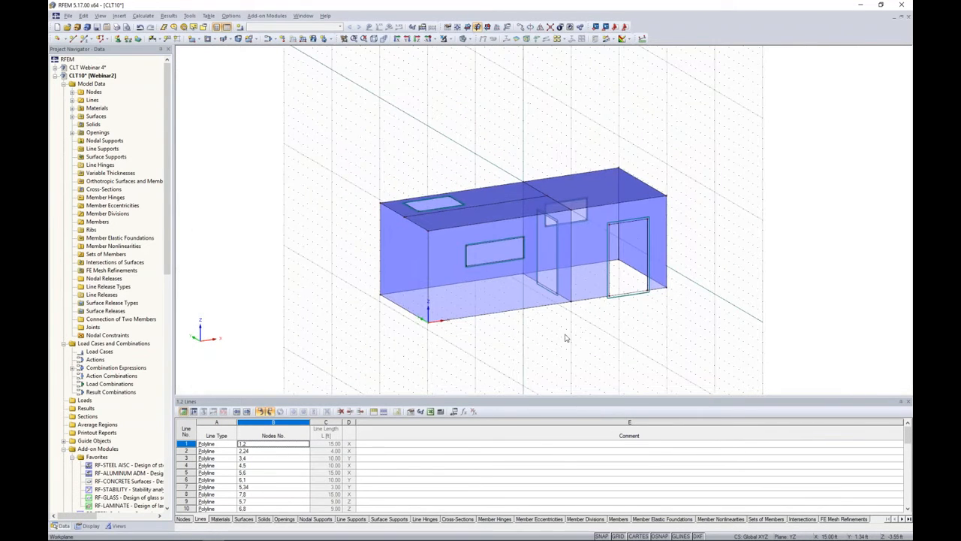
pyautogui.click(615, 536)
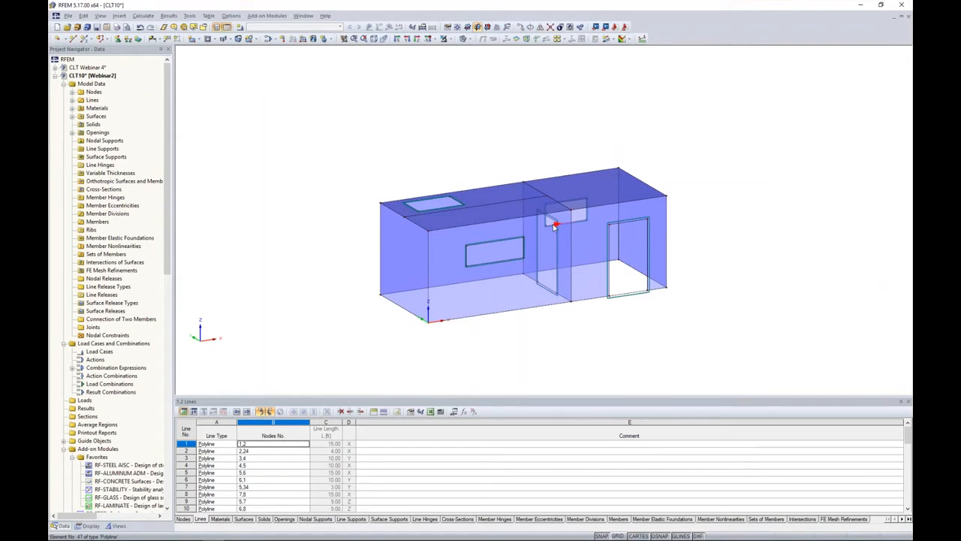
pyautogui.scroll(1, 583, 321)
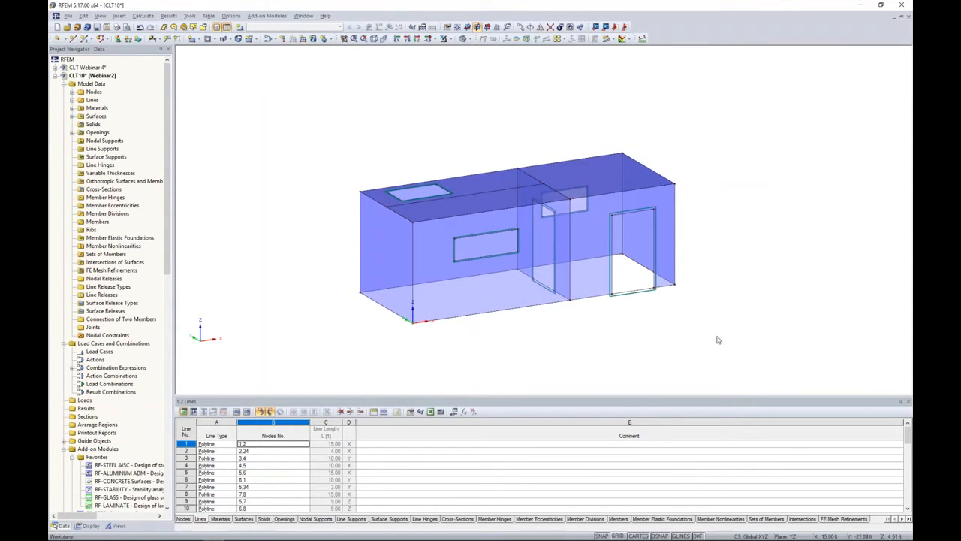
pyautogui.moveTo(727, 375); pyautogui.dragTo(338, 116)
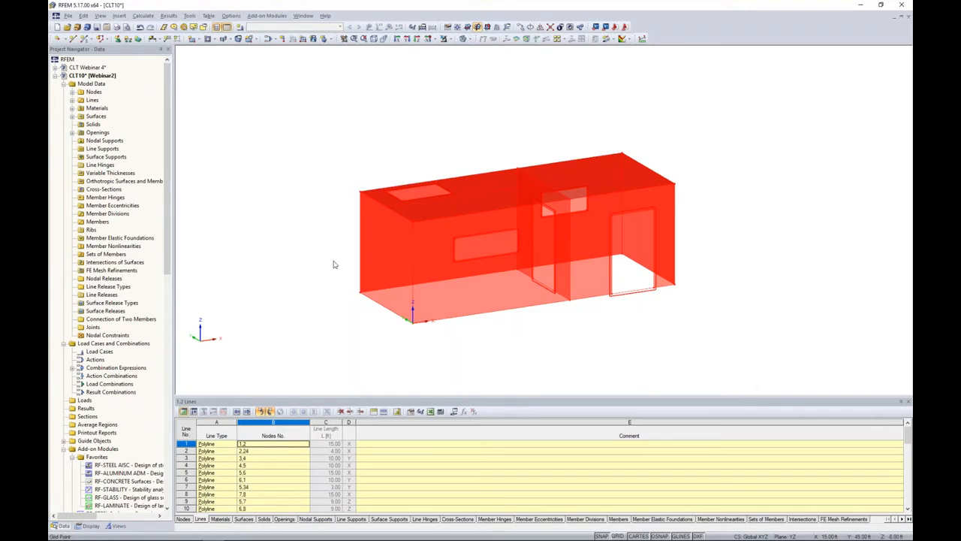
pyautogui.keyDown('ctrl'); pyautogui.moveTo(363, 295); pyautogui.dragTo(362, 191); pyautogui.keyUp('ctrl')
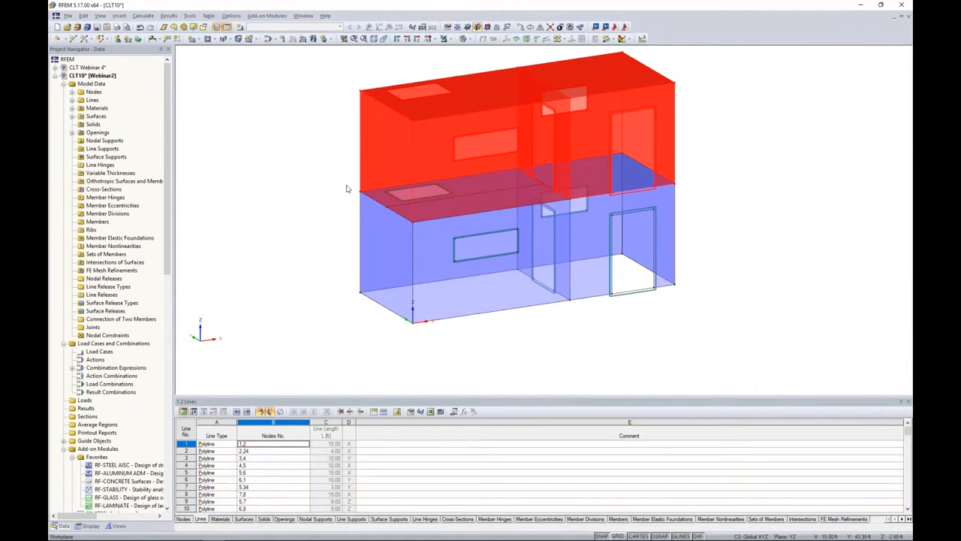
# Step: Clear the selection on the copied storey and switch the model to wireframe display
pyautogui.click(328, 203)
pyautogui.keyDown('ctrl'); pyautogui.moveTo(775, 226); pyautogui.dragTo(726, 213, button='middle'); pyautogui.keyUp('ctrl')
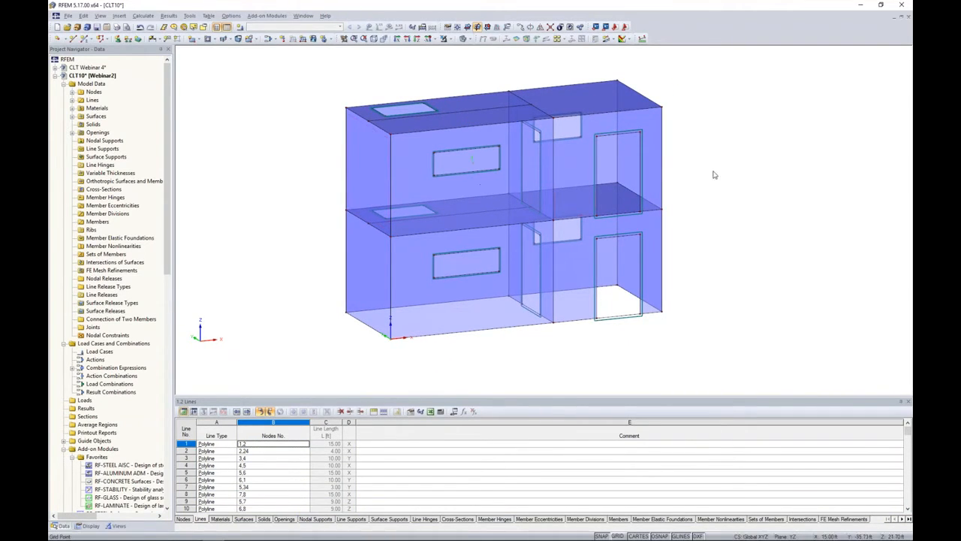
pyautogui.keyDown('ctrl'); pyautogui.moveTo(716, 168); pyautogui.dragTo(750, 189, button='middle'); pyautogui.keyUp('ctrl')
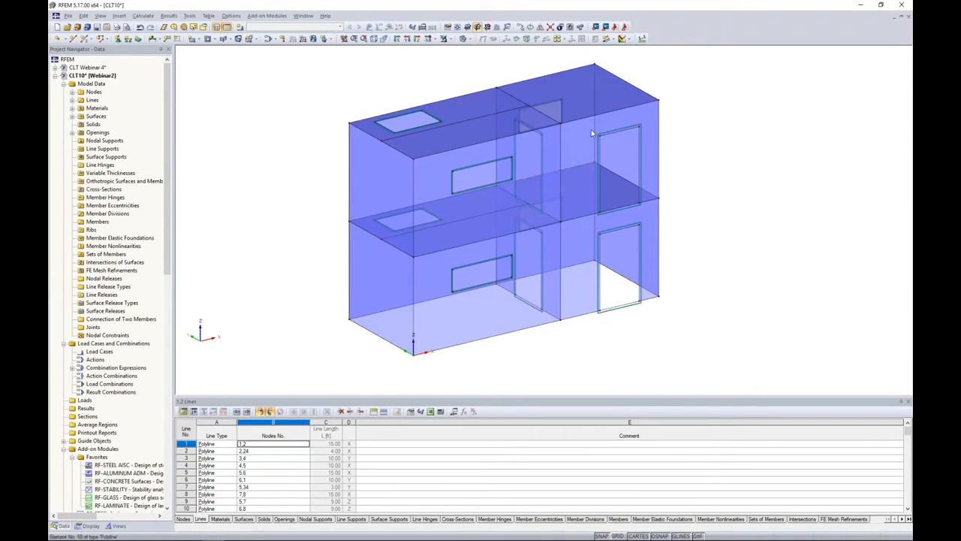
pyautogui.click(468, 39)
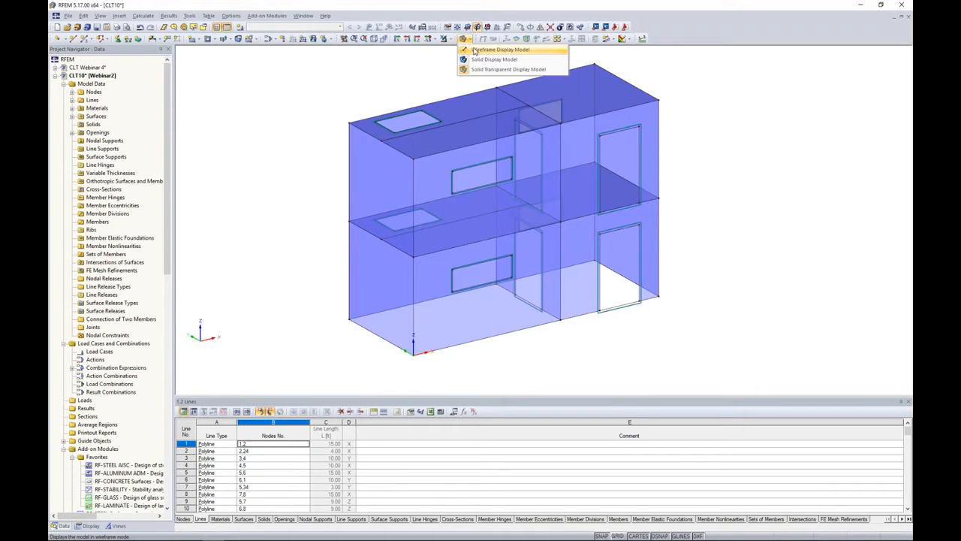
pyautogui.click(474, 50)
# Step: Delete the rectangular opening in the upper roof together with its leftover boundary lines and corner nodes
pyautogui.scroll(3, 396, 138)
pyautogui.scroll(5, 396, 137)
pyautogui.moveTo(419, 155); pyautogui.dragTo(390, 225, button='middle')
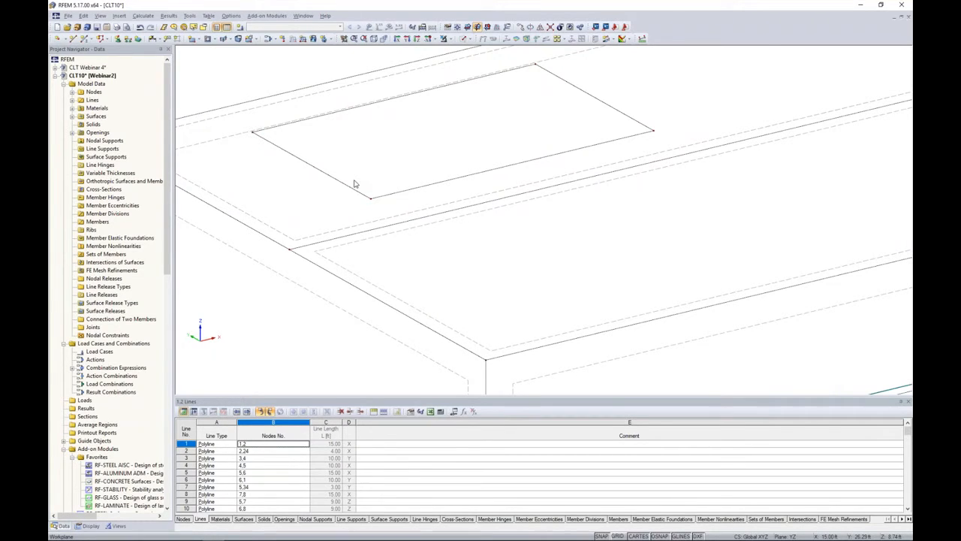
pyautogui.moveTo(384, 207); pyautogui.dragTo(339, 178)
pyautogui.press('Delete')
pyautogui.moveTo(670, 134); pyautogui.dragTo(593, 99)
pyautogui.press('Delete')
pyautogui.keyDown('ctrl'); pyautogui.moveTo(518, 143); pyautogui.dragTo(408, 203, button='middle'); pyautogui.keyUp('ctrl')
pyautogui.moveTo(433, 167); pyautogui.dragTo(386, 127)
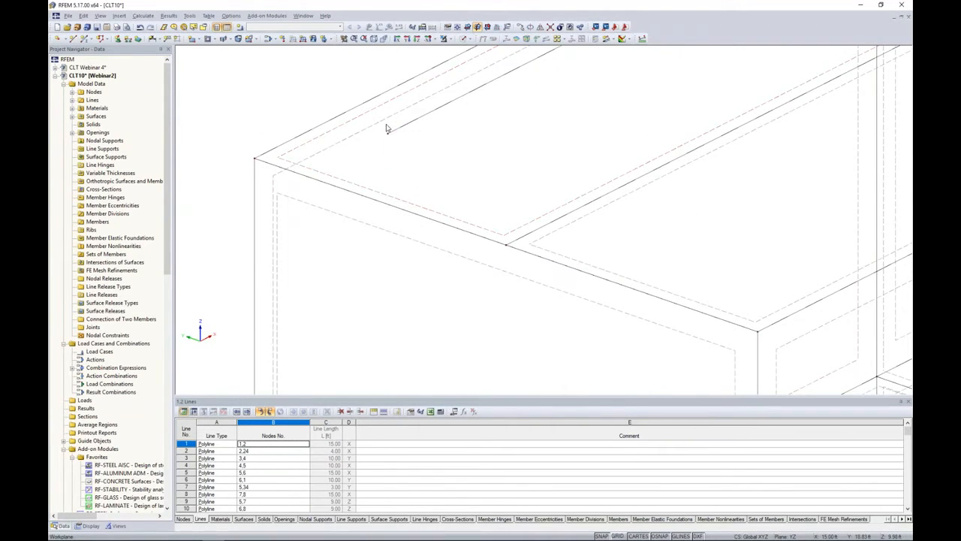
pyautogui.moveTo(509, 126); pyautogui.dragTo(433, 208, button='middle')
pyautogui.press('Delete')
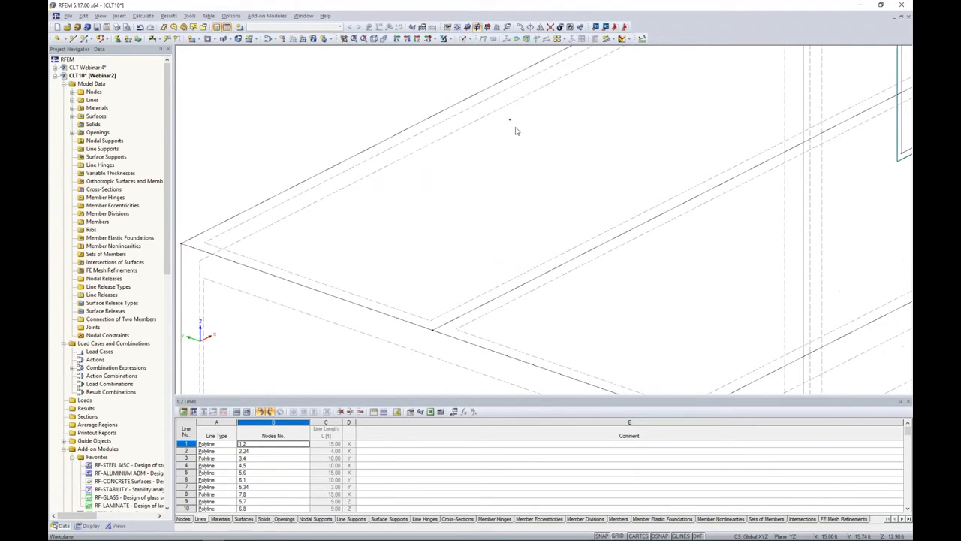
# Step: Delete the upper storey's front door opening together with its remaining boundary lines
pyautogui.scroll(-5, 558, 157)
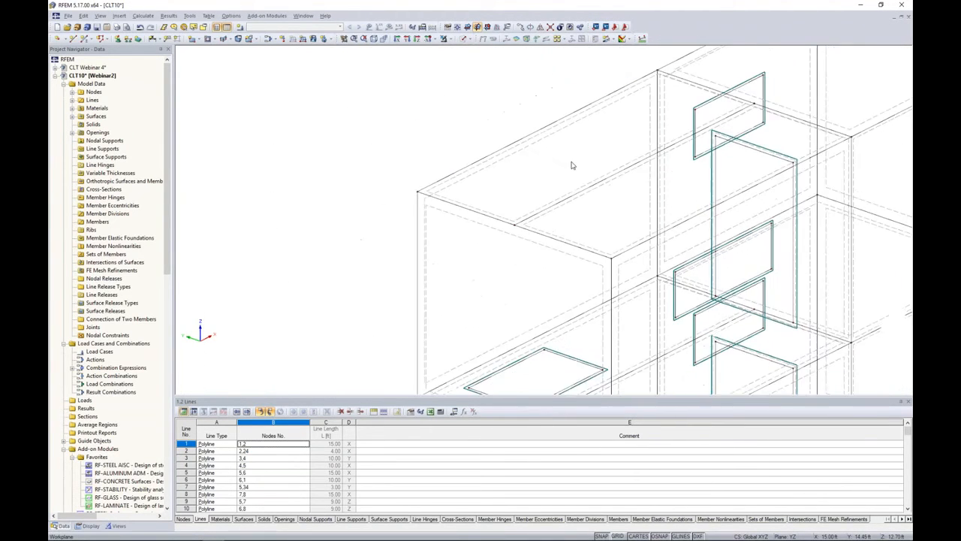
pyautogui.scroll(4, 622, 215)
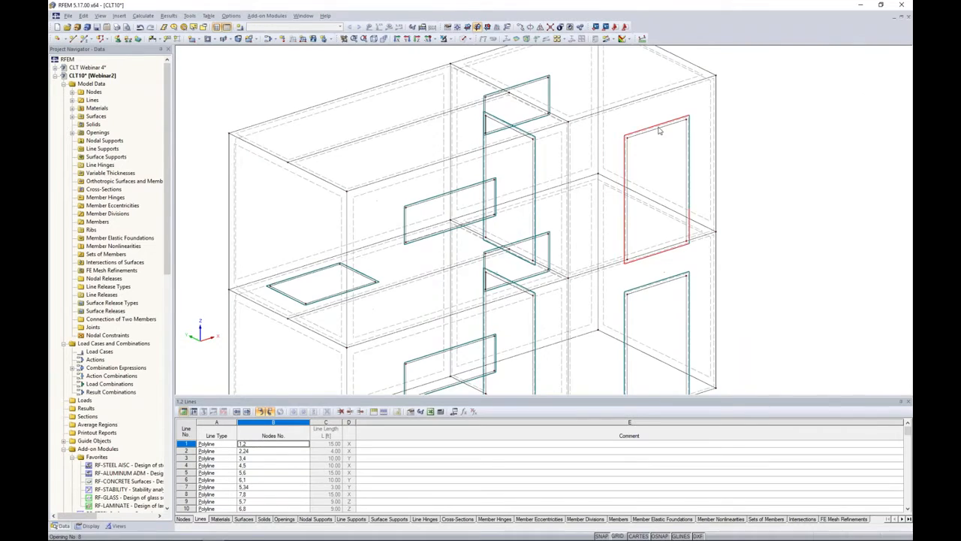
pyautogui.click(650, 129)
pyautogui.press('Delete')
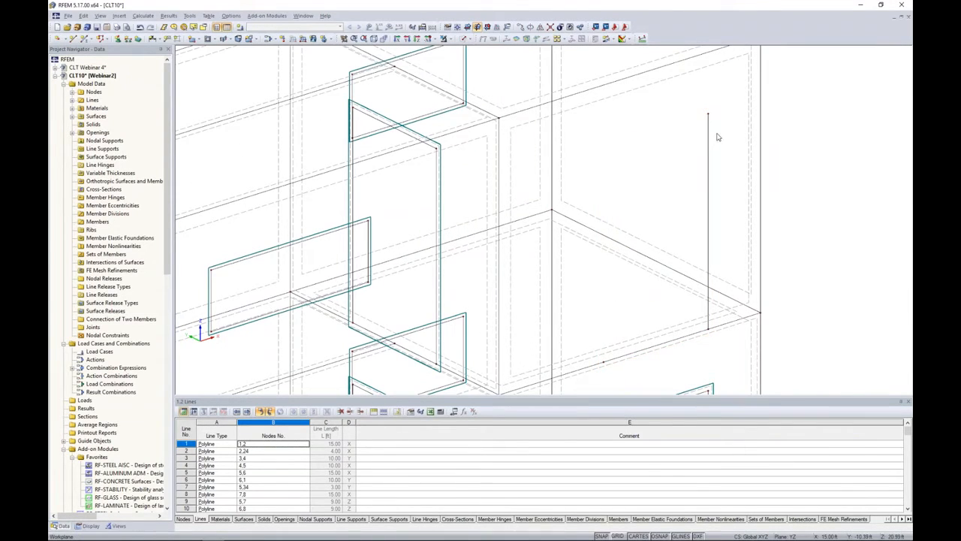
pyautogui.scroll(-4, 693, 139)
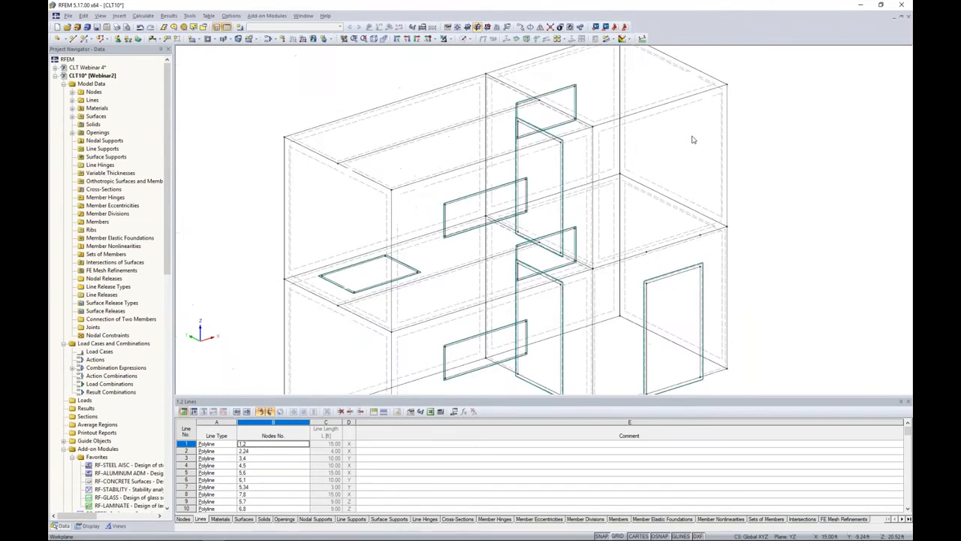
# Step: Set the model display to Solid Transparent
pyautogui.scroll(-2, 693, 140)
pyautogui.keyDown('ctrl'); pyautogui.moveTo(785, 248); pyautogui.dragTo(586, 135, button='middle'); pyautogui.keyUp('ctrl')
pyautogui.click(465, 38)
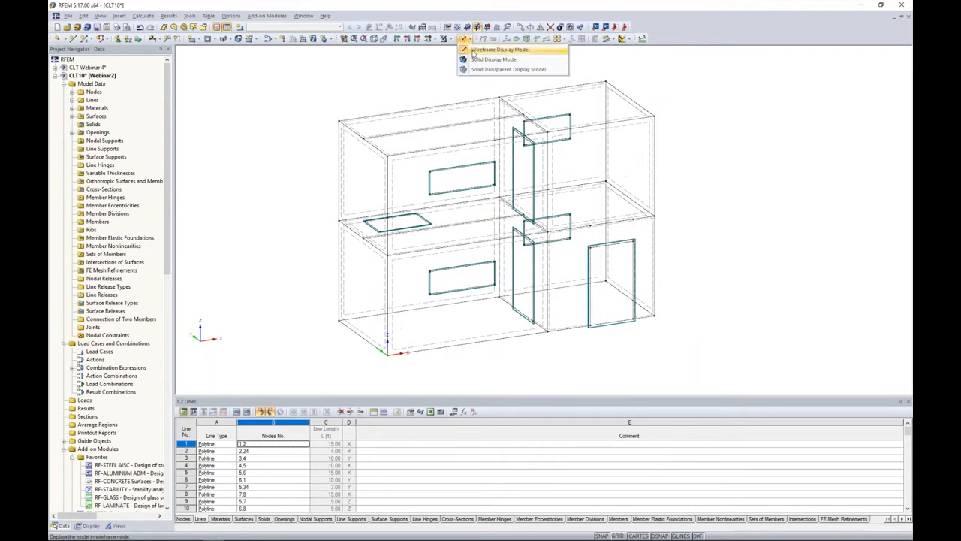
pyautogui.click(481, 69)
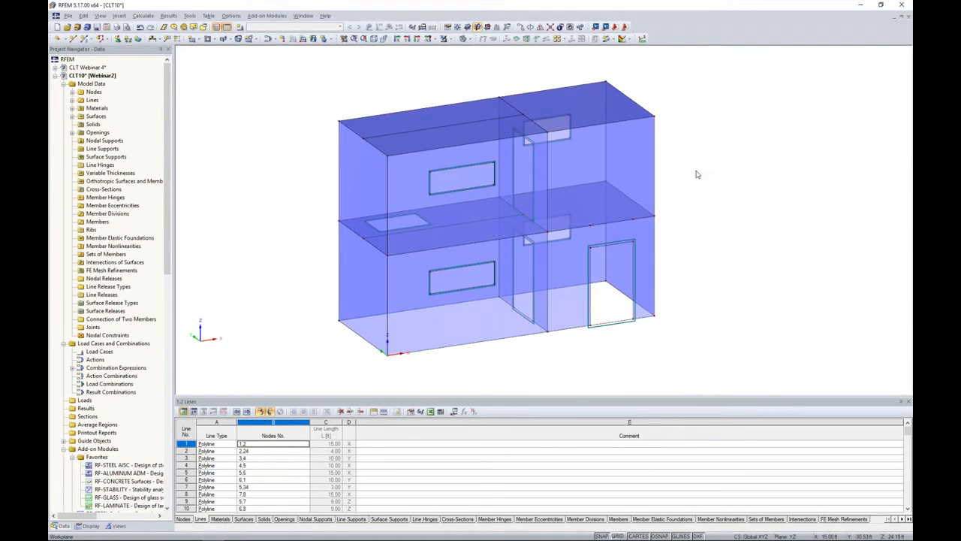
# Step: Select the upper storey with its roof and hide it using visibility by hiding selected objects
pyautogui.scroll(3, 443, 229)
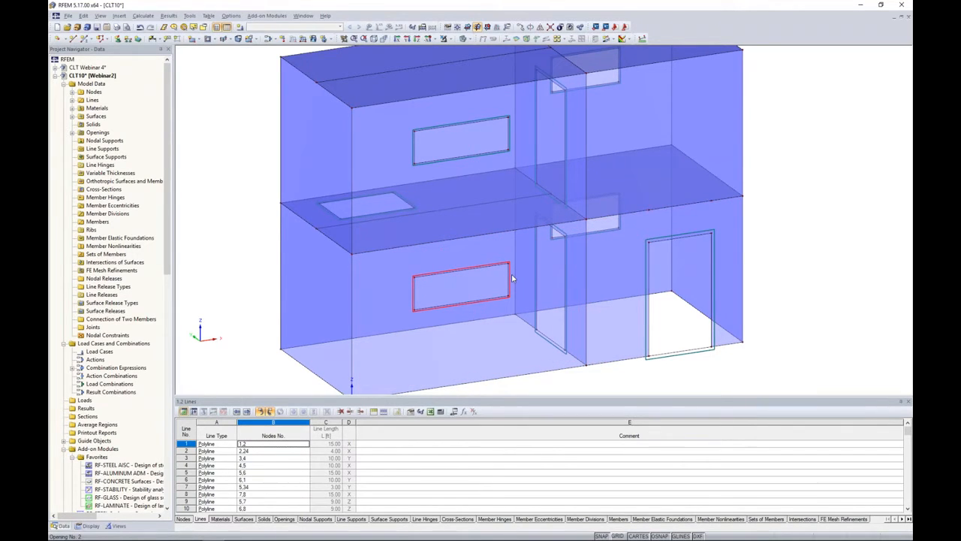
pyautogui.keyDown('ctrl'); pyautogui.moveTo(823, 201); pyautogui.dragTo(729, 203, button='middle'); pyautogui.keyUp('ctrl')
pyautogui.scroll(-2, 767, 163)
pyautogui.moveTo(729, 204); pyautogui.dragTo(277, 70)
pyautogui.click(443, 38)
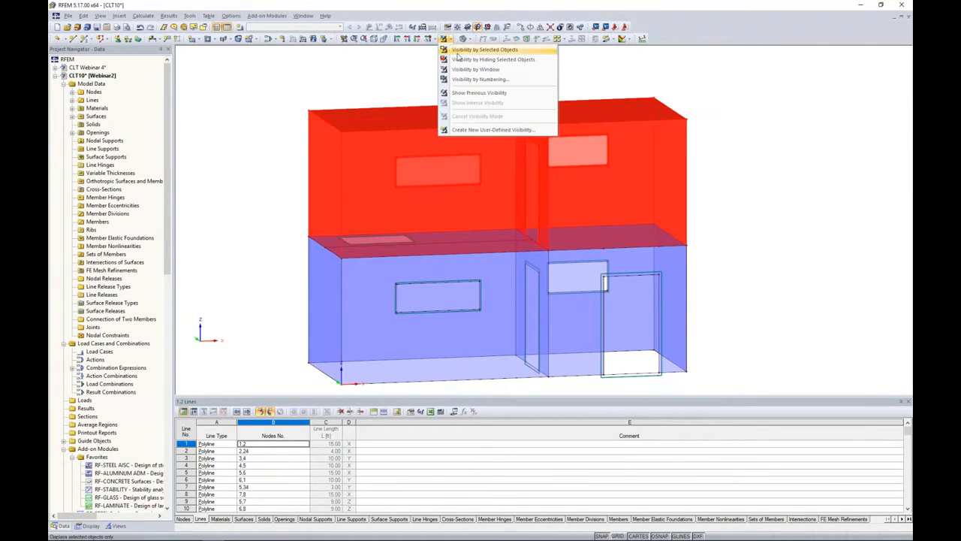
pyautogui.click(460, 60)
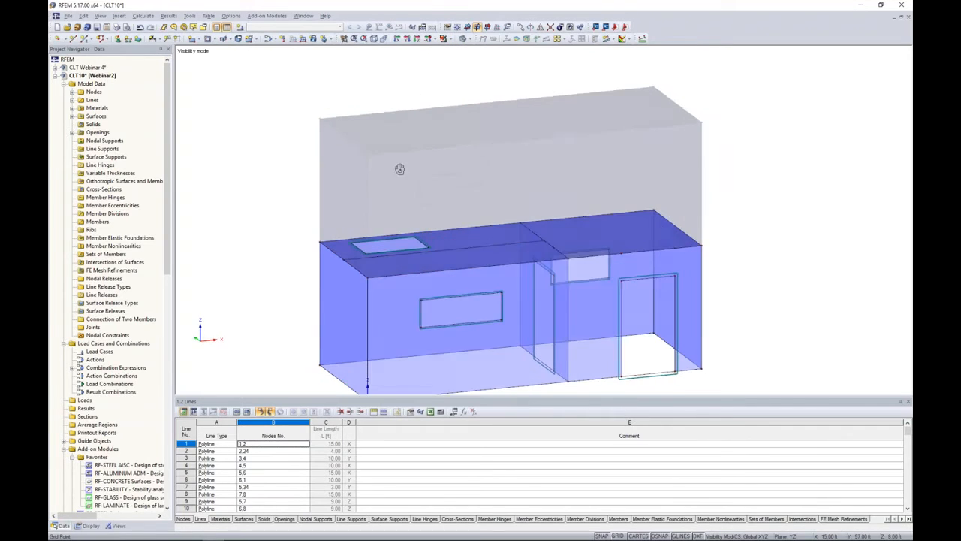
# Step: Start a new beam member and define its parametric rectangular timber cross-section as 6 in wide and 10 in high
pyautogui.scroll(5, 468, 227)
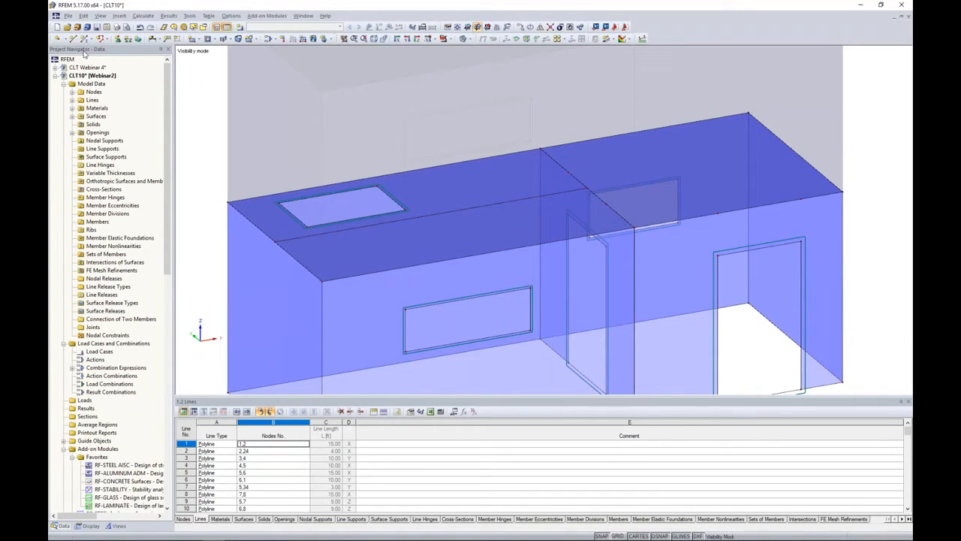
pyautogui.click(85, 41)
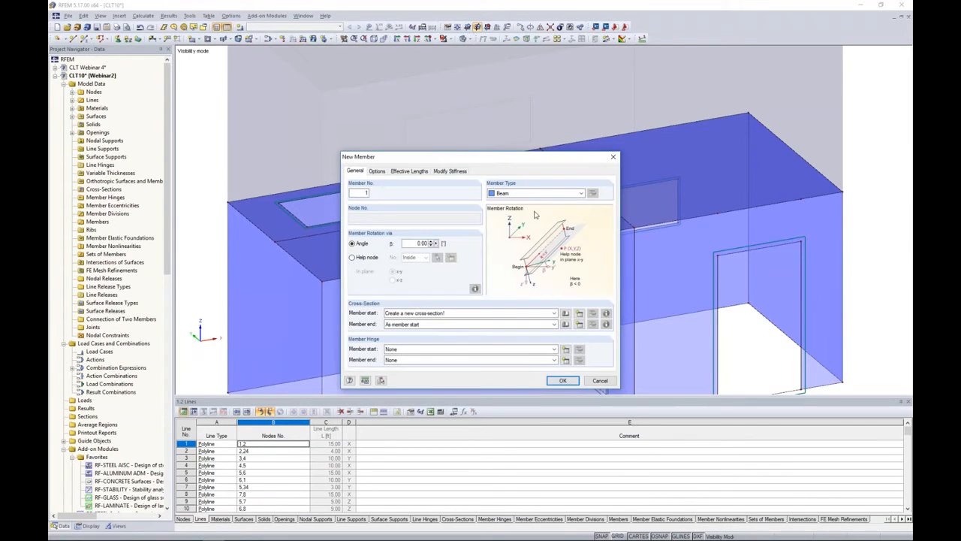
pyautogui.click(565, 313)
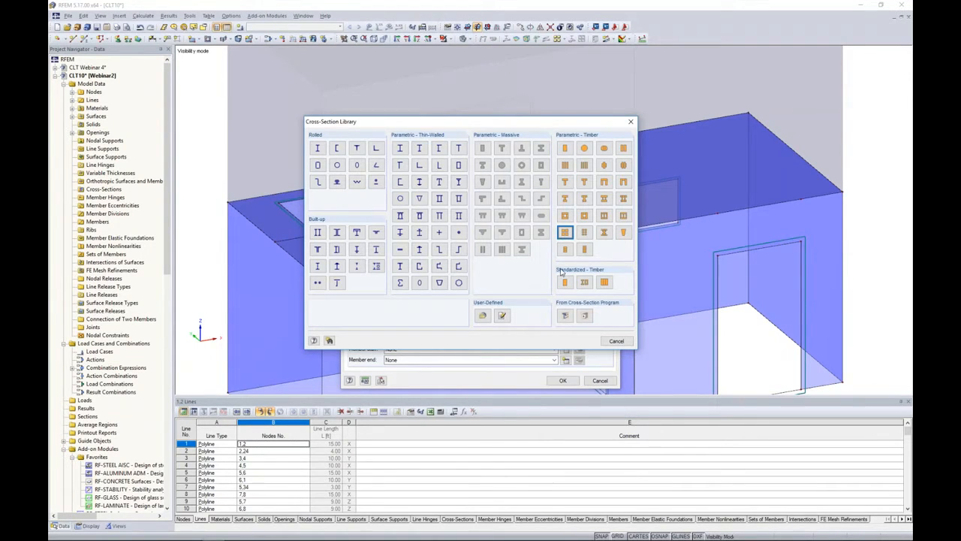
pyautogui.click(567, 150)
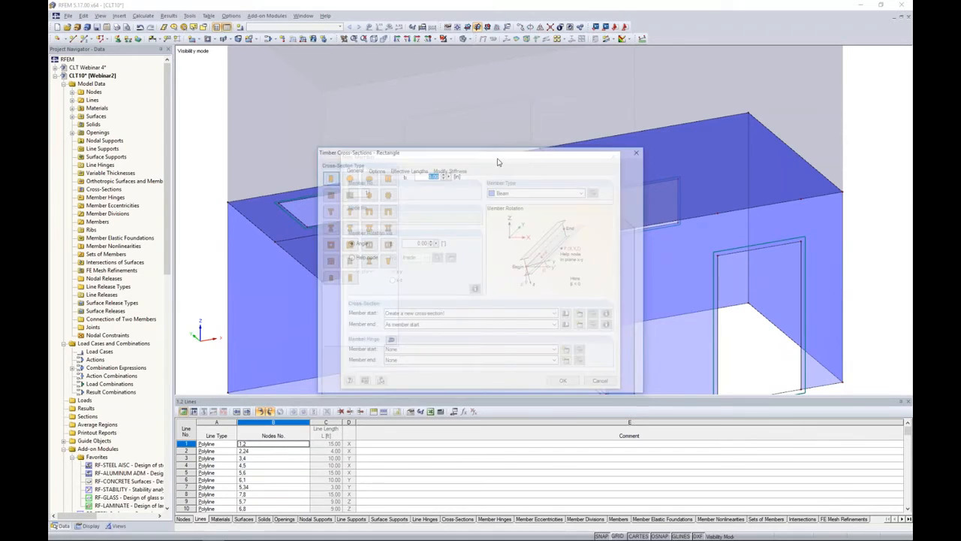
pyautogui.write('6')
pyautogui.press('Tab')
pyautogui.write('1')
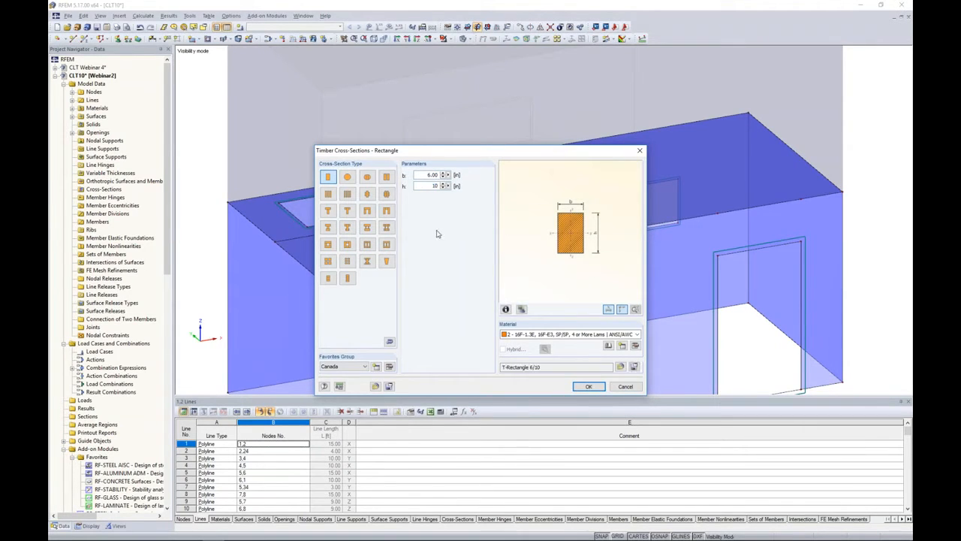
# Step: Filter the material library to North American wood, ANSI/AWC NDS-2015, Table 5A glued laminated softwood, and the USA favorites group
pyautogui.click(608, 346)
pyautogui.click(608, 347)
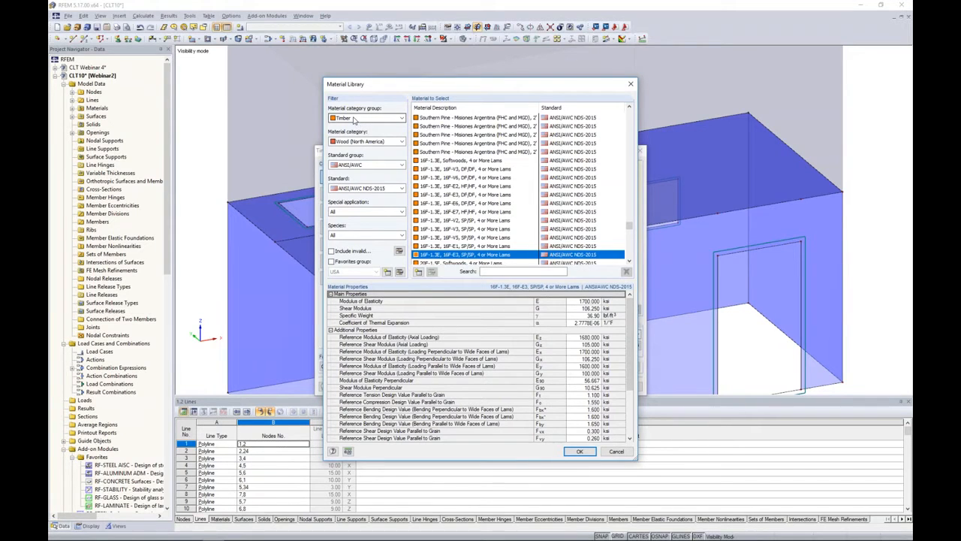
pyautogui.click(385, 141)
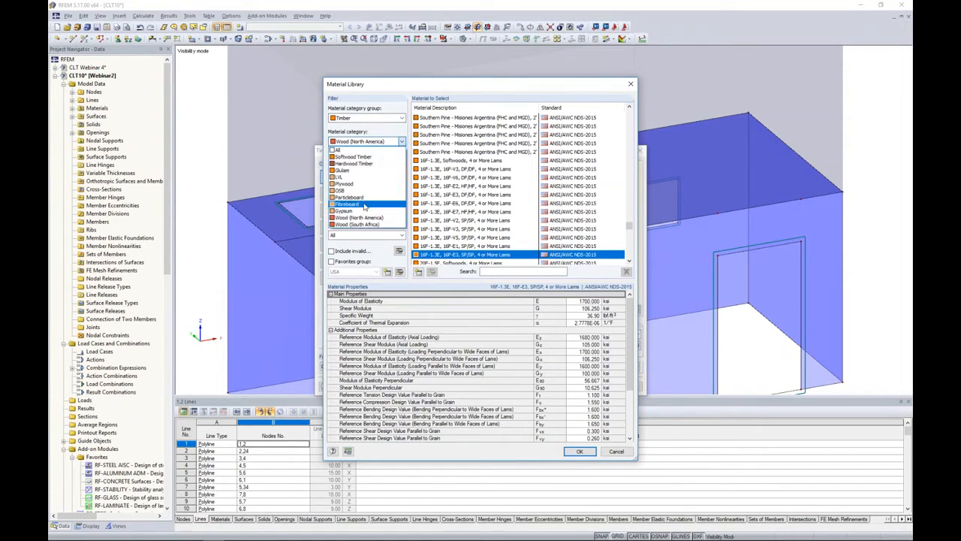
pyautogui.click(360, 217)
pyautogui.click(369, 165)
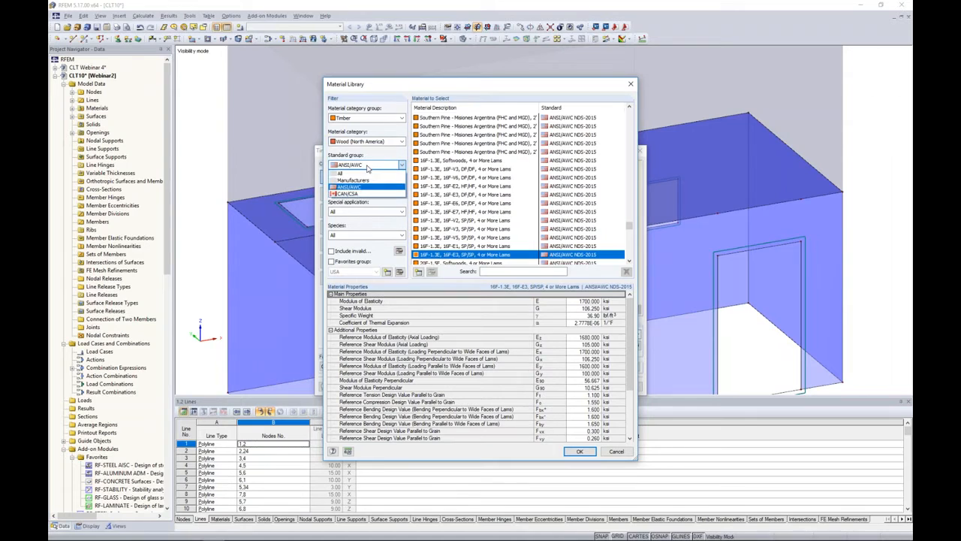
pyautogui.click(370, 207)
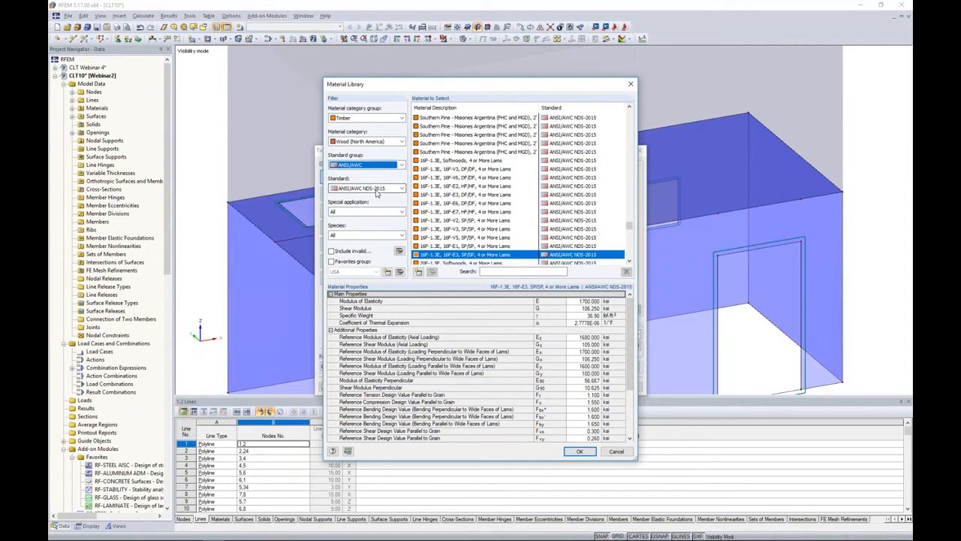
pyautogui.moveTo(630, 226); pyautogui.dragTo(638, 194)
pyautogui.click(402, 211)
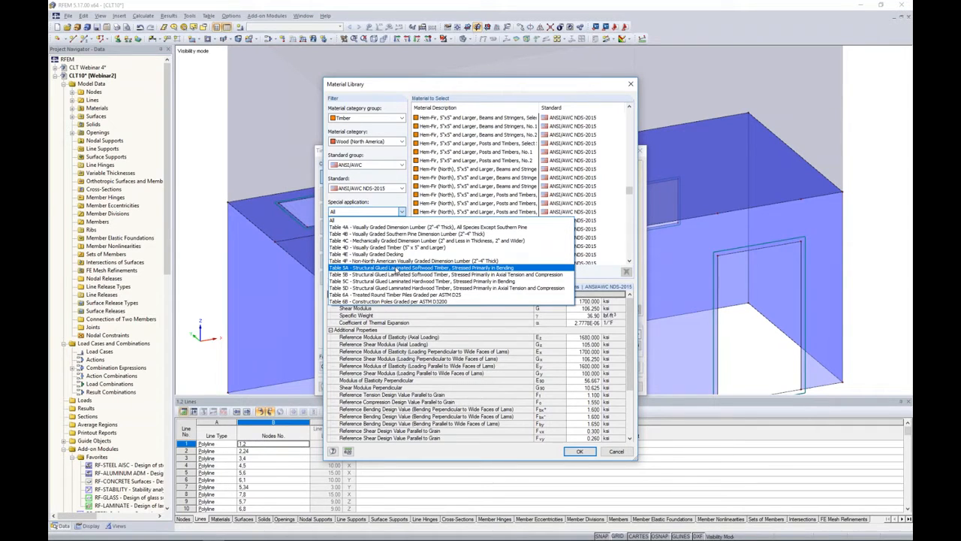
pyautogui.click(396, 269)
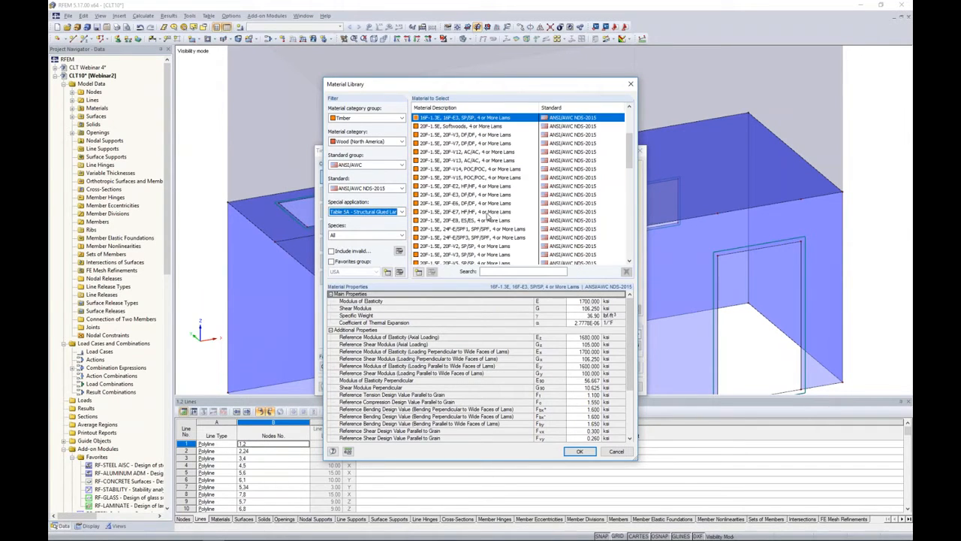
pyautogui.moveTo(633, 163)
pyautogui.mouseDown()
pyautogui.moveTo(632, 149)
pyautogui.moveTo(632, 173)
pyautogui.moveTo(632, 154)
pyautogui.mouseUp()
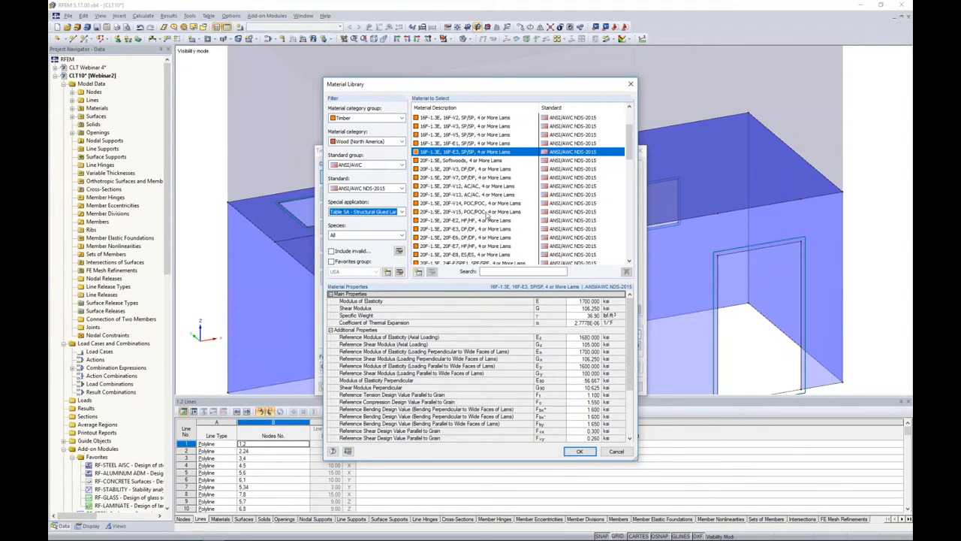
pyautogui.click(331, 261)
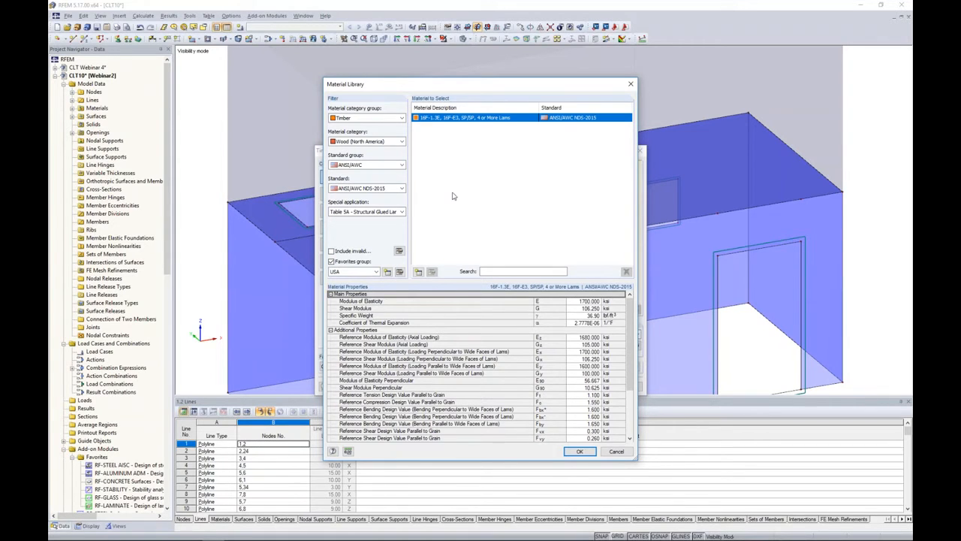
# Step: Review the properties of 16F-1.3E, 16F-E3, SP/SP, 4 or More Lams and assign this material to the cross-section
pyautogui.click(622, 322)
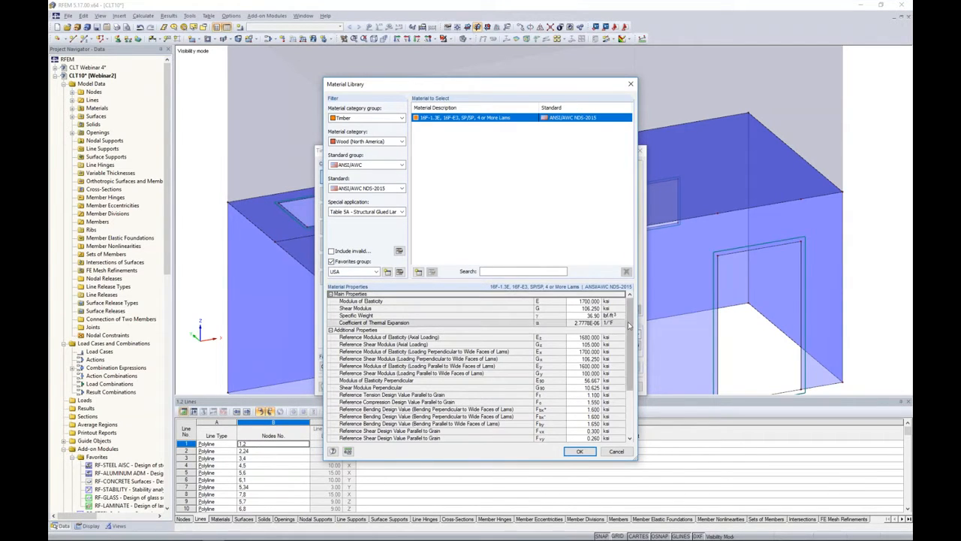
pyautogui.scroll(-5, 629, 320)
pyautogui.scroll(5, 620, 325)
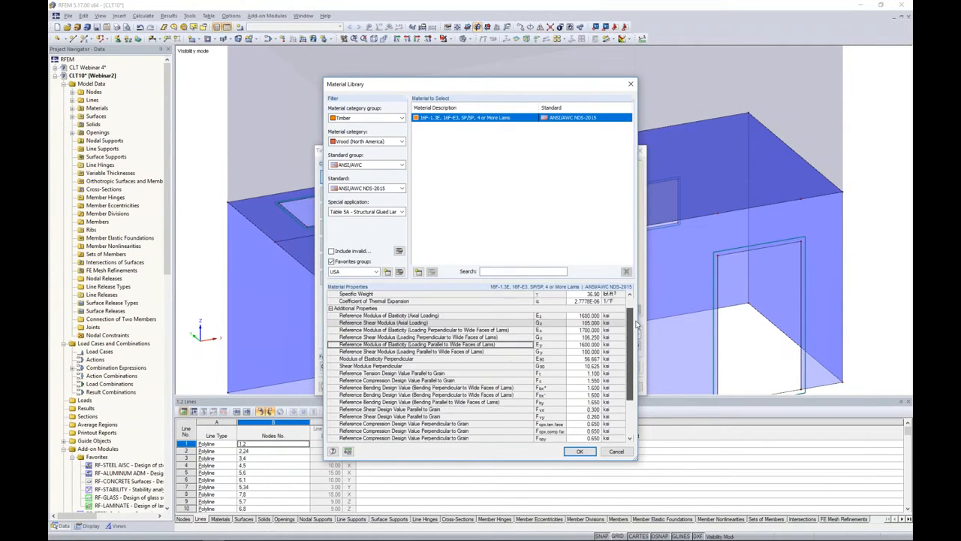
pyautogui.click(580, 451)
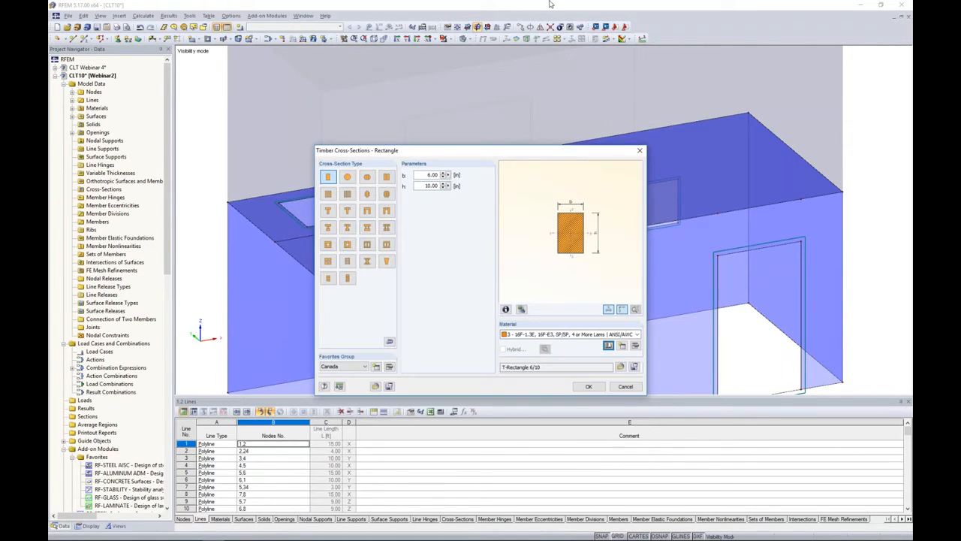
pyautogui.click(589, 386)
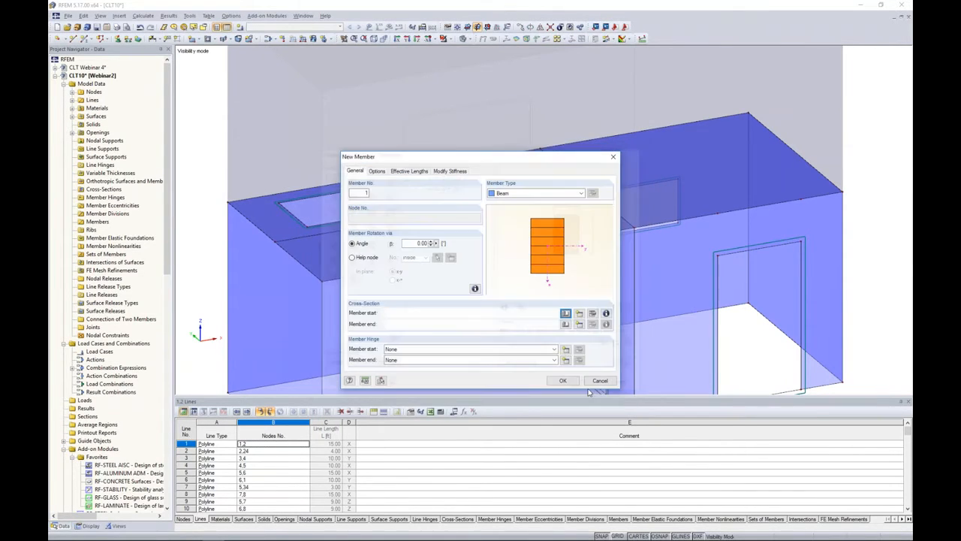
# Step: Place the 10 ft beam across the lower roof of the 15 ft bay, from the rear edge's midpoint to the front edge's midpoint
pyautogui.click(563, 380)
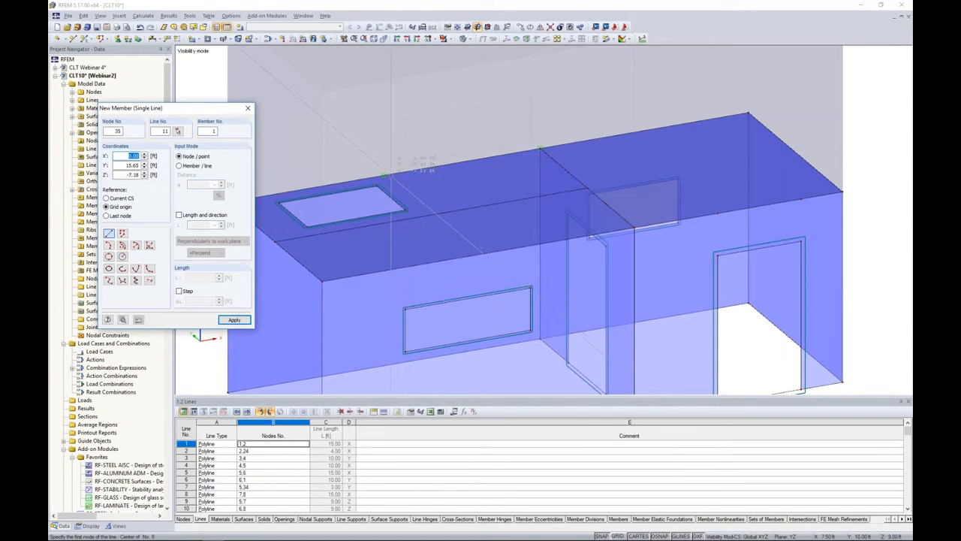
pyautogui.click(383, 175)
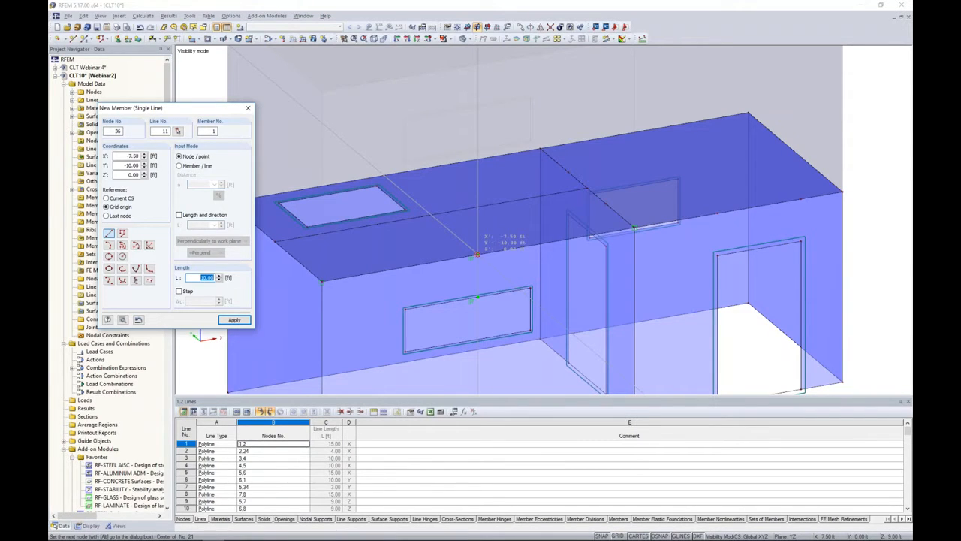
pyautogui.click(477, 255)
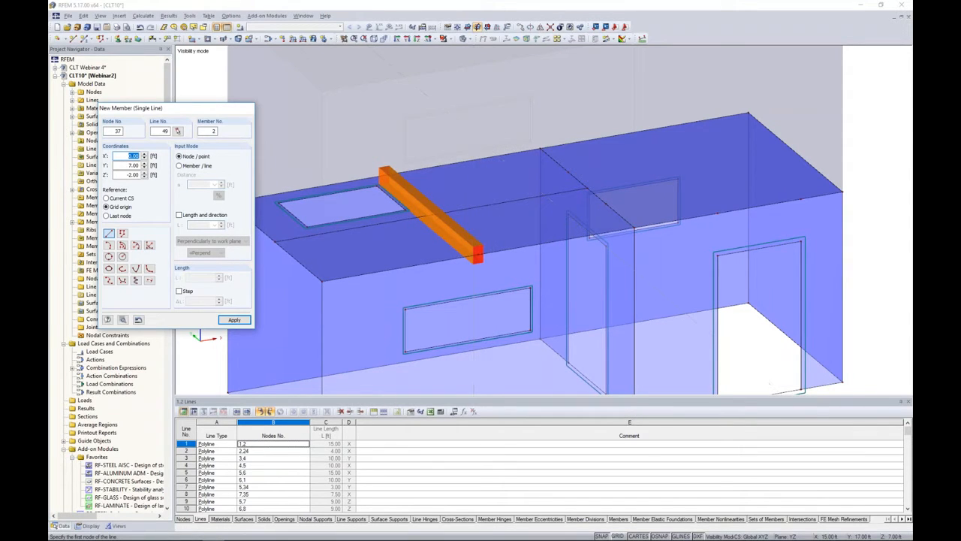
# Step: End the beam placement and switch the model to the wireframe display
pyautogui.press('Escape')
pyautogui.keyDown('ctrl'); pyautogui.moveTo(509, 212); pyautogui.dragTo(508, 180, button='middle'); pyautogui.keyUp('ctrl')
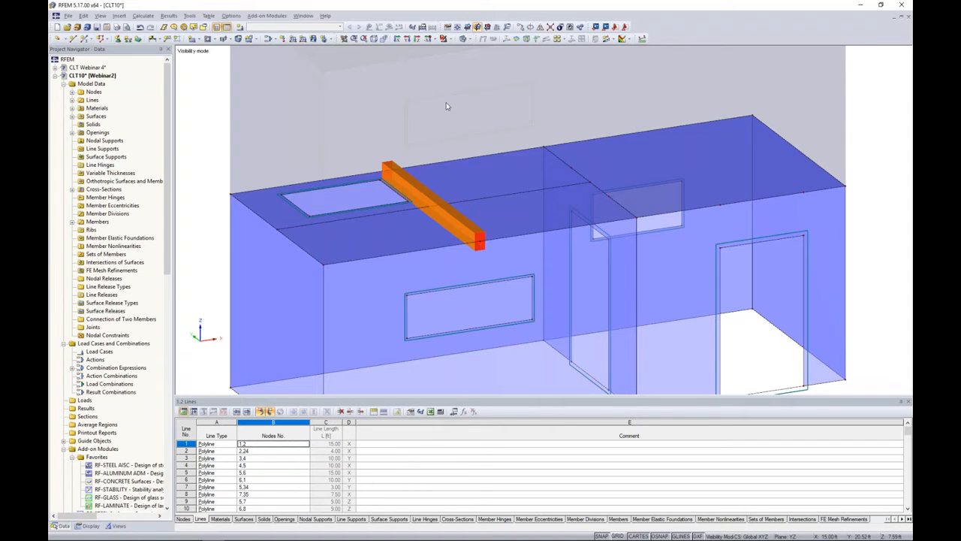
pyautogui.click(470, 40)
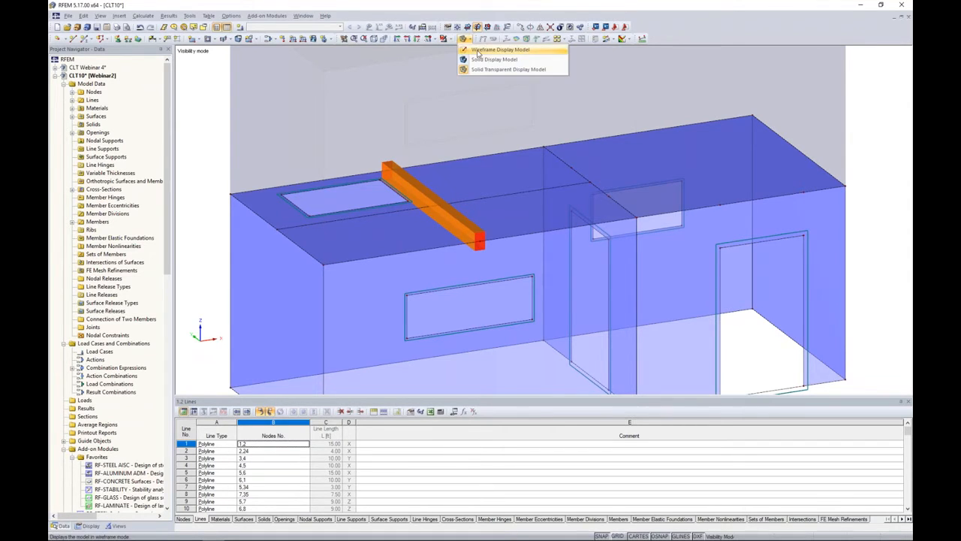
pyautogui.click(496, 50)
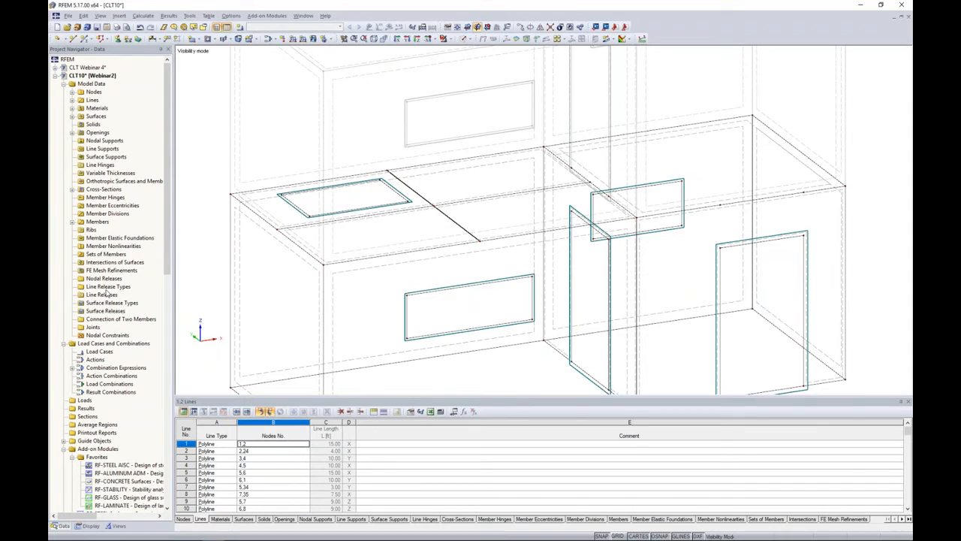
# Step: Start a new line release on line 11, the rear segment of the beam on the lower roof
pyautogui.click(120, 16)
pyautogui.moveTo(126, 27)
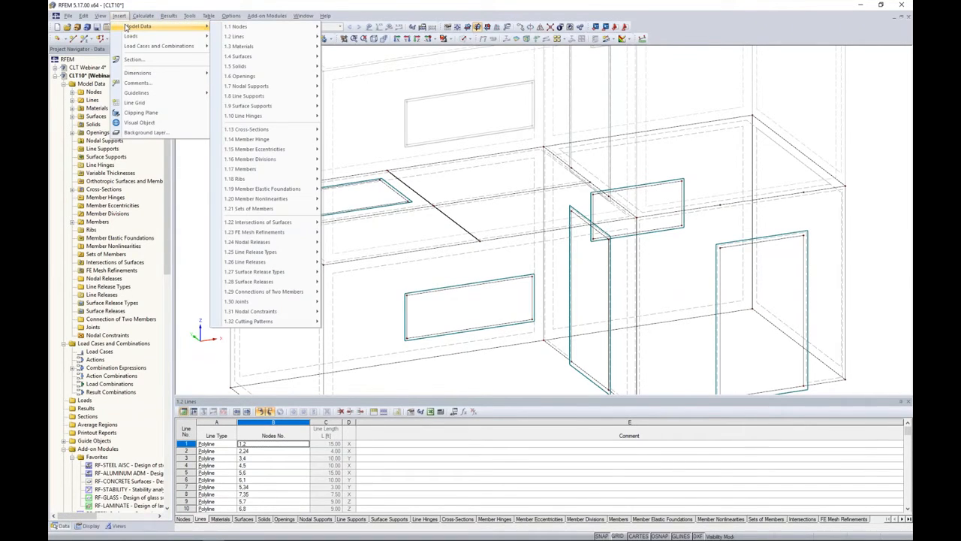
pyautogui.moveTo(255, 252)
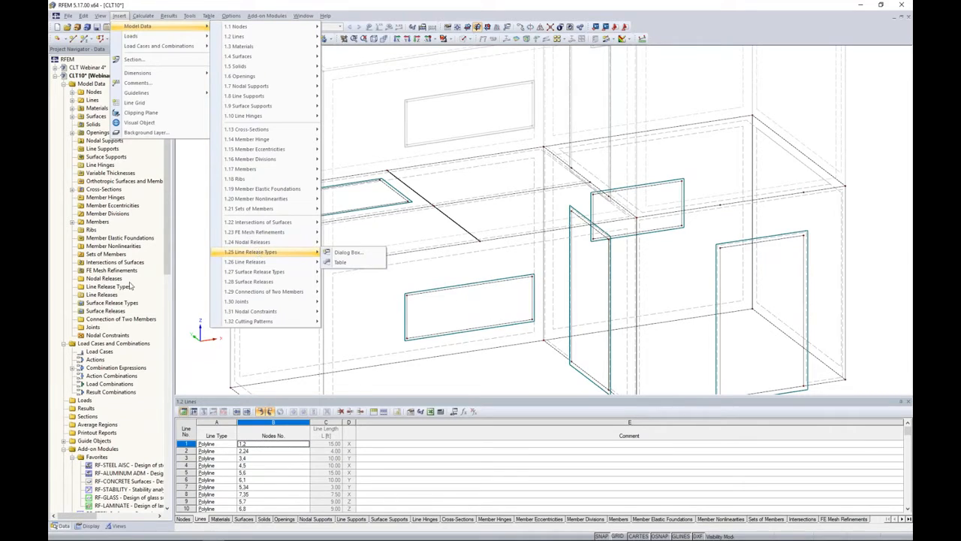
pyautogui.click(109, 295)
pyautogui.rightClick(109, 295)
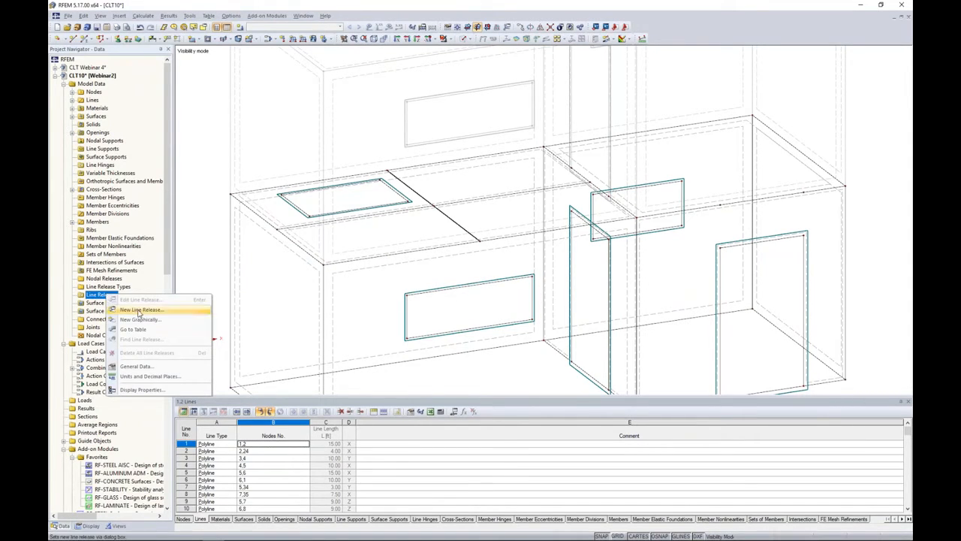
pyautogui.click(140, 310)
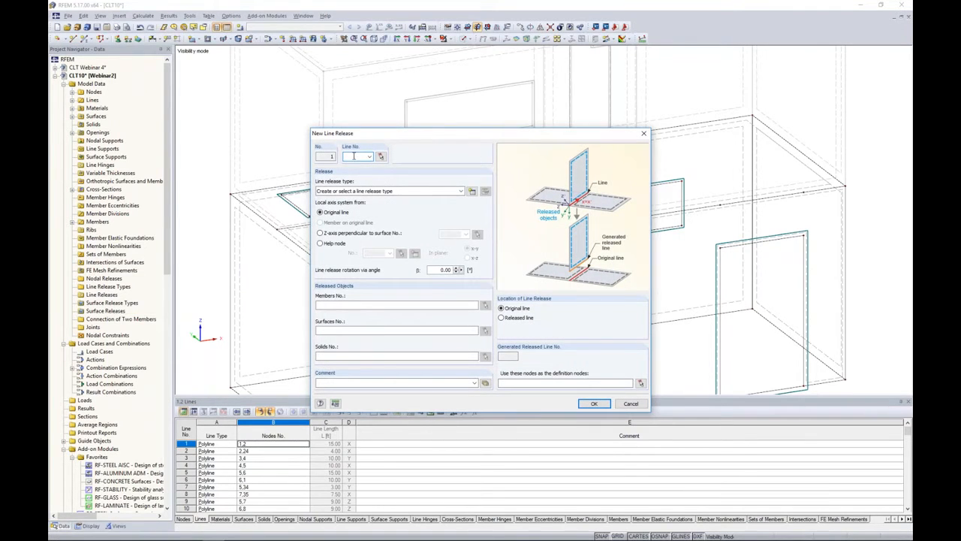
pyautogui.click(381, 156)
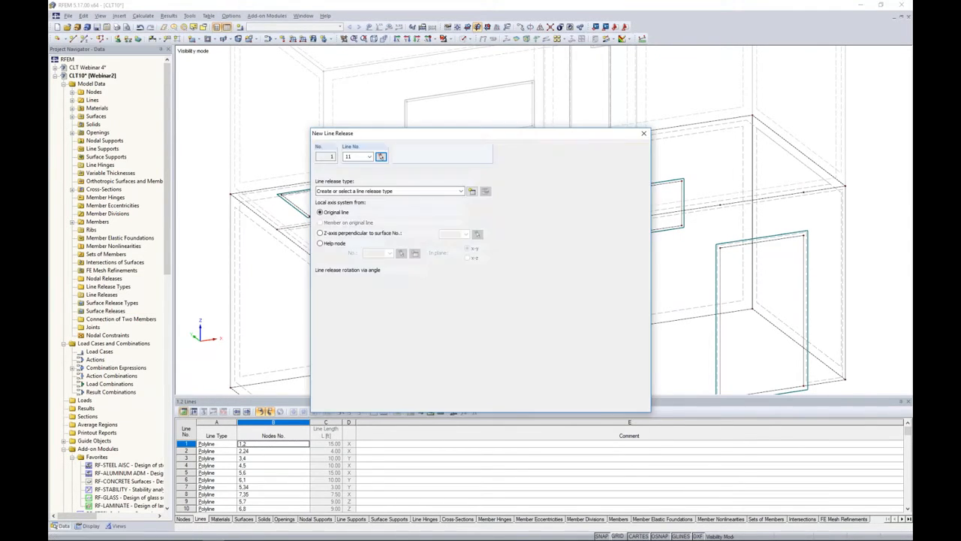
pyautogui.moveTo(423, 136); pyautogui.dragTo(418, 155)
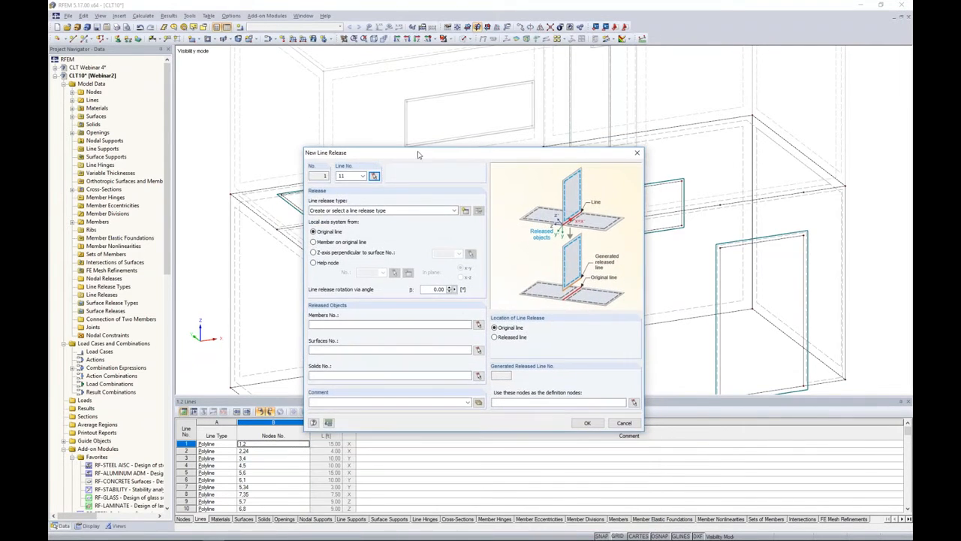
# Step: Create a line release type that frees only the rotation φx, and release roof surface 9 with it along line 11
pyautogui.click(465, 212)
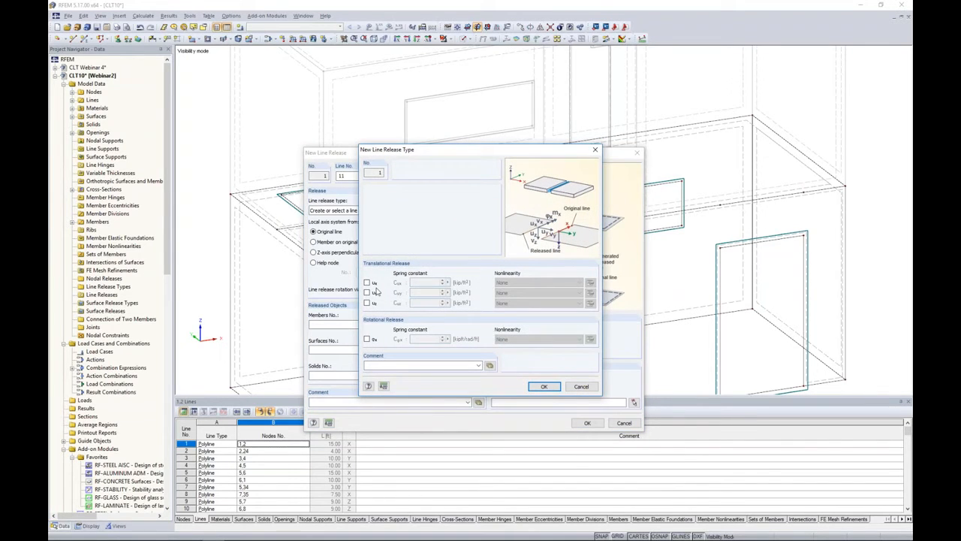
pyautogui.click(367, 339)
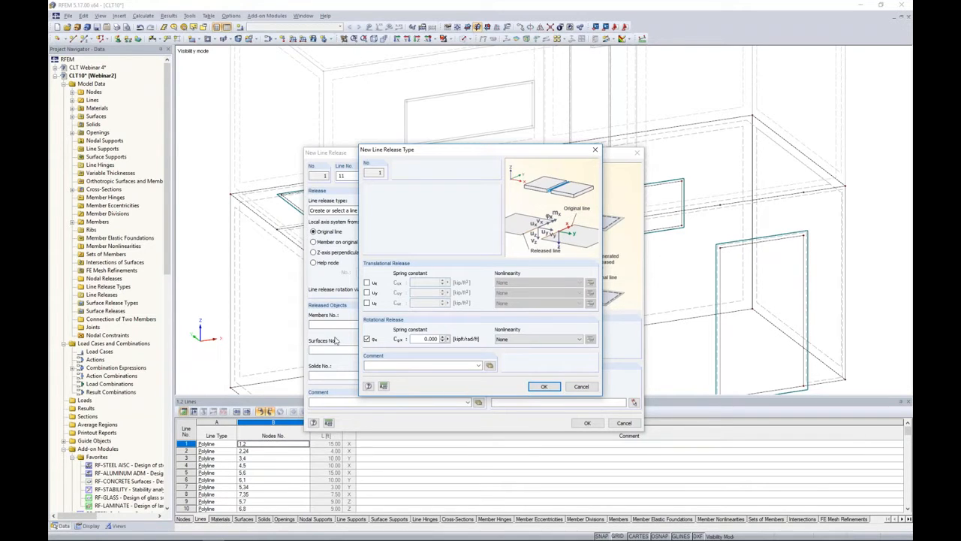
pyautogui.click(538, 384)
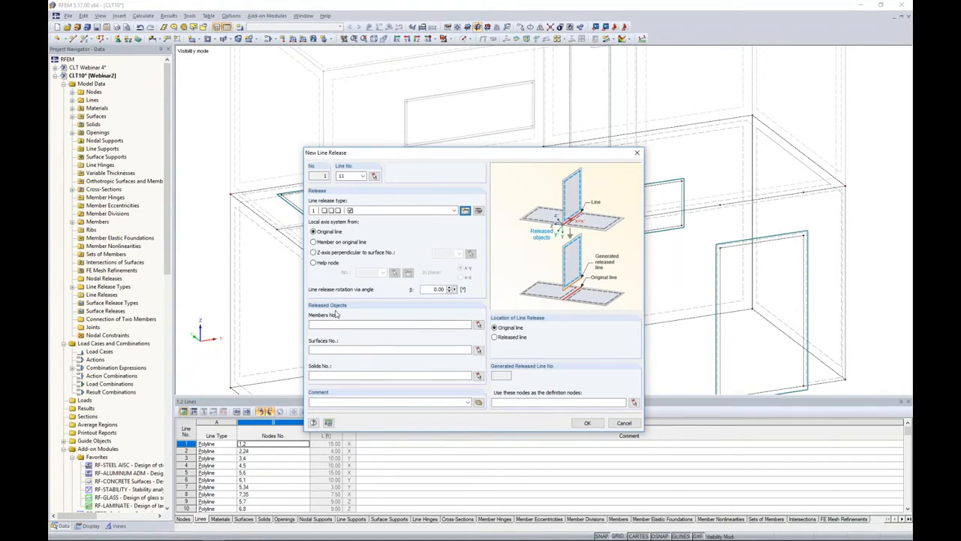
pyautogui.click(478, 350)
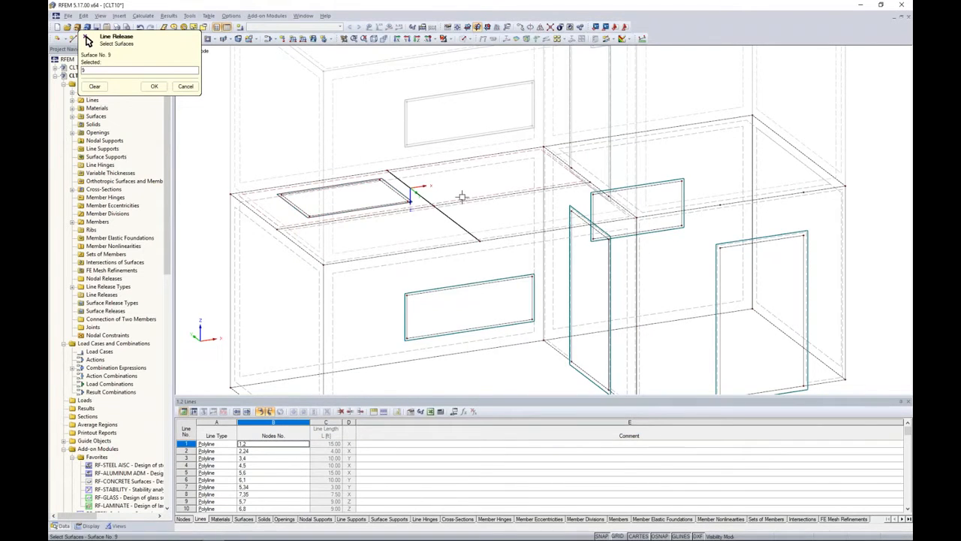
pyautogui.click(154, 86)
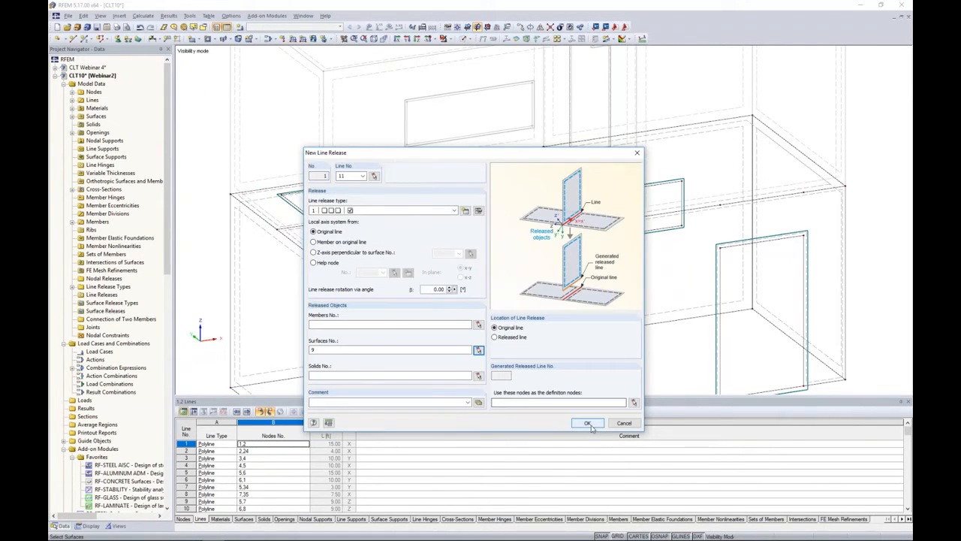
pyautogui.click(589, 423)
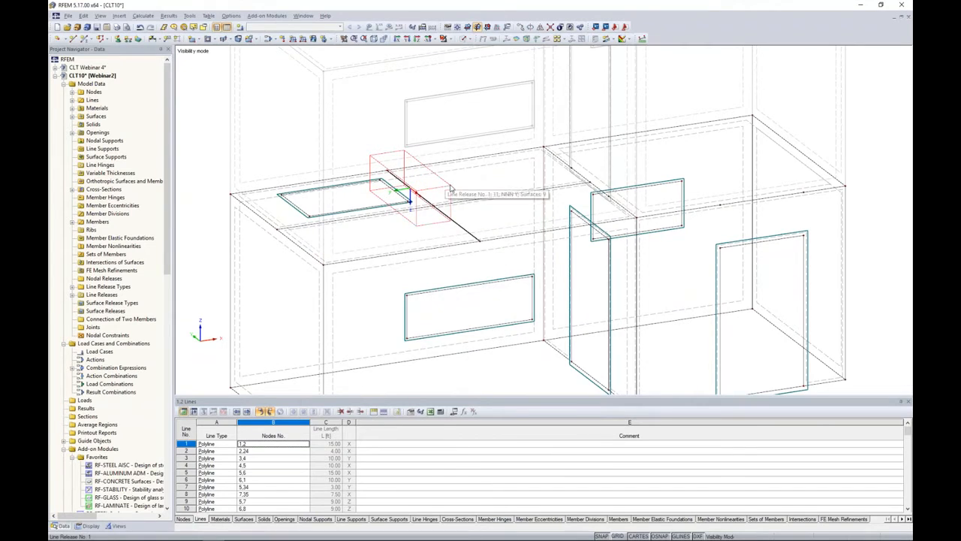
# Step: Add a second line release on line 50, the beam's front segment, releasing roof surface 10 with the same release type
pyautogui.moveTo(458, 191)
pyautogui.keyDown('ctrl'); pyautogui.mouseDown(button='middle')
pyautogui.moveTo(496, 193)
pyautogui.moveTo(469, 191)
pyautogui.mouseUp(button='middle'); pyautogui.keyUp('ctrl')
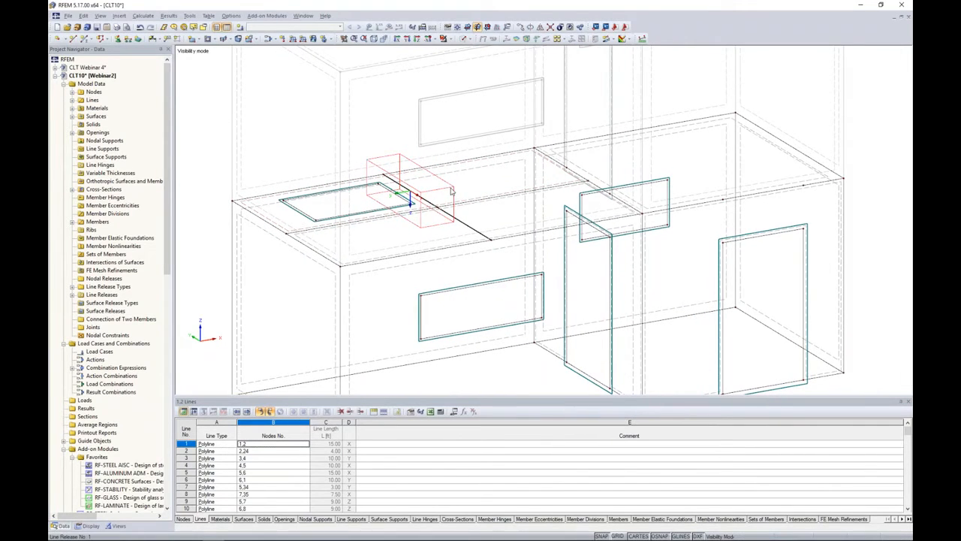
pyautogui.rightClick(470, 189)
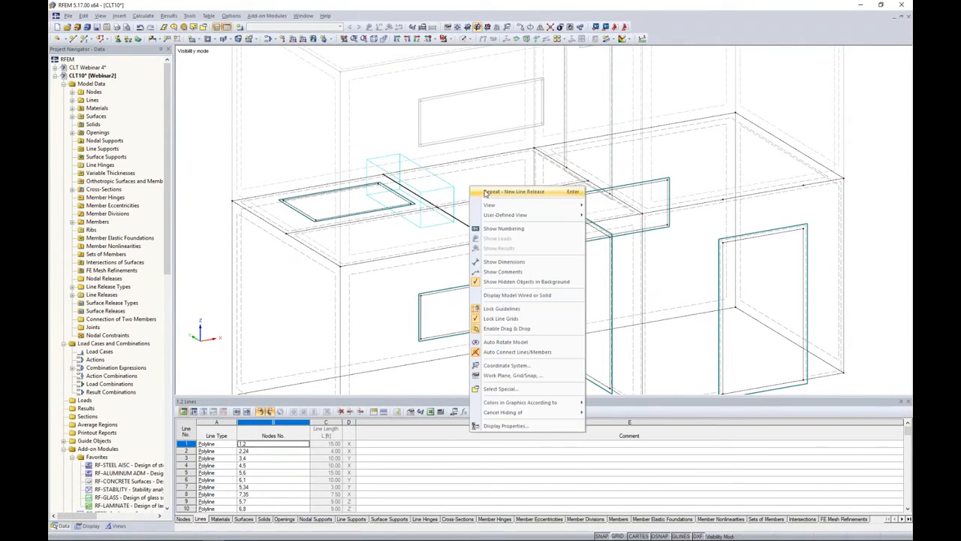
pyautogui.click(486, 192)
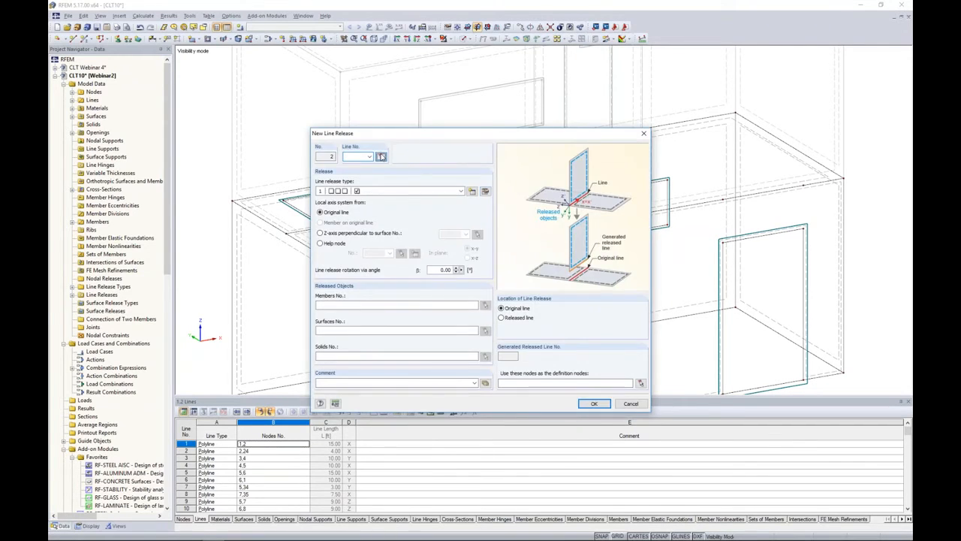
pyautogui.click(381, 156)
pyautogui.click(456, 218)
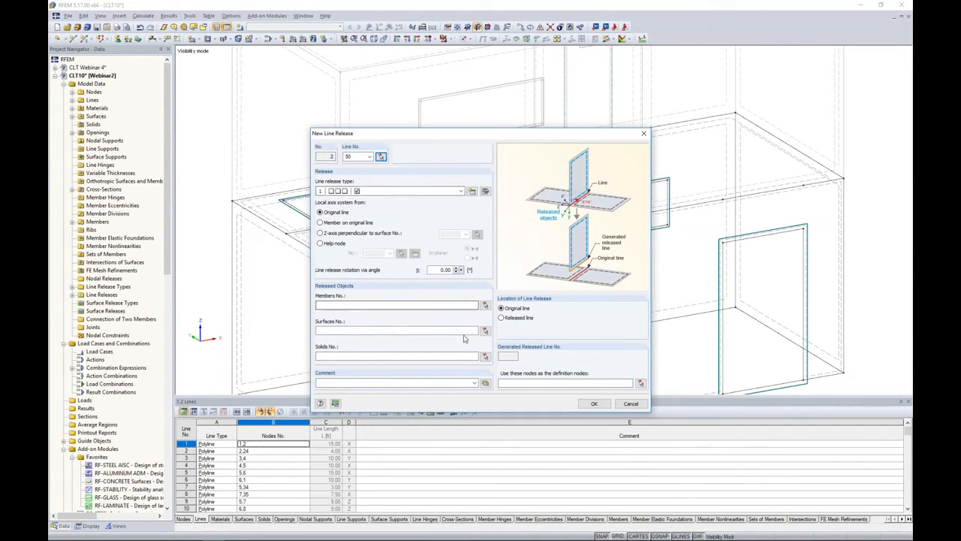
pyautogui.click(485, 331)
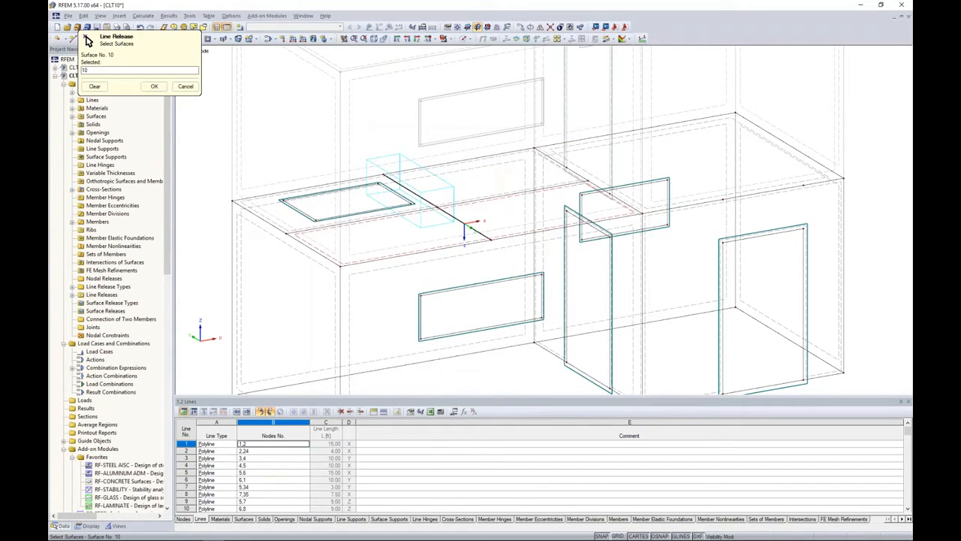
pyautogui.click(154, 87)
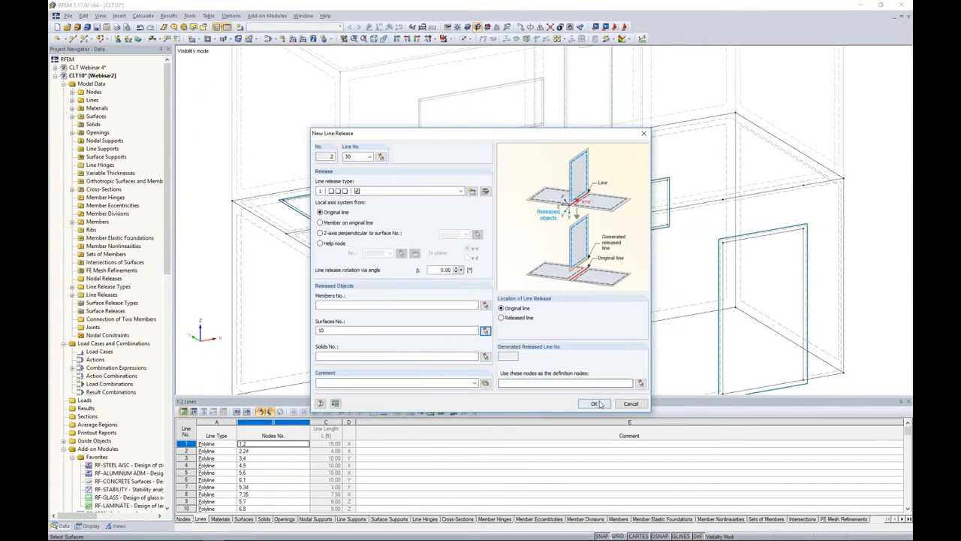
pyautogui.click(599, 404)
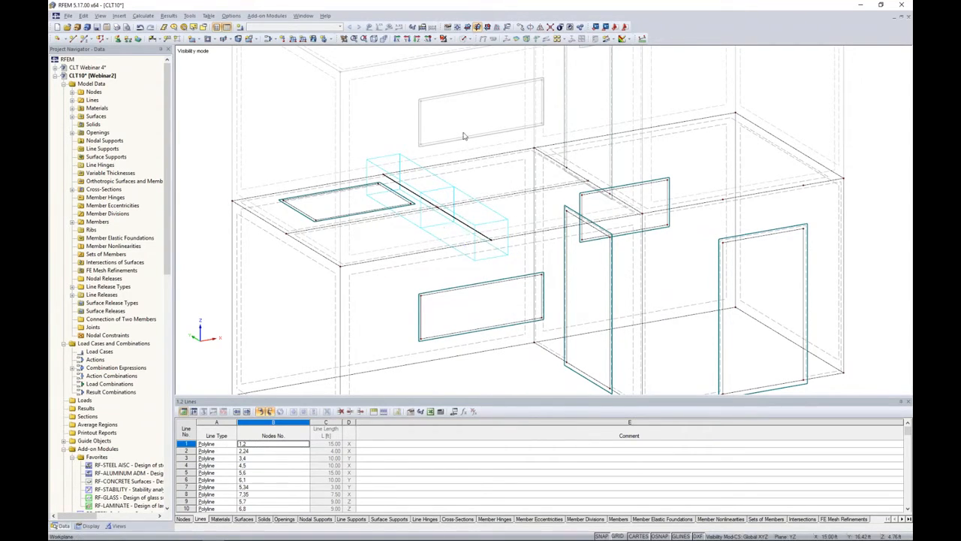
# Step: Return the model to the solid transparent display and examine how the beam sits relative to the roof surface
pyautogui.click(463, 39)
pyautogui.click(476, 60)
pyautogui.keyDown('ctrl'); pyautogui.moveTo(509, 176); pyautogui.dragTo(483, 123, button='middle'); pyautogui.keyUp('ctrl')
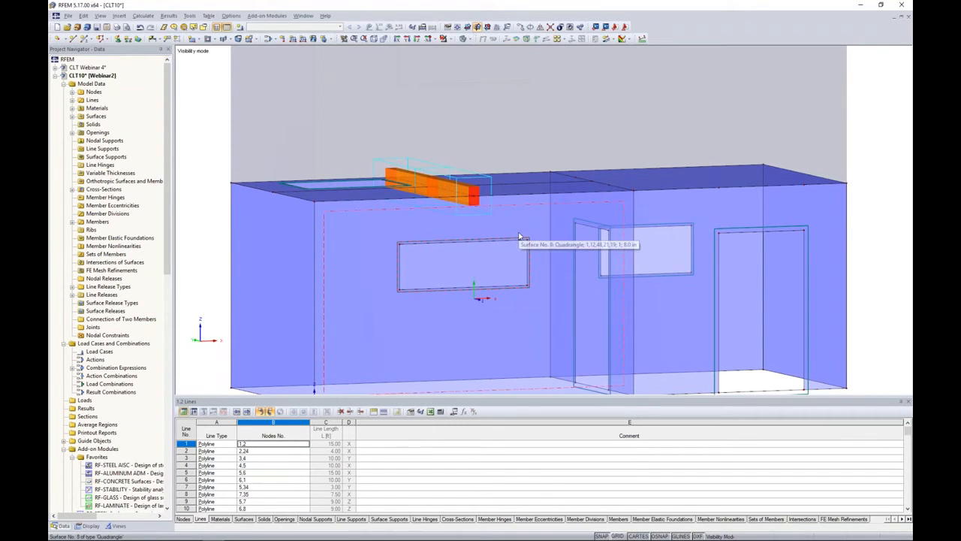
pyautogui.keyDown('ctrl'); pyautogui.moveTo(519, 235); pyautogui.dragTo(525, 274, button='middle'); pyautogui.keyUp('ctrl')
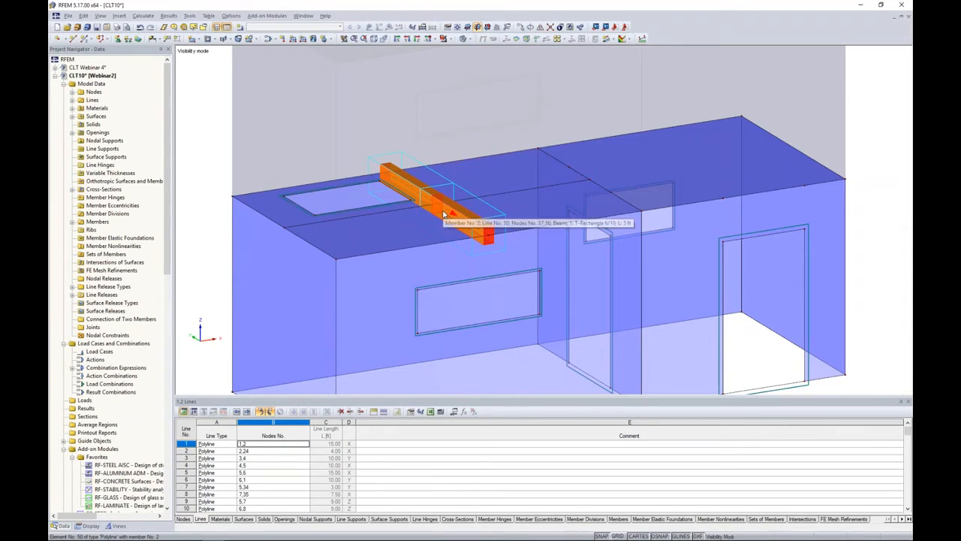
pyautogui.keyDown('ctrl'); pyautogui.moveTo(490, 183); pyautogui.dragTo(392, 105, button='middle'); pyautogui.keyUp('ctrl')
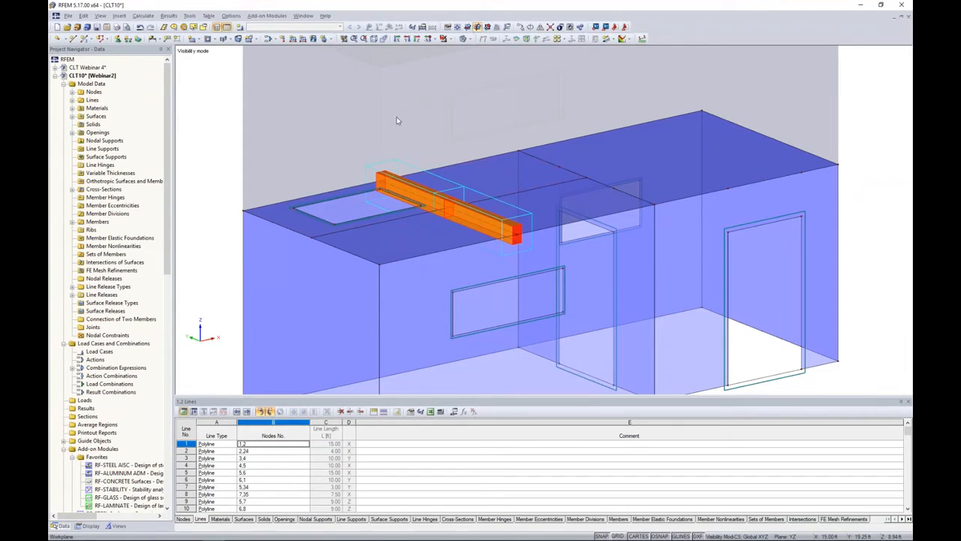
# Step: Create a new member eccentricity for beam members 1 and 2, with the cross-section aligned at its top centre
pyautogui.doubleClick(424, 201)
pyautogui.moveTo(401, 165); pyautogui.dragTo(392, 133)
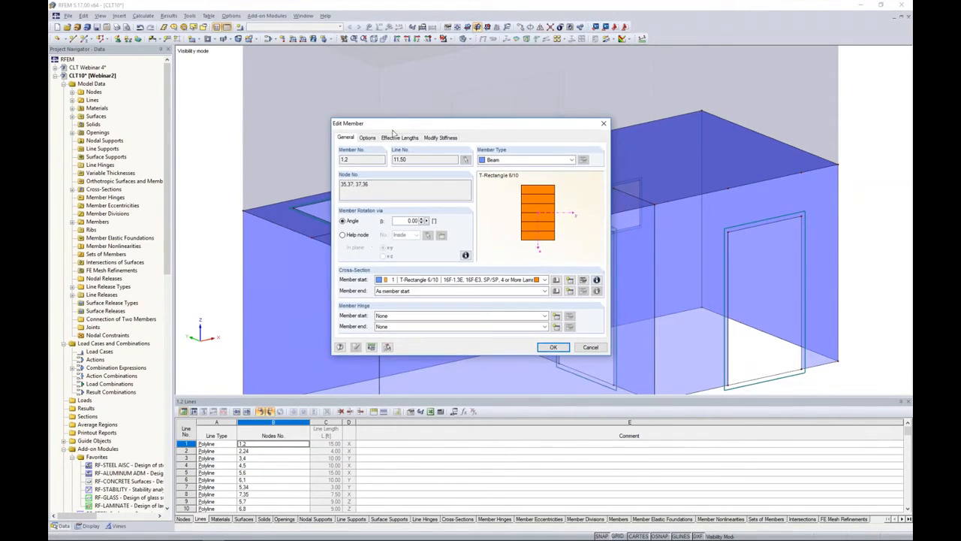
pyautogui.click(367, 138)
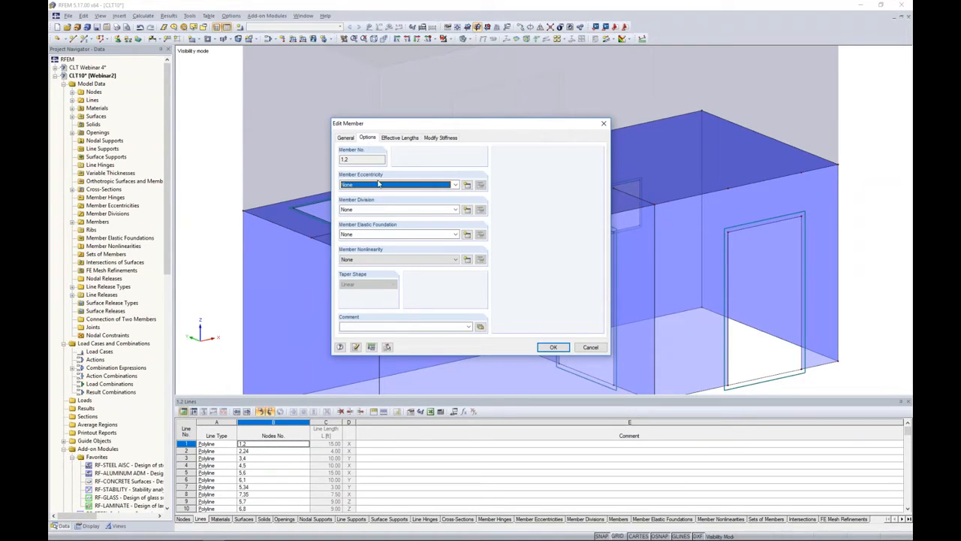
pyautogui.click(467, 185)
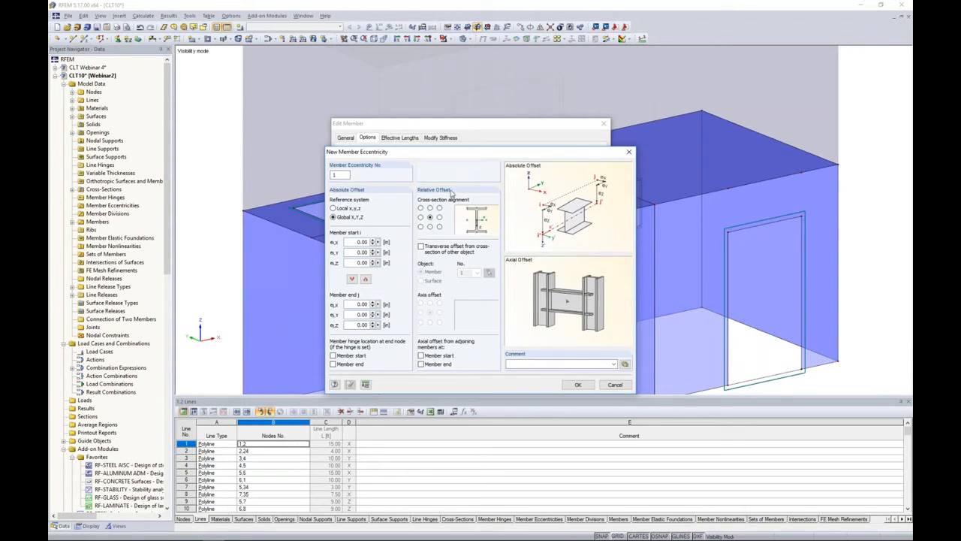
pyautogui.click(431, 209)
# Step: Set the eccentricity's transverse offset from roof surface 10 at the surface's bottom face, and apply it to both beam members
pyautogui.click(422, 246)
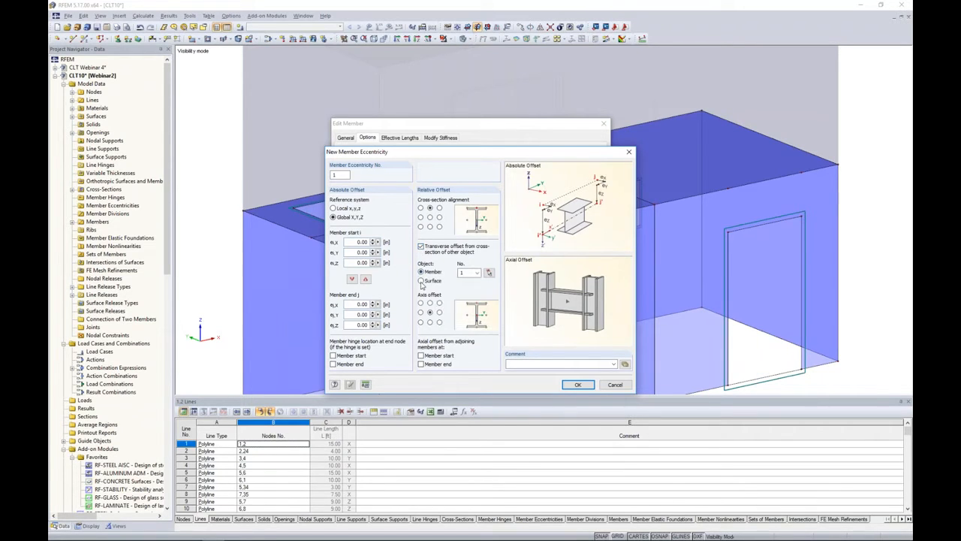
pyautogui.click(421, 282)
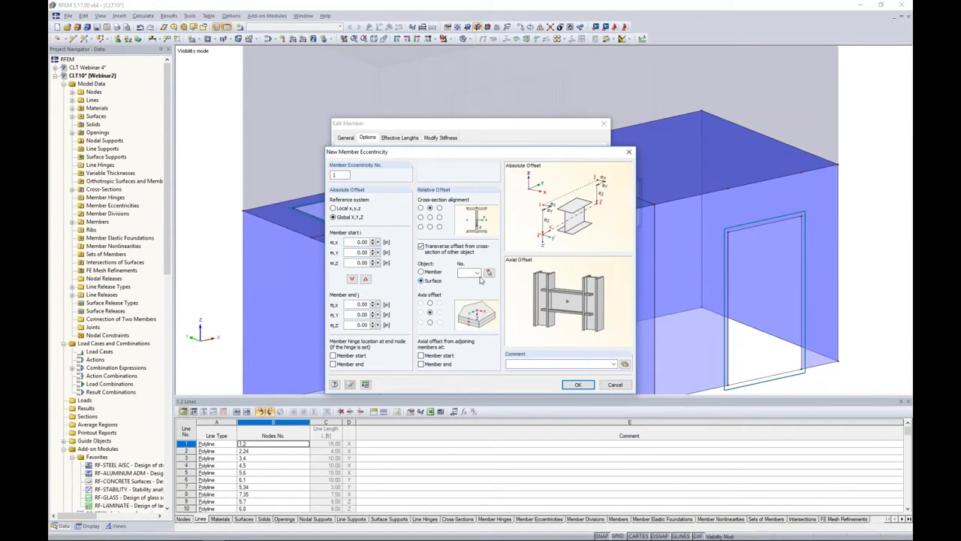
pyautogui.click(489, 273)
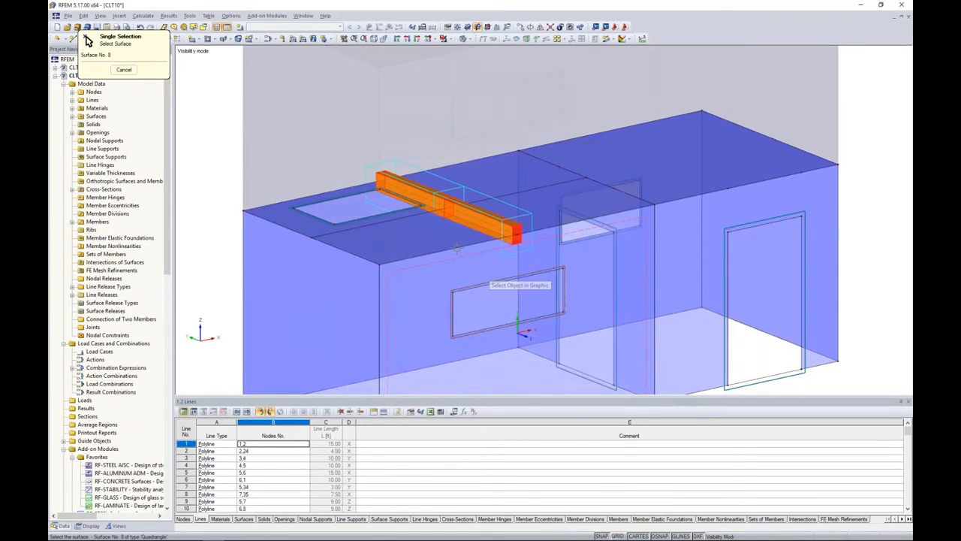
pyautogui.click(410, 226)
pyautogui.click(429, 323)
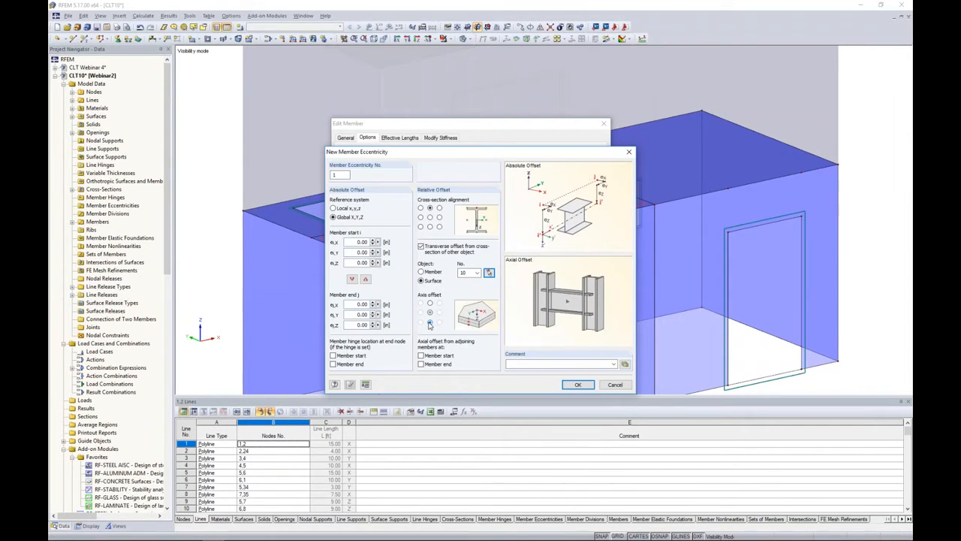
pyautogui.click(578, 385)
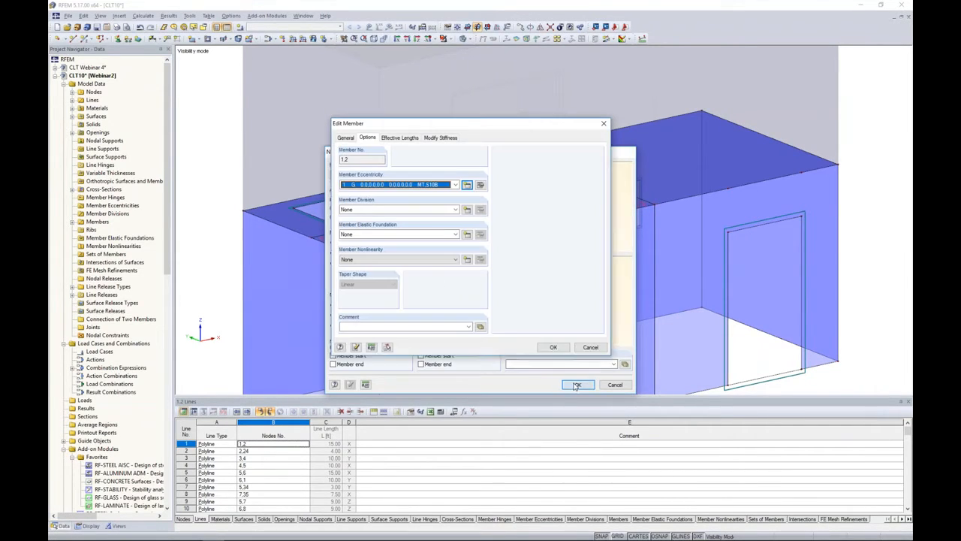
pyautogui.click(552, 348)
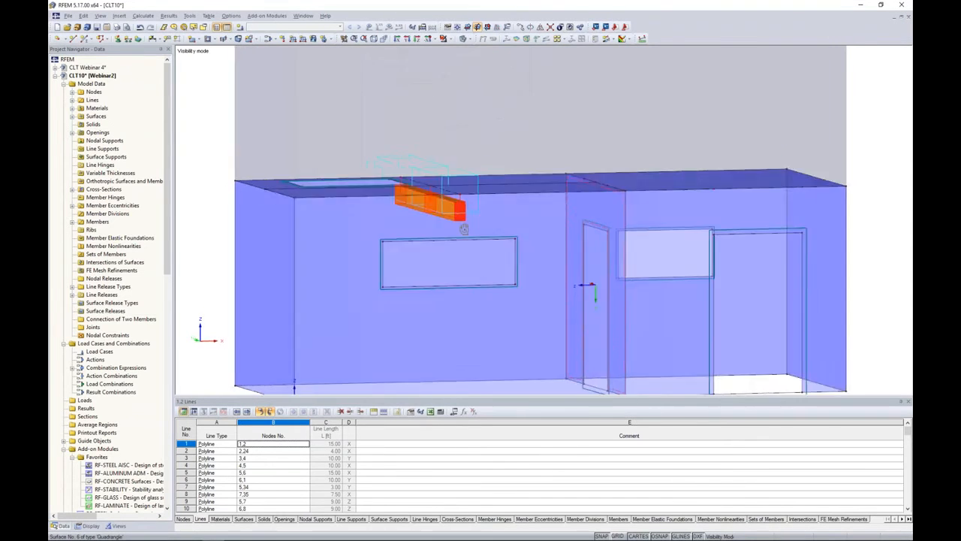
pyautogui.keyDown('ctrl'); pyautogui.moveTo(434, 213); pyautogui.dragTo(546, 229, button='middle'); pyautogui.keyUp('ctrl')
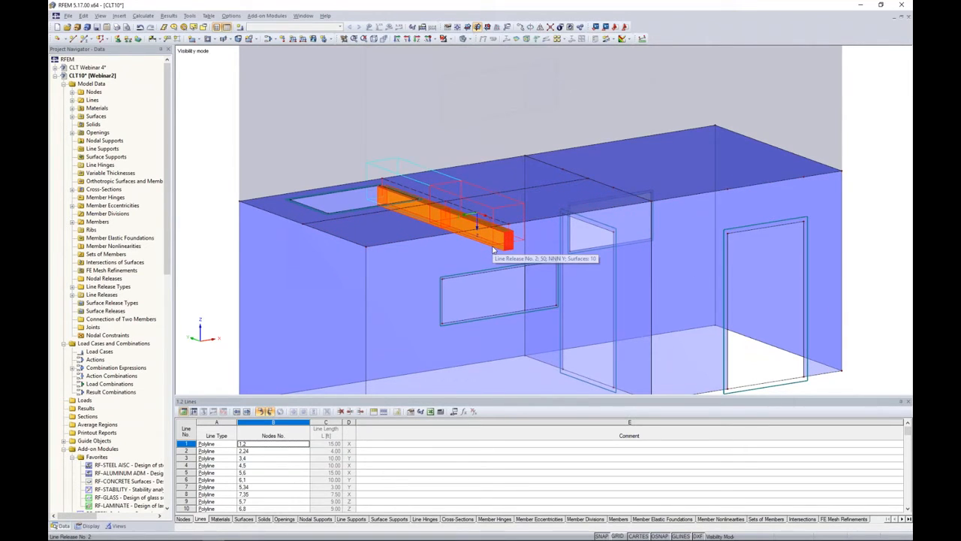
# Step: Cancel the visibility mode to bring the upper storey back and view the complete two-storey building
pyautogui.scroll(-3, 497, 175)
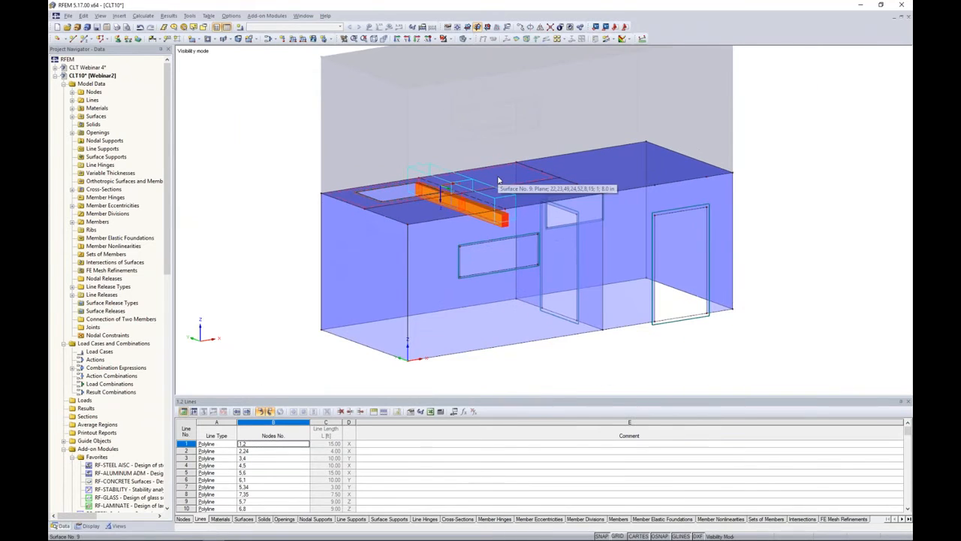
pyautogui.scroll(-1, 748, 244)
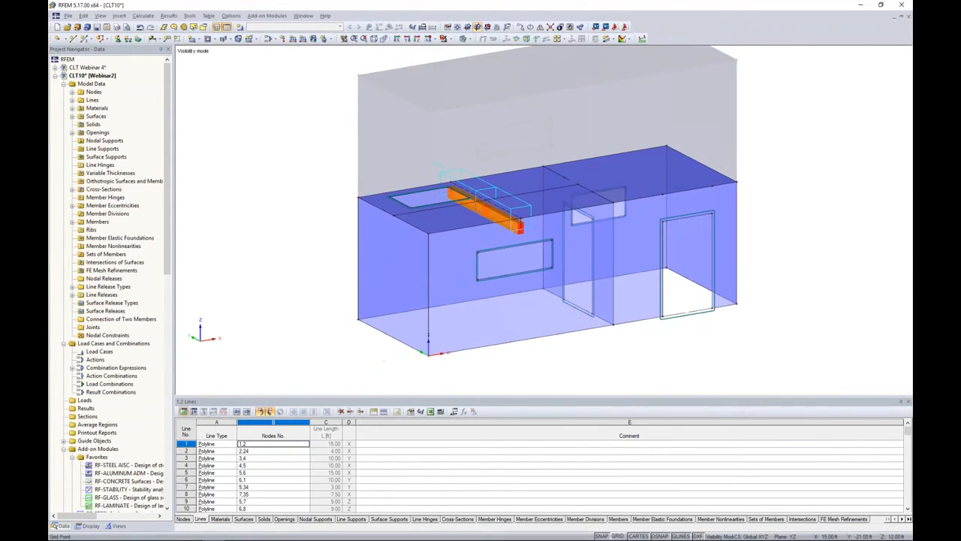
pyautogui.moveTo(748, 244); pyautogui.dragTo(692, 276, button='middle')
pyautogui.click(444, 39)
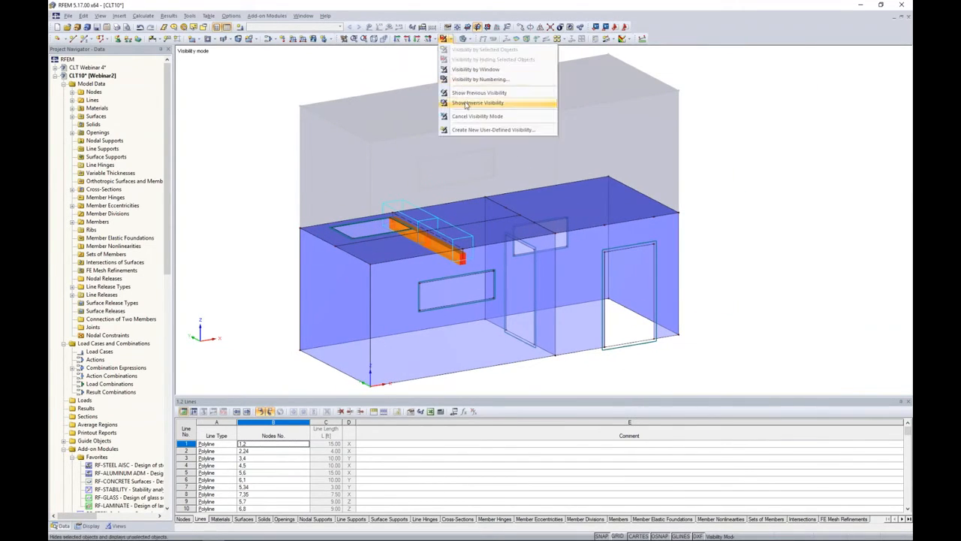
pyautogui.click(466, 117)
pyautogui.scroll(-1, 758, 232)
pyautogui.keyDown('ctrl'); pyautogui.moveTo(758, 231); pyautogui.dragTo(690, 225, button='middle'); pyautogui.keyUp('ctrl')
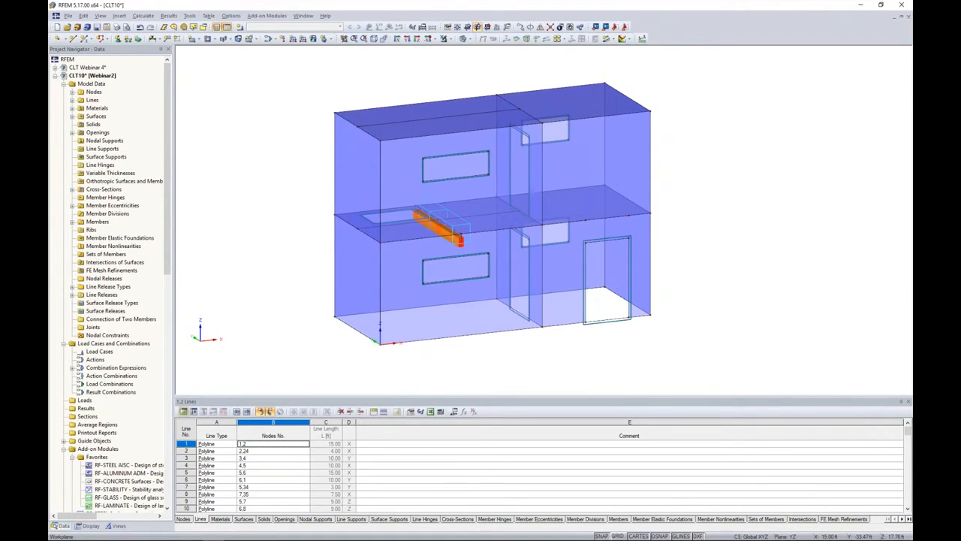
pyautogui.keyDown('ctrl'); pyautogui.moveTo(717, 269); pyautogui.dragTo(412, 302, button='middle'); pyautogui.keyUp('ctrl')
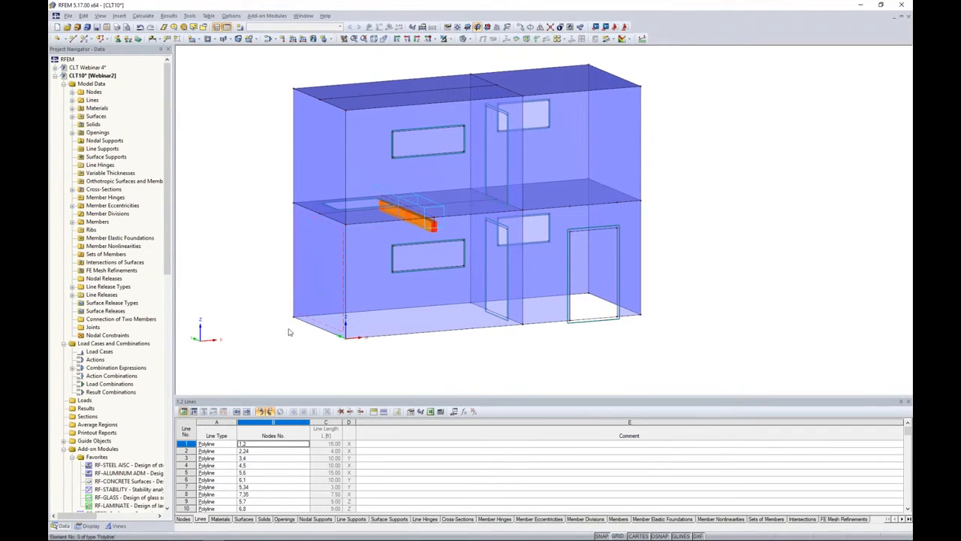
# Step: Start a new line support and examine the support type conditions and the nonlinearity options for vertical support uZ
pyautogui.click(128, 39)
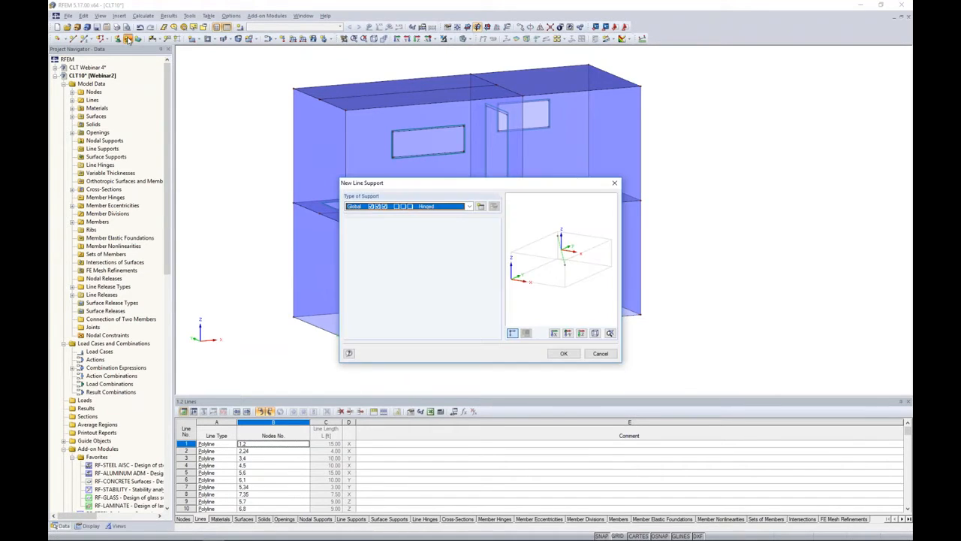
pyautogui.click(469, 206)
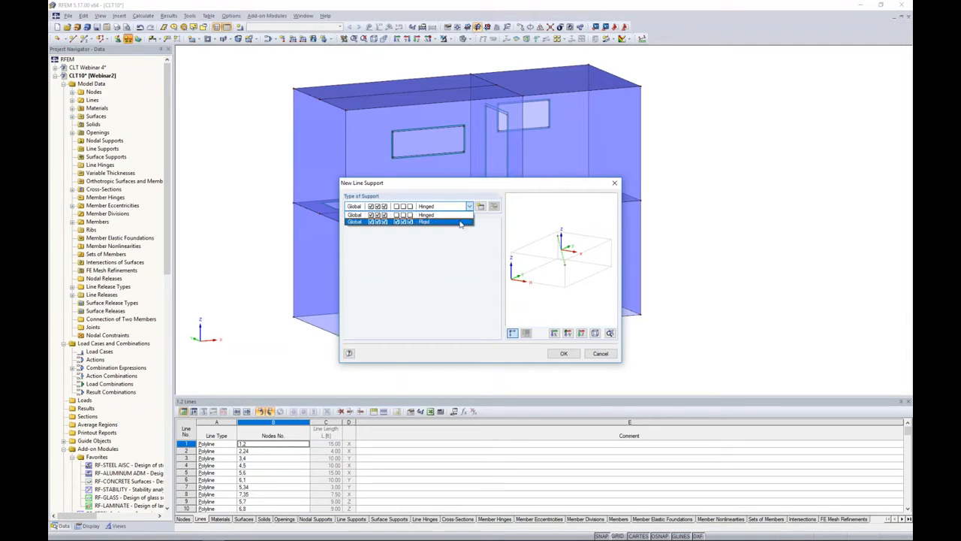
pyautogui.click(482, 208)
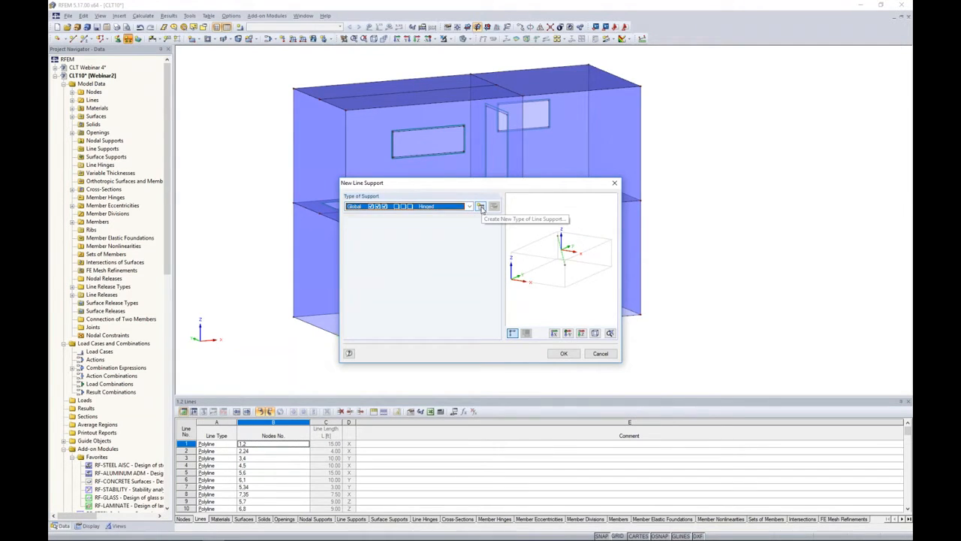
pyautogui.click(481, 208)
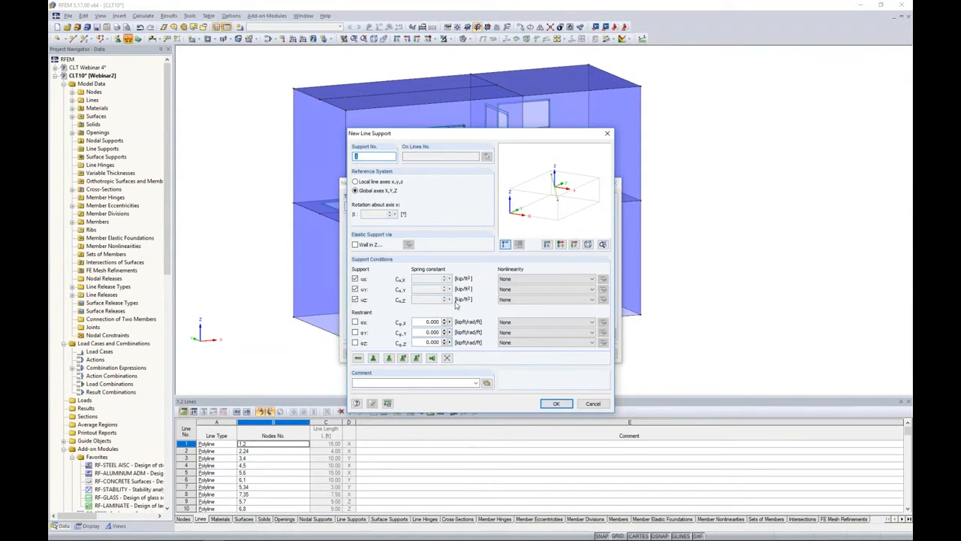
pyautogui.click(510, 300)
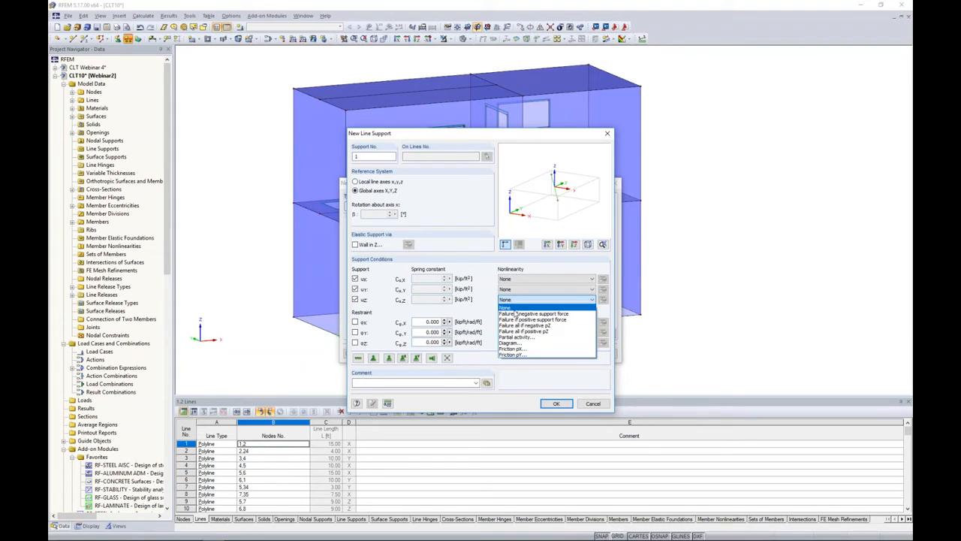
pyautogui.click(486, 294)
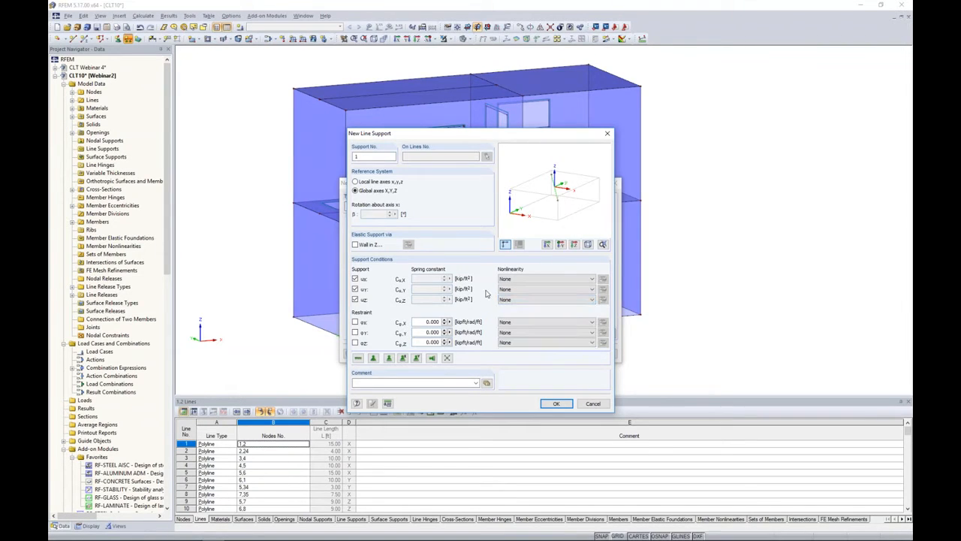
pyautogui.click(593, 404)
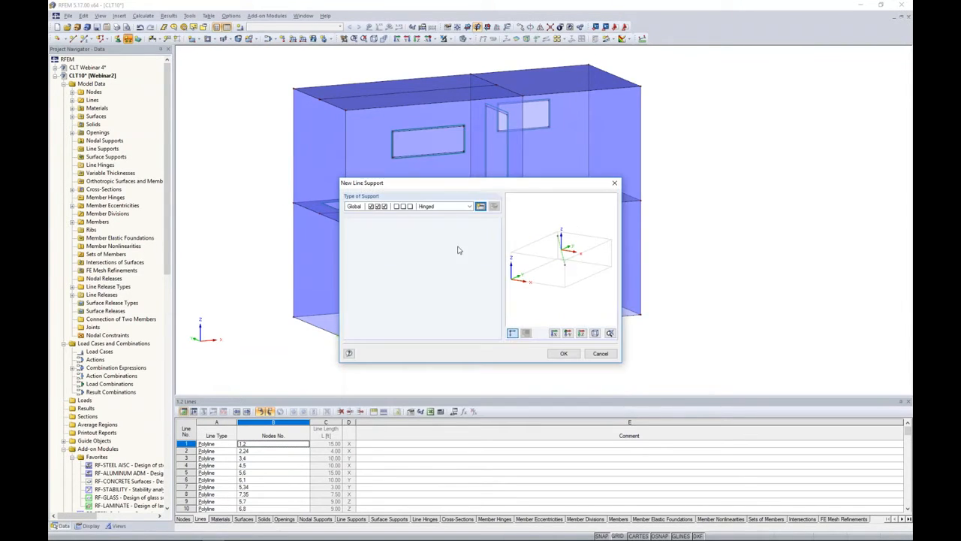
# Step: Place the global Hinged line support on all the wall base lines at ground level
pyautogui.click(561, 354)
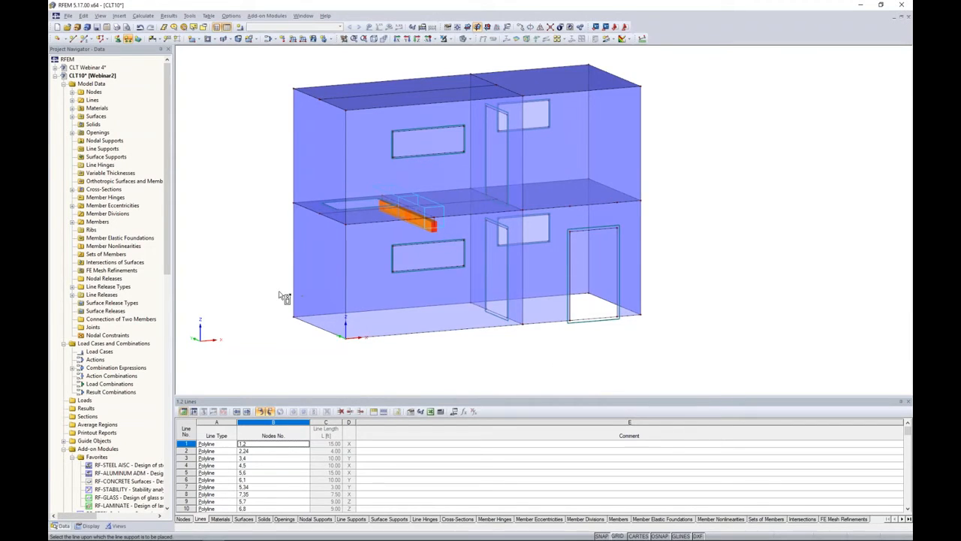
pyautogui.moveTo(442, 340); pyautogui.dragTo(671, 363)
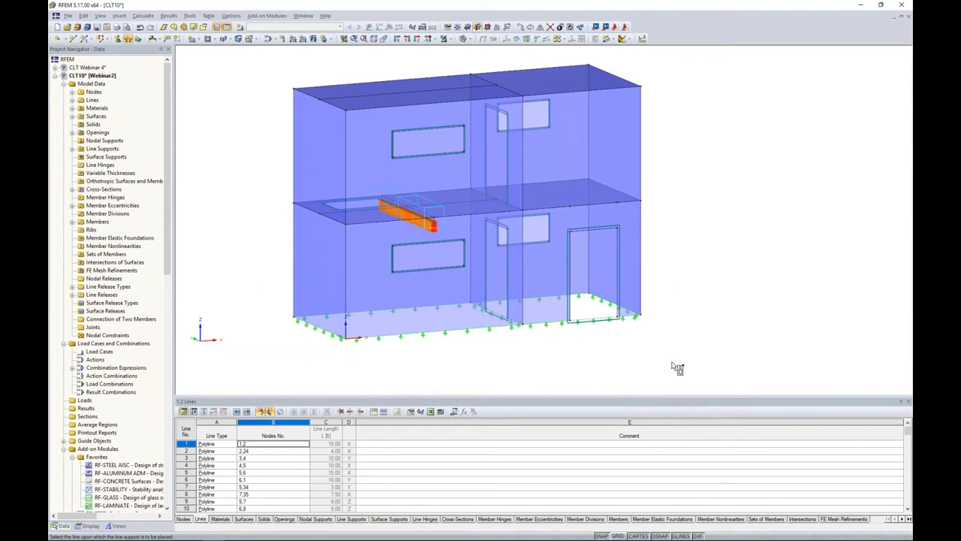
pyautogui.press('Escape')
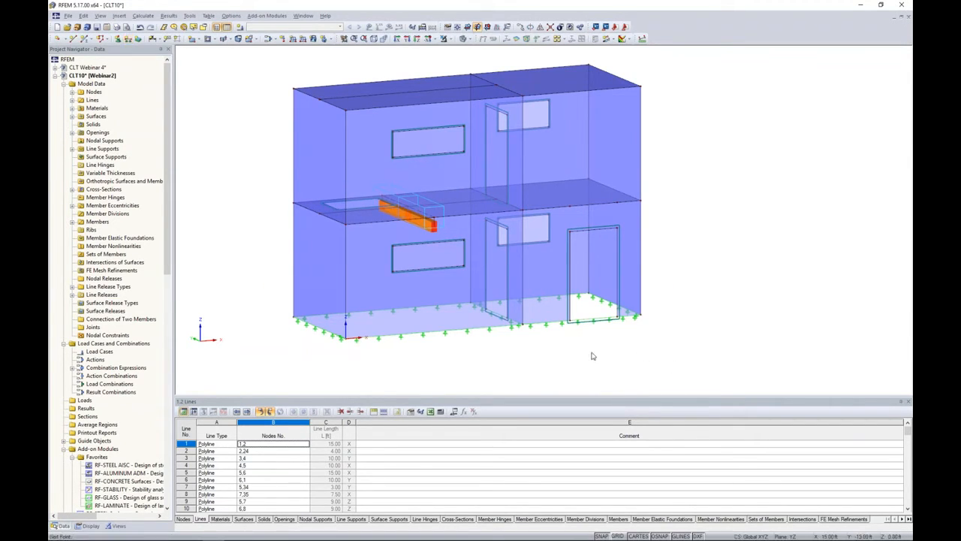
# Step: Delete the line supports beneath the two ground-floor door openings, in the interior wall and the exterior wall
pyautogui.scroll(5, 592, 353)
pyautogui.moveTo(593, 353); pyautogui.dragTo(649, 340, button='middle')
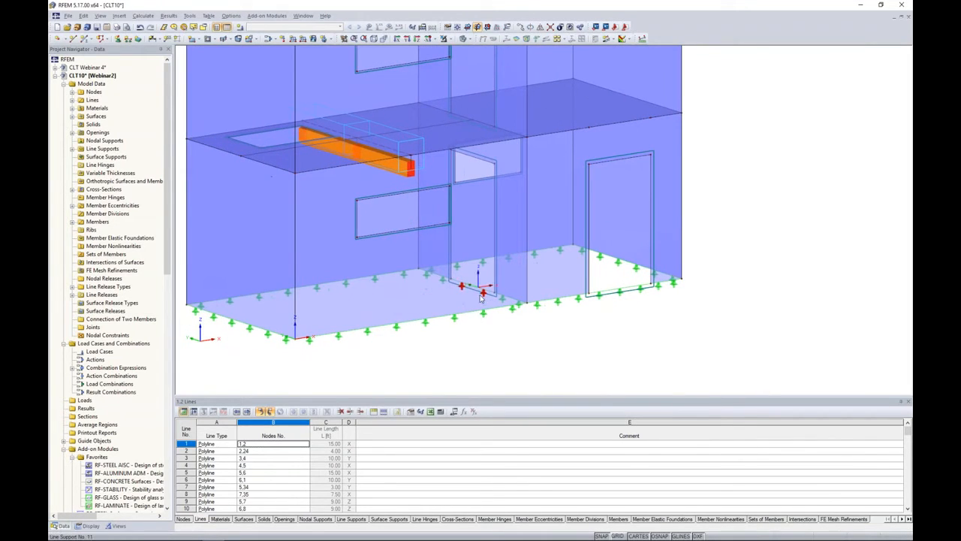
pyautogui.keyDown('ctrl'); pyautogui.click(600, 298); pyautogui.keyUp('ctrl')
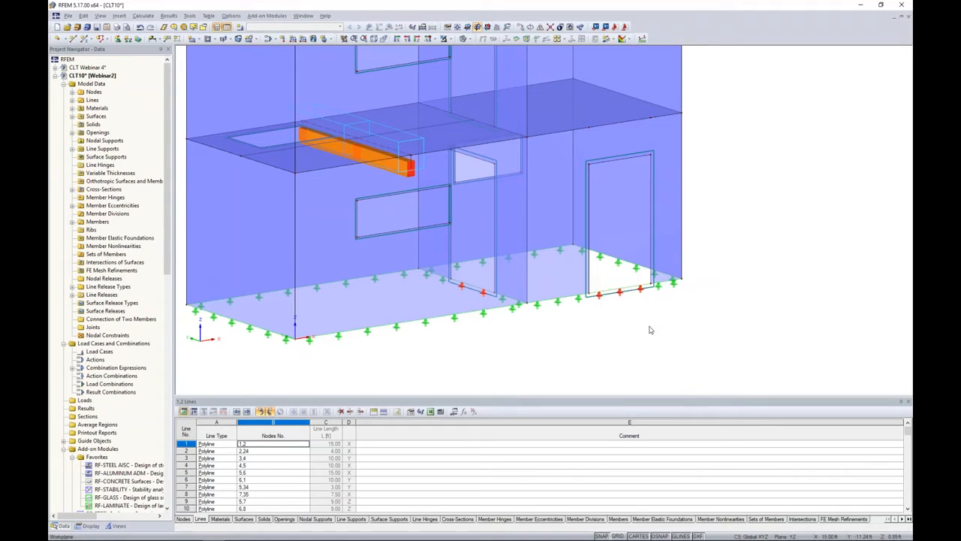
pyautogui.press('Delete')
pyautogui.scroll(-2, 650, 330)
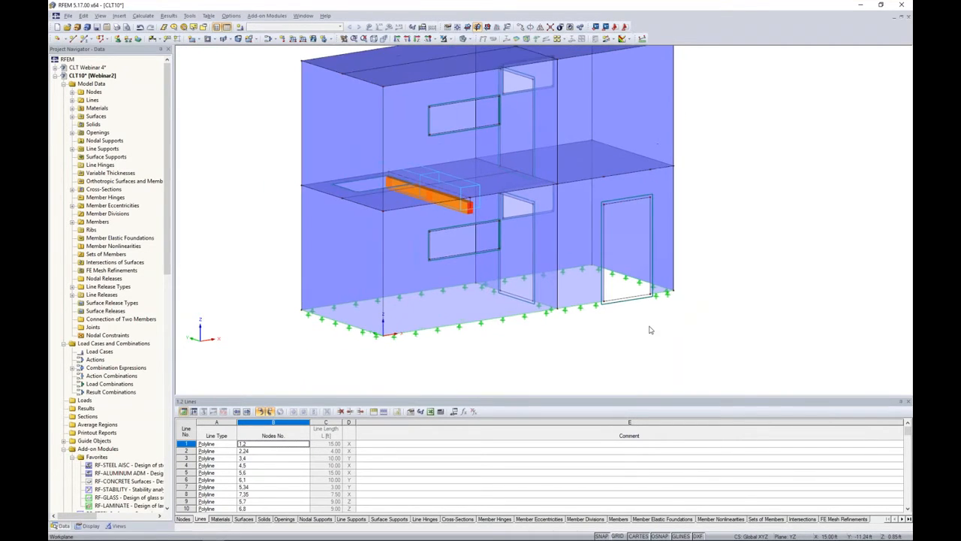
pyautogui.scroll(-2, 650, 330)
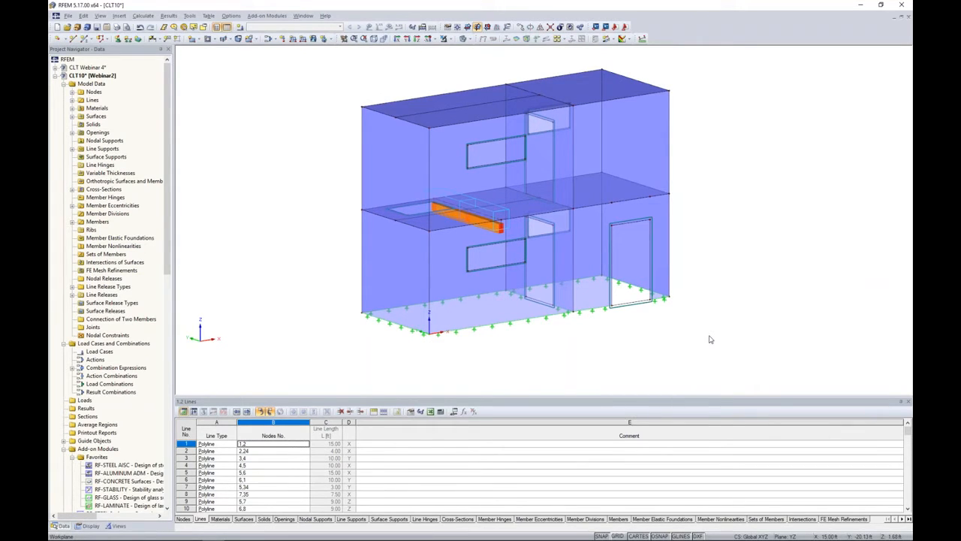
pyautogui.keyDown('ctrl'); pyautogui.moveTo(728, 348); pyautogui.dragTo(692, 354, button='middle'); pyautogui.keyUp('ctrl')
pyautogui.moveTo(727, 299); pyautogui.dragTo(710, 311, button='middle')
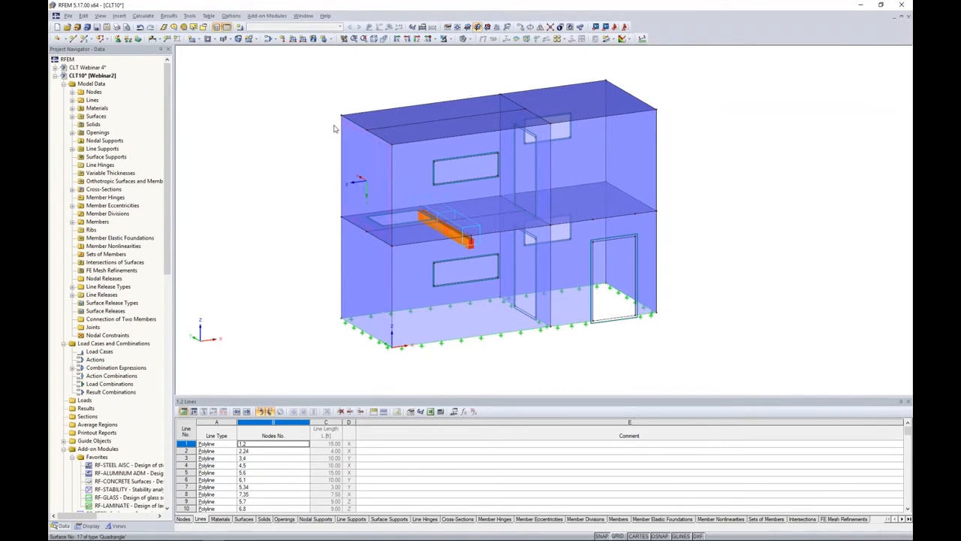
# Step: Describe load case LC1 as Dead, keeping the Dead action category with self-weight active
pyautogui.click(241, 27)
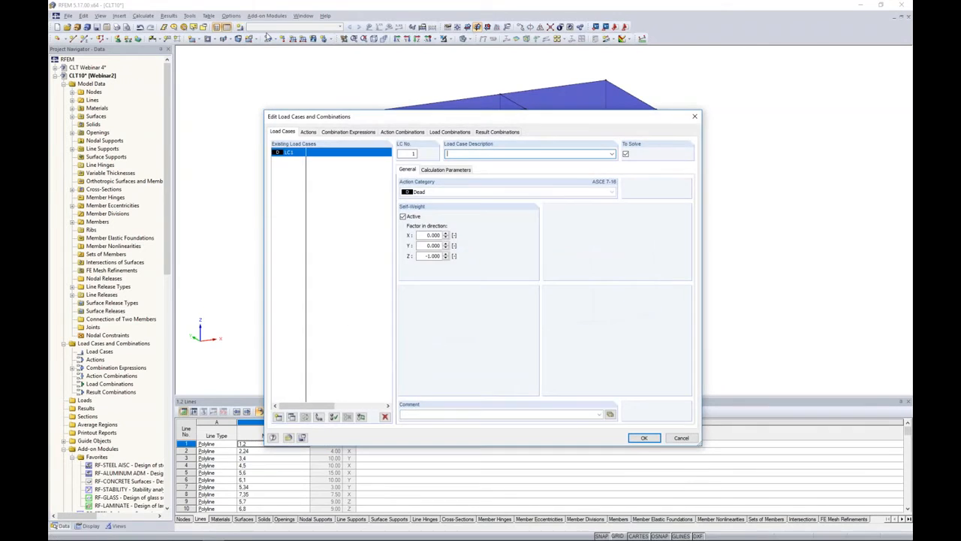
pyautogui.moveTo(371, 122); pyautogui.dragTo(371, 103)
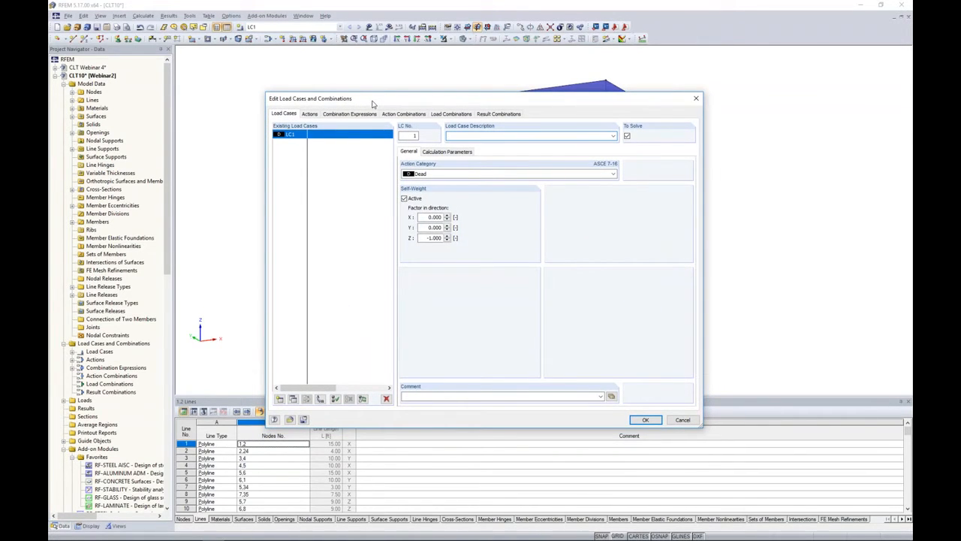
pyautogui.write('Dead')
pyautogui.click(452, 173)
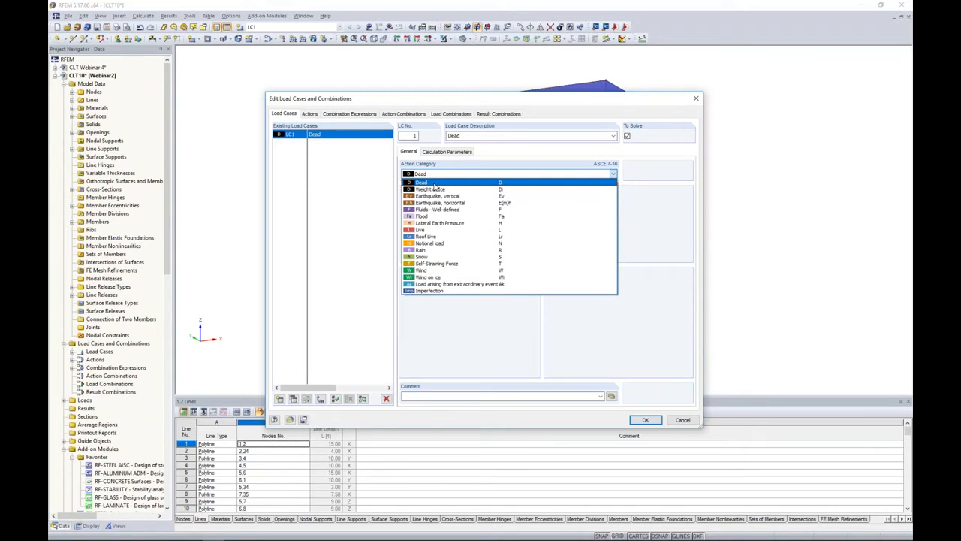
pyautogui.click(368, 188)
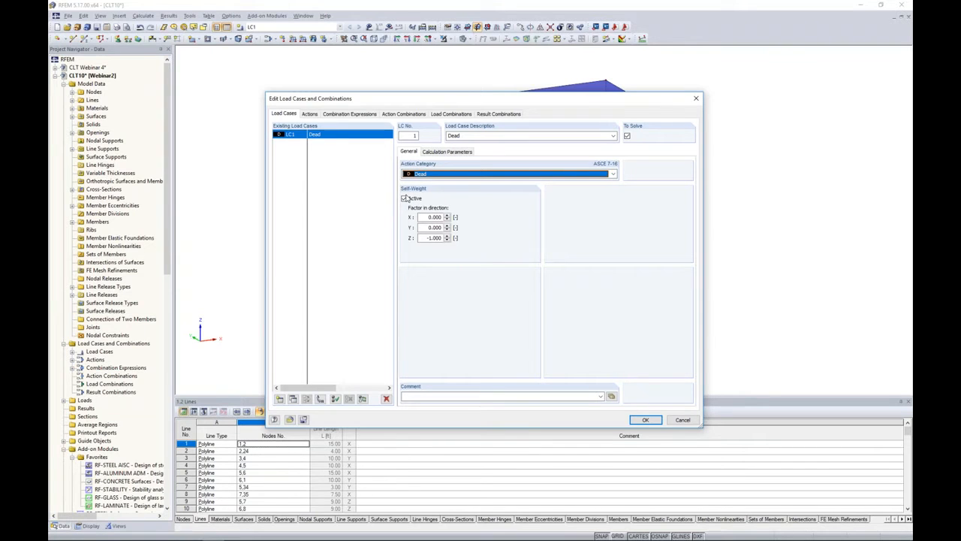
# Step: Add a second load case described as Live with the Live action category
pyautogui.click(281, 399)
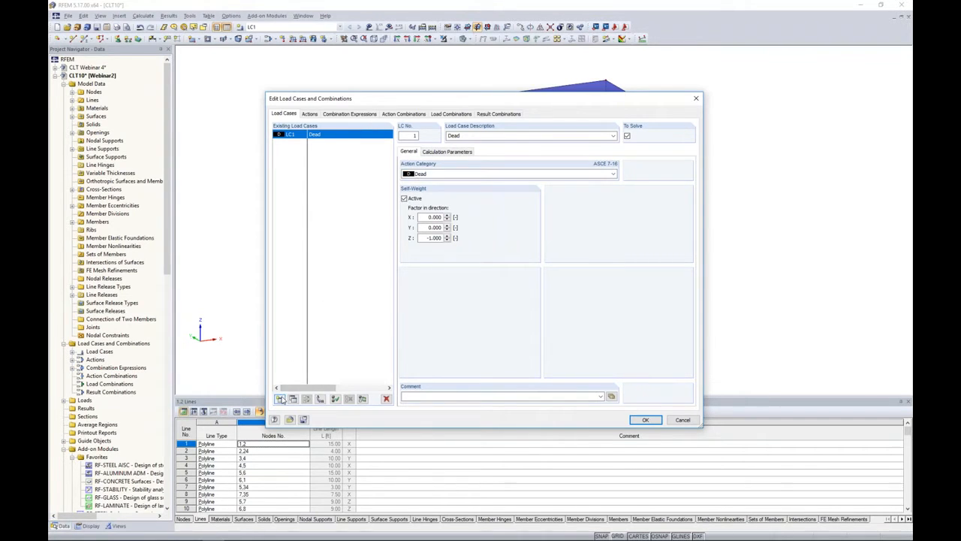
pyautogui.write('Live')
pyautogui.click(451, 174)
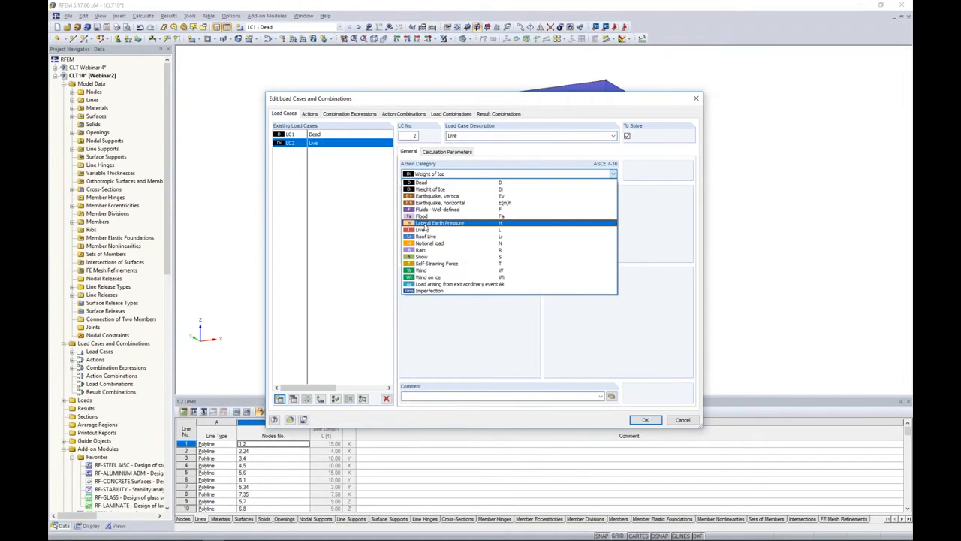
pyautogui.click(425, 230)
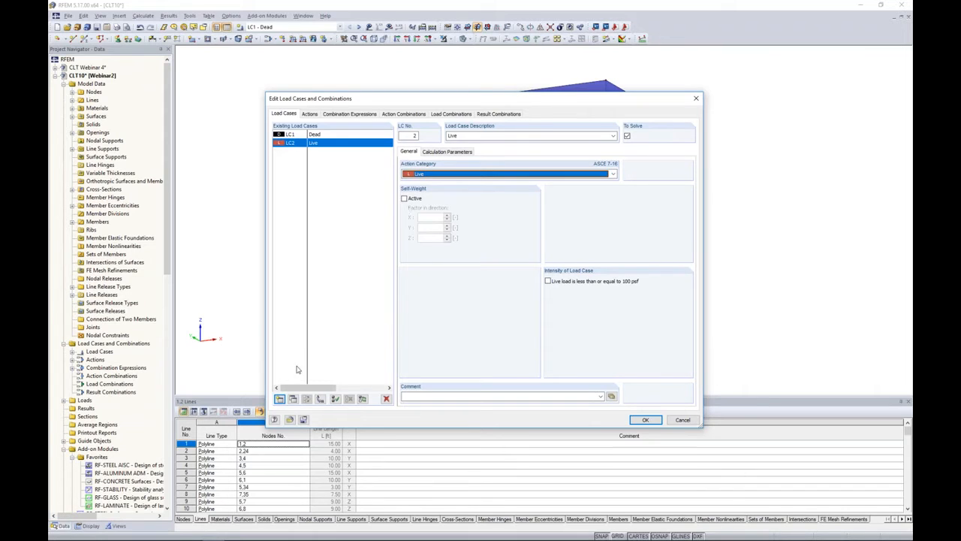
# Step: Add two more load cases described as Wind X and Wind Y, both with the Wind action category
pyautogui.click(279, 399)
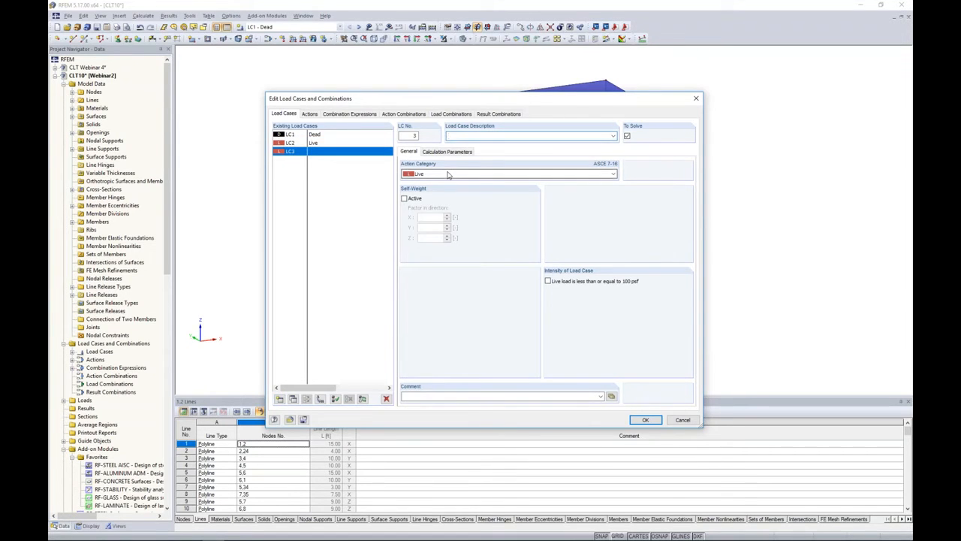
pyautogui.write('Wind X')
pyautogui.click(439, 173)
pyautogui.click(430, 272)
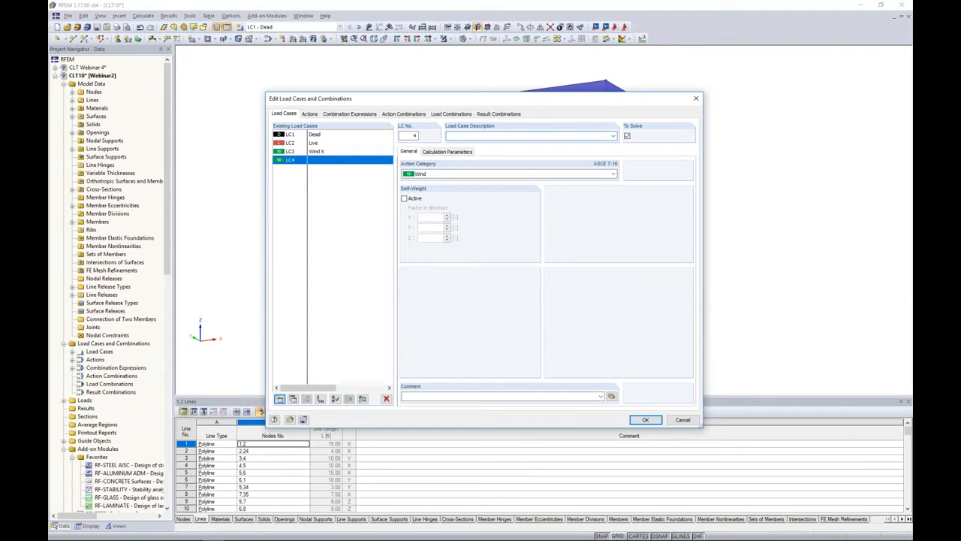
pyautogui.write('Win')
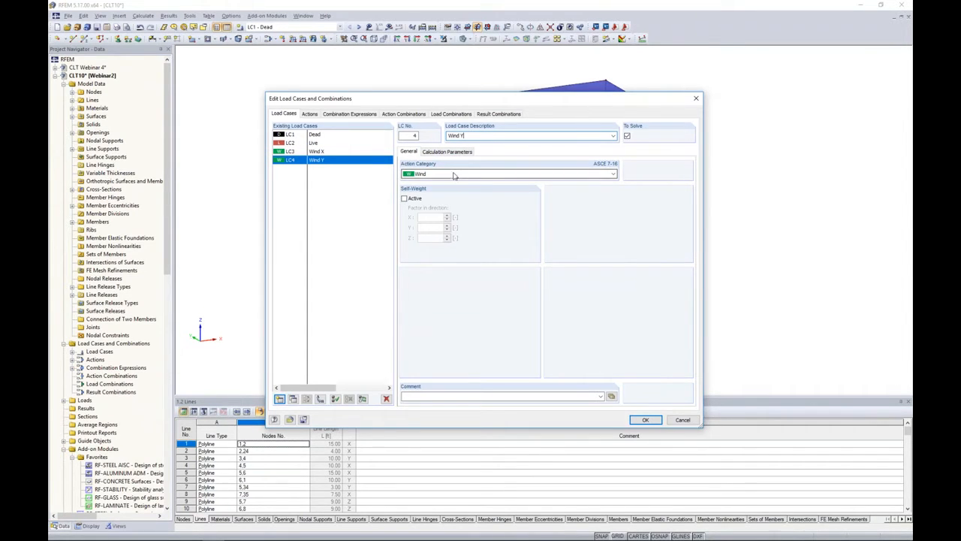
# Step: Review the LRFD and ASD combination expressions, the generated load combinations, and the loading in both result combinations
pyautogui.click(361, 116)
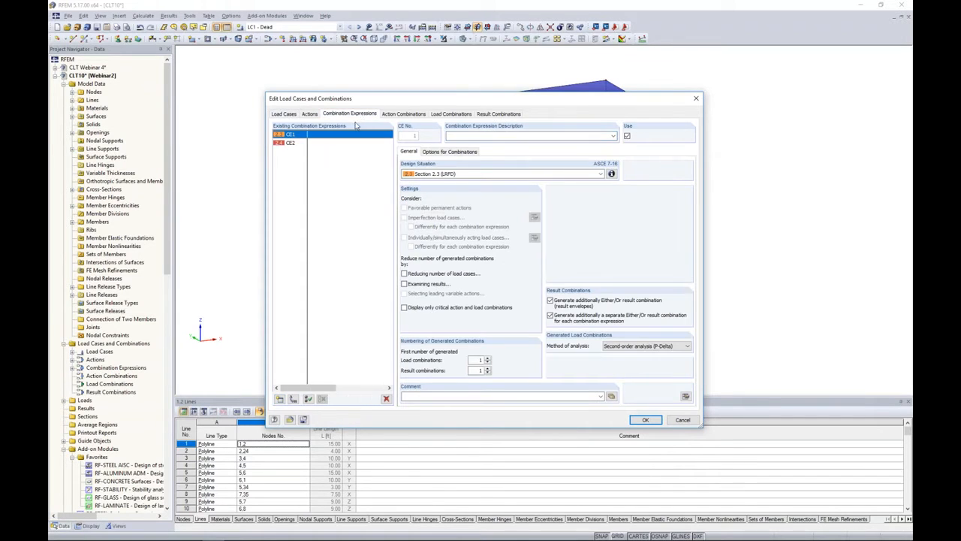
pyautogui.click(287, 143)
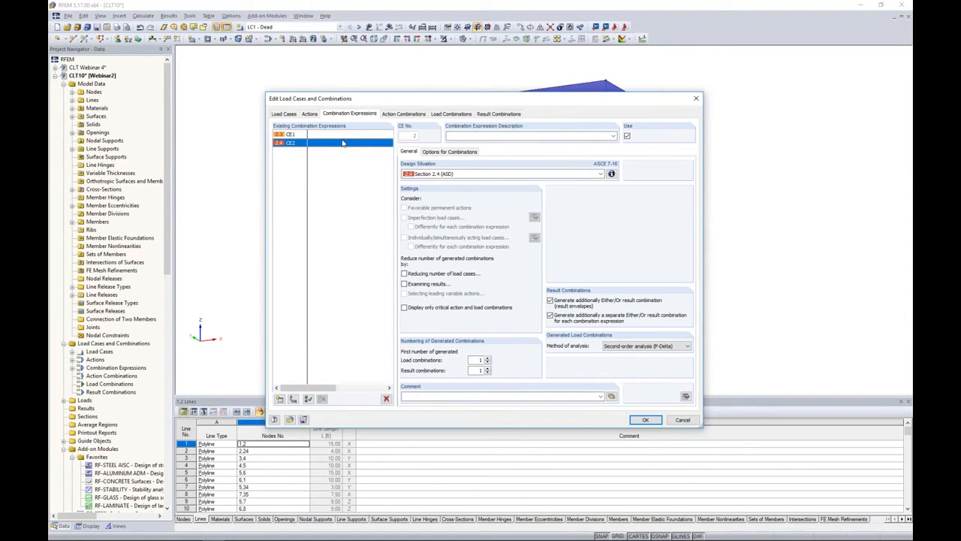
pyautogui.click(448, 114)
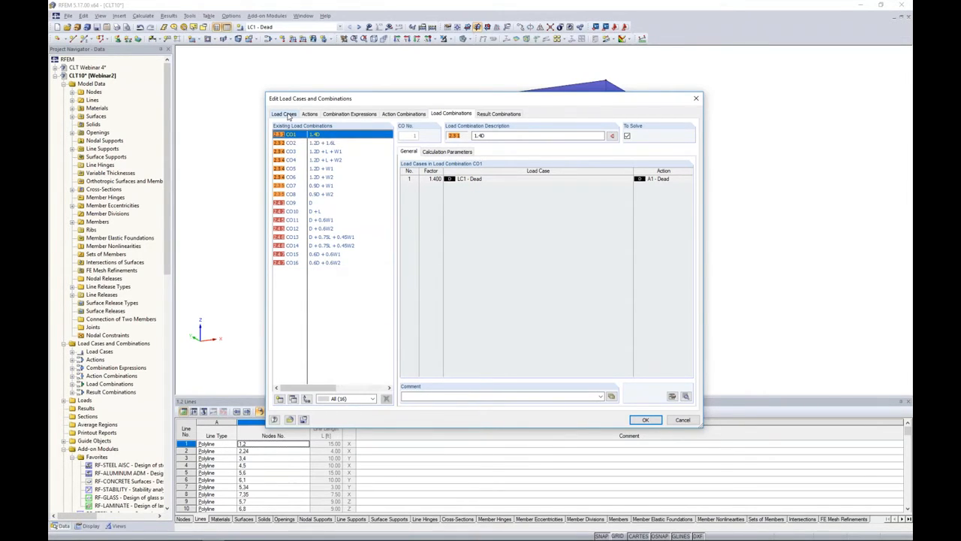
pyautogui.click(484, 113)
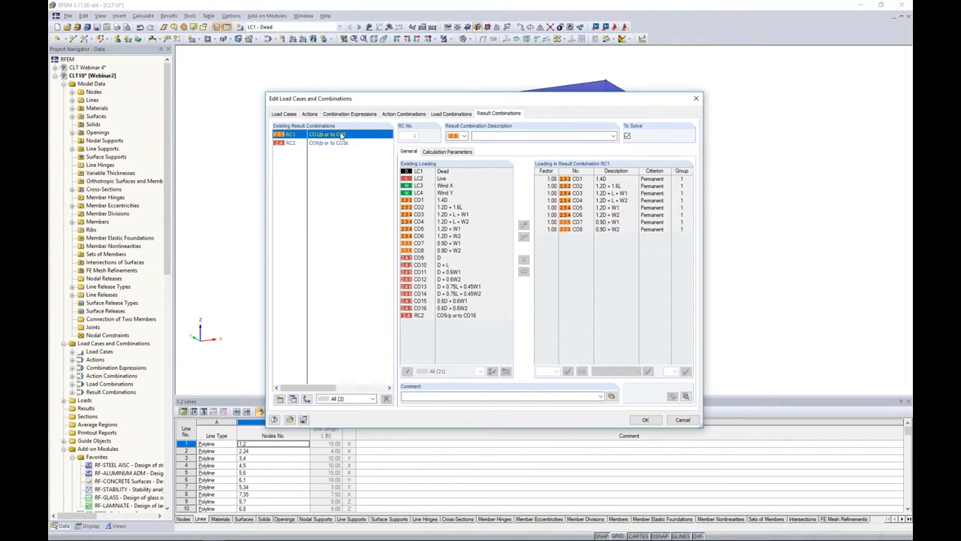
pyautogui.click(340, 143)
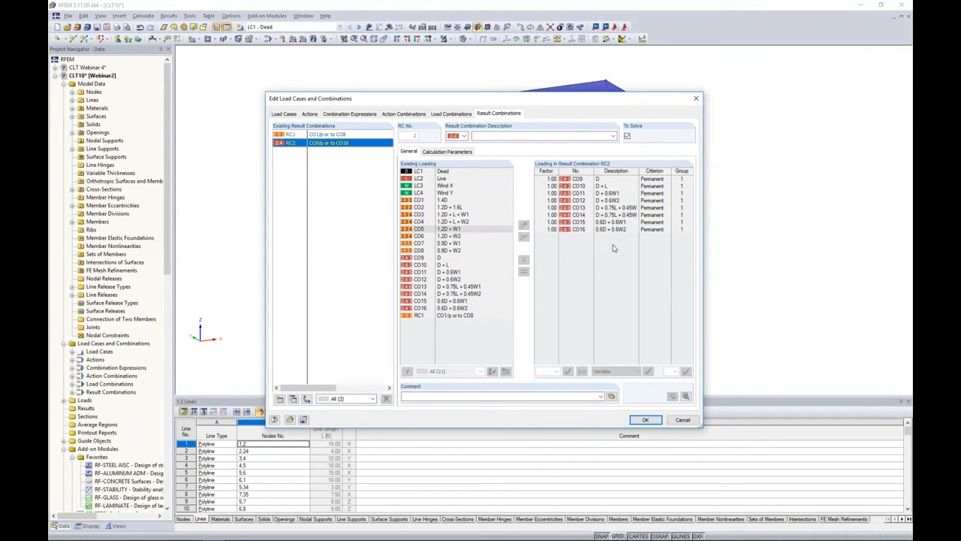
# Step: Accept the load case and combination definitions and make LC1 - Dead the current load case
pyautogui.click(646, 419)
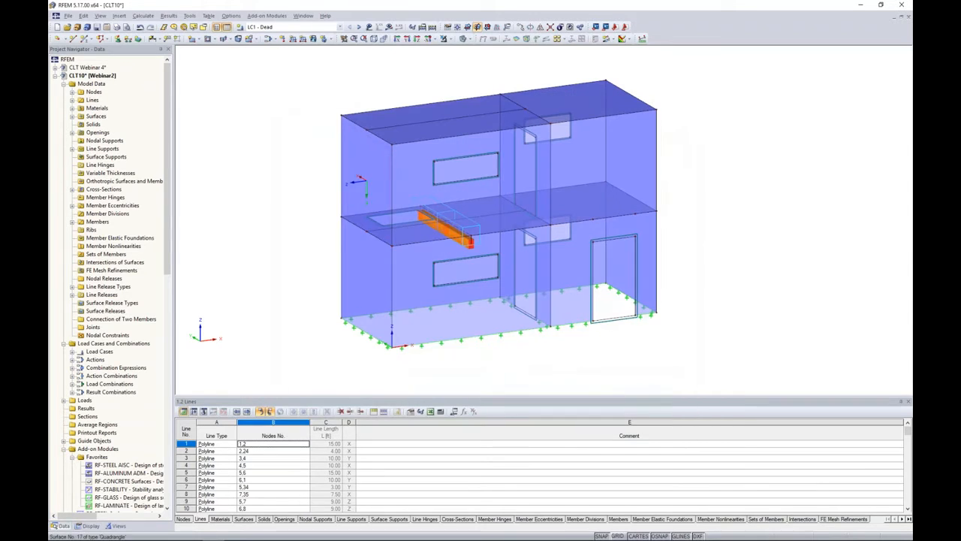
pyautogui.click(340, 27)
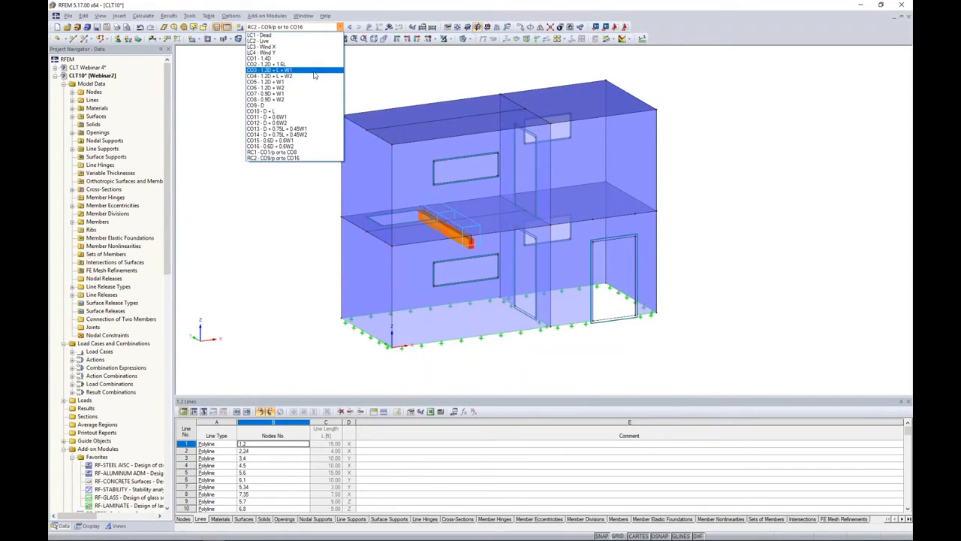
pyautogui.click(291, 35)
pyautogui.keyDown('ctrl'); pyautogui.moveTo(747, 226); pyautogui.dragTo(728, 246, button='middle'); pyautogui.keyUp('ctrl')
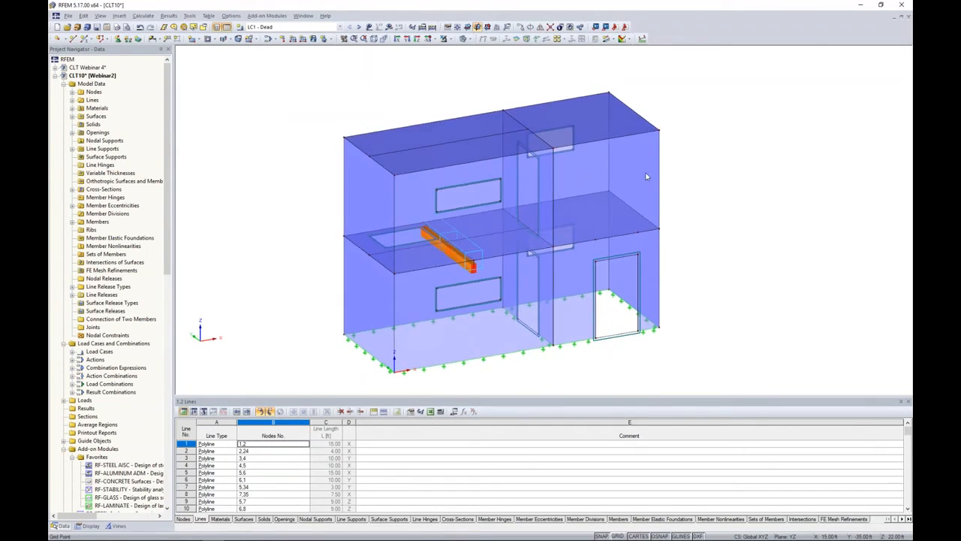
# Step: Apply a uniform surface load of -0.100 ksf in global ZL to both roof surfaces in the Dead load case
pyautogui.click(313, 39)
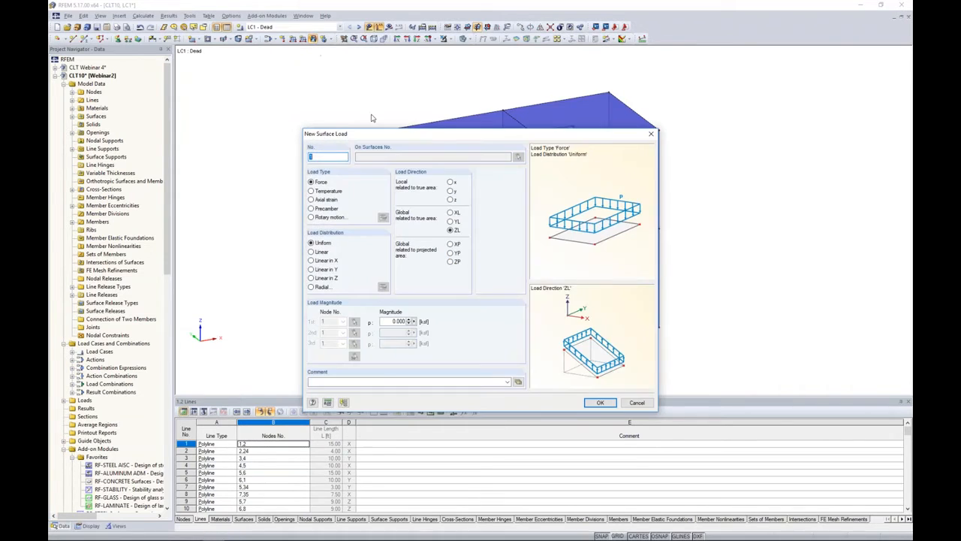
pyautogui.moveTo(399, 134); pyautogui.dragTo(389, 111)
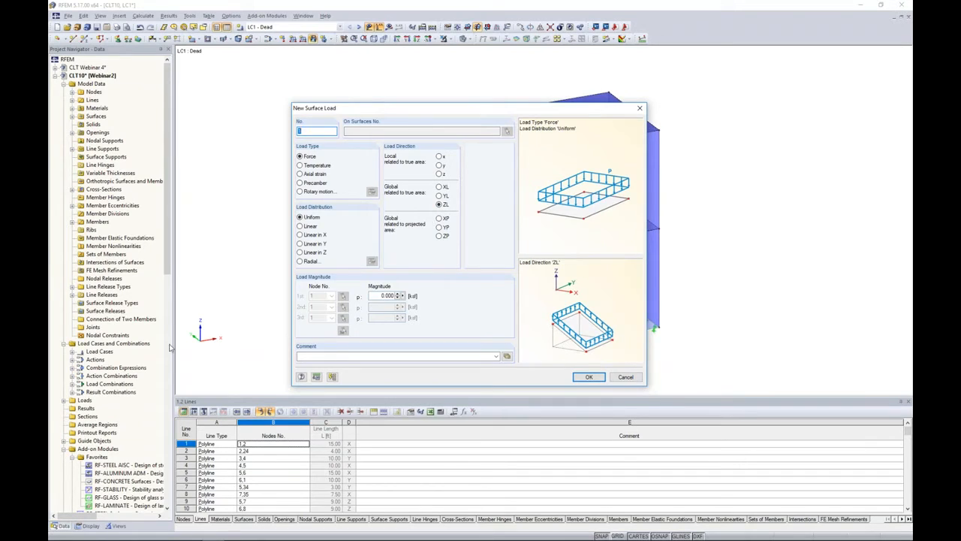
pyautogui.click(386, 296)
pyautogui.press('BackSpace')
pyautogui.click(589, 376)
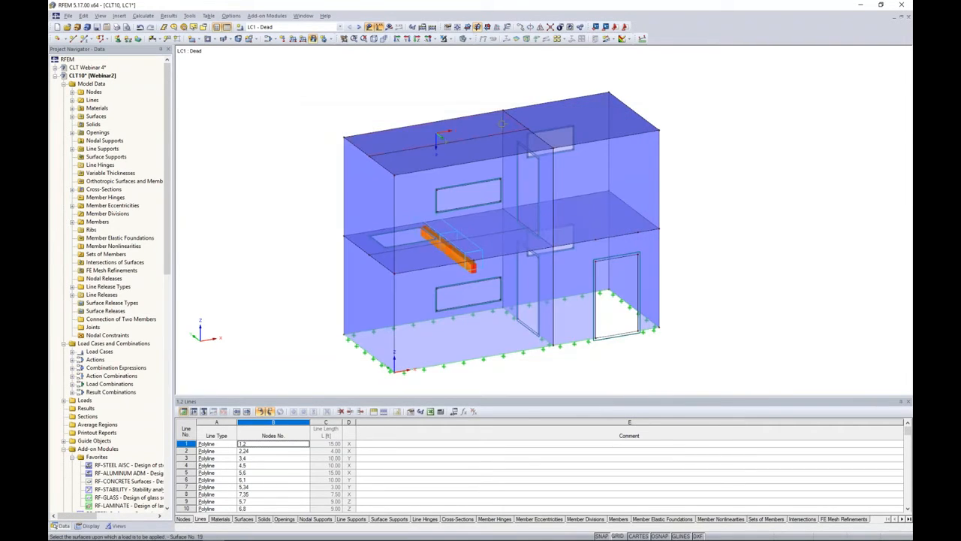
pyautogui.click(502, 120)
pyautogui.click(583, 124)
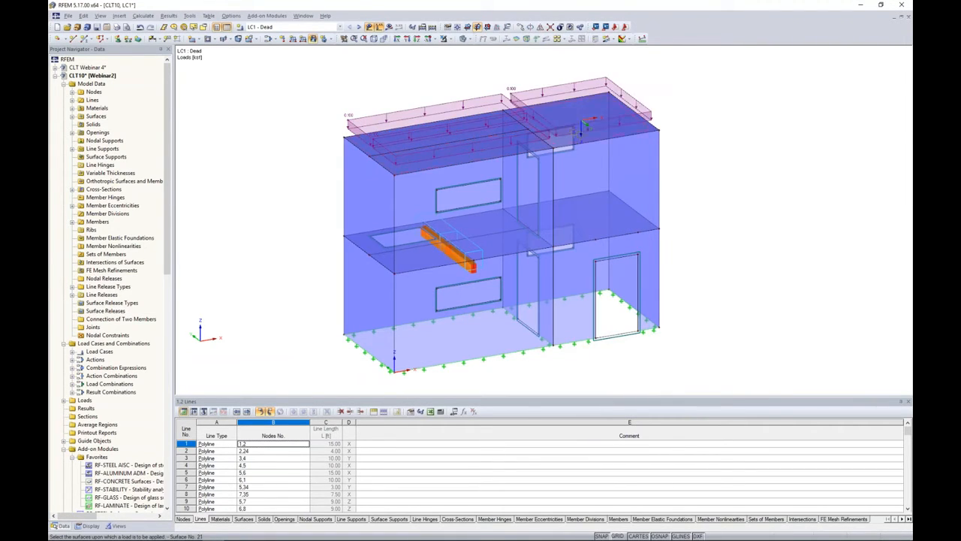
# Step: Apply the same dead surface load to all the second-storey floor surfaces together
pyautogui.keyDown('ctrl'); pyautogui.moveTo(710, 199); pyautogui.dragTo(659, 142, button='middle'); pyautogui.keyUp('ctrl')
pyautogui.scroll(-1, 646, 143)
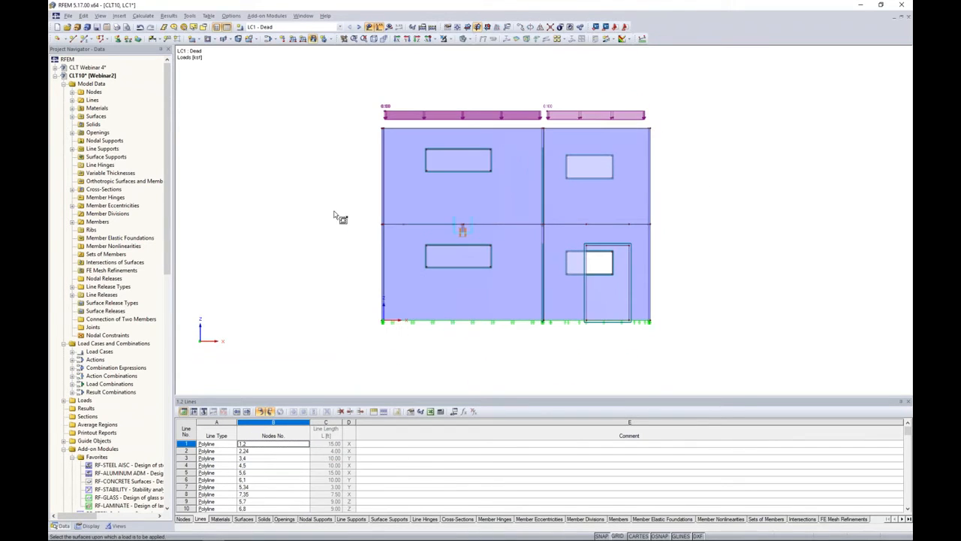
pyautogui.moveTo(362, 207); pyautogui.dragTo(674, 243)
pyautogui.keyDown('ctrl'); pyautogui.moveTo(676, 226); pyautogui.dragTo(728, 260, button='middle'); pyautogui.keyUp('ctrl')
pyautogui.press('Escape')
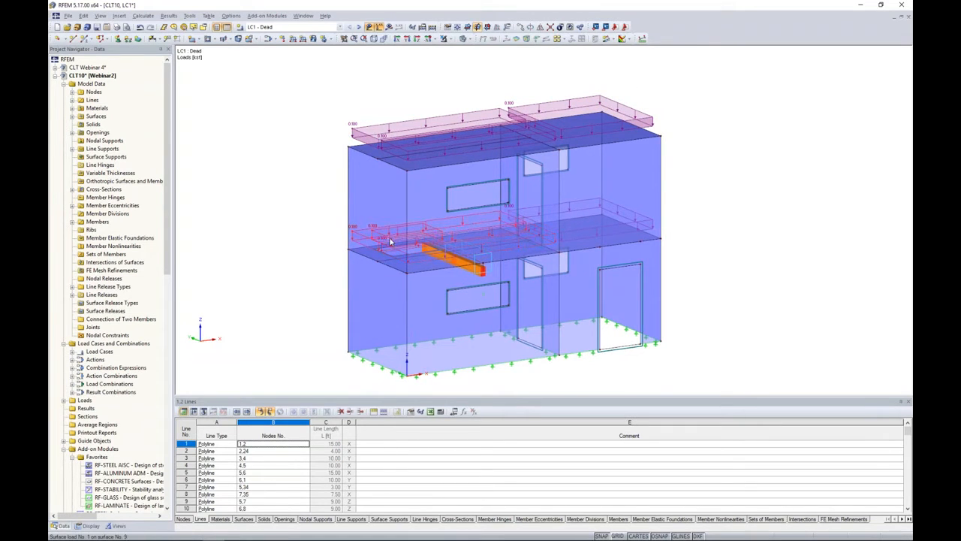
pyautogui.keyDown('ctrl'); pyautogui.moveTo(492, 211); pyautogui.dragTo(495, 221, button='middle'); pyautogui.keyUp('ctrl')
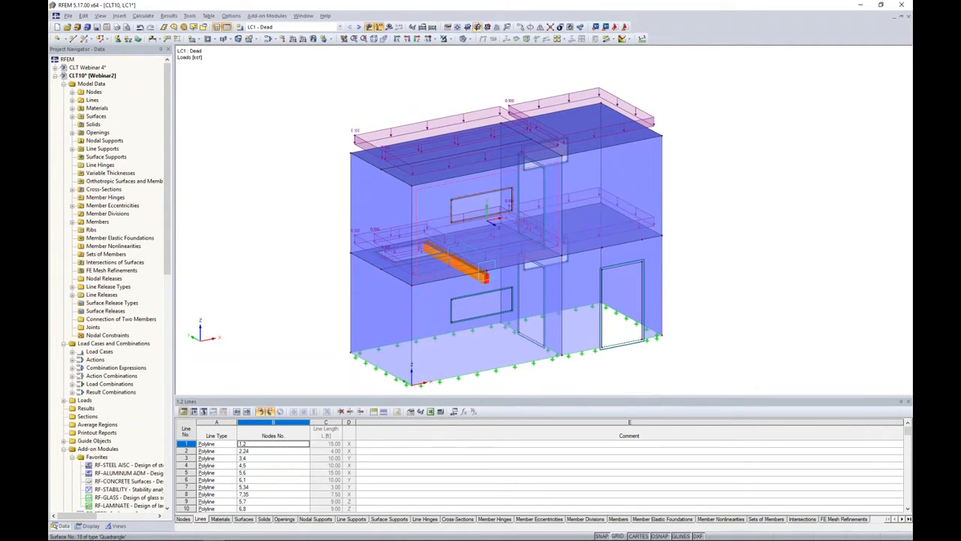
# Step: In load case LC2 - Live, apply a uniform -0.050 ksf surface load in global ZL to all intermediate floor surfaces
pyautogui.click(358, 26)
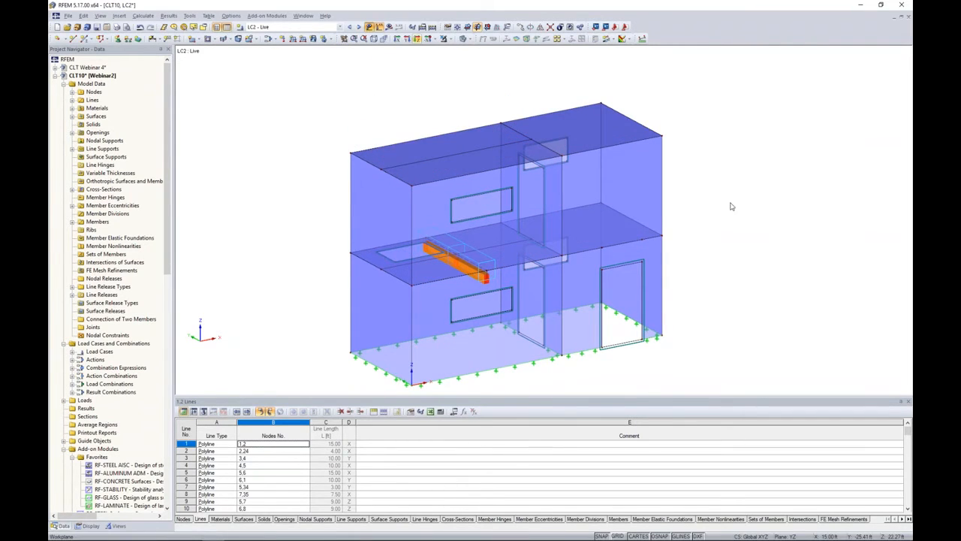
pyautogui.moveTo(748, 235); pyautogui.dragTo(717, 227, button='middle')
pyautogui.click(313, 40)
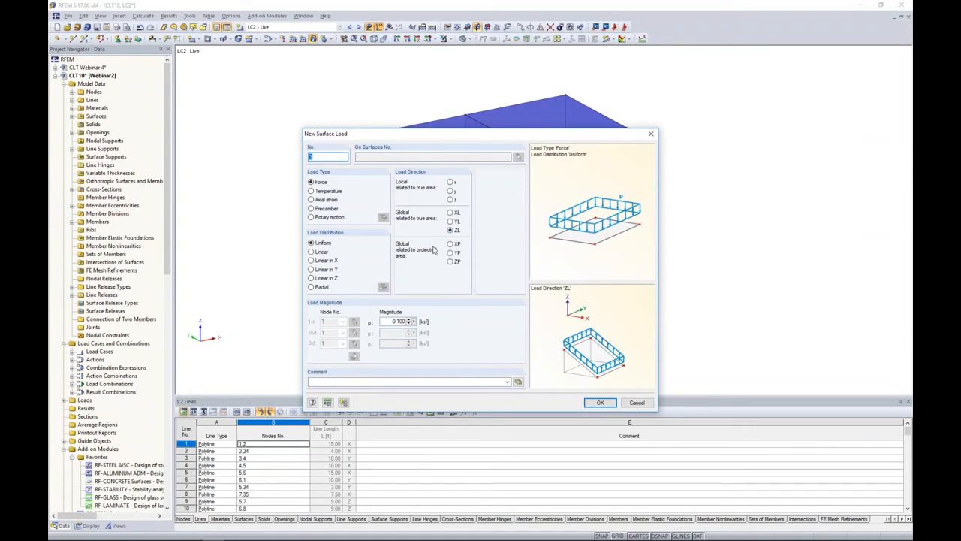
pyautogui.moveTo(391, 321); pyautogui.dragTo(421, 326)
pyautogui.write('-0.05')
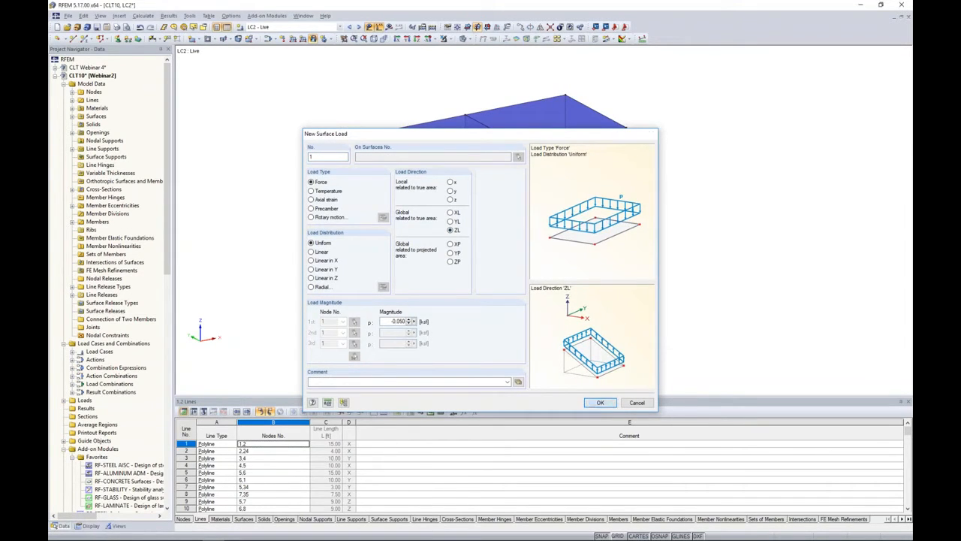
pyautogui.click(600, 404)
pyautogui.keyDown('ctrl'); pyautogui.moveTo(611, 230); pyautogui.dragTo(607, 229, button='middle'); pyautogui.keyUp('ctrl')
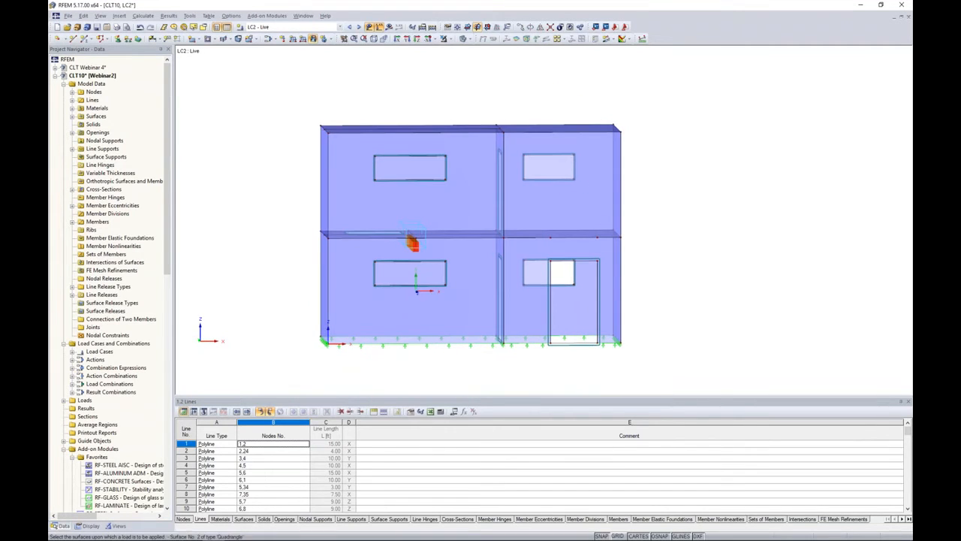
pyautogui.moveTo(303, 212); pyautogui.dragTo(642, 259)
pyautogui.keyDown('ctrl'); pyautogui.moveTo(642, 259); pyautogui.dragTo(730, 314, button='middle'); pyautogui.keyUp('ctrl')
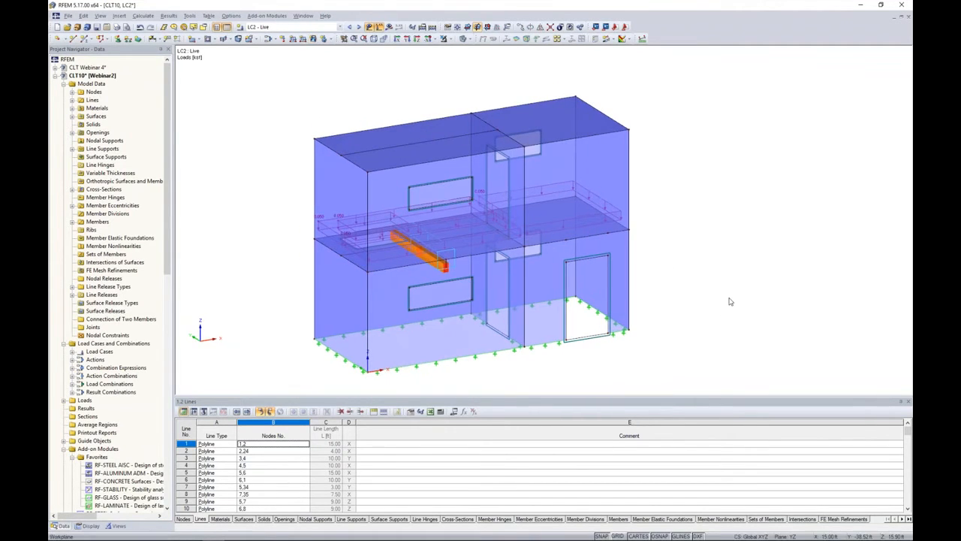
# Step: Make LC3 - Wind X current and review the ASCE/SEI 7-16 wind load generator for vertical walls with roof without generating loads
pyautogui.click(358, 27)
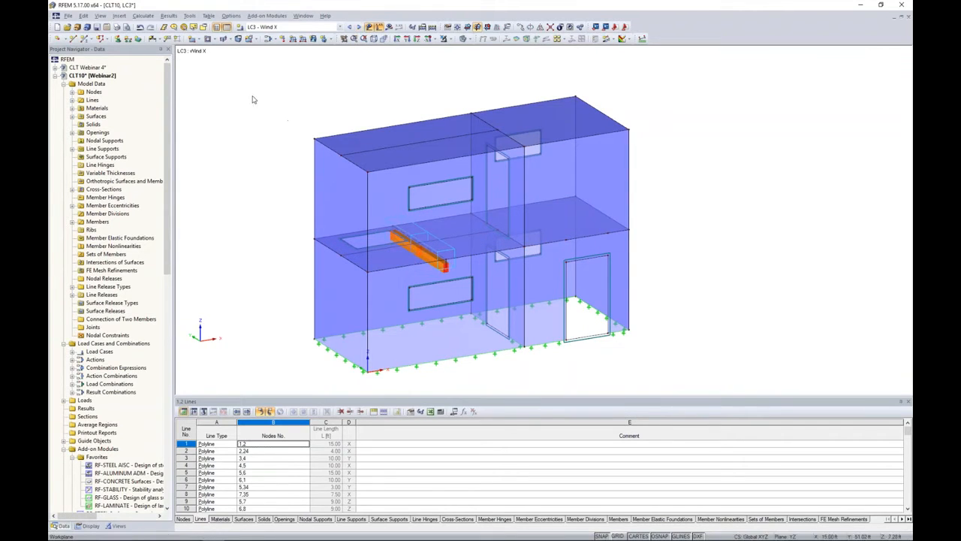
pyautogui.click(189, 15)
pyautogui.moveTo(219, 218)
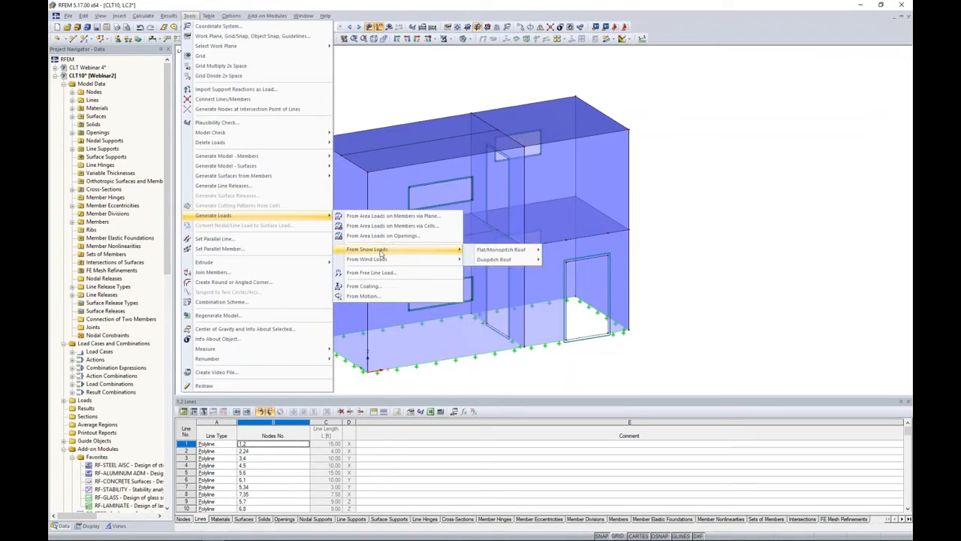
pyautogui.moveTo(379, 261)
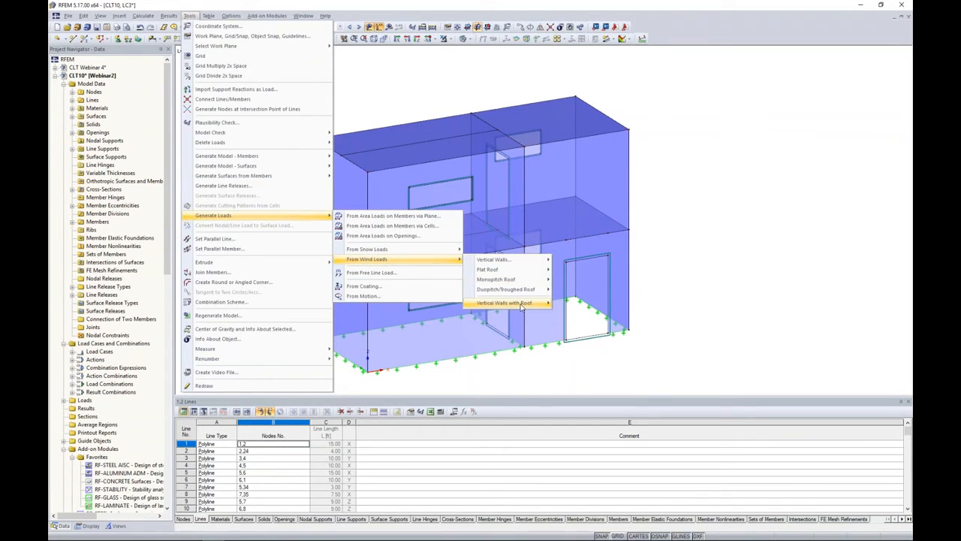
pyautogui.moveTo(526, 303)
pyautogui.click(590, 334)
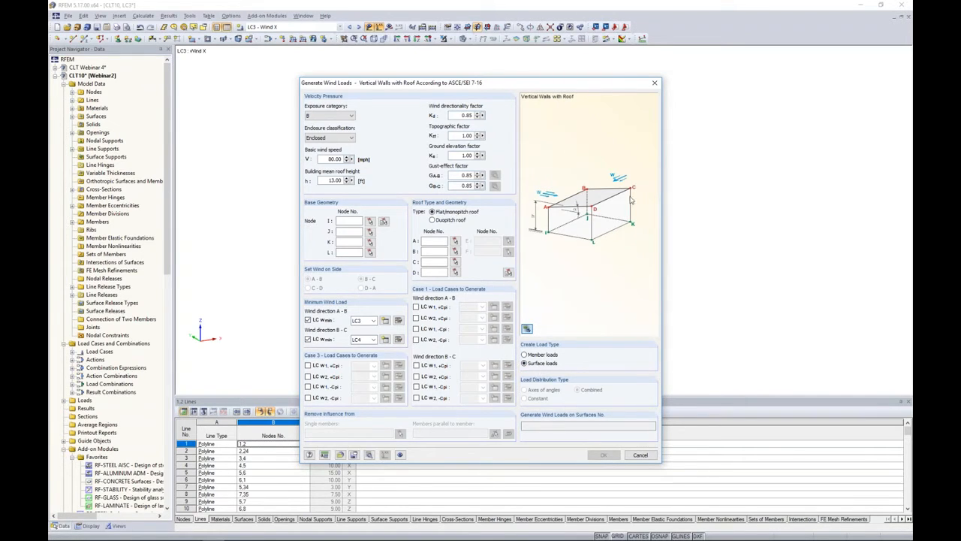
pyautogui.click(641, 455)
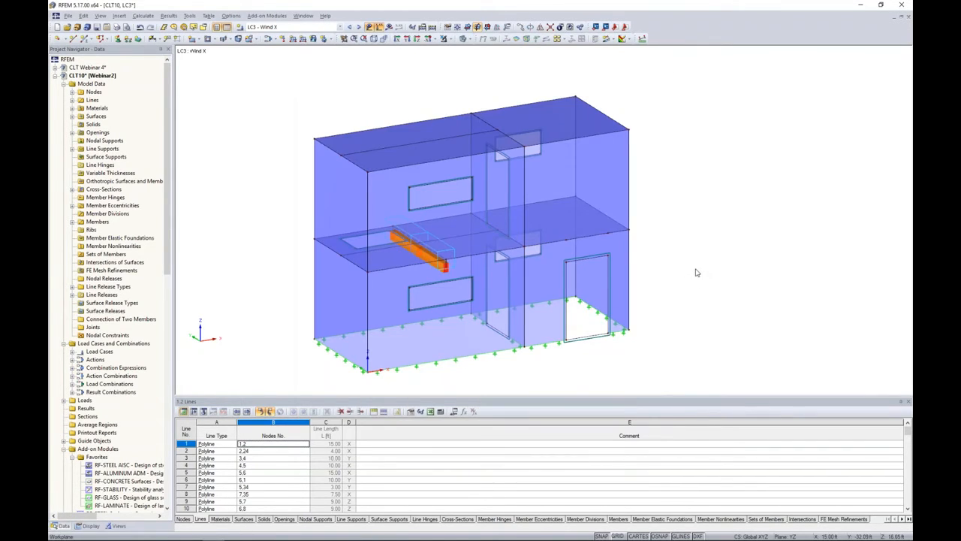
# Step: Apply a uniform 0.030 ksf surface load in global XL to both windward end walls for Wind X
pyautogui.moveTo(686, 290); pyautogui.dragTo(723, 279, button='middle')
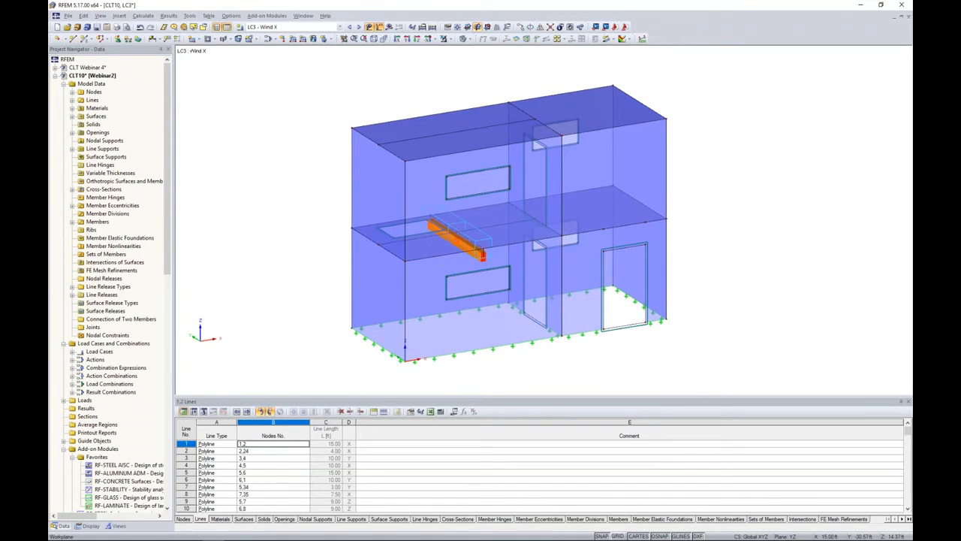
pyautogui.moveTo(295, 192); pyautogui.dragTo(308, 189, button='middle')
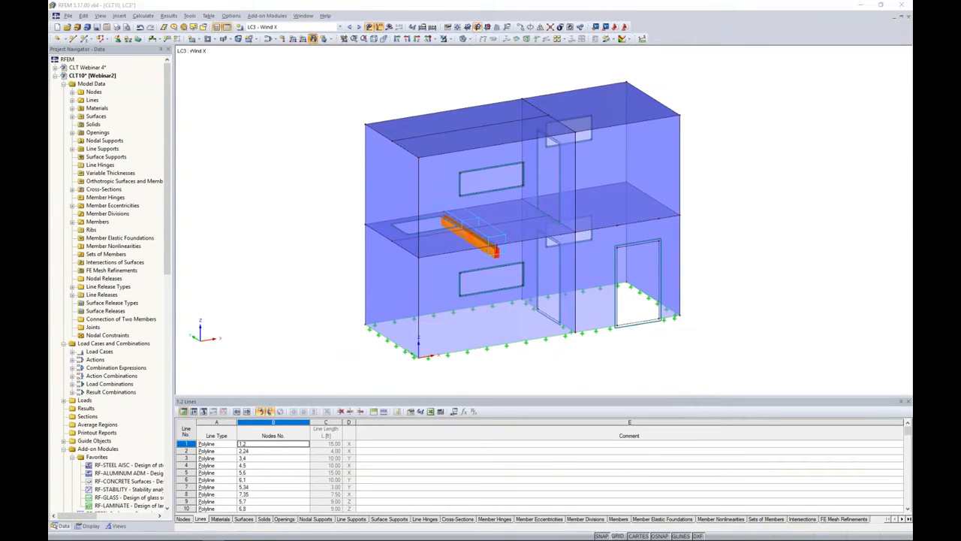
pyautogui.click(313, 38)
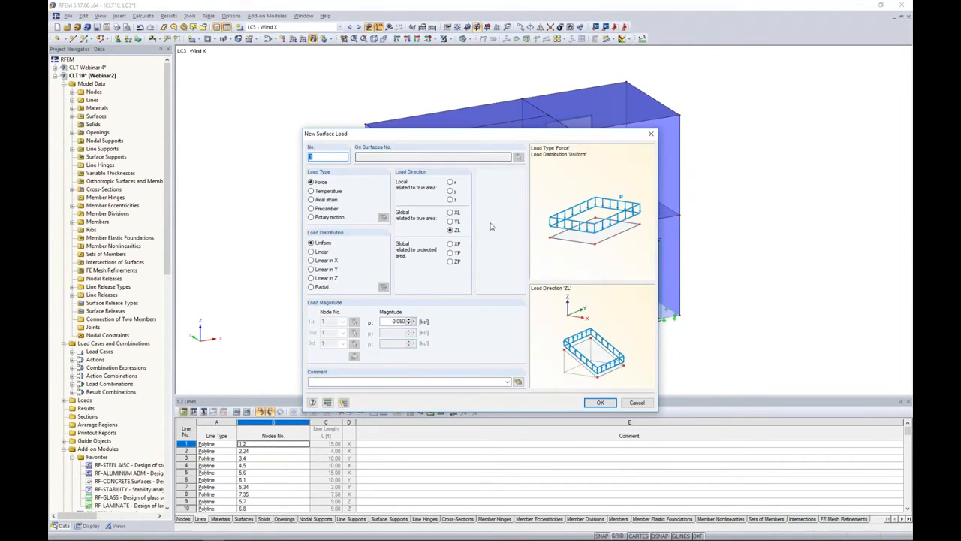
pyautogui.click(449, 213)
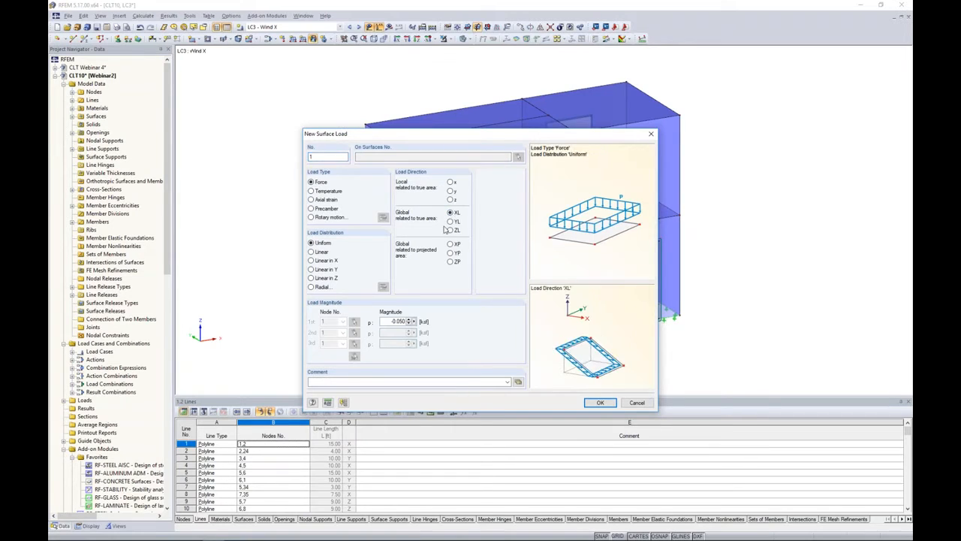
pyautogui.moveTo(387, 322); pyautogui.dragTo(433, 322)
pyautogui.write('0.03')
pyautogui.click(599, 402)
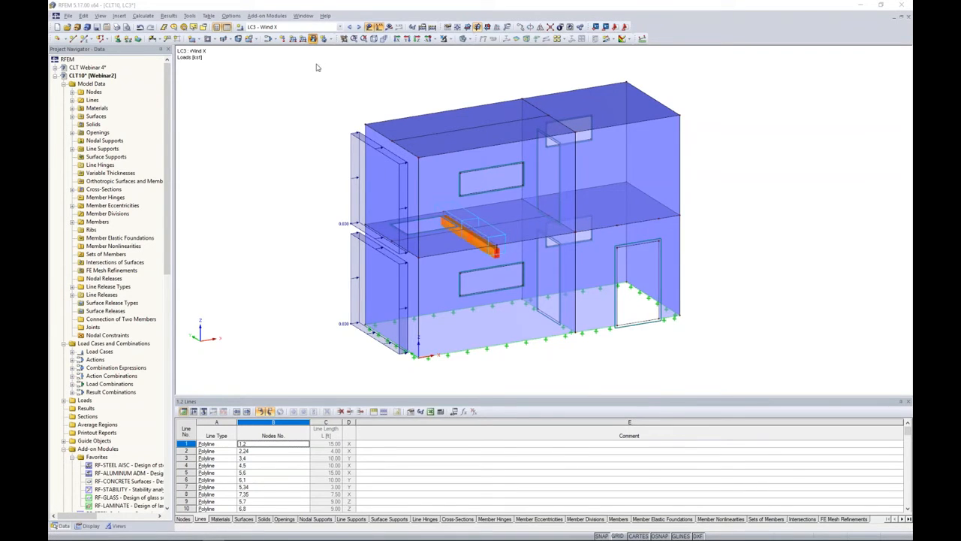
# Step: Apply a uniform 0.010 ksf surface load in global XL to the two opposite leeward end walls
pyautogui.click(313, 39)
pyautogui.doubleClick(399, 321)
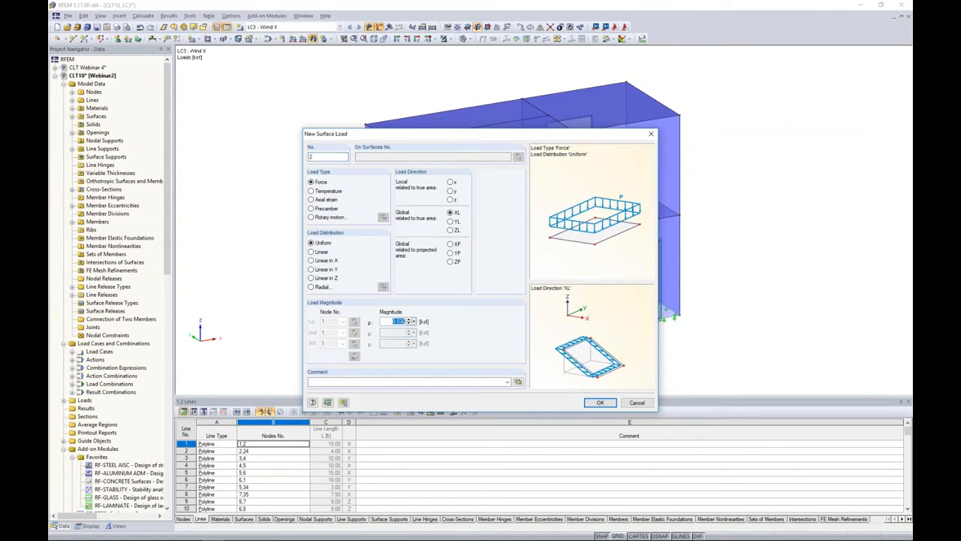
pyautogui.write('0.')
pyautogui.click(600, 403)
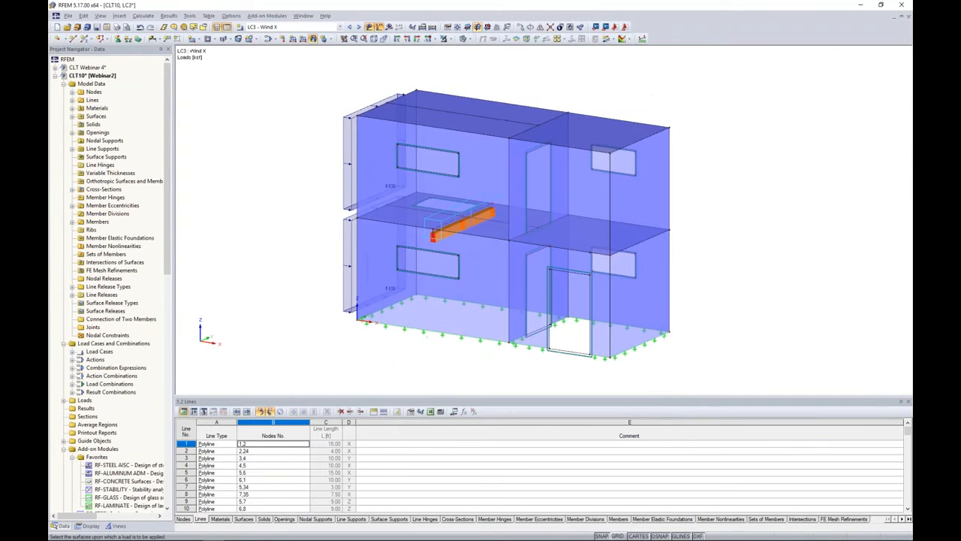
pyautogui.click(641, 207)
pyautogui.click(641, 289)
pyautogui.keyDown('ctrl'); pyautogui.moveTo(481, 305); pyautogui.dragTo(646, 309, button='middle'); pyautogui.keyUp('ctrl')
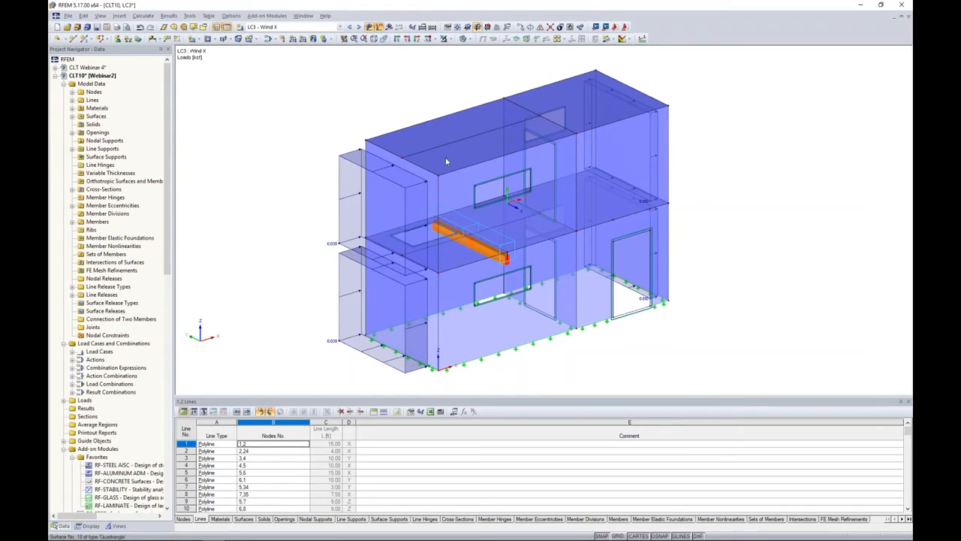
# Step: In load case LC4 - Wind Y, apply a uniform 0.030 ksf surface load in global YL to the four front wall surfaces
pyautogui.click(359, 26)
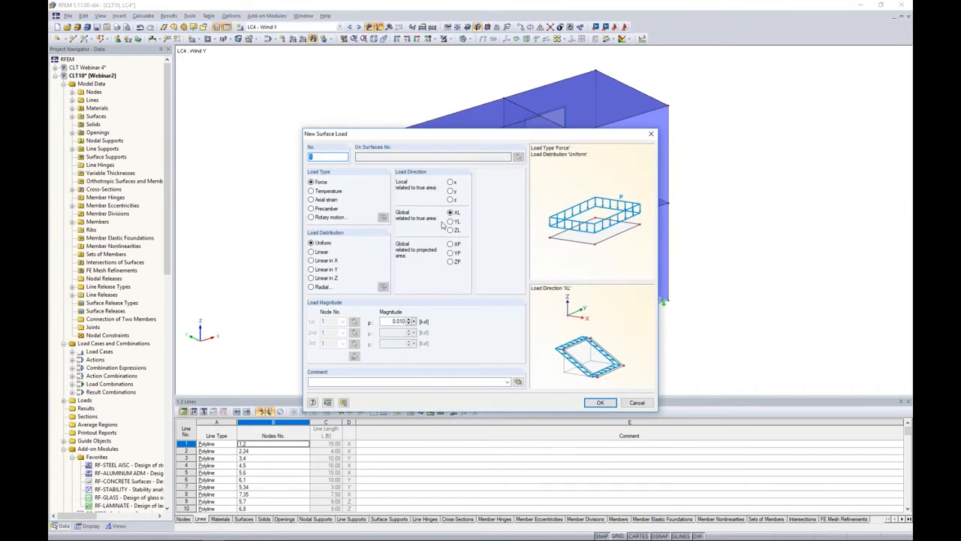
pyautogui.click(451, 222)
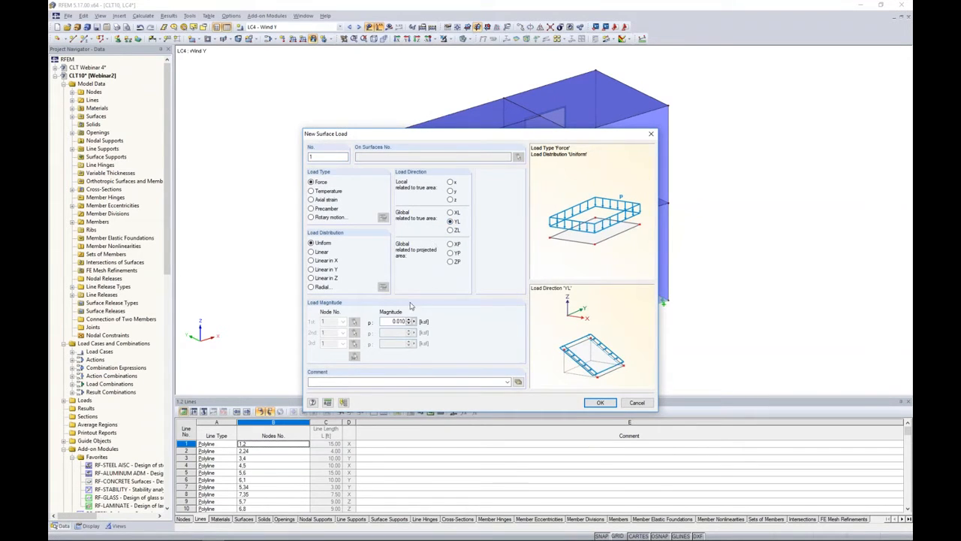
pyautogui.moveTo(392, 322); pyautogui.dragTo(425, 322)
pyautogui.press('BackSpace')
pyautogui.click(593, 403)
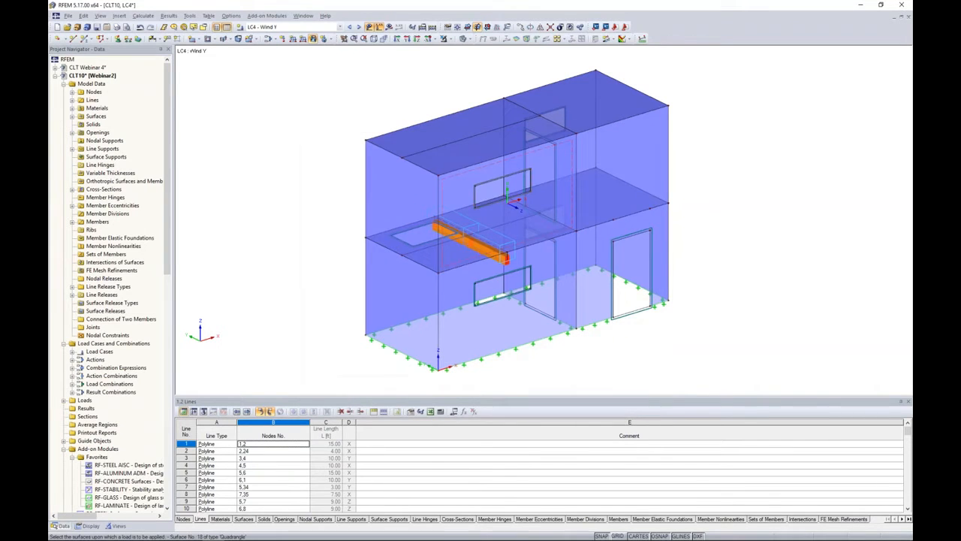
pyautogui.click(625, 180)
pyautogui.click(599, 263)
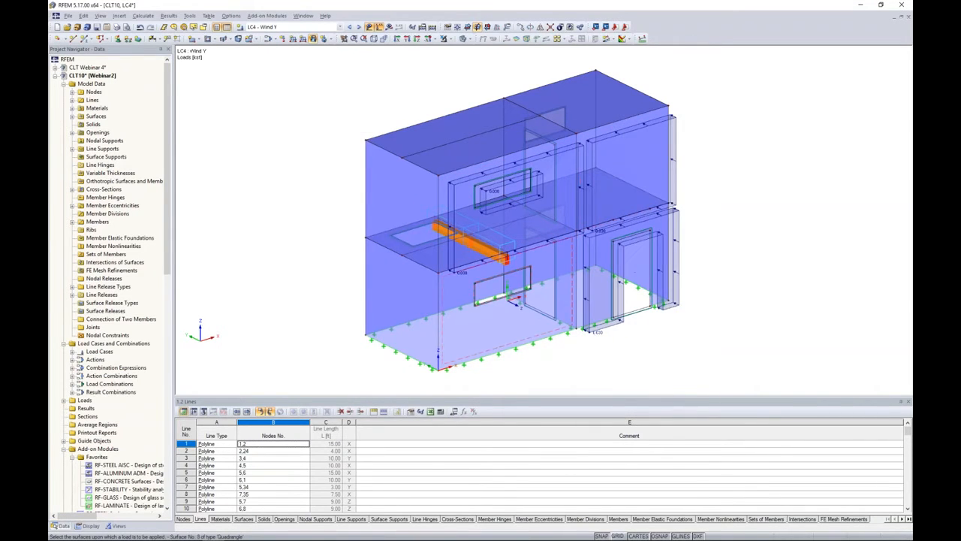
pyautogui.click(530, 319)
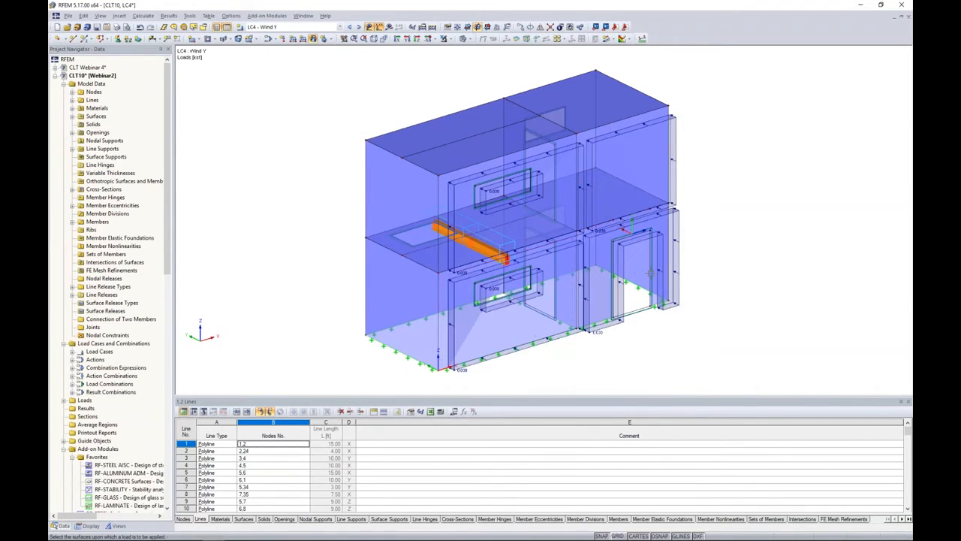
# Step: Apply a uniform 0.01 ksf surface load in the global YL direction to the rear walls in the Wind Y load case
pyautogui.rightClick(715, 236)
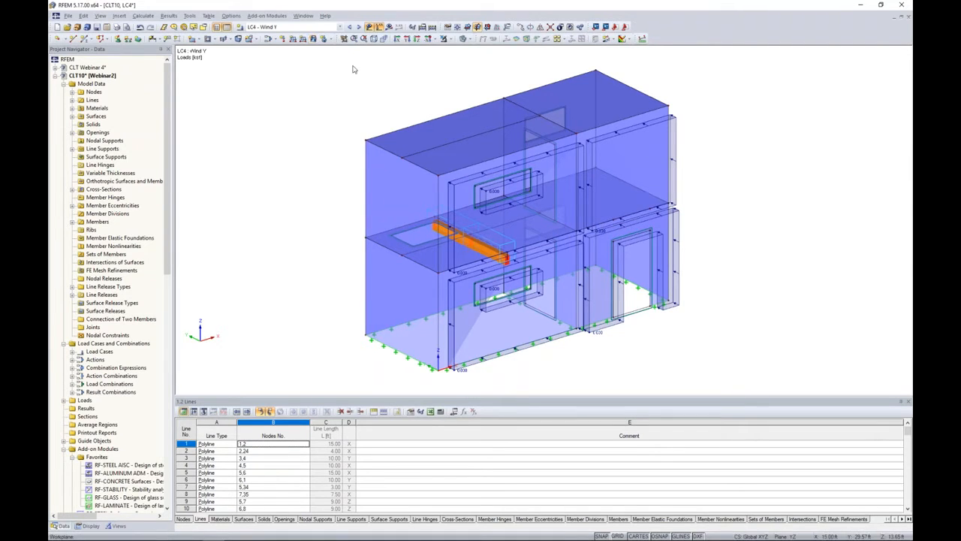
pyautogui.click(313, 39)
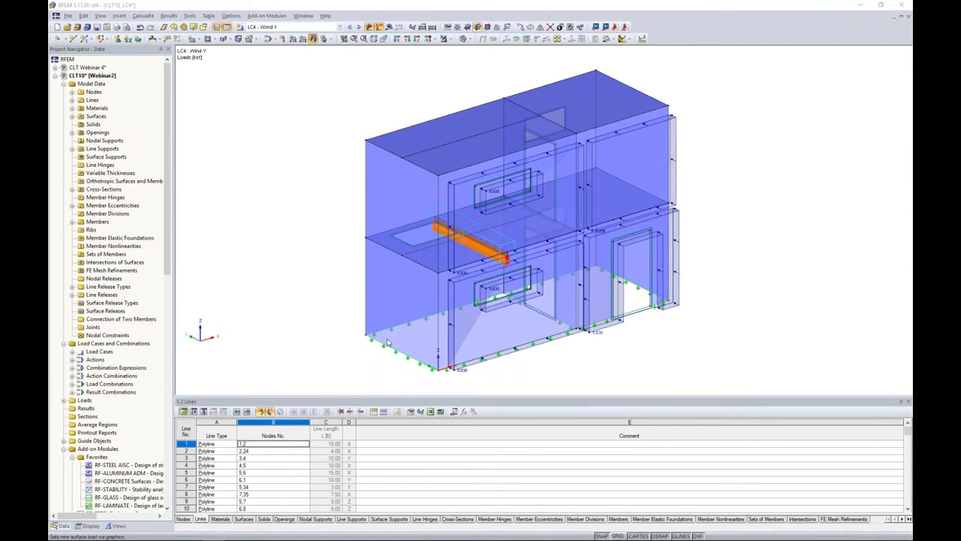
pyautogui.write('0.01')
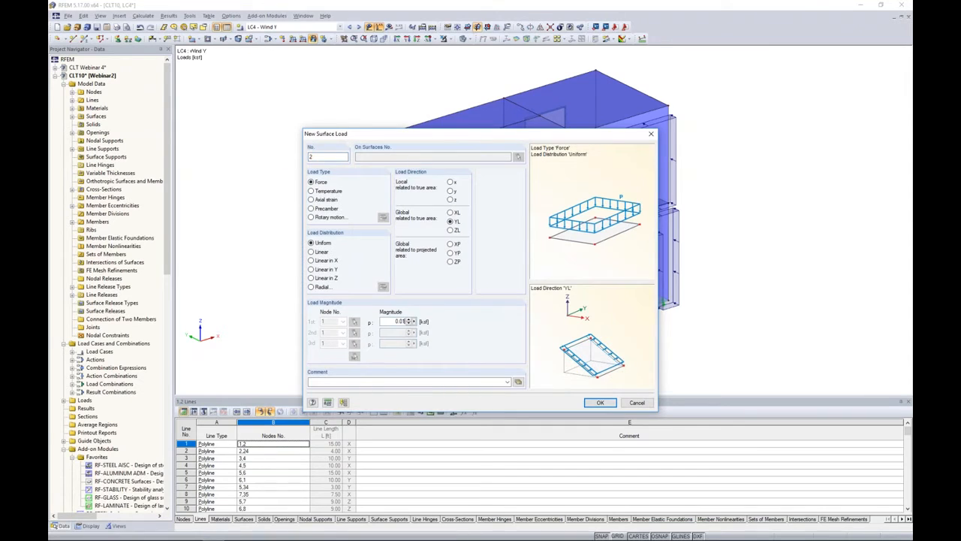
pyautogui.click(600, 403)
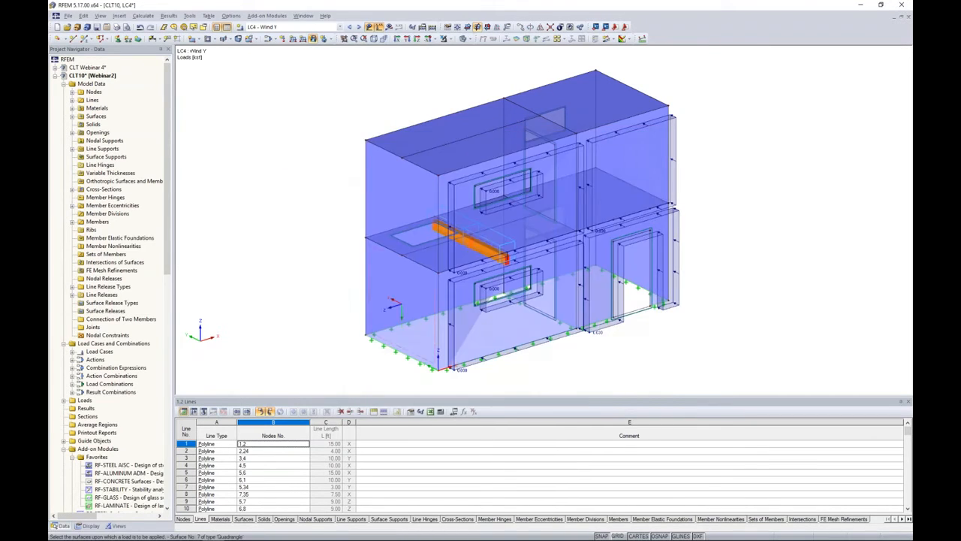
pyautogui.keyDown('ctrl'); pyautogui.moveTo(540, 237); pyautogui.dragTo(566, 213, button='middle'); pyautogui.keyUp('ctrl')
pyautogui.moveTo(440, 97); pyautogui.dragTo(470, 350)
pyautogui.keyDown('ctrl'); pyautogui.moveTo(642, 250); pyautogui.dragTo(571, 284, button='middle'); pyautogui.keyUp('ctrl')
pyautogui.press('Escape')
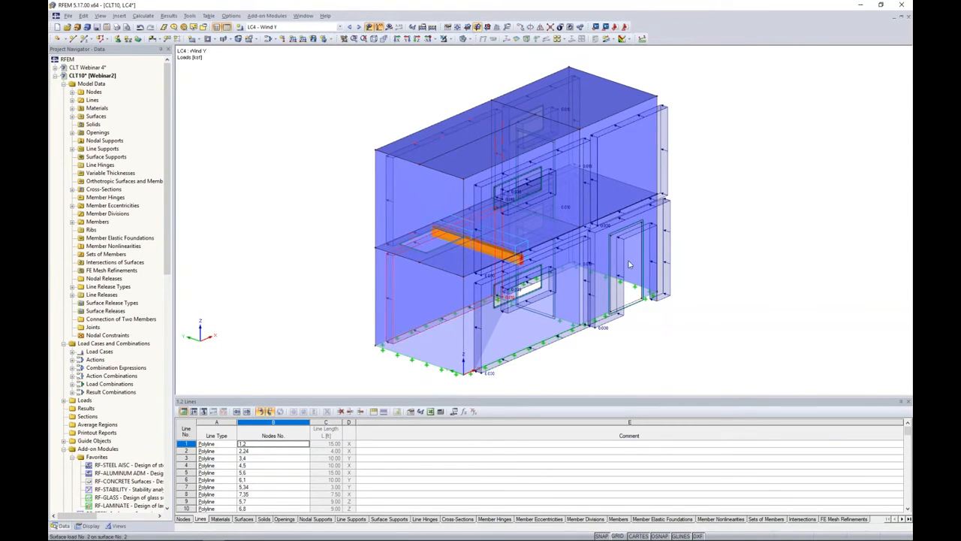
pyautogui.keyDown('ctrl'); pyautogui.moveTo(744, 253); pyautogui.dragTo(693, 247, button='middle'); pyautogui.keyUp('ctrl')
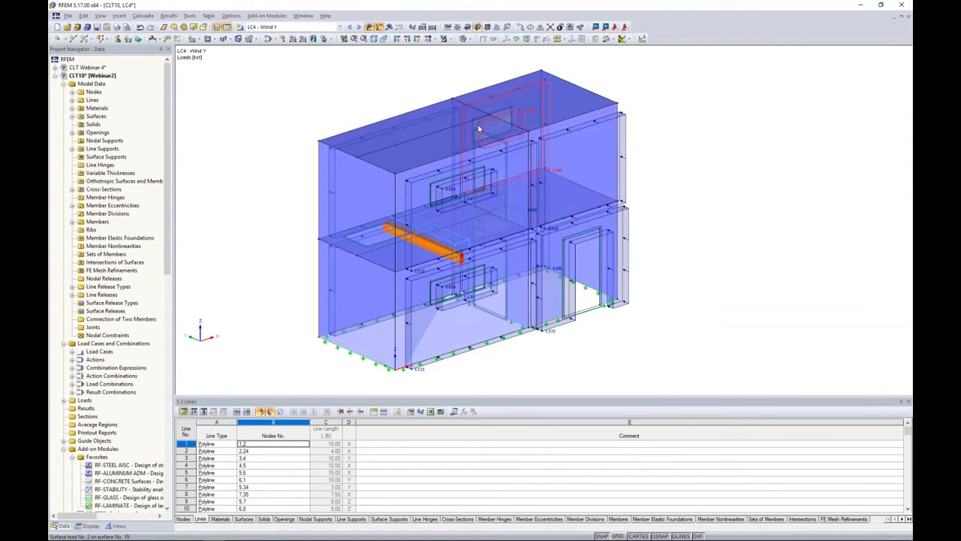
# Step: Go through load combinations CO2 to CO4 to check their loads on the model, and hide the load display
pyautogui.click(359, 27)
pyautogui.click(358, 27)
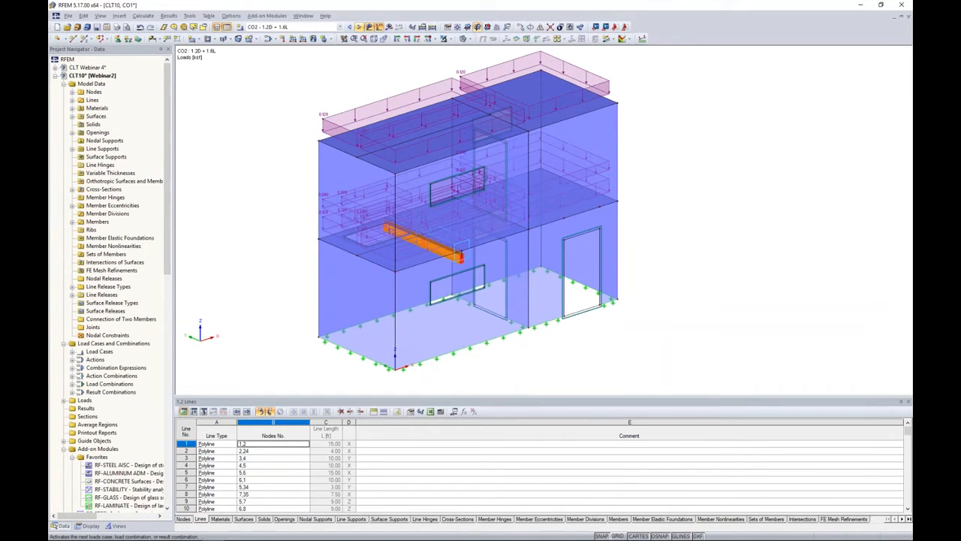
pyautogui.click(358, 27)
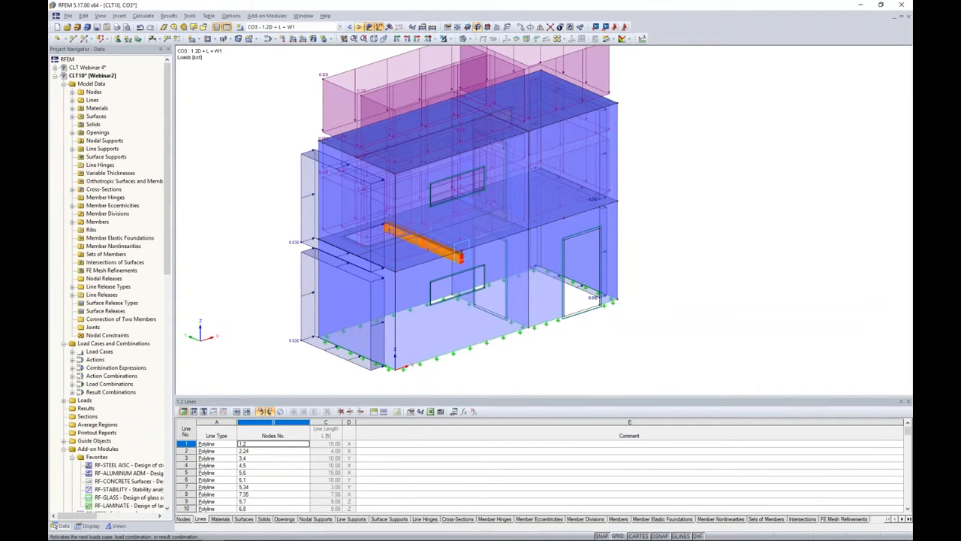
pyautogui.moveTo(681, 208); pyautogui.dragTo(669, 229, button='middle')
pyautogui.scroll(-1, 683, 221)
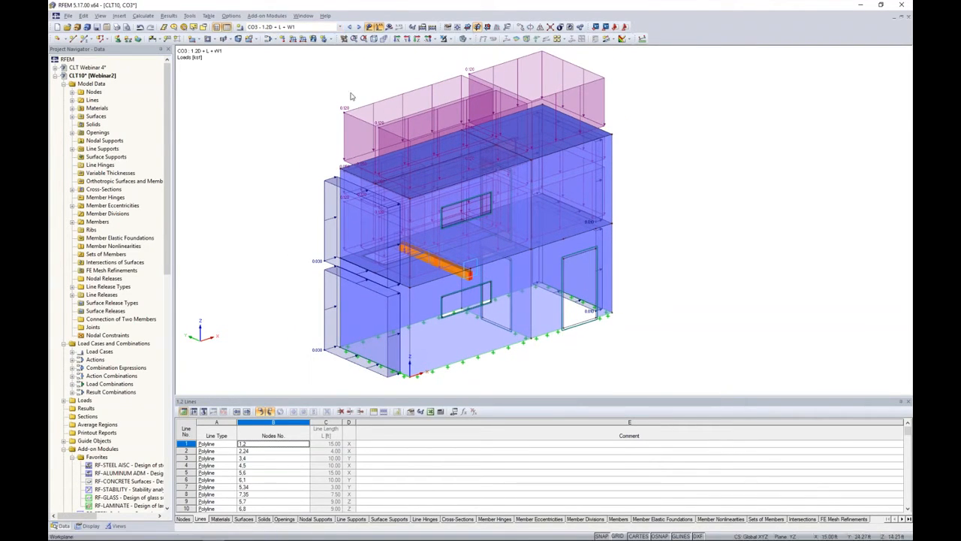
pyautogui.click(359, 27)
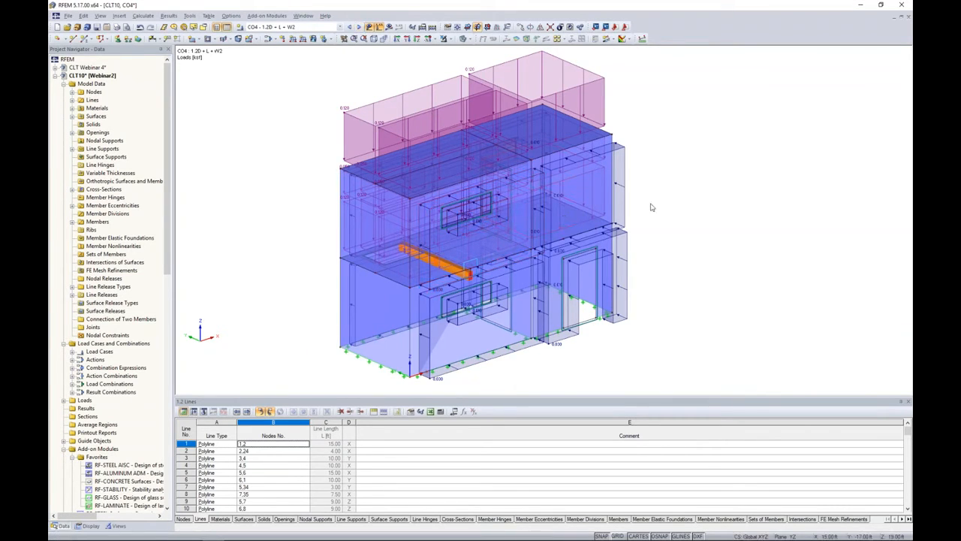
pyautogui.click(369, 27)
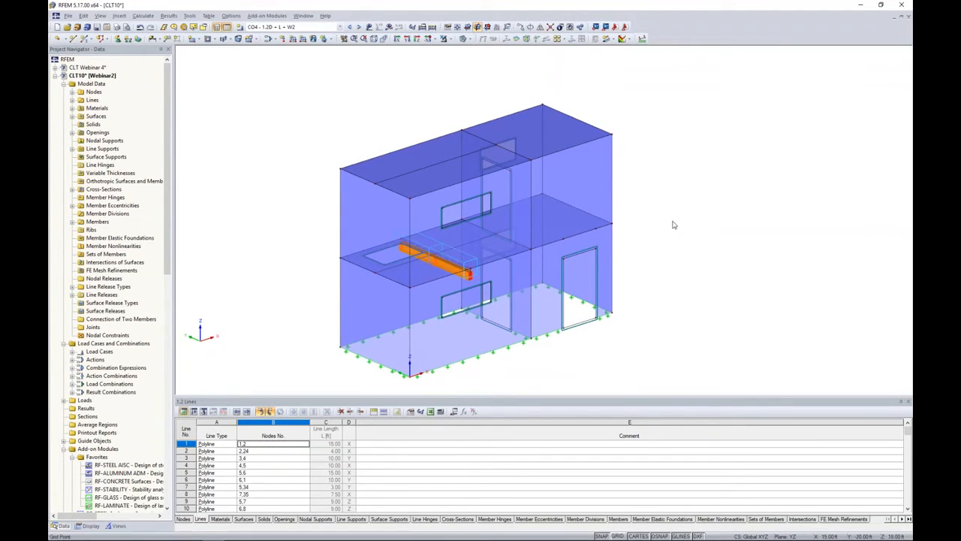
# Step: Open the RF-LAMINATE add-on module for the design of laminate surfaces
pyautogui.keyDown('ctrl'); pyautogui.moveTo(678, 243); pyautogui.dragTo(649, 225, button='middle'); pyautogui.keyUp('ctrl')
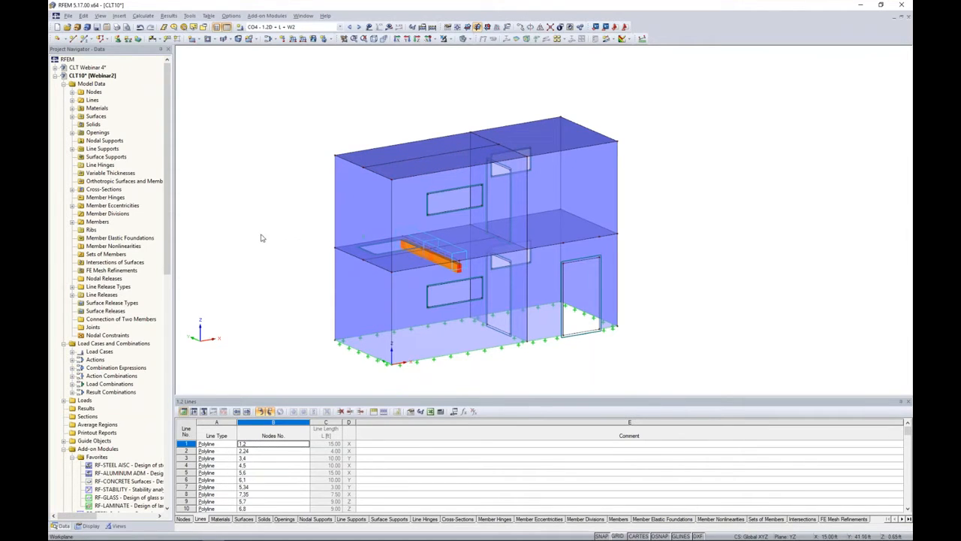
pyautogui.scroll(-4, 127, 237)
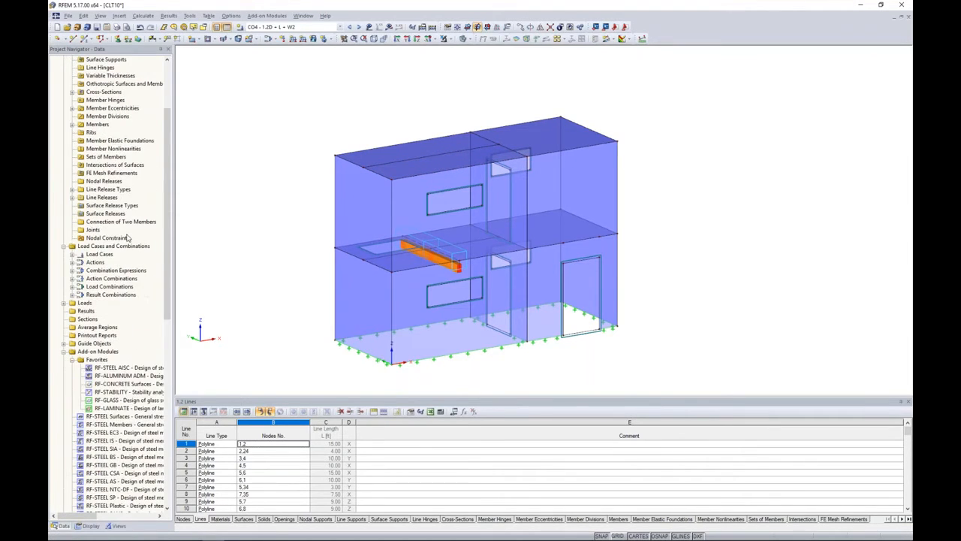
pyautogui.scroll(-3, 128, 237)
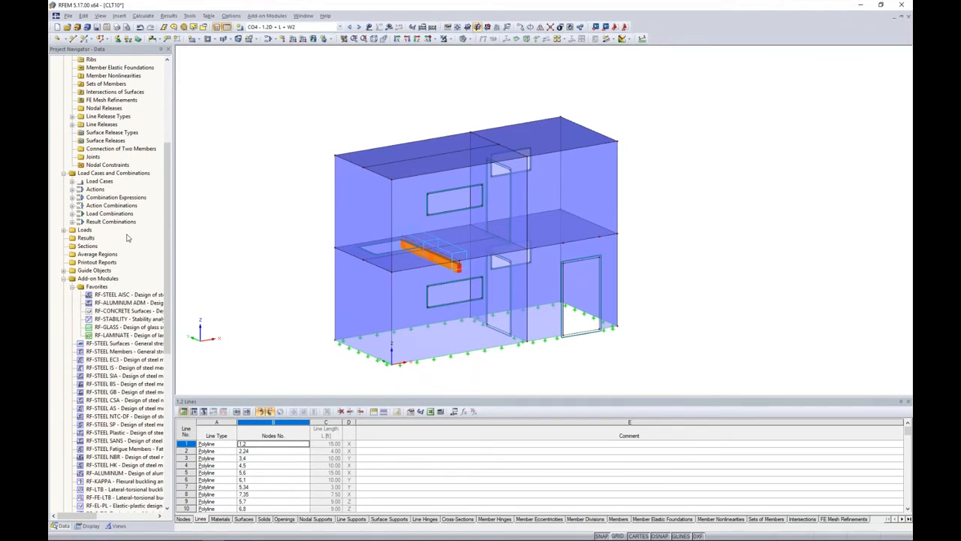
pyautogui.scroll(-2, 128, 237)
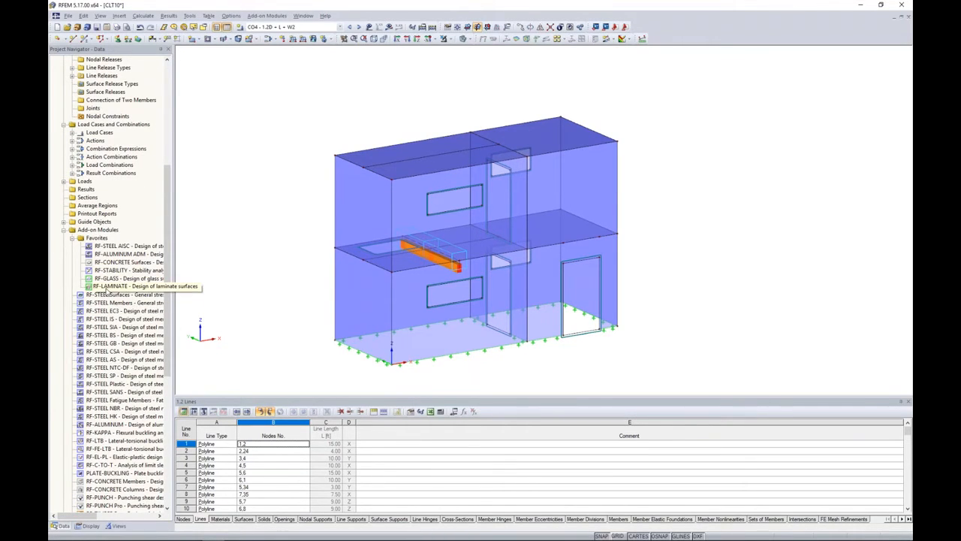
pyautogui.doubleClick(106, 289)
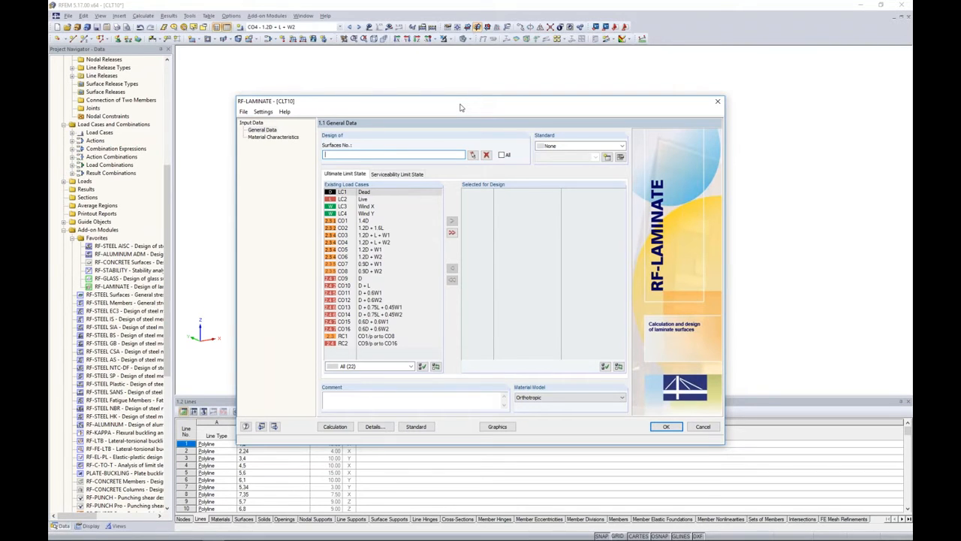
pyautogui.moveTo(461, 107); pyautogui.dragTo(458, 246)
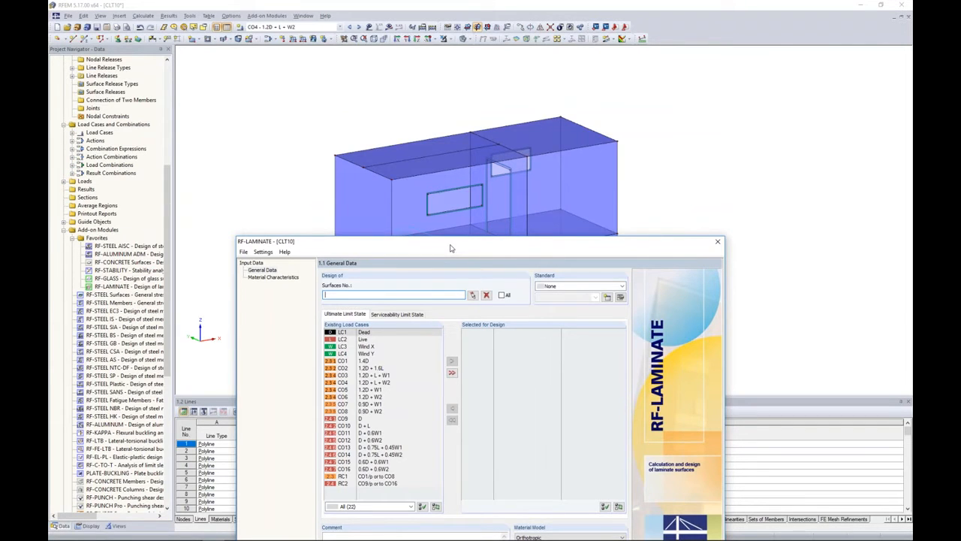
pyautogui.moveTo(450, 248); pyautogui.dragTo(454, 127)
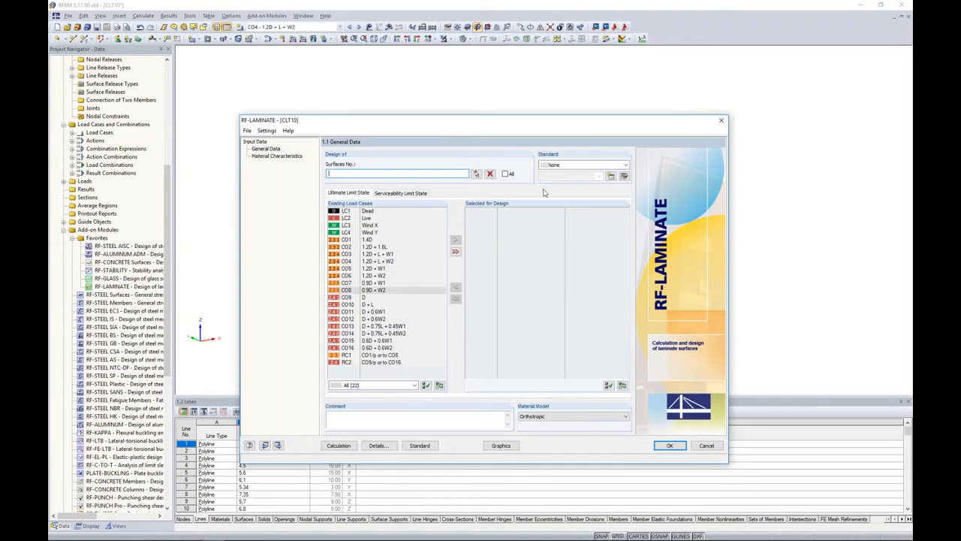
# Step: Set the design standard to ANSI/AWC NDS-2018 with the LRFD method and include all surfaces in the design
pyautogui.click(552, 166)
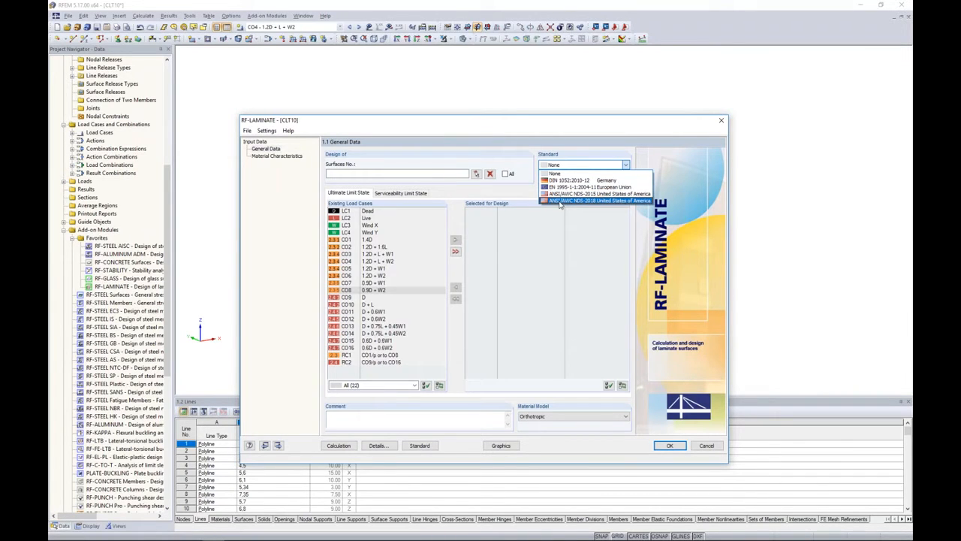
pyautogui.click(559, 201)
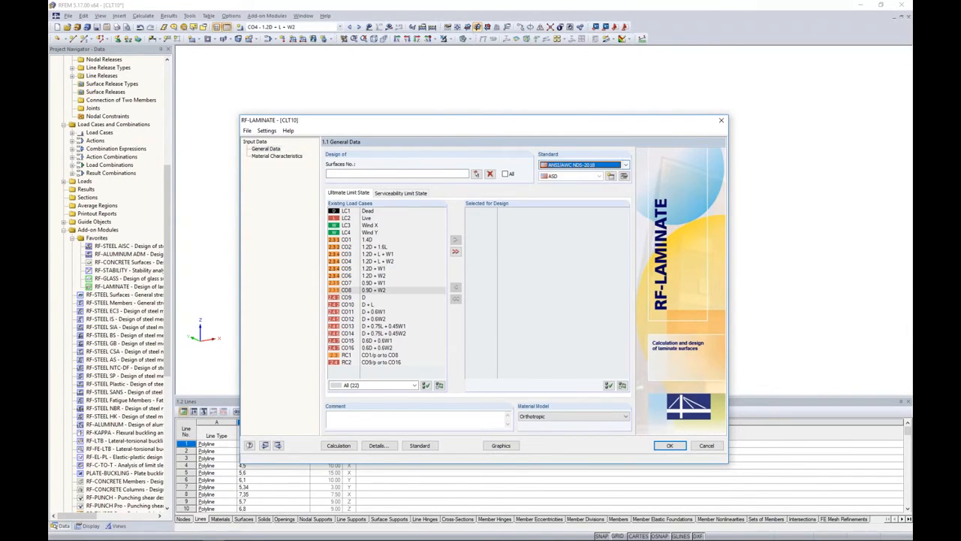
pyautogui.click(600, 177)
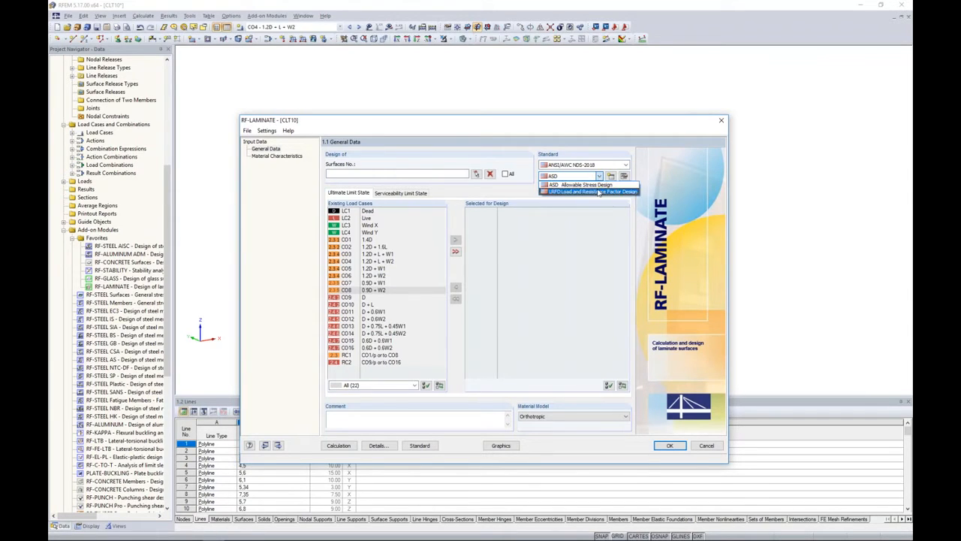
pyautogui.click(599, 192)
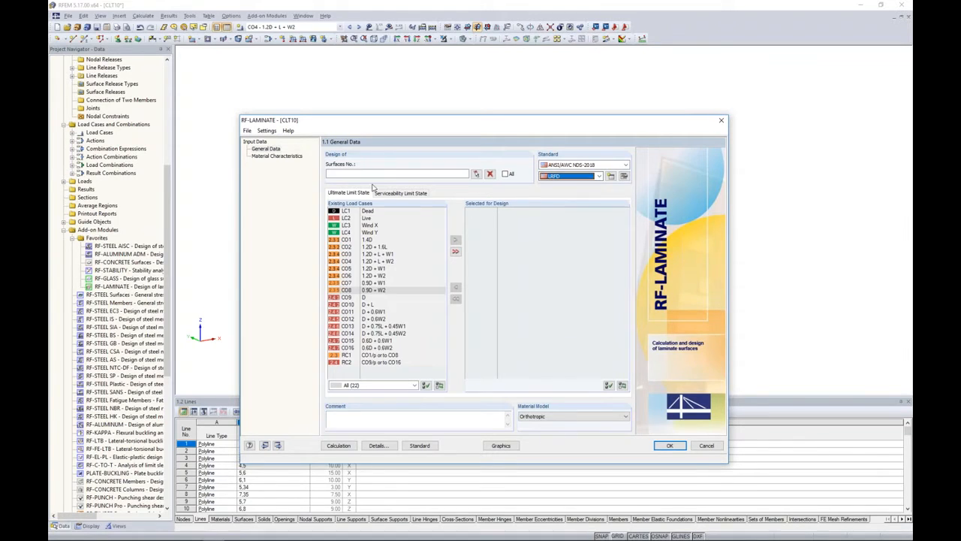
pyautogui.click(506, 173)
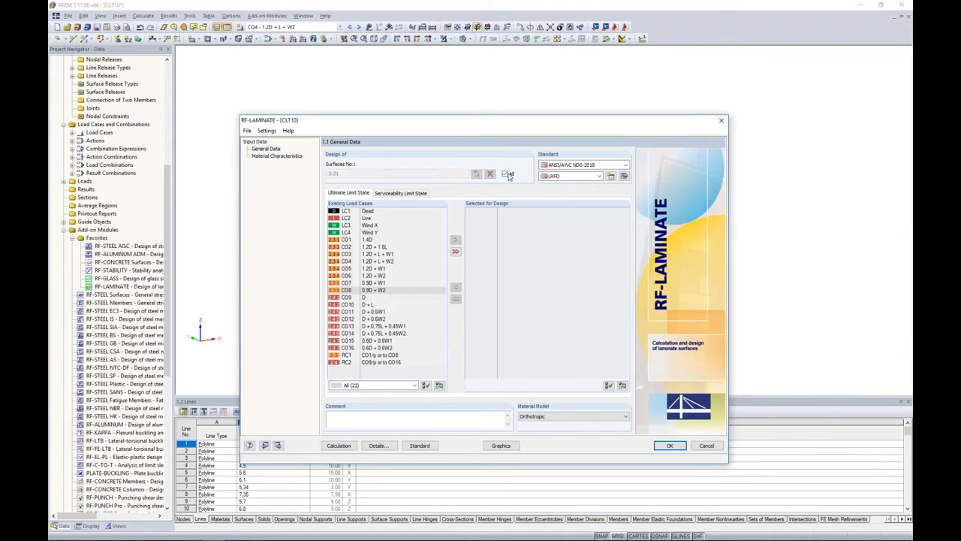
pyautogui.moveTo(420, 128); pyautogui.dragTo(429, 107)
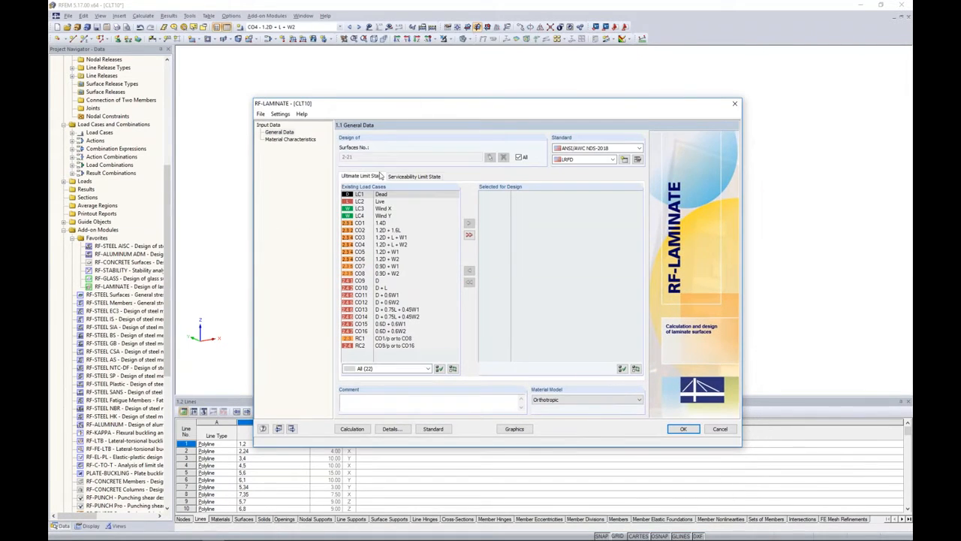
# Step: Select load combinations CO1 through CO8 for the ultimate limit state design
pyautogui.click(406, 203)
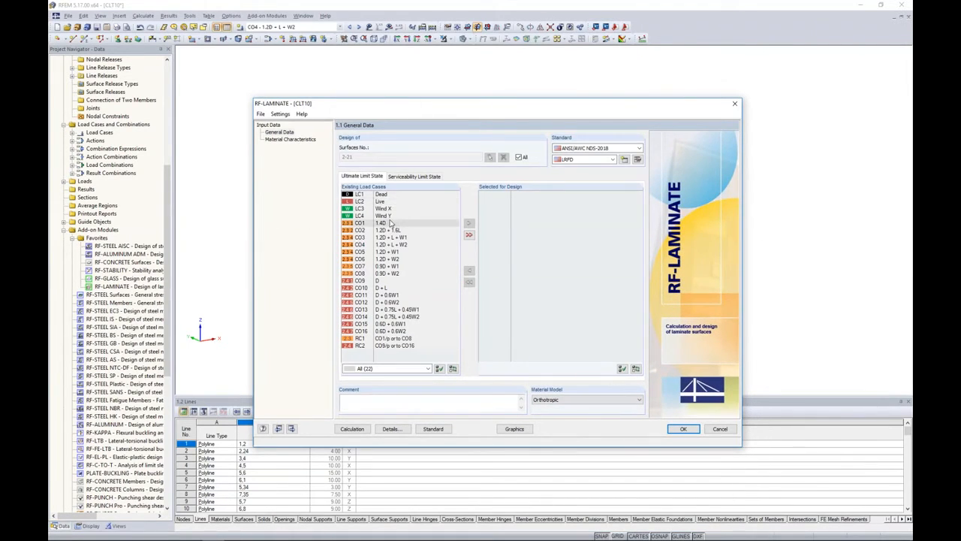
pyautogui.click(394, 223)
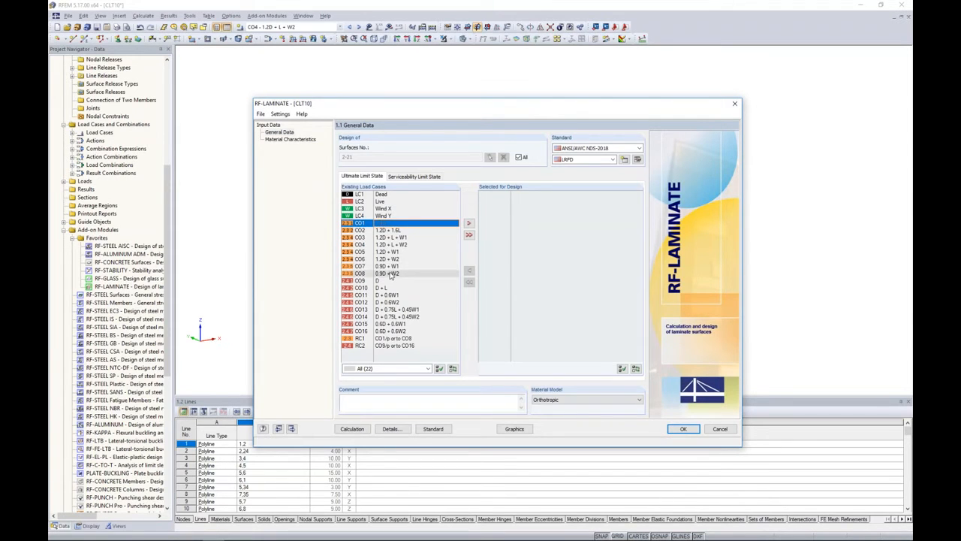
pyautogui.keyDown('shift'); pyautogui.click(390, 275); pyautogui.keyUp('shift')
pyautogui.click(468, 223)
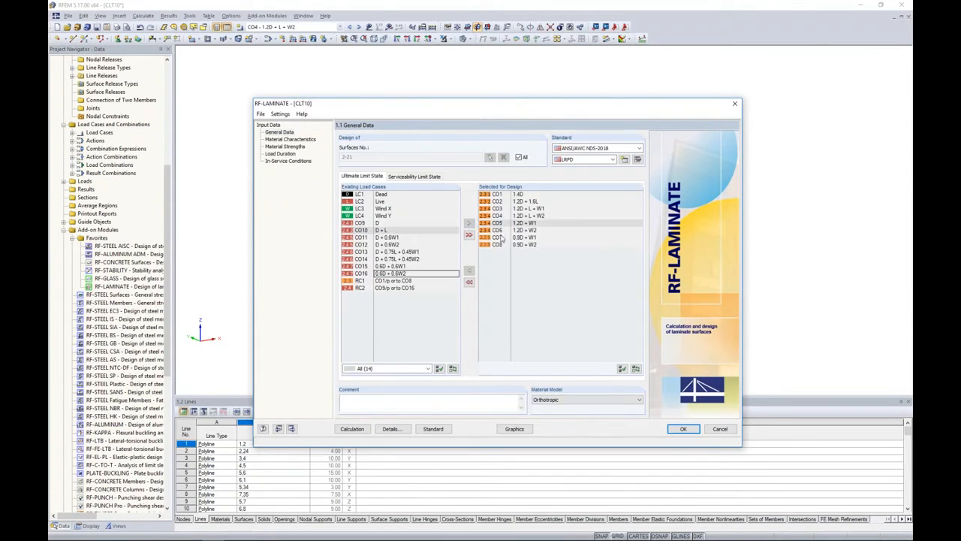
# Step: Select load combinations CO9 through CO16 for the serviceability limit state design and return to the ultimate limit state selection
pyautogui.click(422, 177)
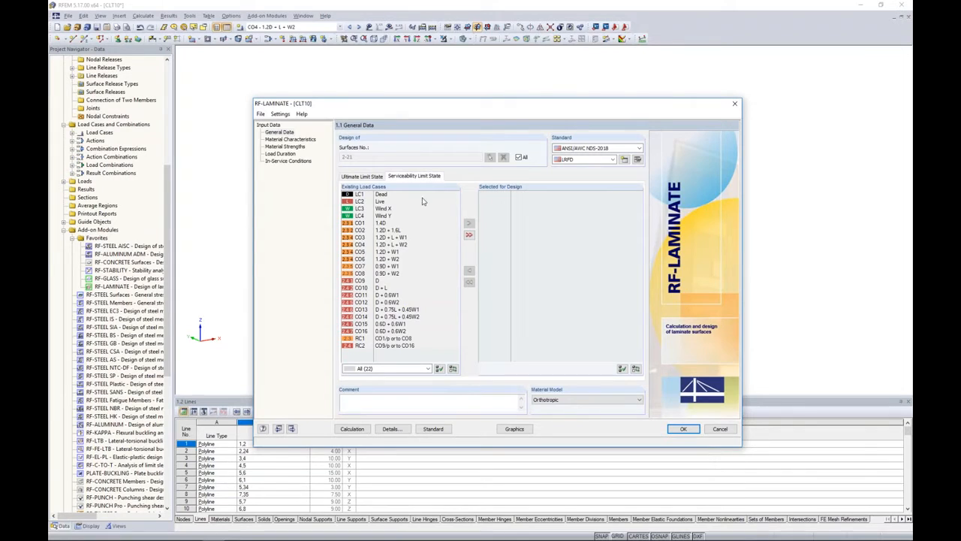
pyautogui.click(391, 280)
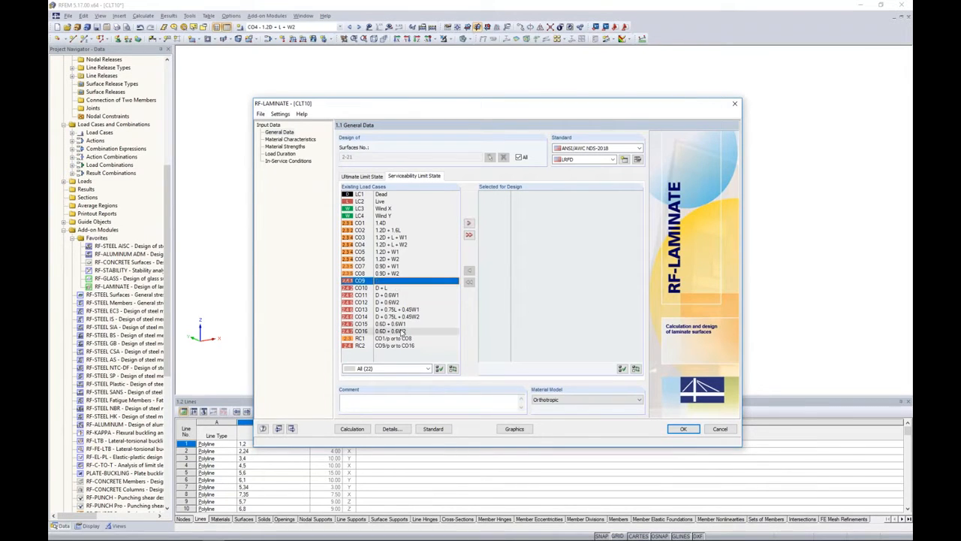
pyautogui.keyDown('shift'); pyautogui.click(404, 332); pyautogui.keyUp('shift')
pyautogui.click(468, 223)
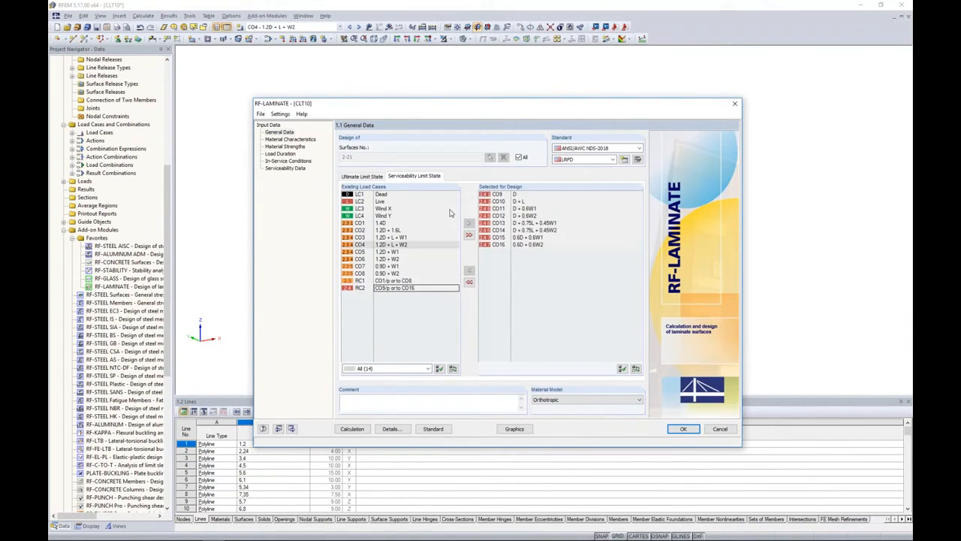
pyautogui.click(366, 177)
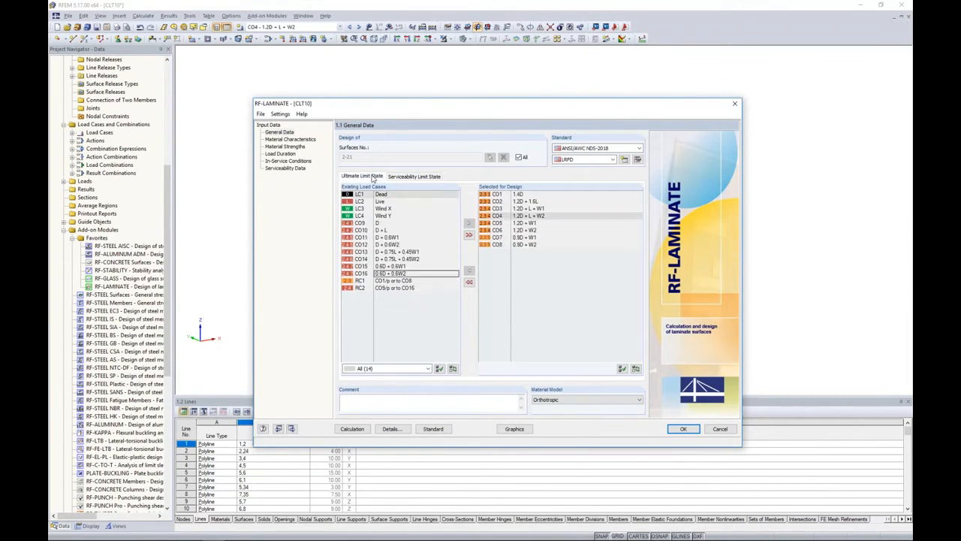
# Step: Open the material characteristics, then view the layer stiffness explanation on the CLT design slide in the PowerPoint slide show
pyautogui.click(308, 141)
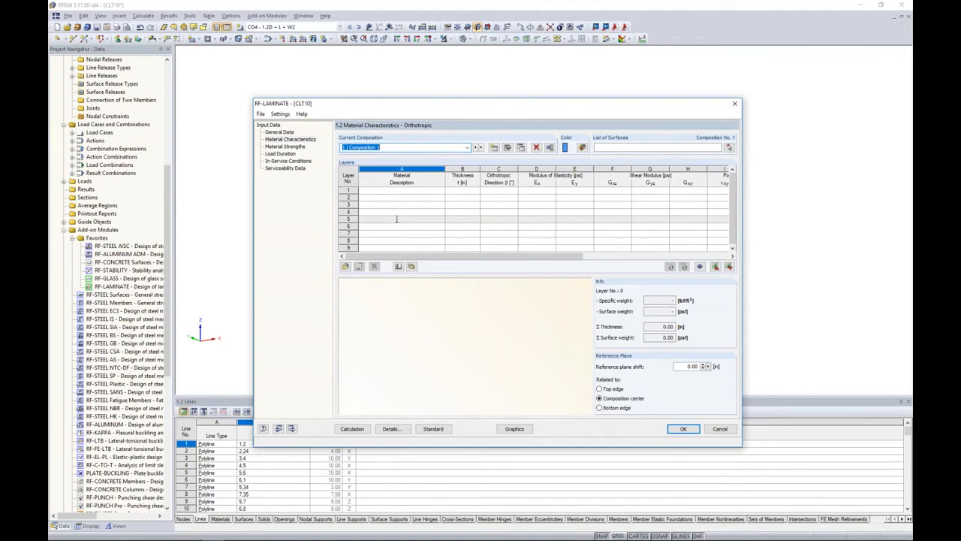
pyautogui.press('super+Tab')
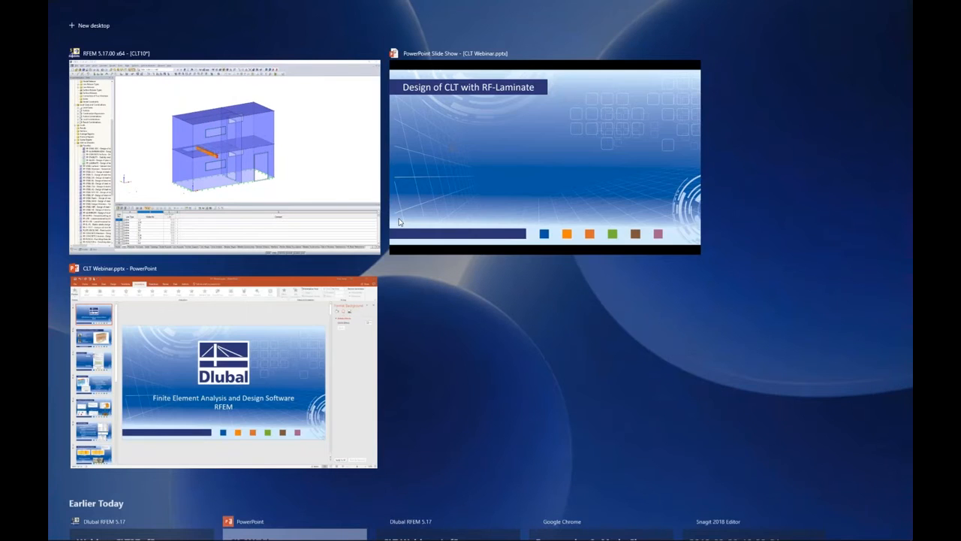
pyautogui.click(450, 182)
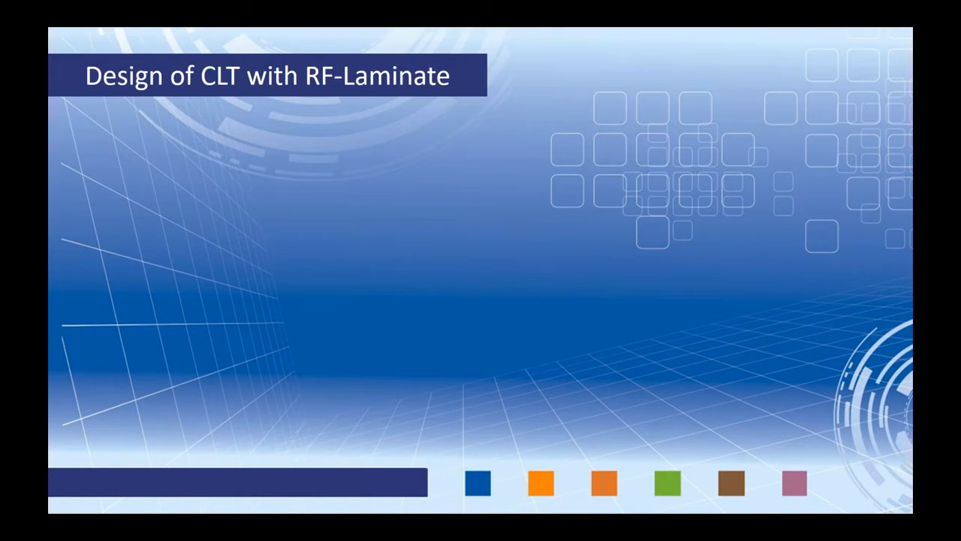
pyautogui.press('Right')
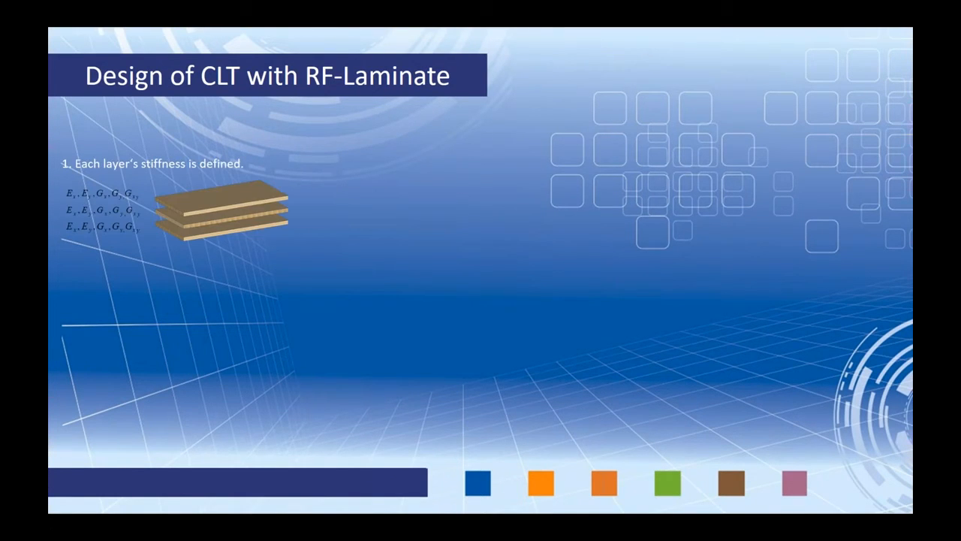
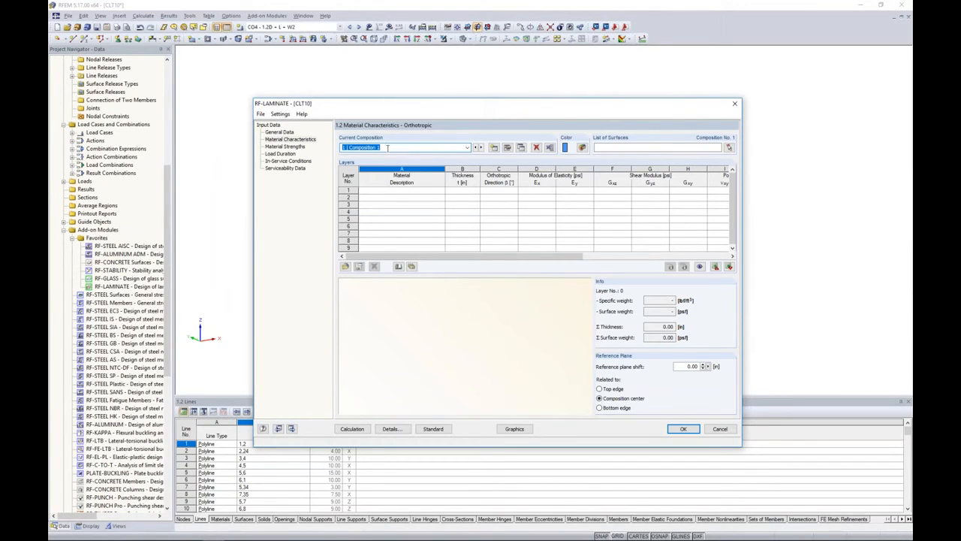
# Step: Rename the first composition Floor and assign the horizontal floor and roof surfaces 9-11 and 19-21 to it
pyautogui.press('BackSpace')
pyautogui.click(729, 147)
pyautogui.moveTo(320, 111); pyautogui.dragTo(626, 157)
pyautogui.moveTo(319, 224); pyautogui.dragTo(627, 249)
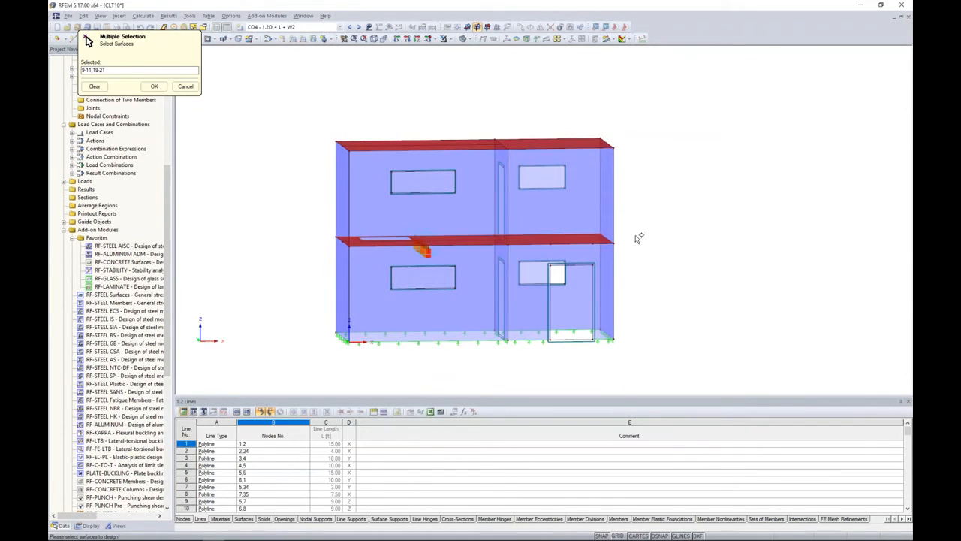
pyautogui.click(154, 86)
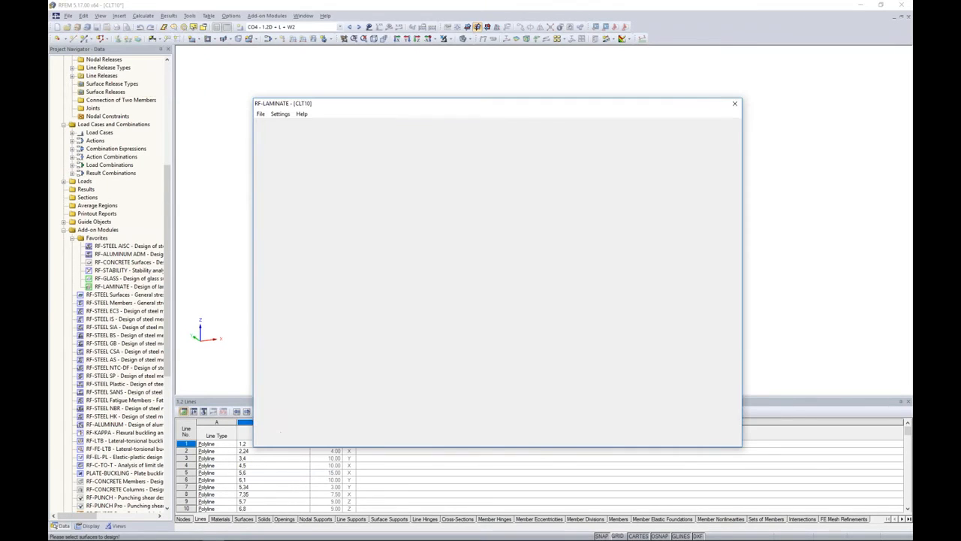
# Step: Browse the material library for layer 1, filtered to Timber, Wood (North America) and the ANSI/AWC standard group
pyautogui.click(420, 190)
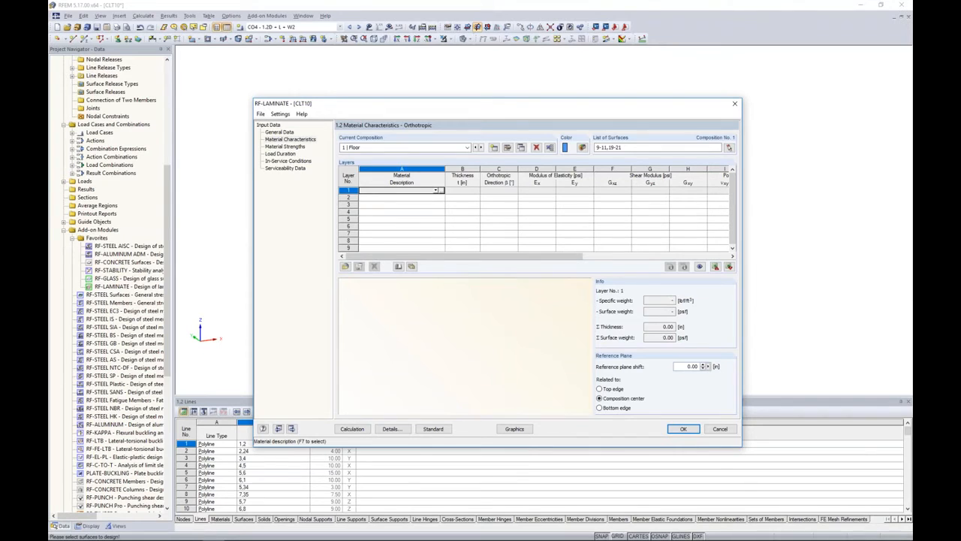
pyautogui.click(441, 191)
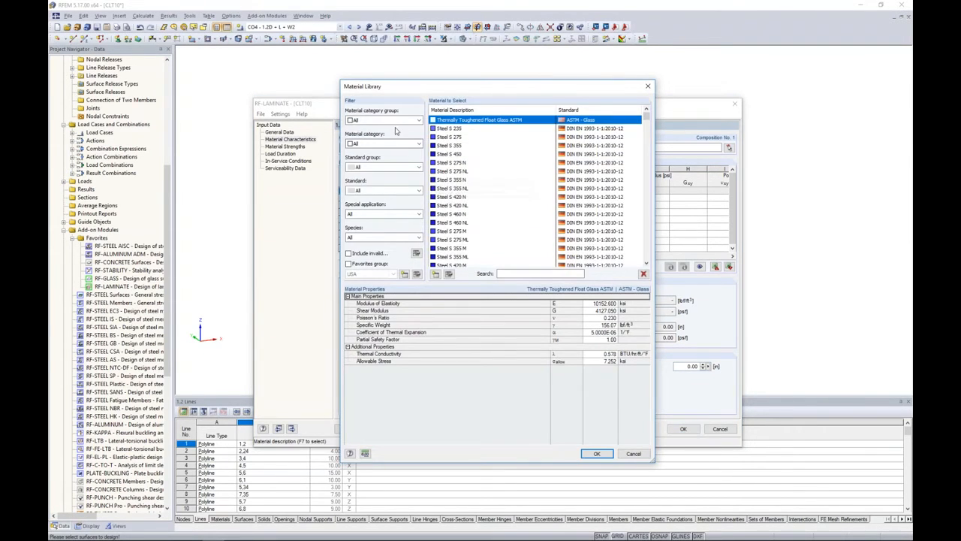
pyautogui.click(390, 120)
pyautogui.click(366, 156)
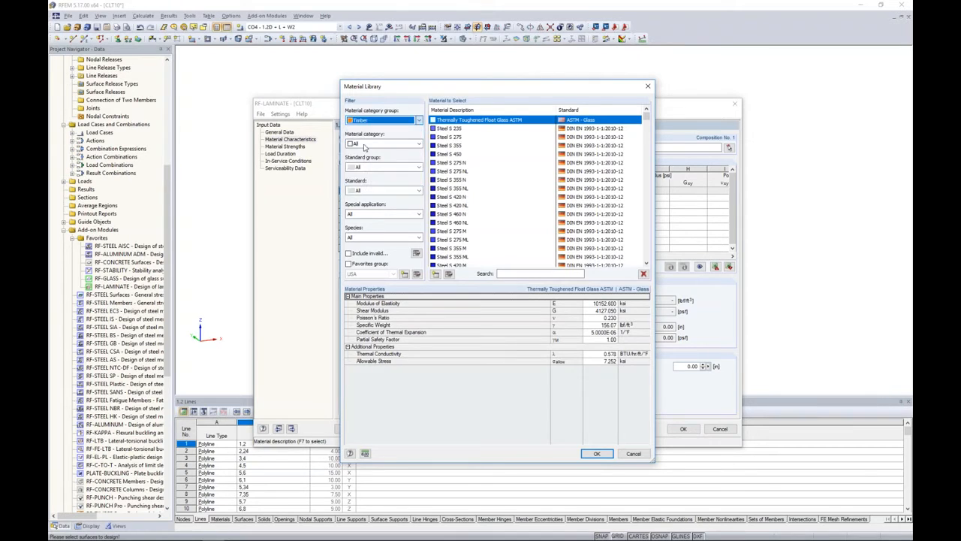
pyautogui.click(364, 144)
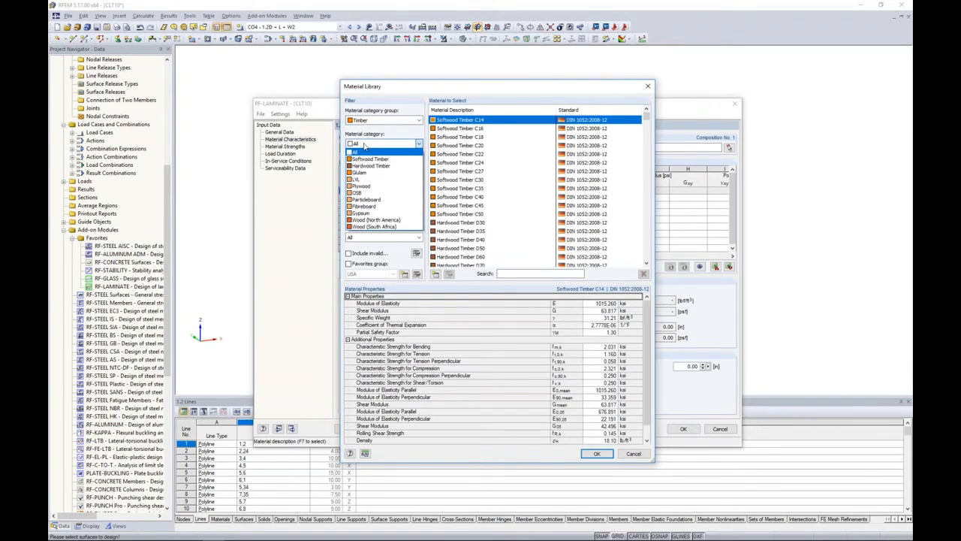
pyautogui.click(376, 220)
pyautogui.click(383, 167)
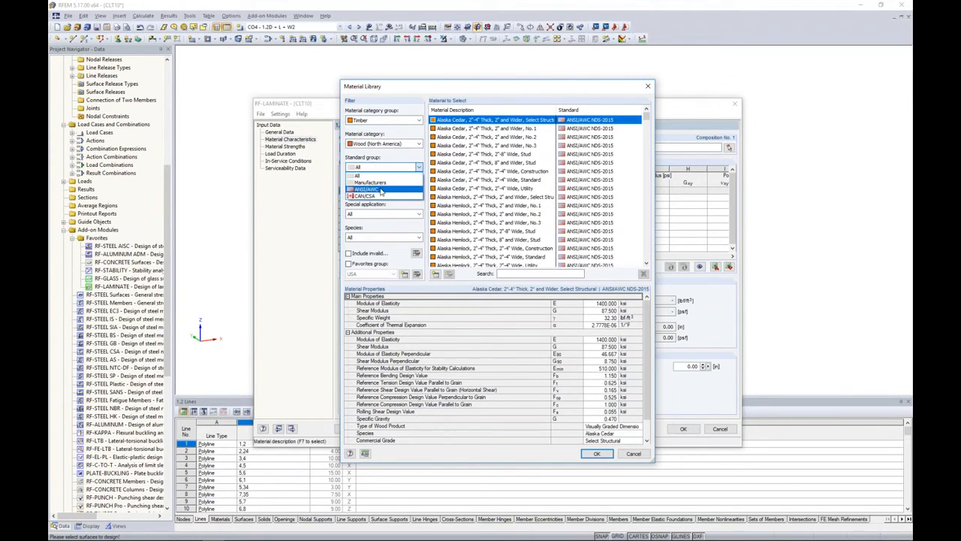
pyautogui.click(380, 189)
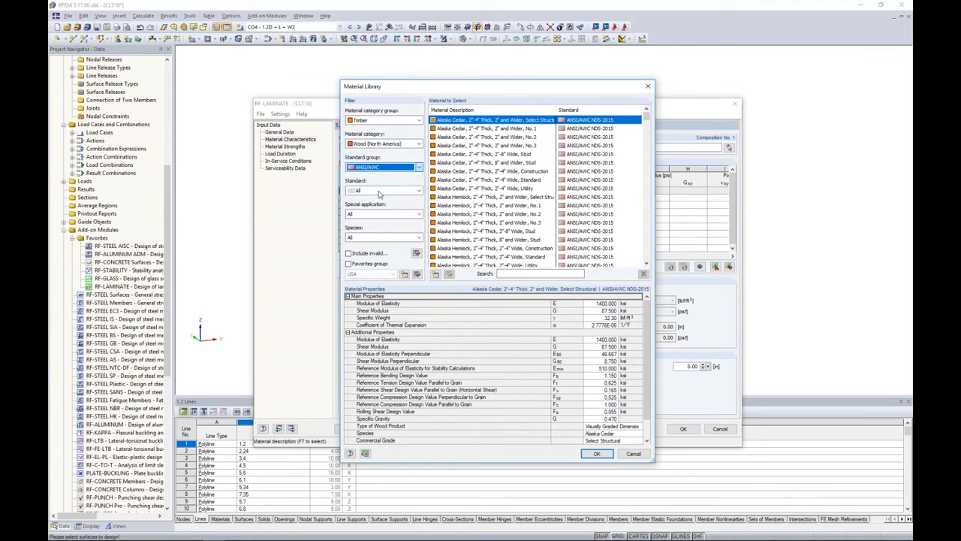
pyautogui.moveTo(646, 120); pyautogui.dragTo(647, 254)
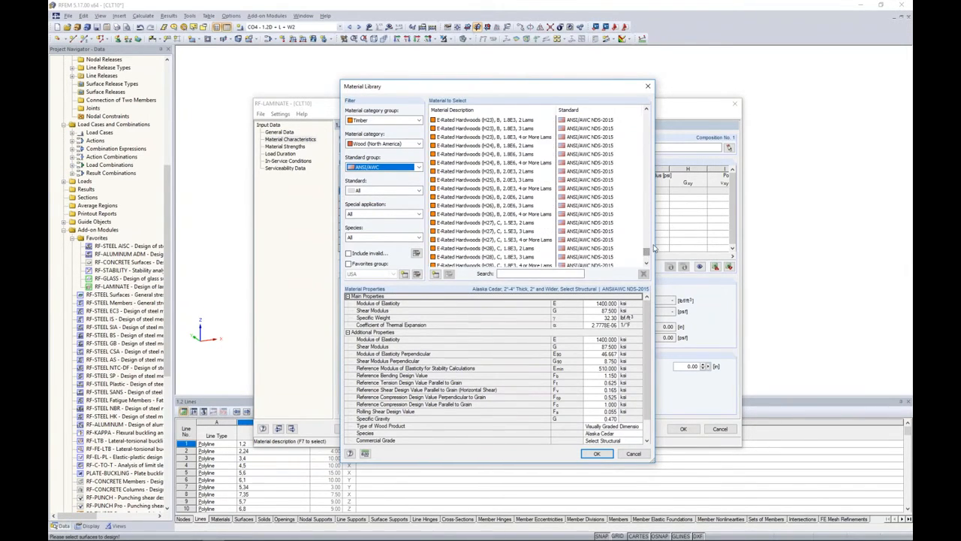
pyautogui.click(634, 454)
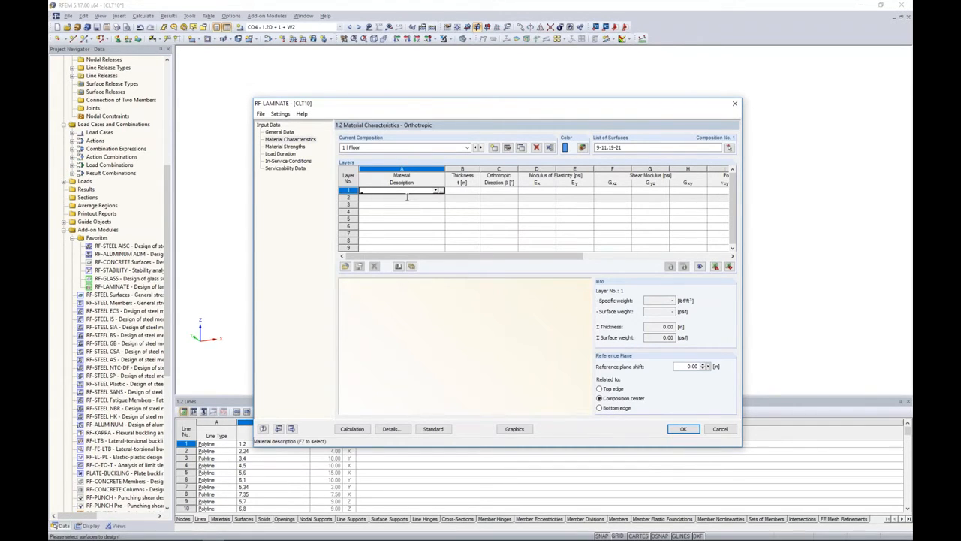
# Step: Import the Floor layers as ANSI/APA PRG 320 CLT - US, CLT Grade E2, 6 7/8 in thick, and view their material strengths
pyautogui.click(411, 267)
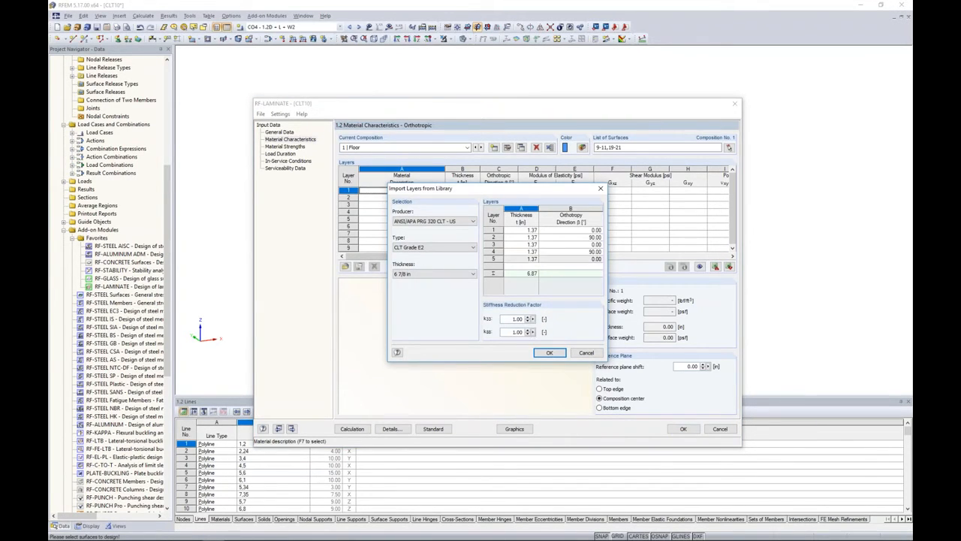
pyautogui.click(462, 220)
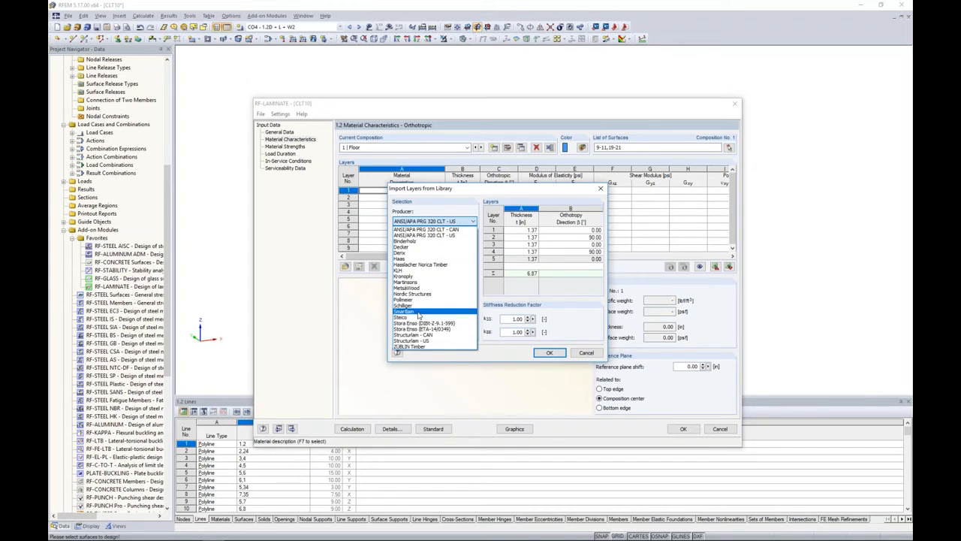
pyautogui.click(453, 236)
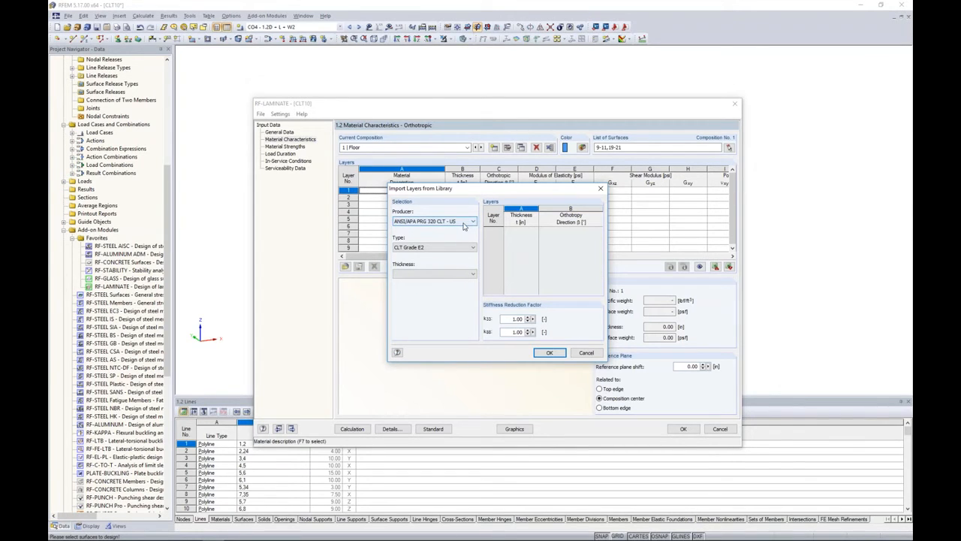
pyautogui.click(451, 248)
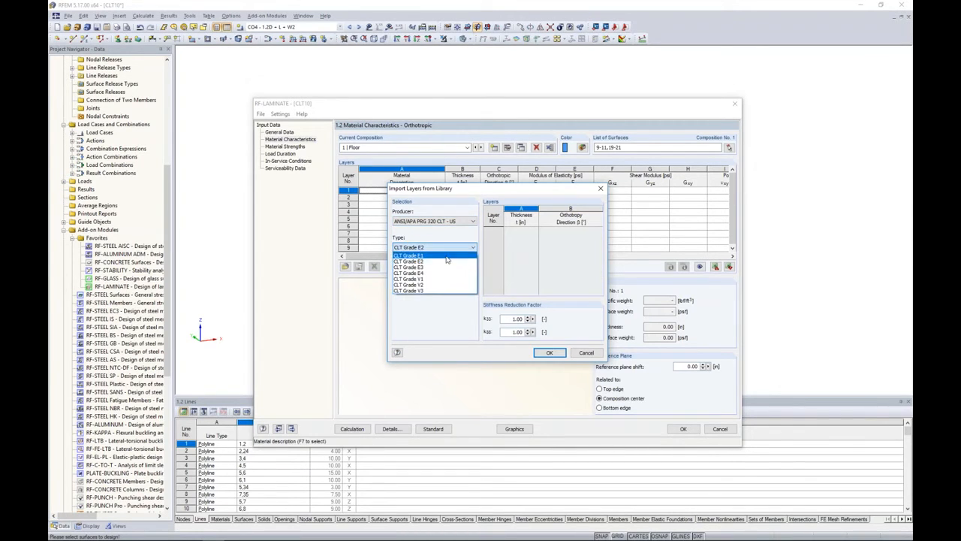
pyautogui.click(445, 253)
pyautogui.click(434, 274)
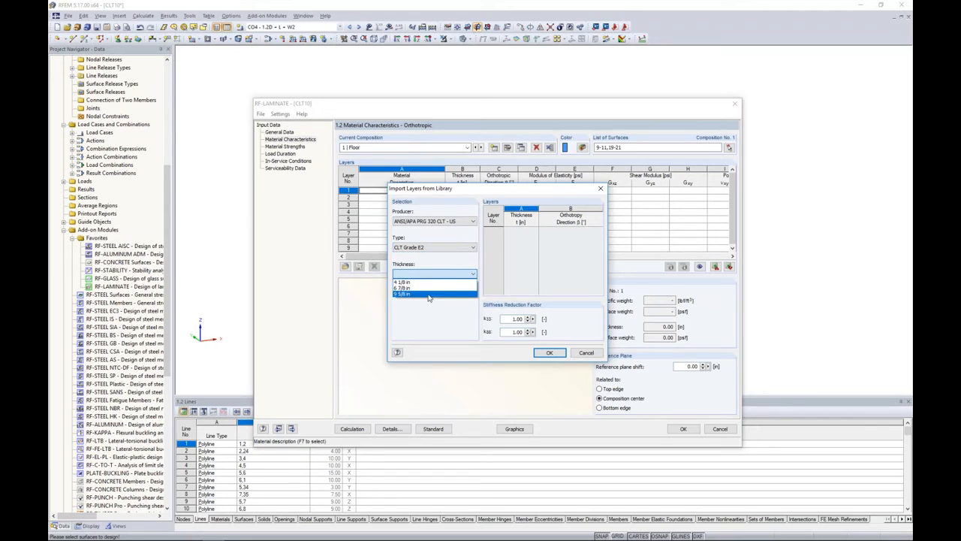
pyautogui.click(428, 289)
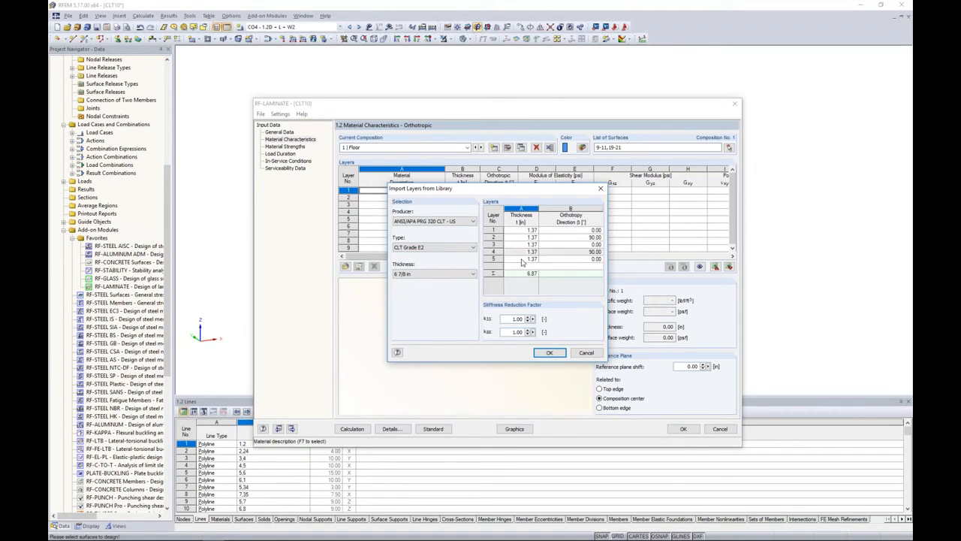
pyautogui.click(549, 352)
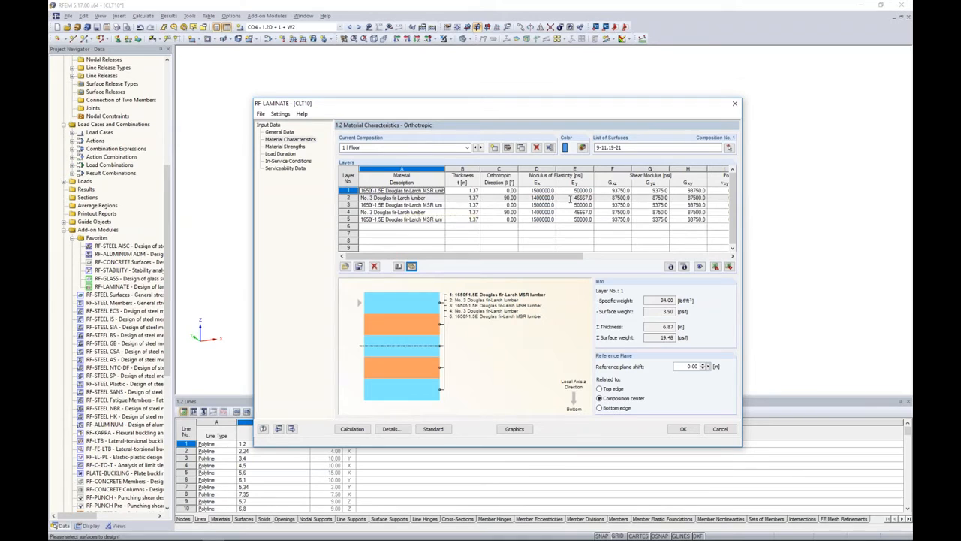
pyautogui.moveTo(565, 259)
pyautogui.mouseDown()
pyautogui.moveTo(669, 263)
pyautogui.moveTo(555, 262)
pyautogui.mouseUp()
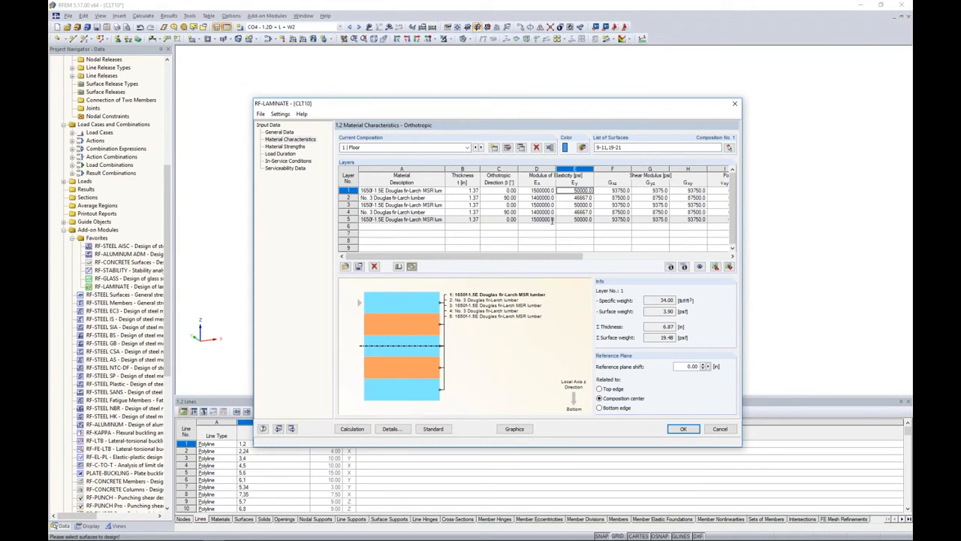
pyautogui.click(279, 147)
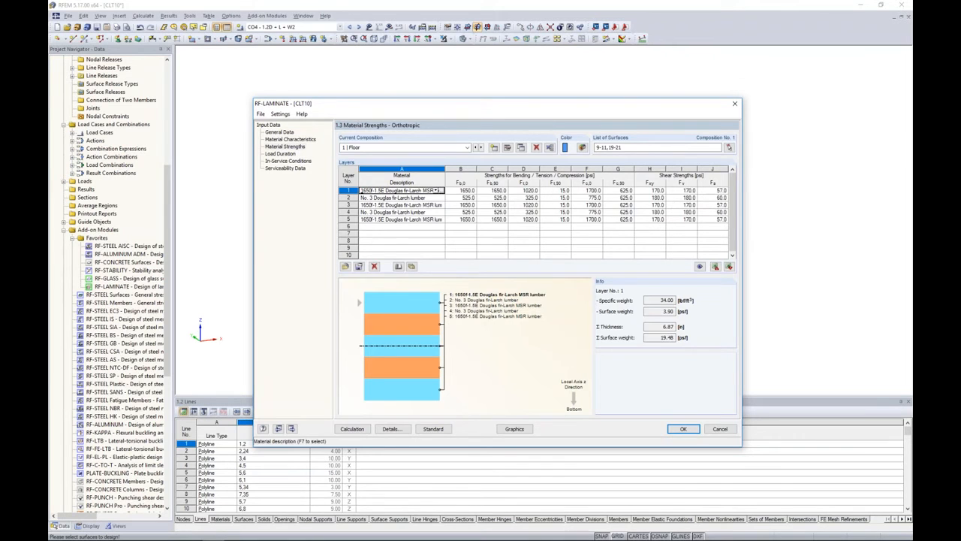
# Step: Add a Walls composition for surfaces 2-8 and 12-18 and import ANSI/APA PRG 320 CLT - US, CLT Grade E2, 6 7/8 in layers
pyautogui.click(293, 139)
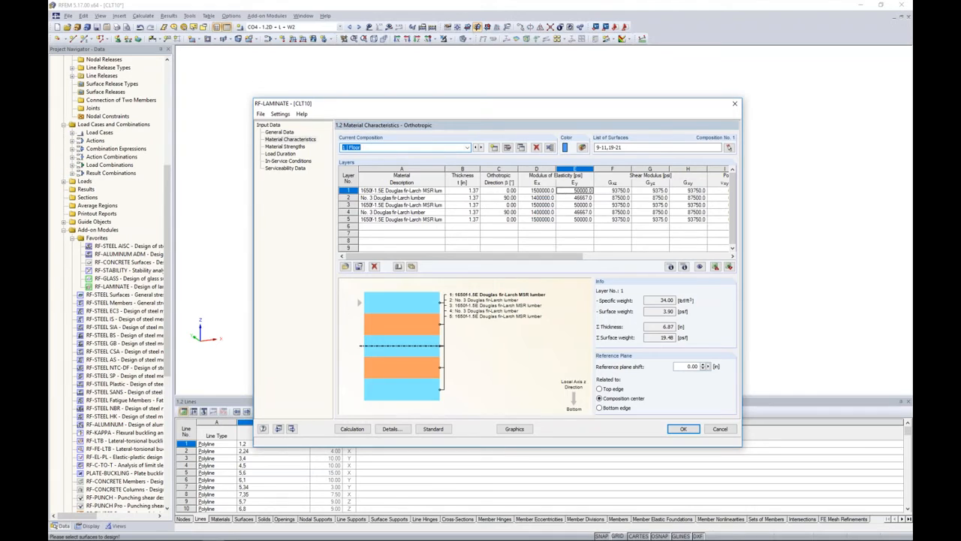
pyautogui.click(494, 147)
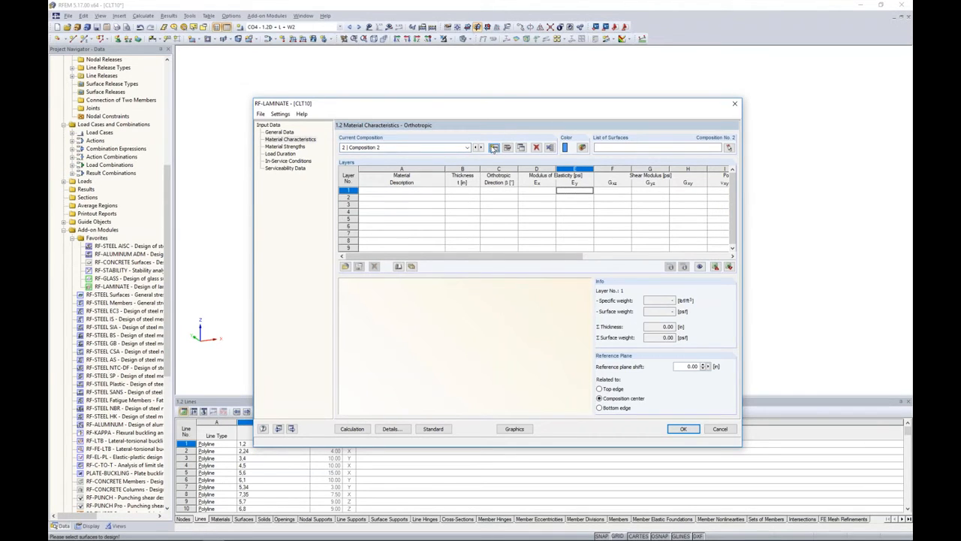
pyautogui.write('Walls')
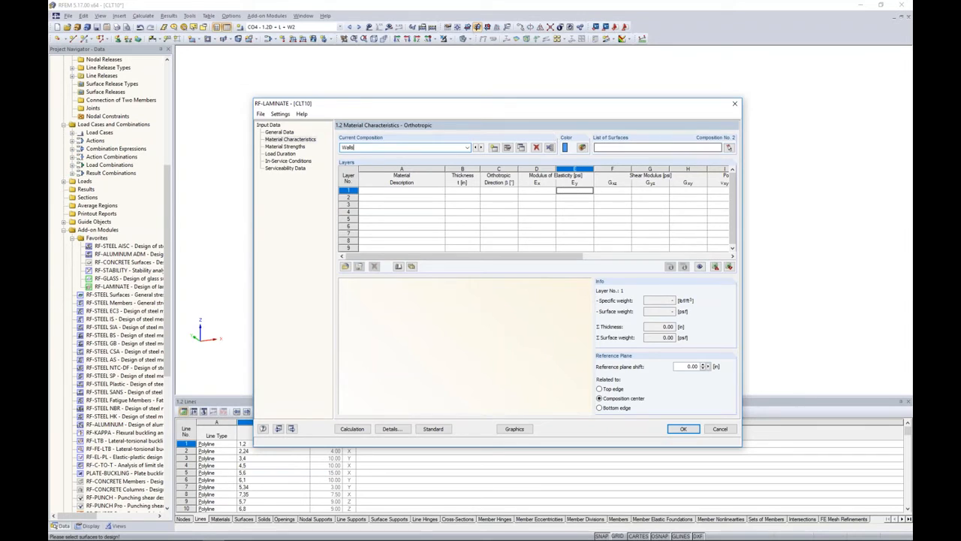
pyautogui.click(729, 147)
pyautogui.keyDown('ctrl'); pyautogui.moveTo(695, 214); pyautogui.dragTo(665, 187, button='middle'); pyautogui.keyUp('ctrl')
pyautogui.moveTo(672, 207); pyautogui.dragTo(300, 157)
pyautogui.moveTo(643, 301); pyautogui.dragTo(258, 239)
pyautogui.keyDown('ctrl'); pyautogui.moveTo(695, 237); pyautogui.dragTo(768, 283, button='middle'); pyautogui.keyUp('ctrl')
pyautogui.click(154, 86)
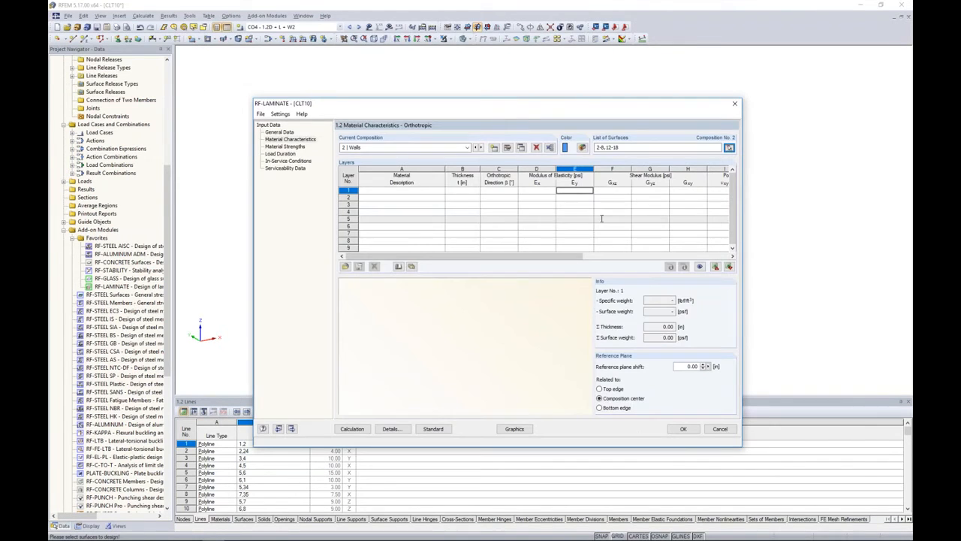
pyautogui.click(411, 267)
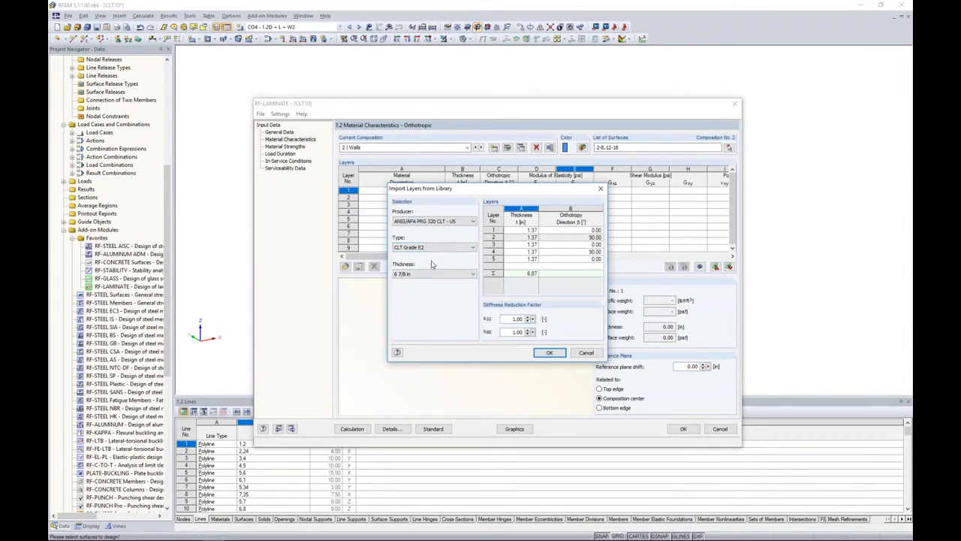
pyautogui.click(549, 354)
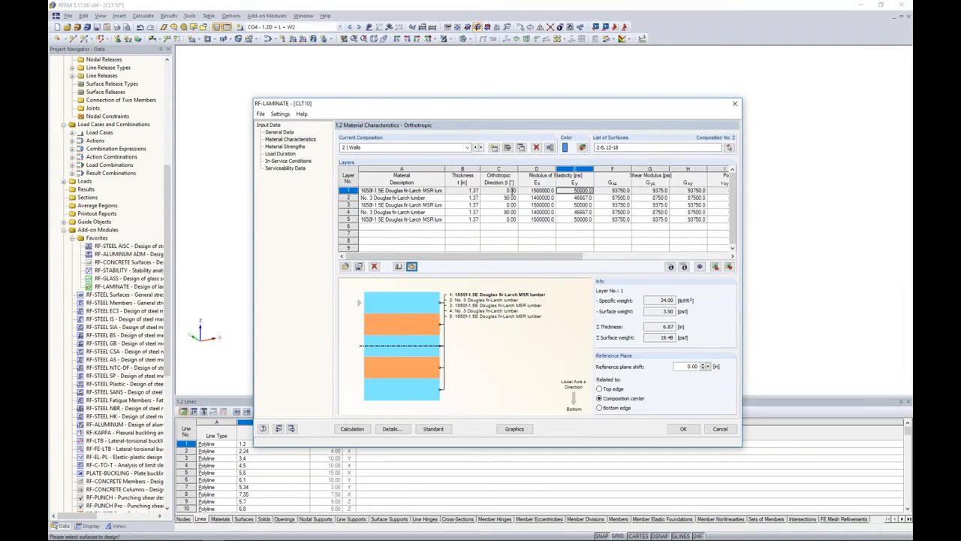
# Step: In the Walls composition's details, enable cross laminated timber without glue at narrow sides and shear failure in glued contact surface
pyautogui.click(508, 147)
pyautogui.moveTo(508, 131); pyautogui.dragTo(508, 181)
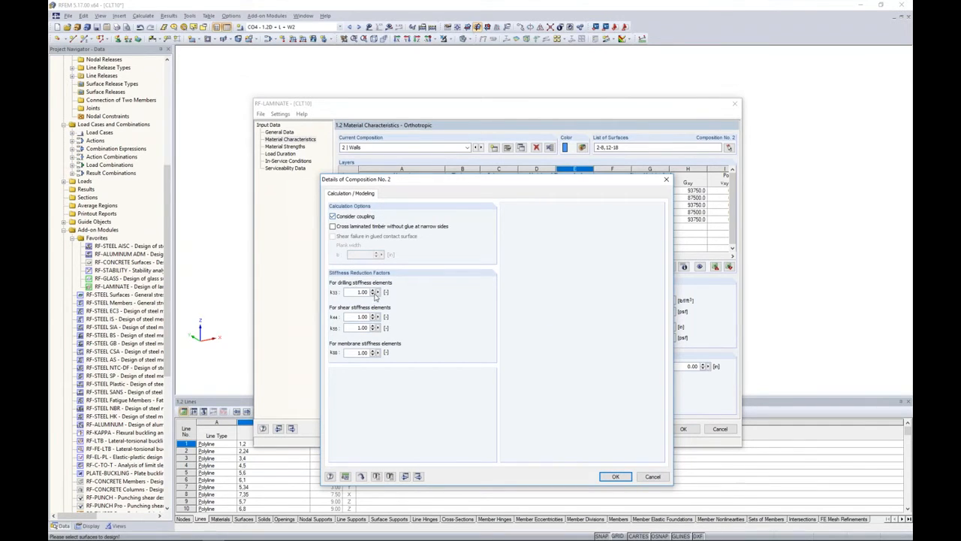
pyautogui.click(342, 227)
pyautogui.click(334, 237)
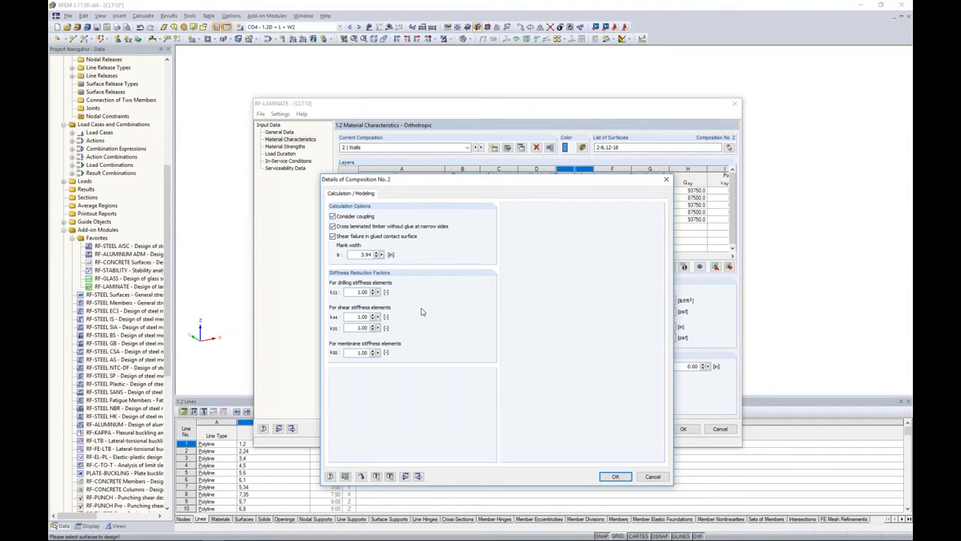
# Step: Switch to the PowerPoint slide show to examine the RF-LAMINATE calculation options for coupling and narrow sides without glue
pyautogui.press('super+Tab')
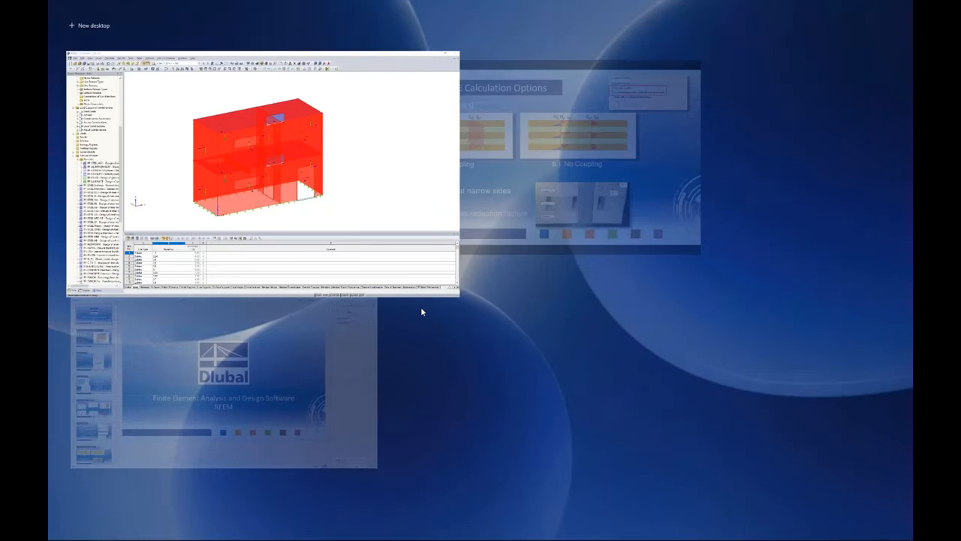
pyautogui.click(526, 151)
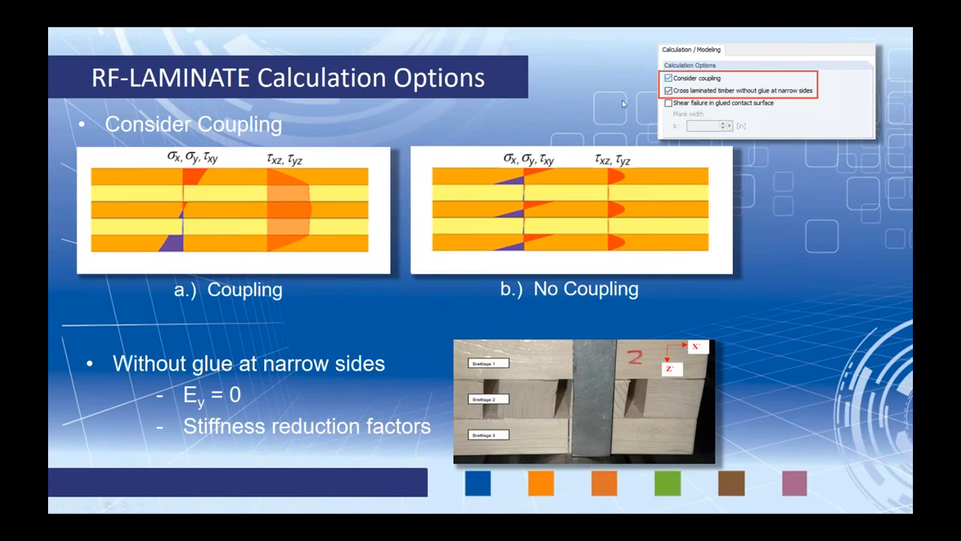
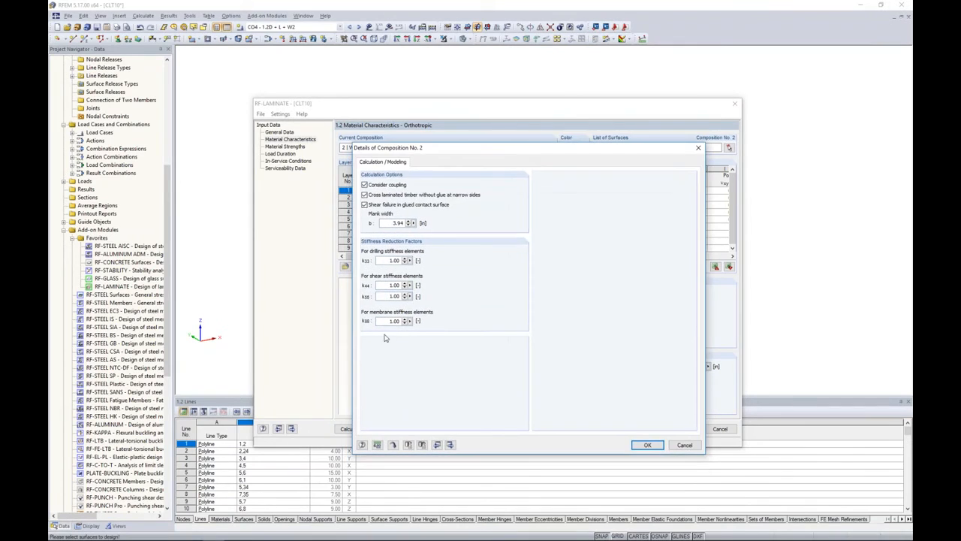
# Step: Set the Walls composition's plank width to 4.0 in, with stiffness reduction factors of 0.4 for k33 and 0.59 for k88
pyautogui.doubleClick(396, 224)
pyautogui.write('4.0')
pyautogui.doubleClick(395, 259)
pyautogui.write('0.4')
pyautogui.doubleClick(389, 322)
pyautogui.write('0.59')
pyautogui.click(648, 445)
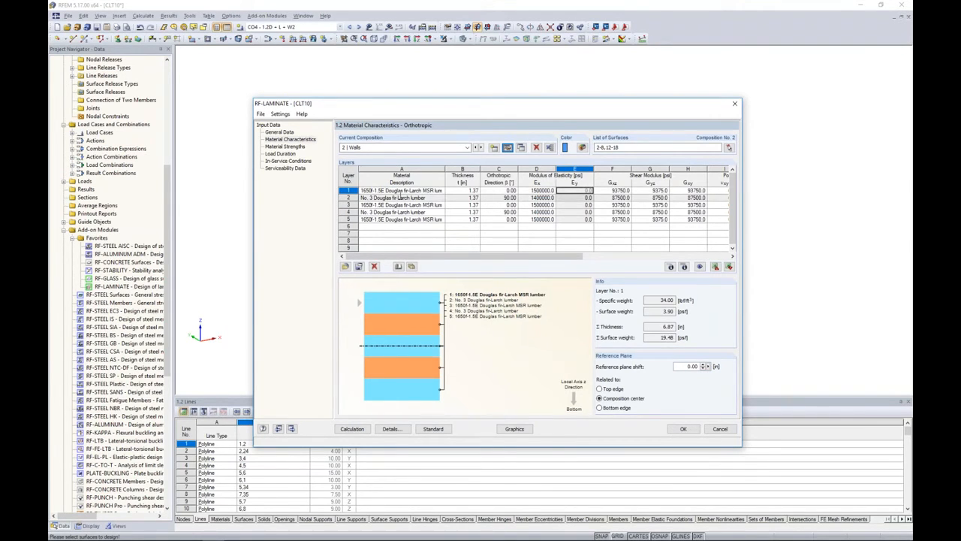
# Step: Examine the partial stiffness matrix elements of the Walls composition's first layer and the composition's extended stiffness matrix elements
pyautogui.click(453, 148)
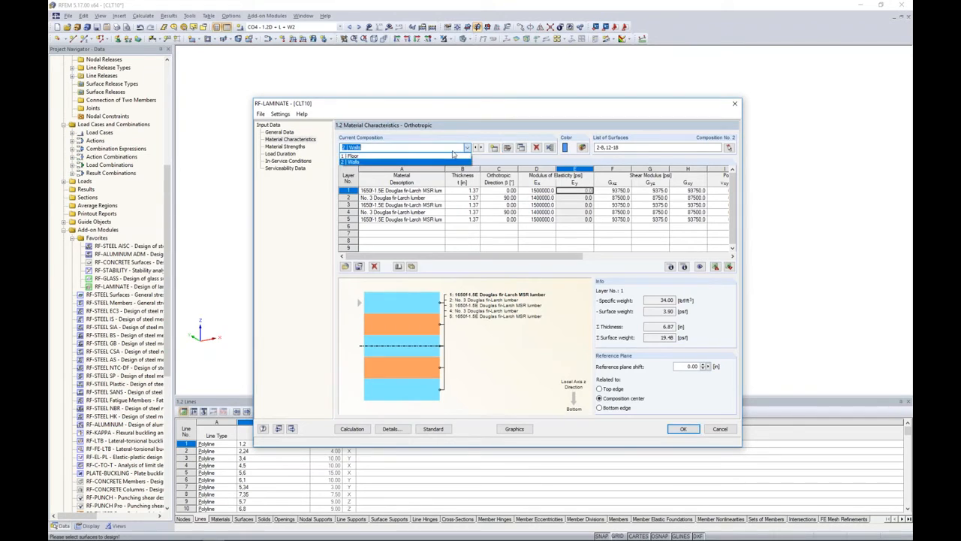
pyautogui.click(451, 162)
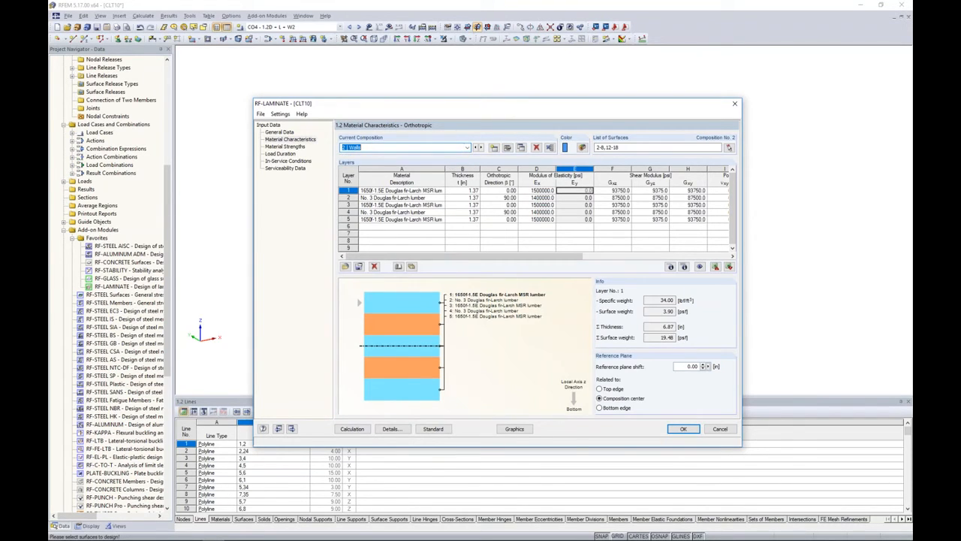
pyautogui.click(435, 192)
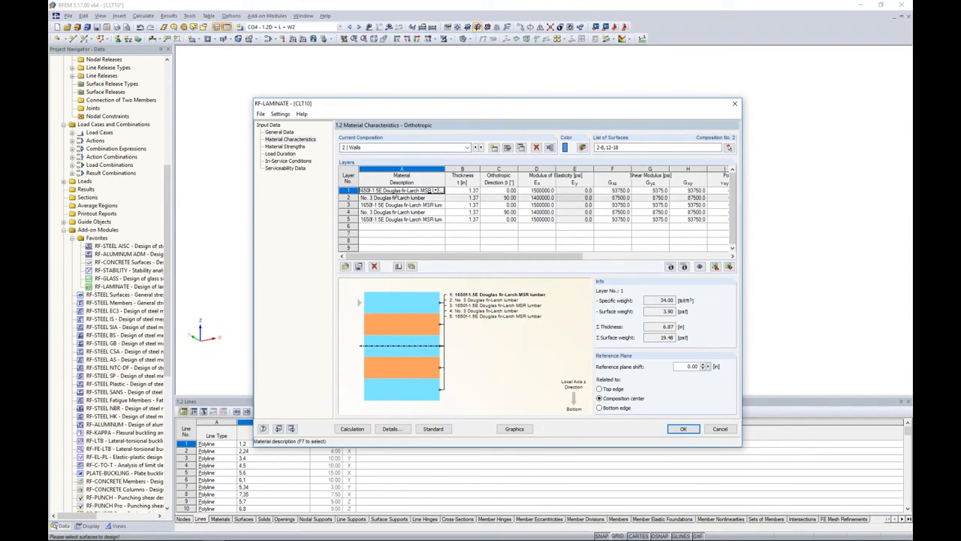
pyautogui.click(671, 267)
pyautogui.moveTo(596, 184); pyautogui.dragTo(507, 205)
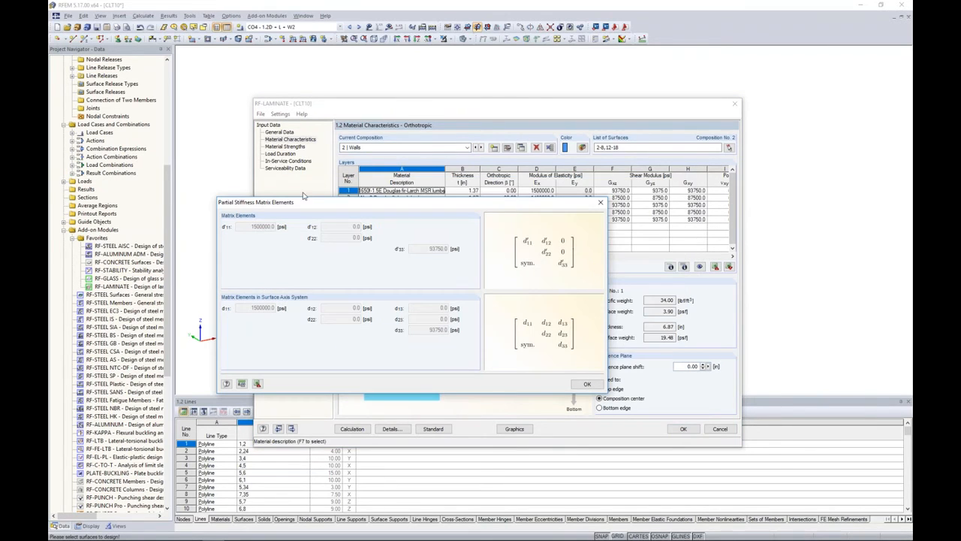
pyautogui.click(600, 202)
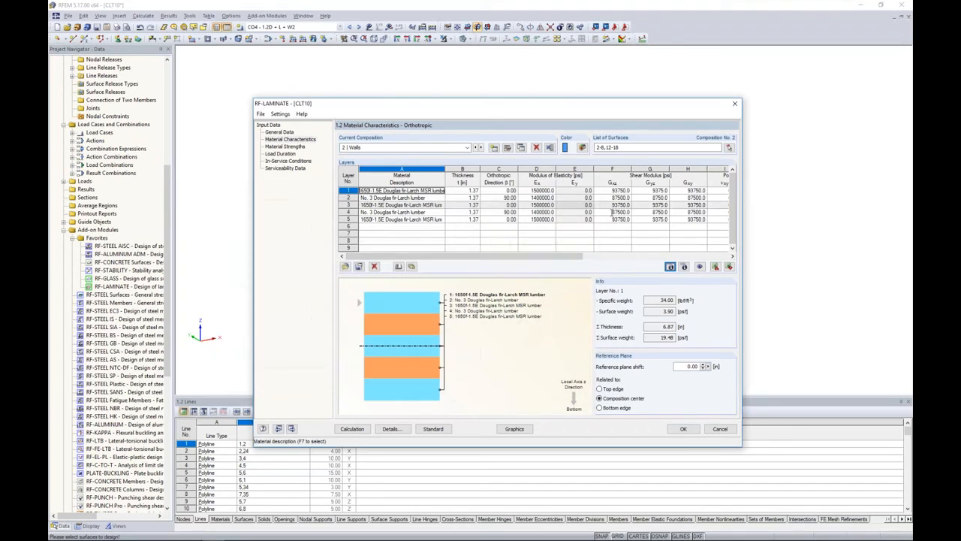
pyautogui.click(684, 268)
pyautogui.moveTo(592, 154); pyautogui.dragTo(530, 240)
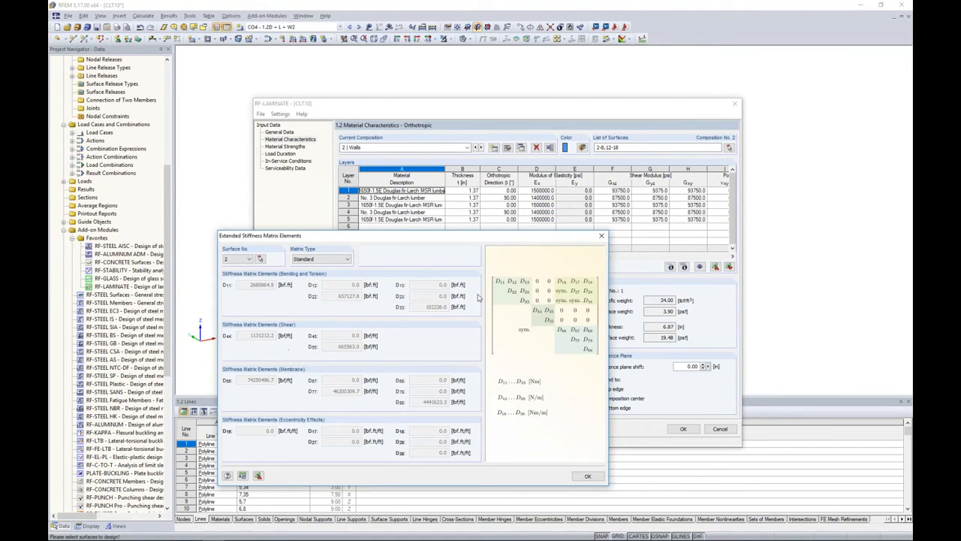
pyautogui.click(591, 475)
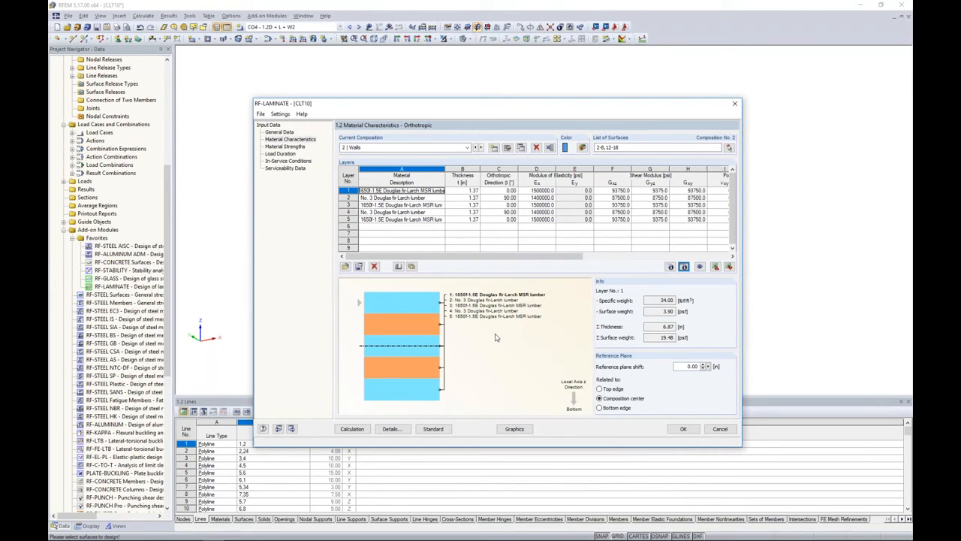
# Step: Include both torsional shear interaction stresses, in x and y, in the displayed stresses for the top/bottom and middle layers
pyautogui.click(286, 147)
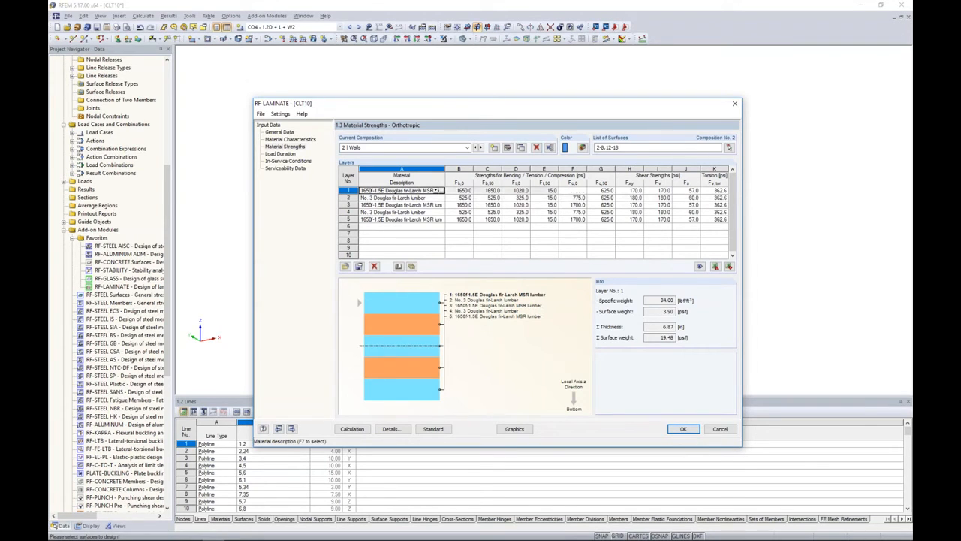
pyautogui.click(391, 429)
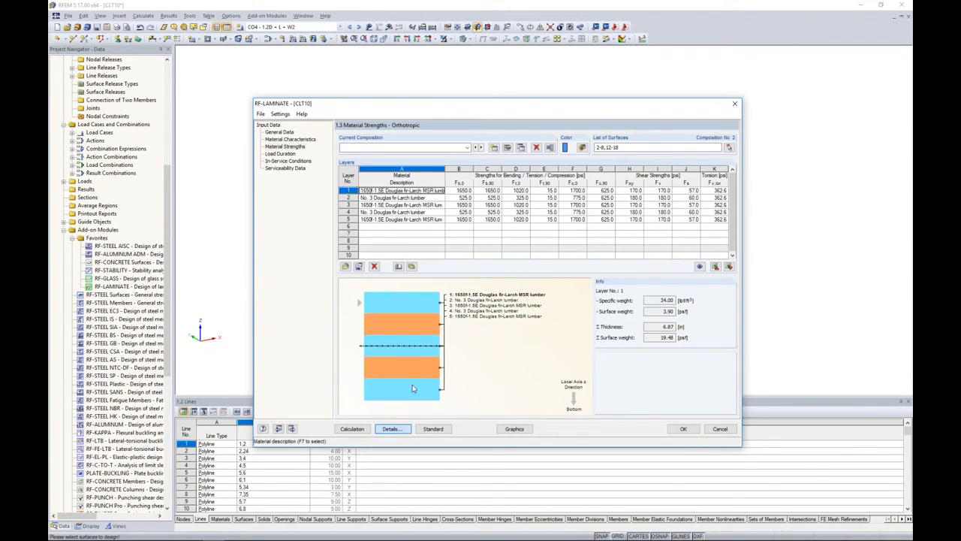
pyautogui.click(344, 296)
pyautogui.click(343, 304)
pyautogui.click(422, 296)
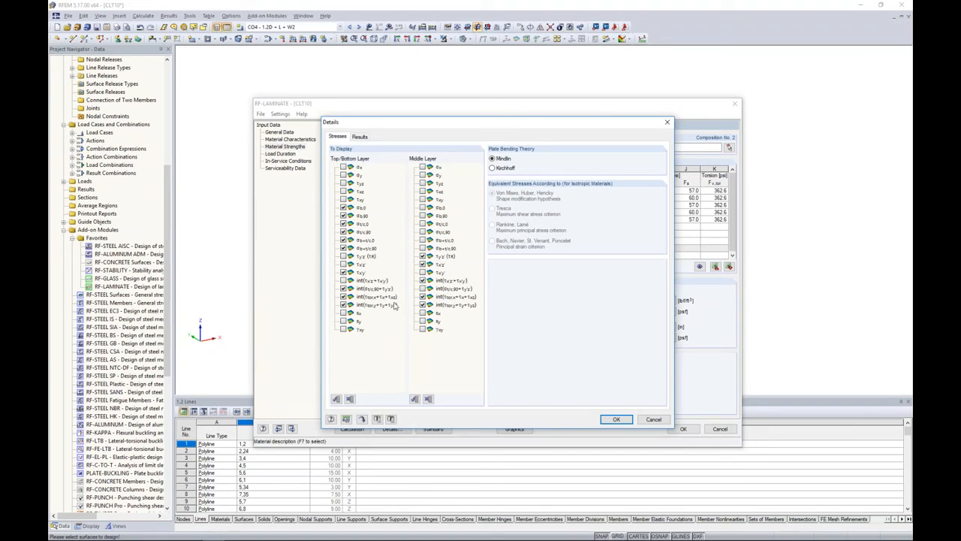
pyautogui.click(615, 419)
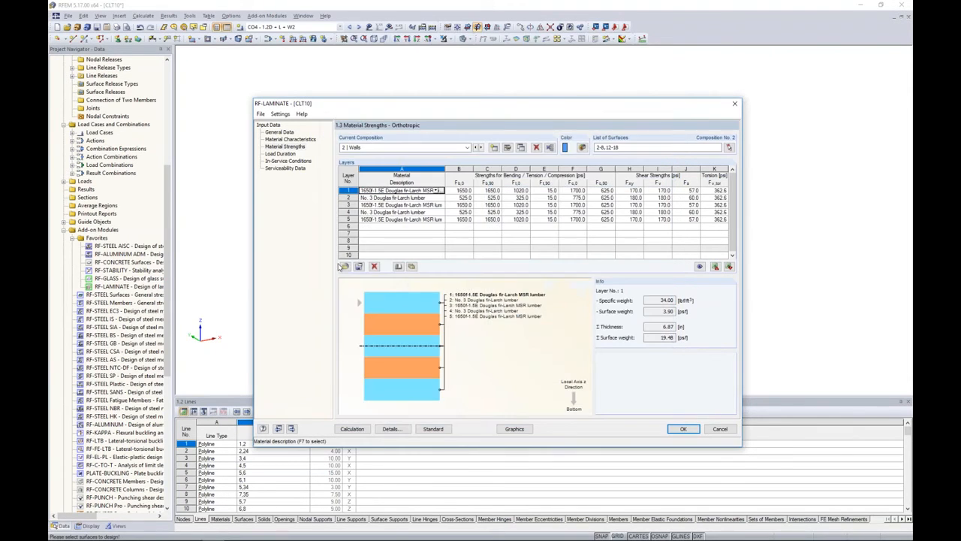
# Step: Review the load duration factors, the in-service conditions of the surfaces and the serviceability data
pyautogui.click(281, 154)
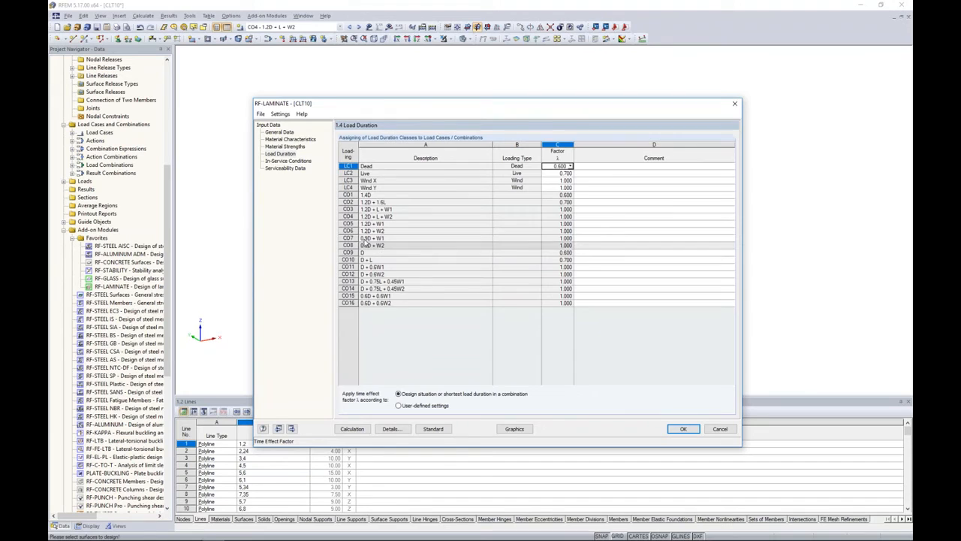
pyautogui.click(289, 161)
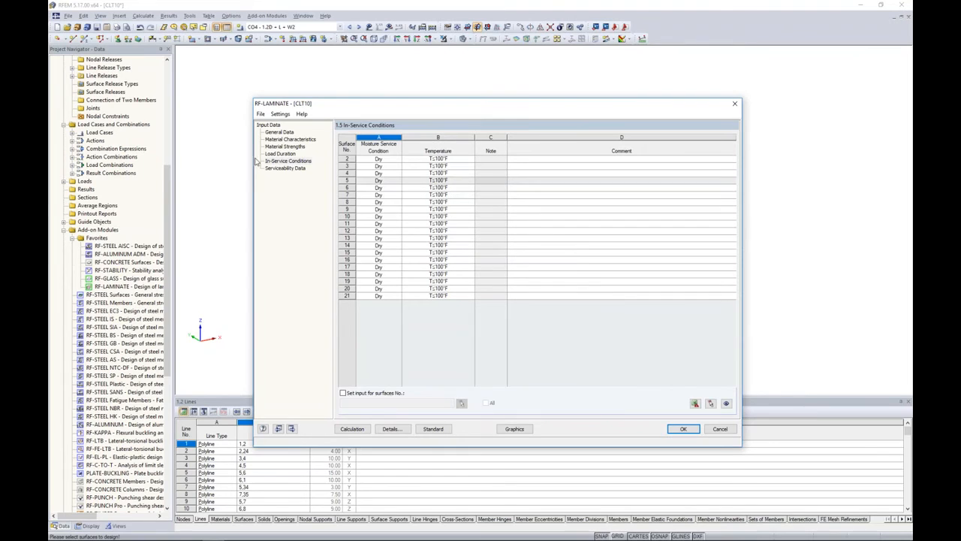
pyautogui.click(280, 168)
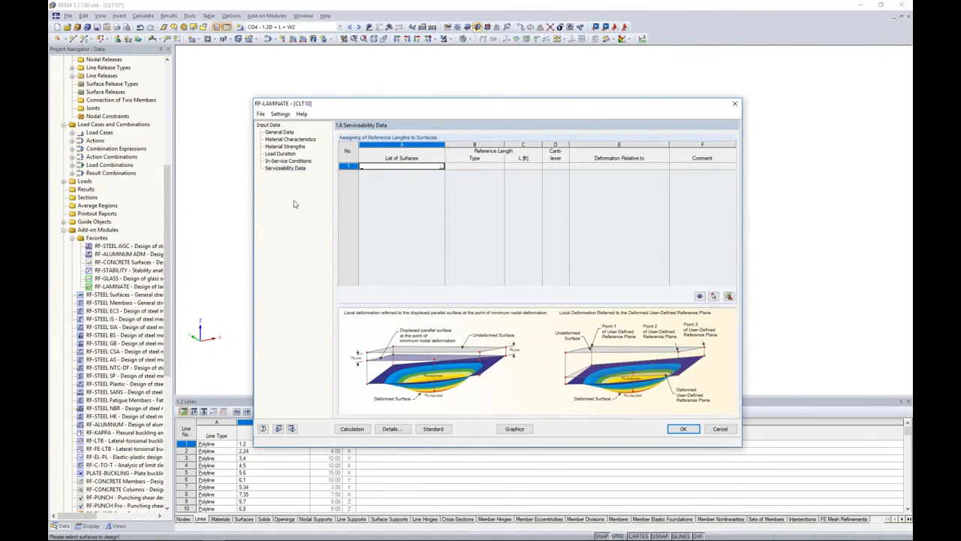
# Step: Assign the roof and intermediate floor surfaces 9-11 and 19-21 to the first serviceability entry by selecting them in the model
pyautogui.click(442, 167)
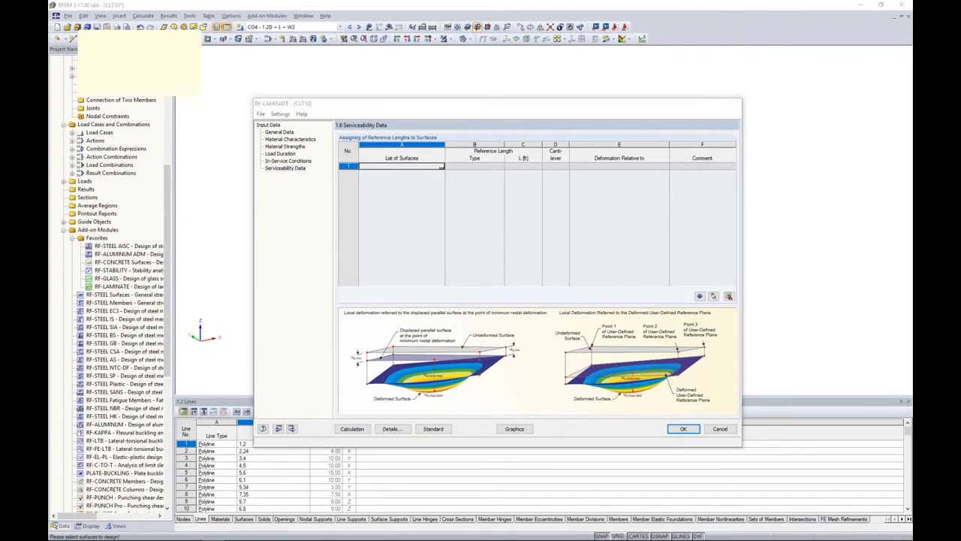
pyautogui.keyDown('ctrl'); pyautogui.moveTo(638, 218); pyautogui.dragTo(606, 201, button='middle'); pyautogui.keyUp('ctrl')
pyautogui.moveTo(317, 106); pyautogui.dragTo(632, 153)
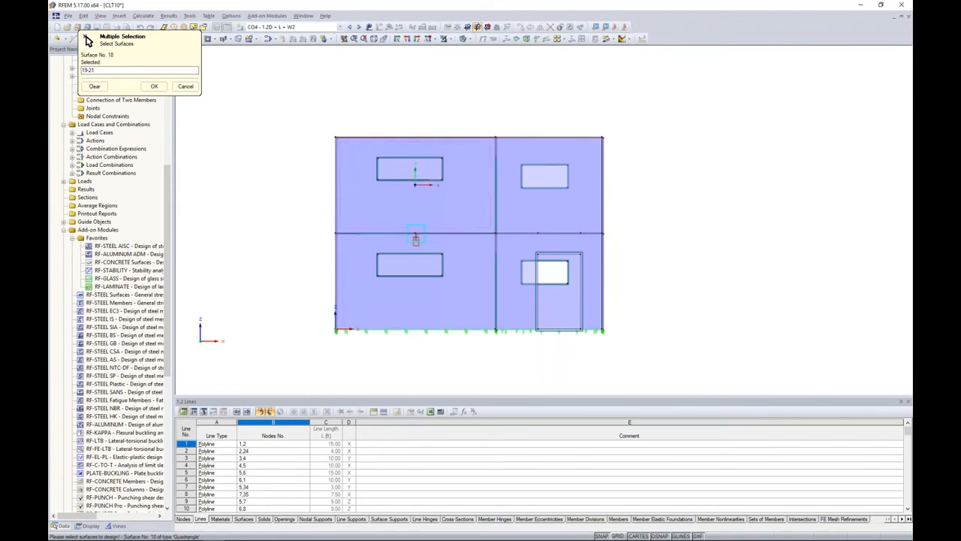
pyautogui.moveTo(316, 215); pyautogui.dragTo(618, 256)
pyautogui.keyDown('ctrl'); pyautogui.moveTo(619, 256); pyautogui.dragTo(659, 261, button='middle'); pyautogui.keyUp('ctrl')
pyautogui.click(154, 87)
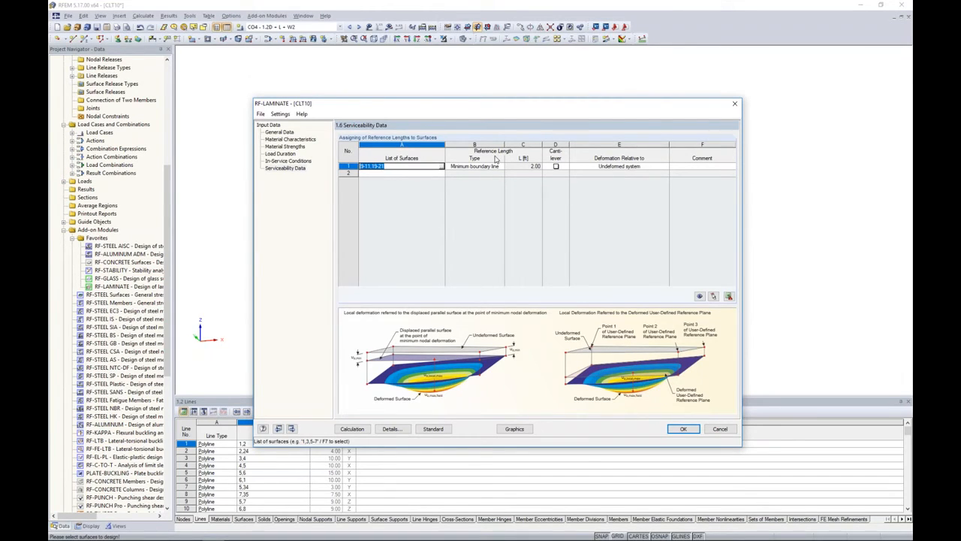
# Step: Review the limiting deflections for spans and cantilevers in the NDS-2018 LRFD standard's serviceability limits
pyautogui.click(428, 430)
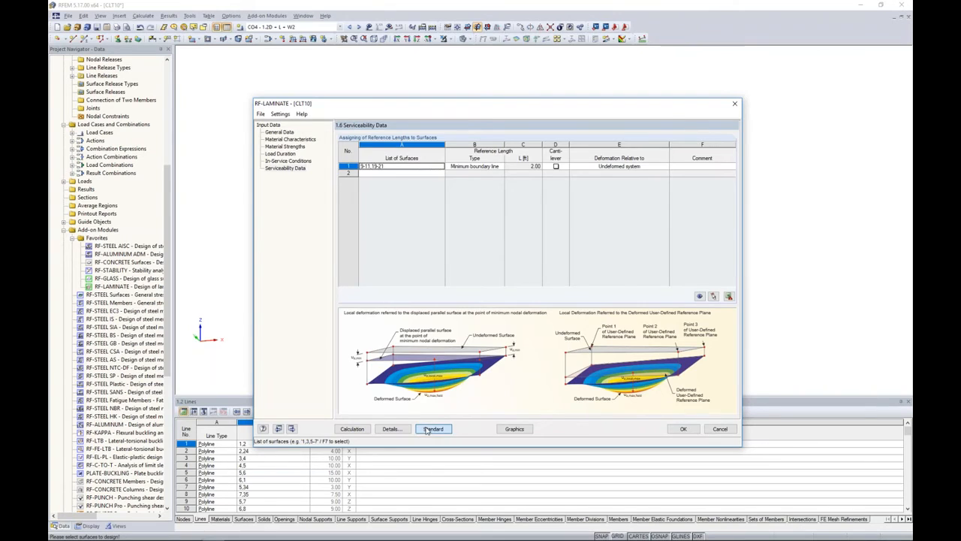
pyautogui.click(375, 139)
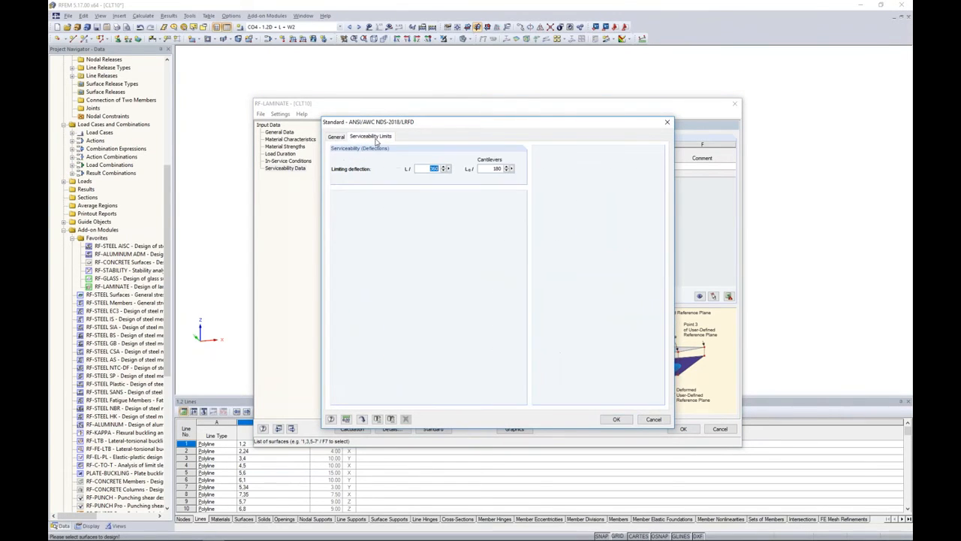
pyautogui.click(431, 168)
pyautogui.click(492, 168)
pyautogui.click(616, 420)
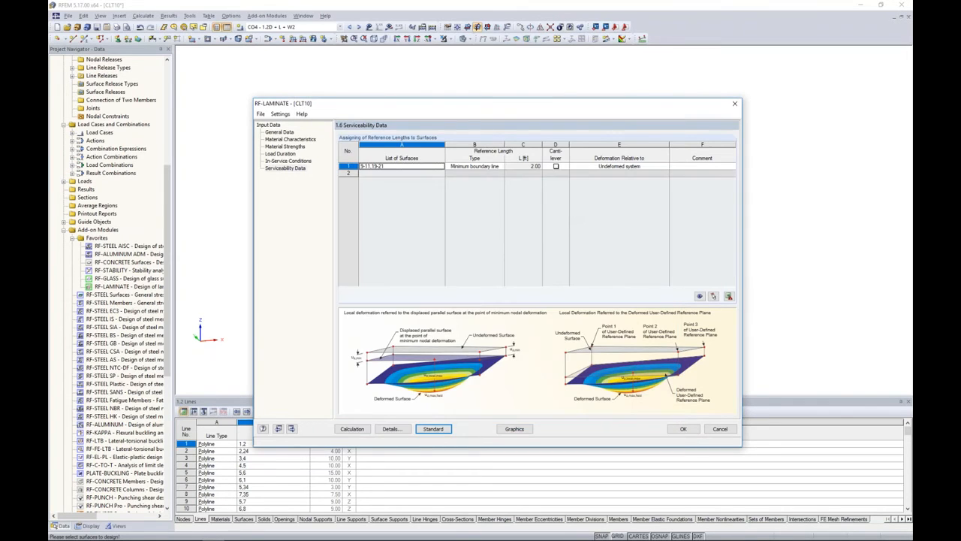
# Step: Set the reference length type of surfaces 9-11 and 19-21 to Maximum boundary line
pyautogui.click(495, 167)
pyautogui.click(500, 167)
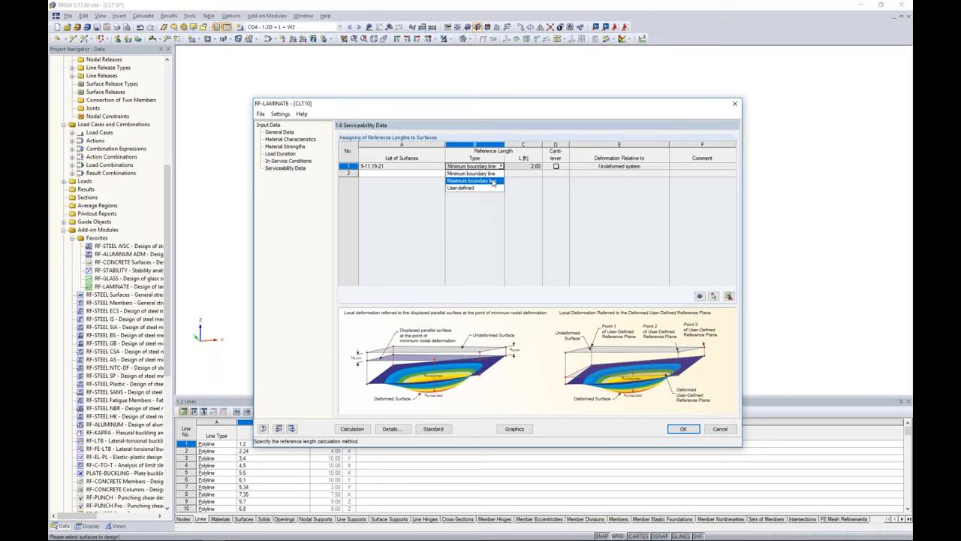
pyautogui.click(473, 181)
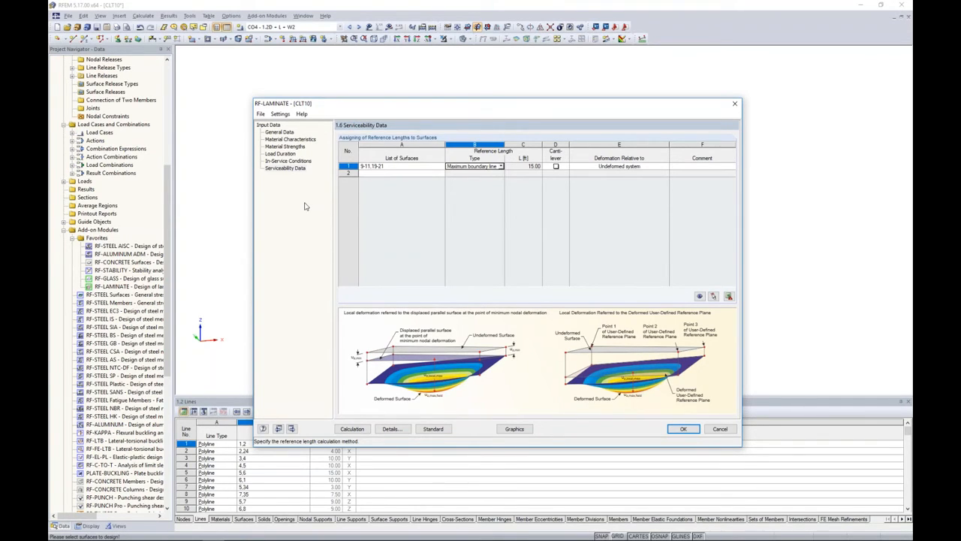
# Step: Check the Walls layers' orthotropic directions against the model, accept the RF-LAMINATE input and save the model
pyautogui.click(295, 140)
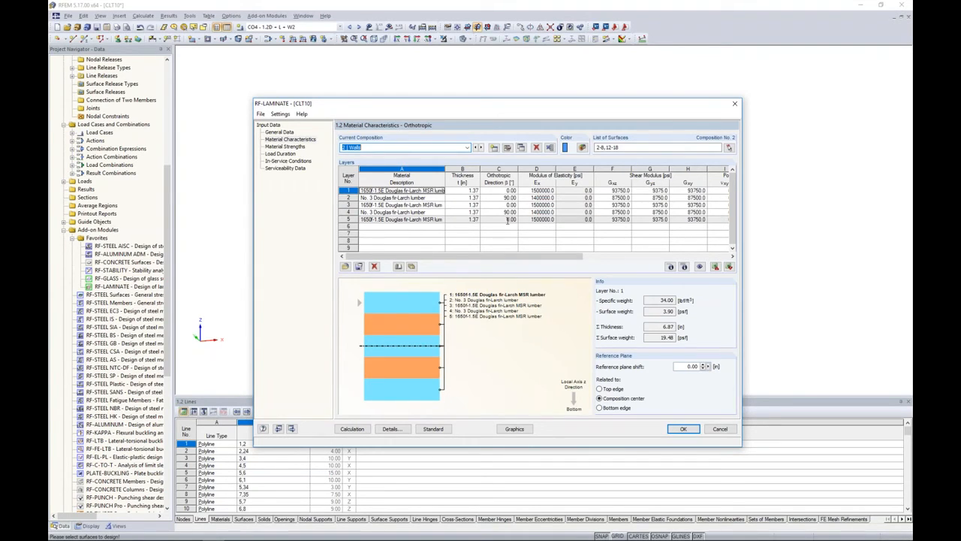
pyautogui.moveTo(481, 103); pyautogui.dragTo(444, 233)
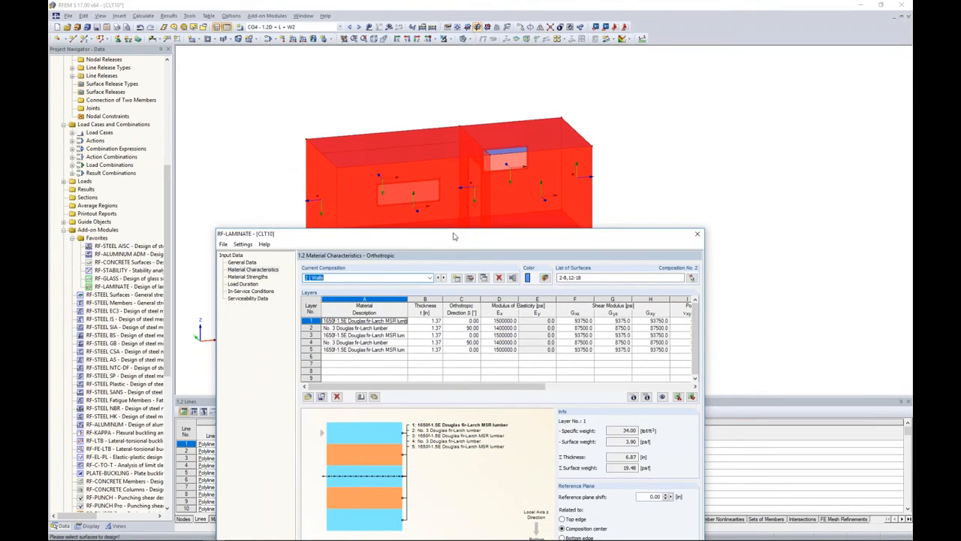
pyautogui.moveTo(453, 237); pyautogui.dragTo(482, 100)
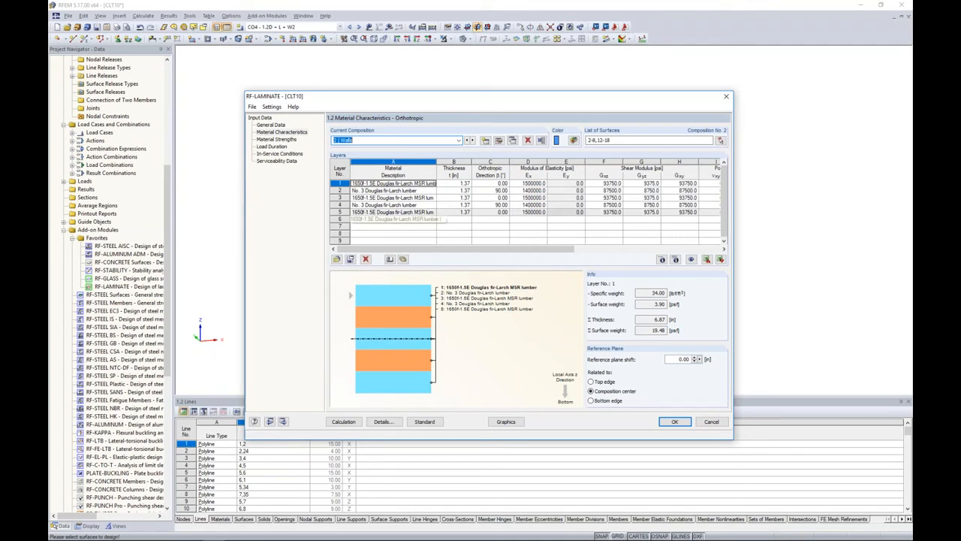
pyautogui.click(665, 422)
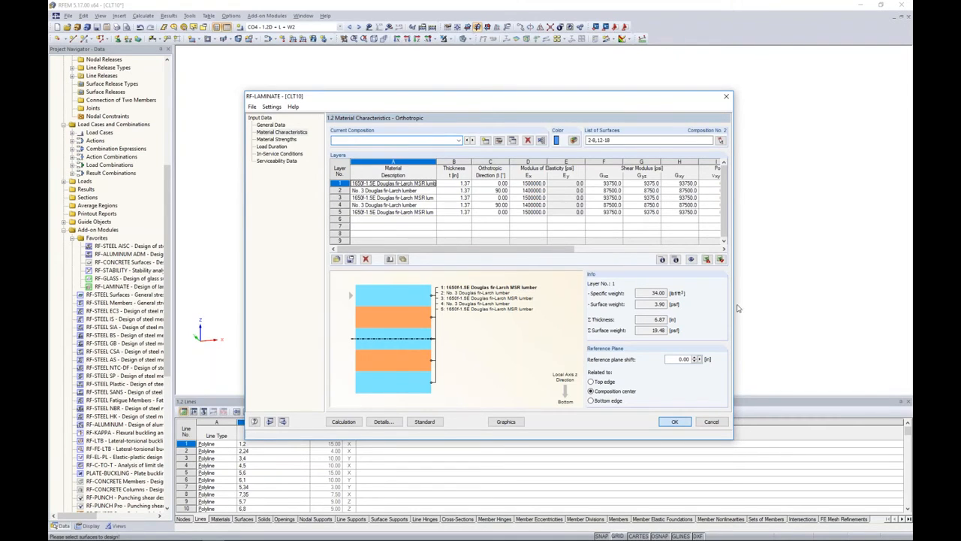
pyautogui.keyDown('ctrl'); pyautogui.moveTo(624, 254); pyautogui.dragTo(669, 258, button='middle'); pyautogui.keyUp('ctrl')
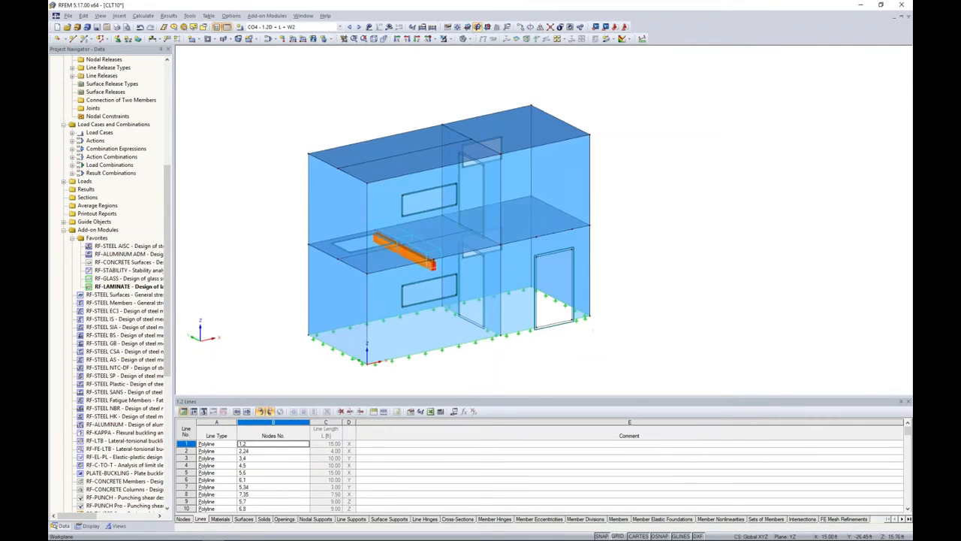
pyautogui.click(97, 28)
# Step: Review the laminate stiffness and material assigned to upper-storey wall surface 13
pyautogui.doubleClick(557, 193)
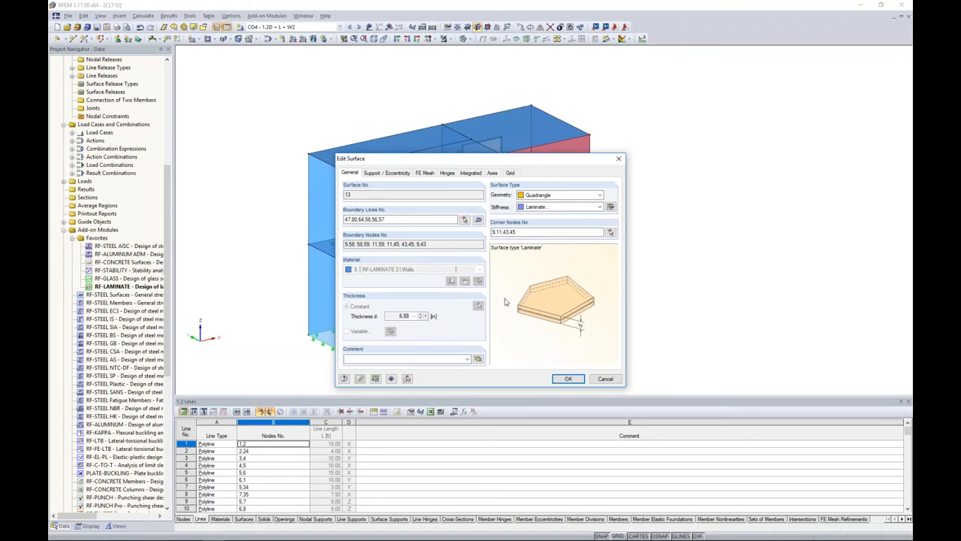
pyautogui.click(569, 379)
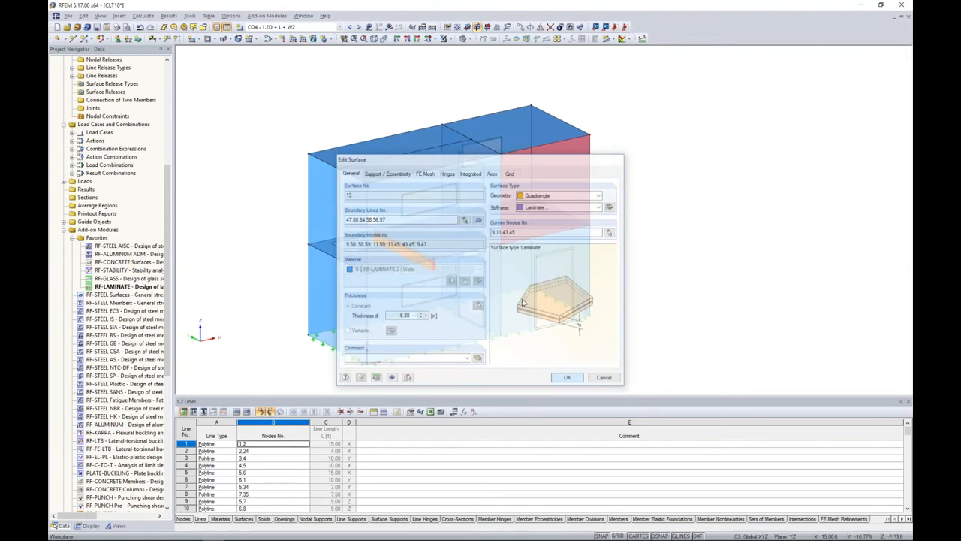
# Step: Turn on the surfaces' local axis systems and examine their orientation on lower-storey wall surface 7
pyautogui.rightClick(568, 183)
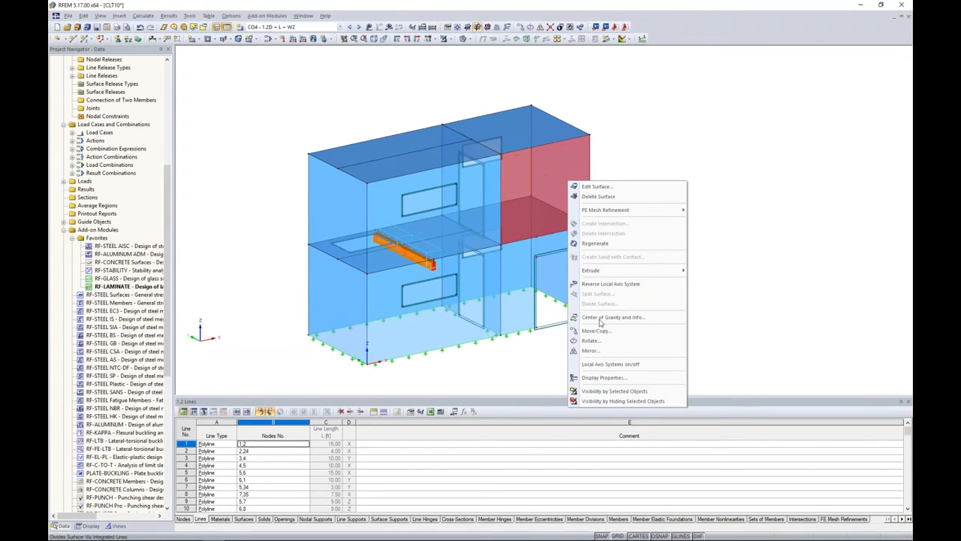
pyautogui.click(604, 365)
pyautogui.click(629, 290)
pyautogui.moveTo(628, 302); pyautogui.dragTo(670, 275, button='middle')
pyautogui.scroll(3, 376, 278)
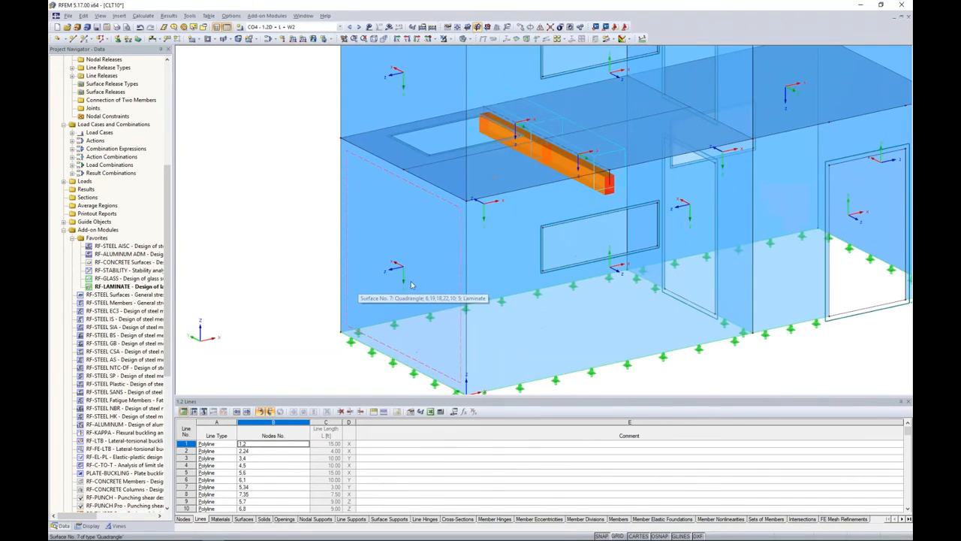
pyautogui.moveTo(413, 285); pyautogui.dragTo(381, 216, button='middle')
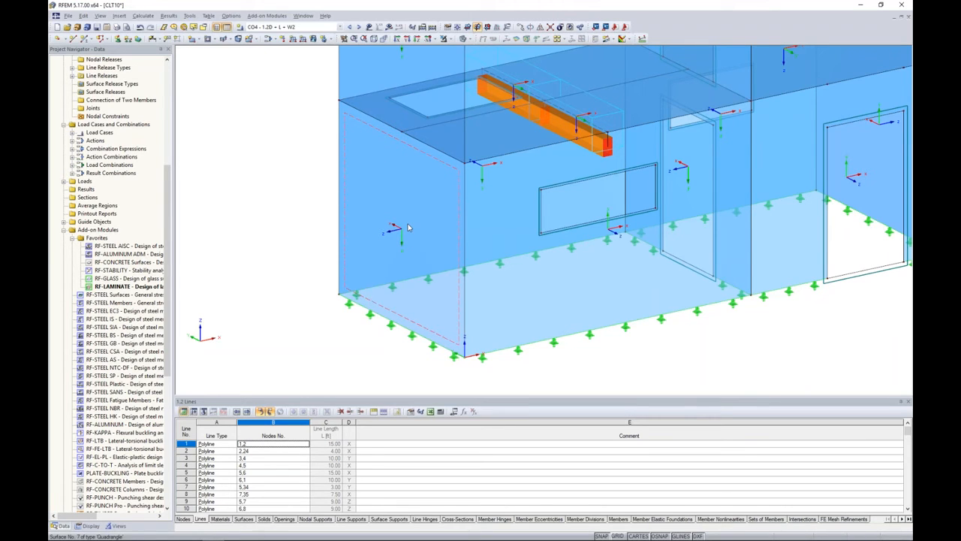
pyautogui.scroll(-3, 409, 227)
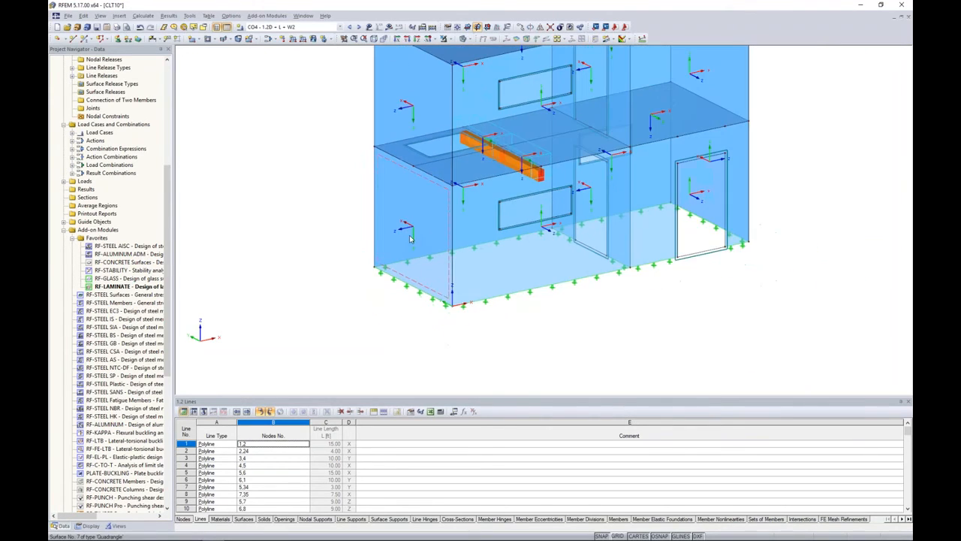
# Step: Align the local x-axis of wall surfaces 2-8 and 12-18 on both storeys parallel to vertical line 12
pyautogui.scroll(-2, 534, 276)
pyautogui.moveTo(535, 276); pyautogui.dragTo(479, 265, button='middle')
pyautogui.moveTo(726, 260); pyautogui.dragTo(344, 228)
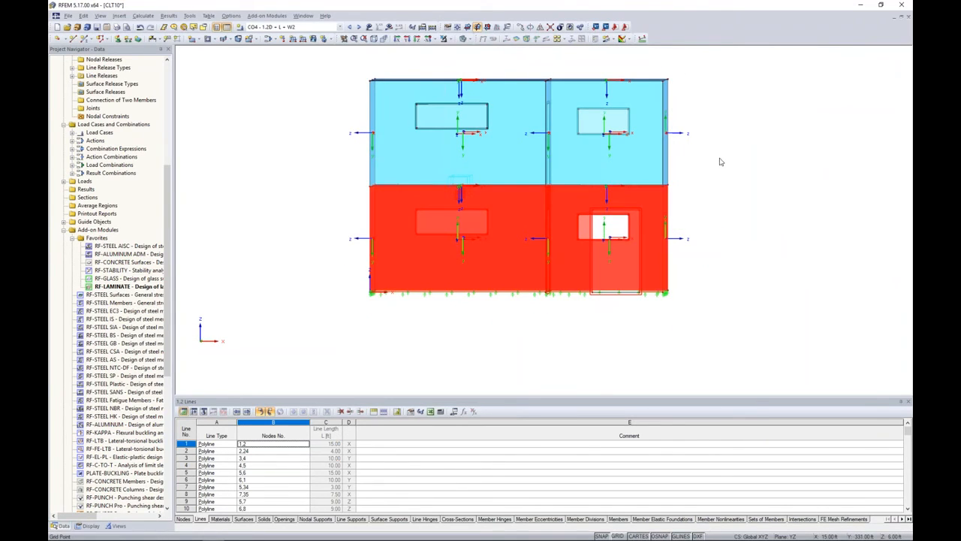
pyautogui.keyDown('ctrl'); pyautogui.moveTo(722, 157); pyautogui.dragTo(339, 109); pyautogui.keyUp('ctrl')
pyautogui.keyDown('ctrl'); pyautogui.moveTo(344, 114); pyautogui.dragTo(409, 169, button='middle'); pyautogui.keyUp('ctrl')
pyautogui.doubleClick(643, 106)
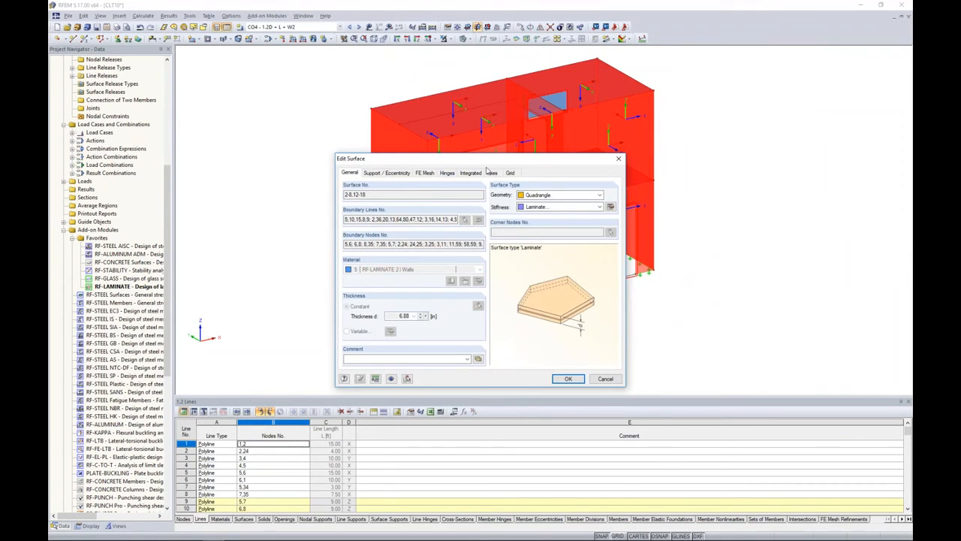
pyautogui.click(492, 174)
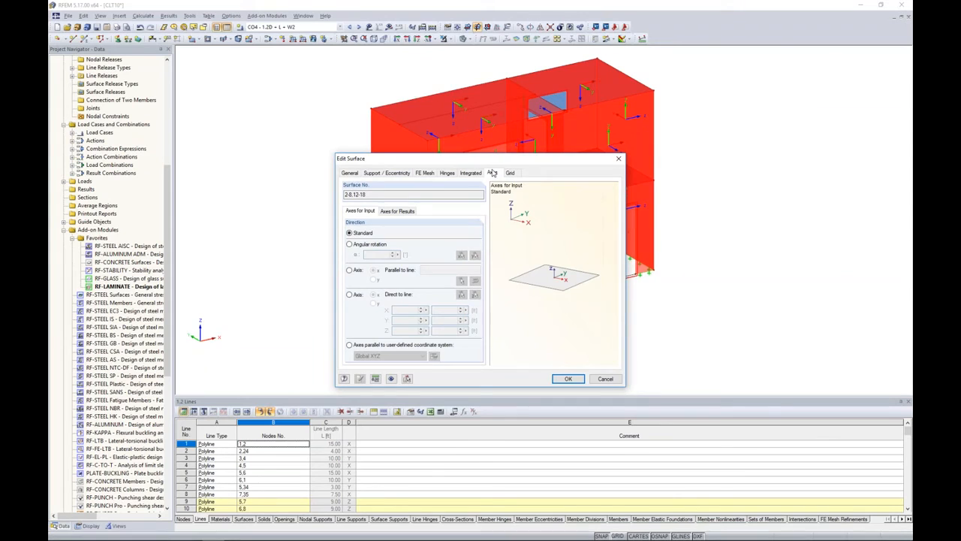
pyautogui.click(348, 270)
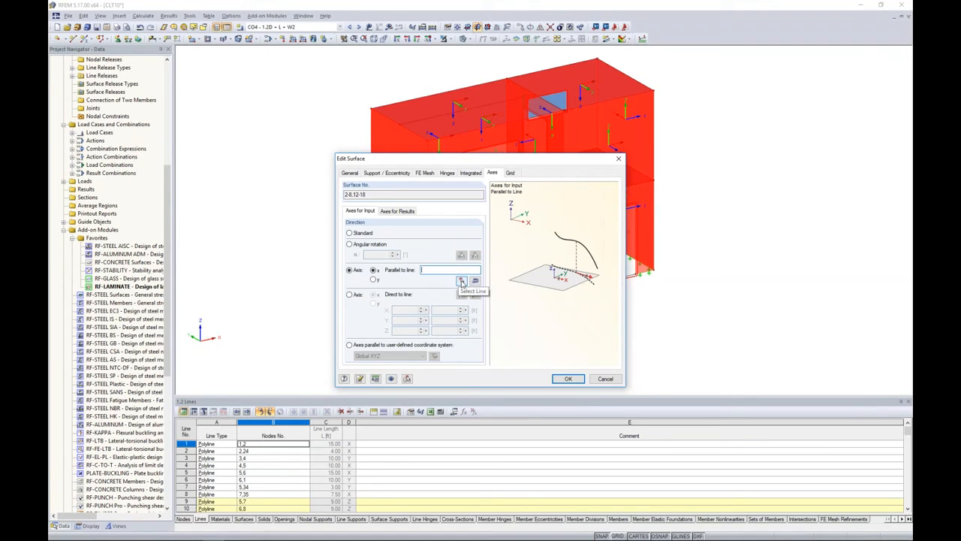
pyautogui.click(462, 281)
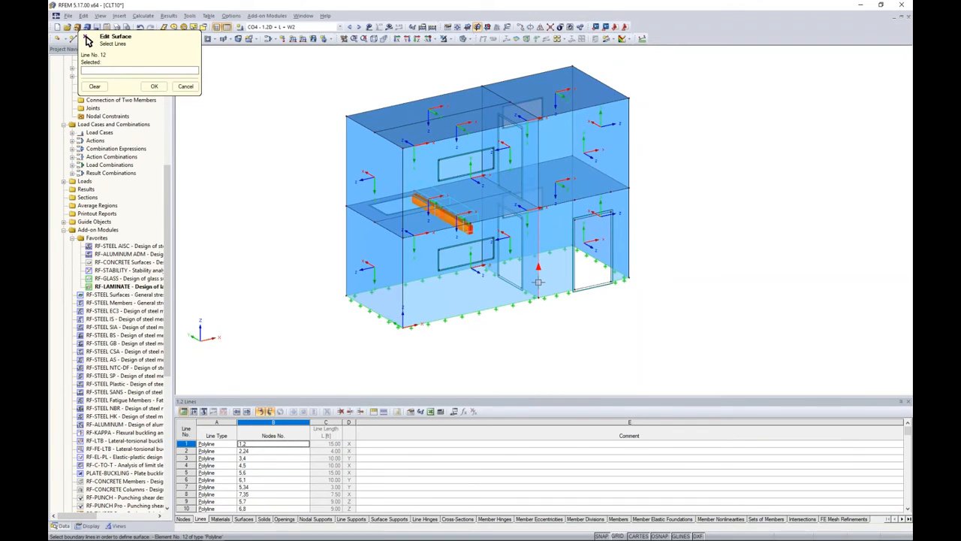
pyautogui.click(538, 283)
pyautogui.click(154, 87)
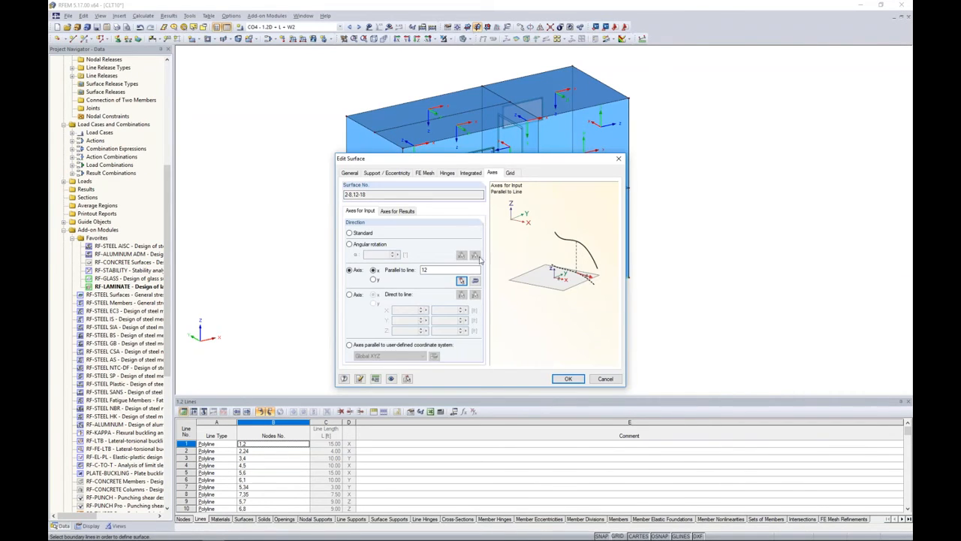
pyautogui.click(568, 378)
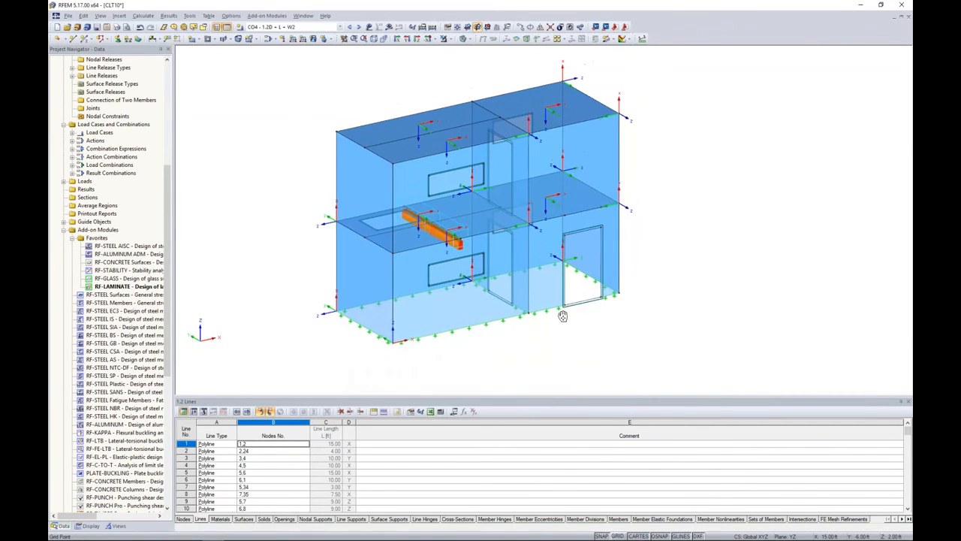
# Step: Check the new local axes of the walls and turn off the display of the surface axis systems
pyautogui.scroll(3, 514, 289)
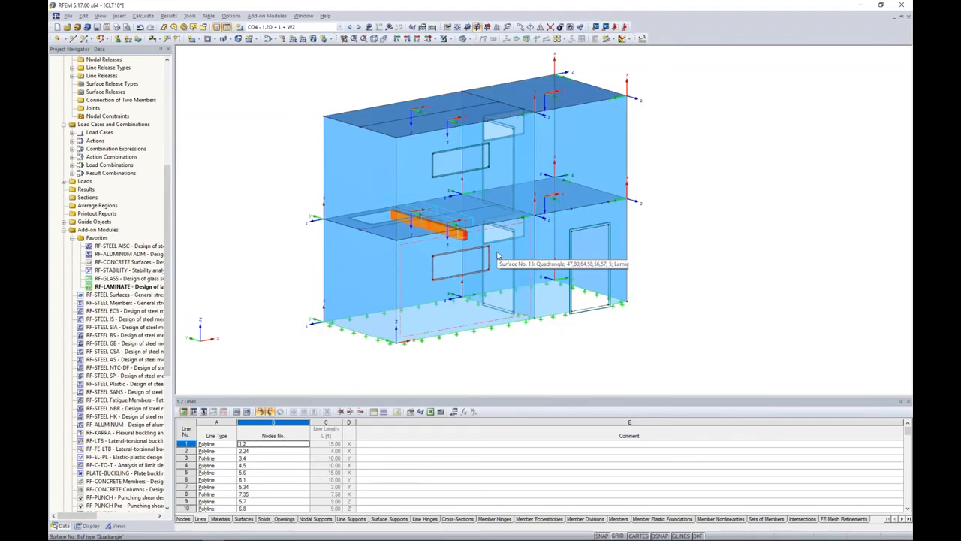
pyautogui.scroll(2, 567, 274)
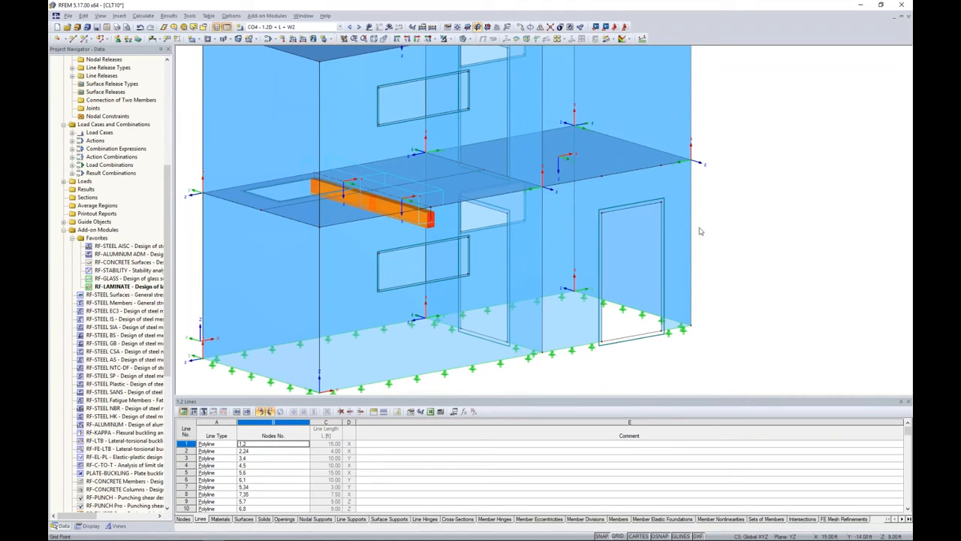
pyautogui.rightClick(677, 213)
pyautogui.click(702, 397)
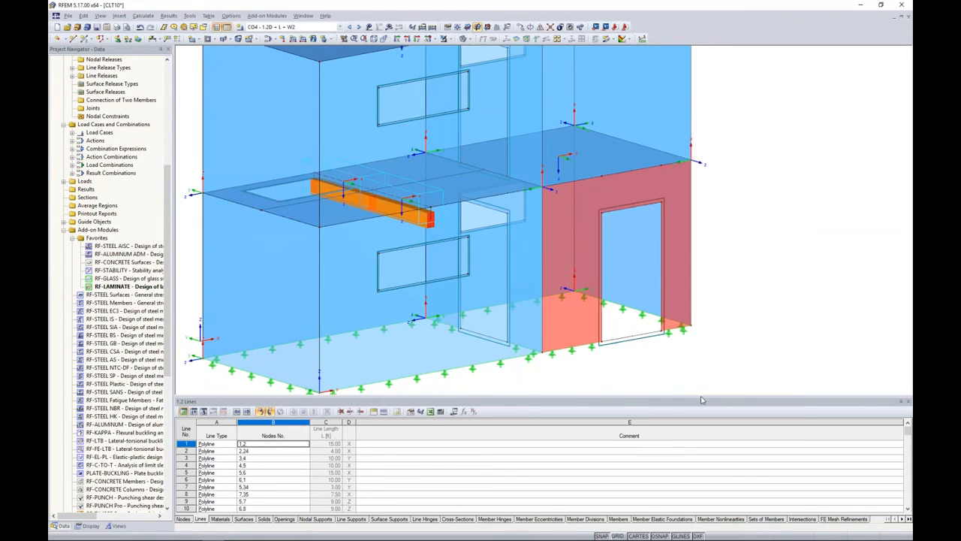
pyautogui.scroll(-3, 748, 268)
pyautogui.keyDown('ctrl'); pyautogui.moveTo(748, 267); pyautogui.dragTo(715, 284, button='middle'); pyautogui.keyUp('ctrl')
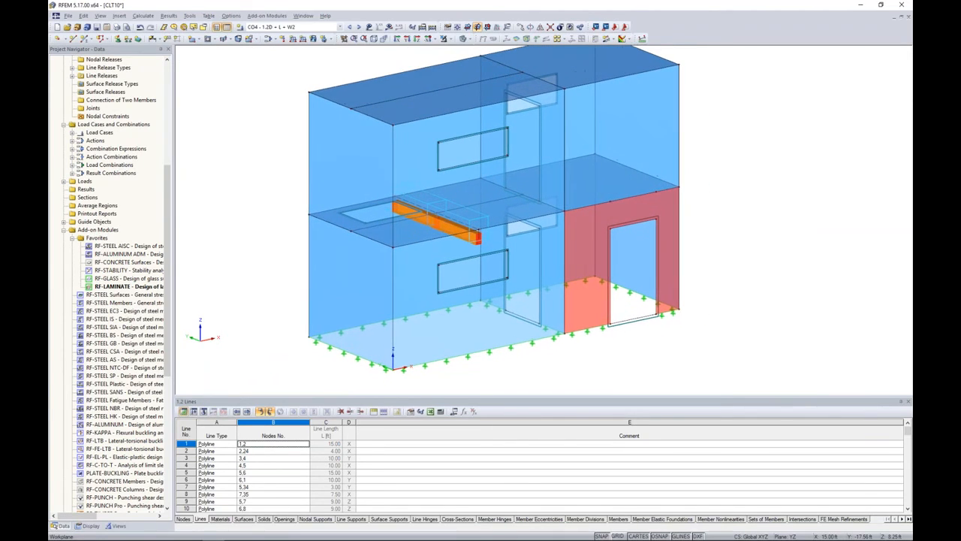
pyautogui.click(715, 233)
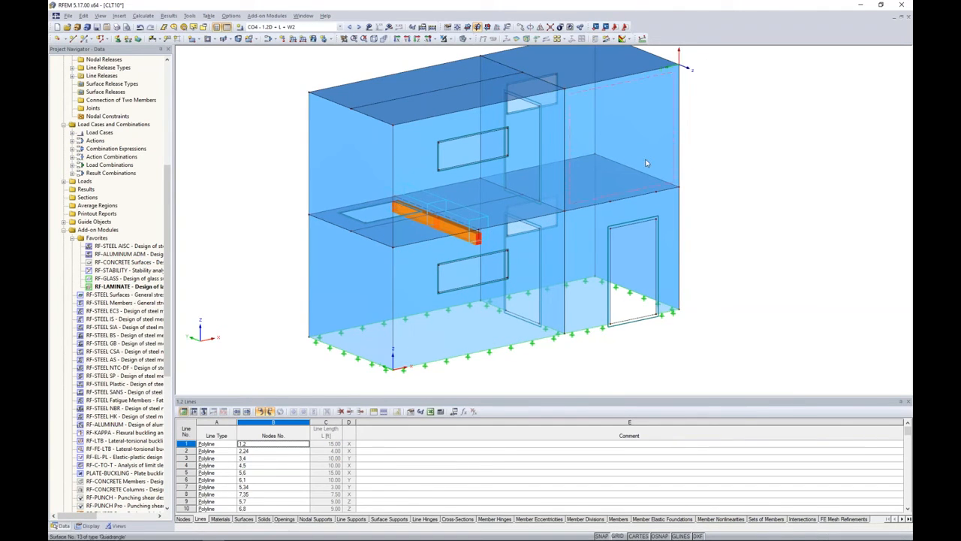
# Step: Create a line hinge for graphical assignment with φx released and a ux spring constant of 50 kip/ft²
pyautogui.scroll(1, 774, 283)
pyautogui.keyDown('ctrl'); pyautogui.moveTo(772, 281); pyautogui.dragTo(696, 268, button='middle'); pyautogui.keyUp('ctrl')
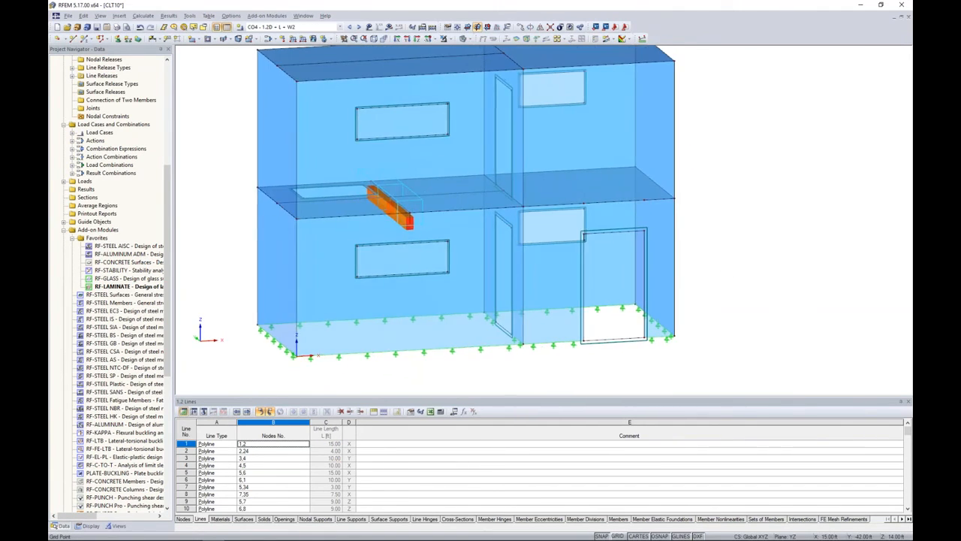
pyautogui.scroll(-1, 695, 268)
pyautogui.moveTo(171, 270); pyautogui.dragTo(170, 147)
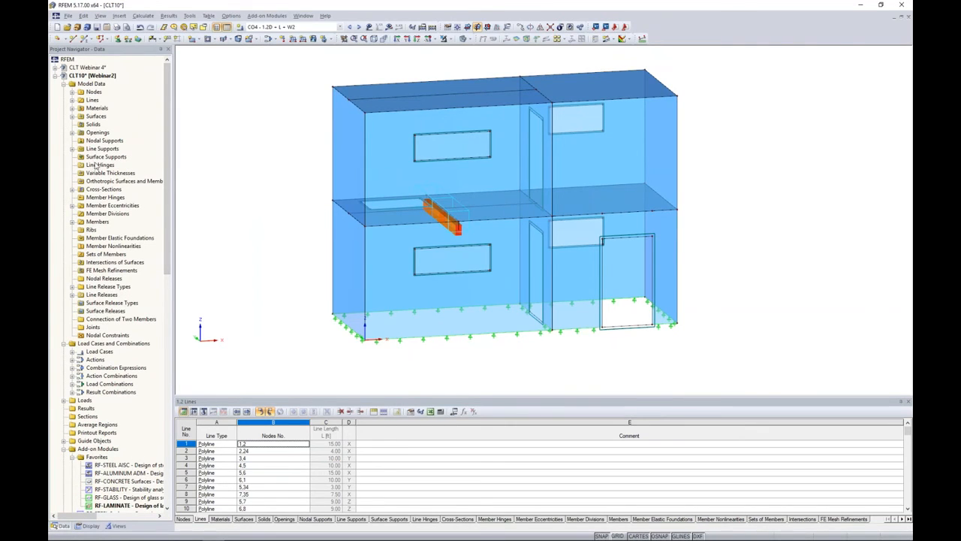
pyautogui.click(120, 16)
pyautogui.moveTo(127, 30)
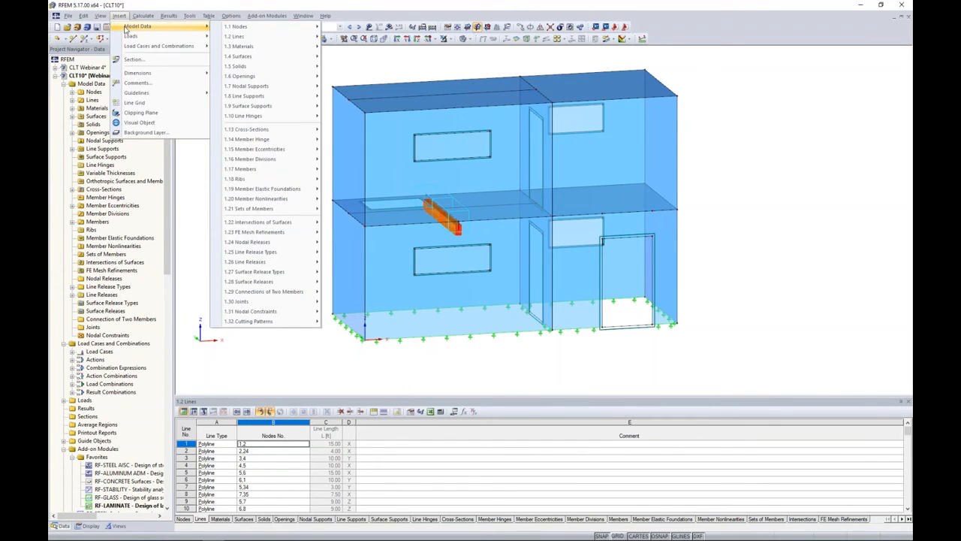
pyautogui.moveTo(254, 120)
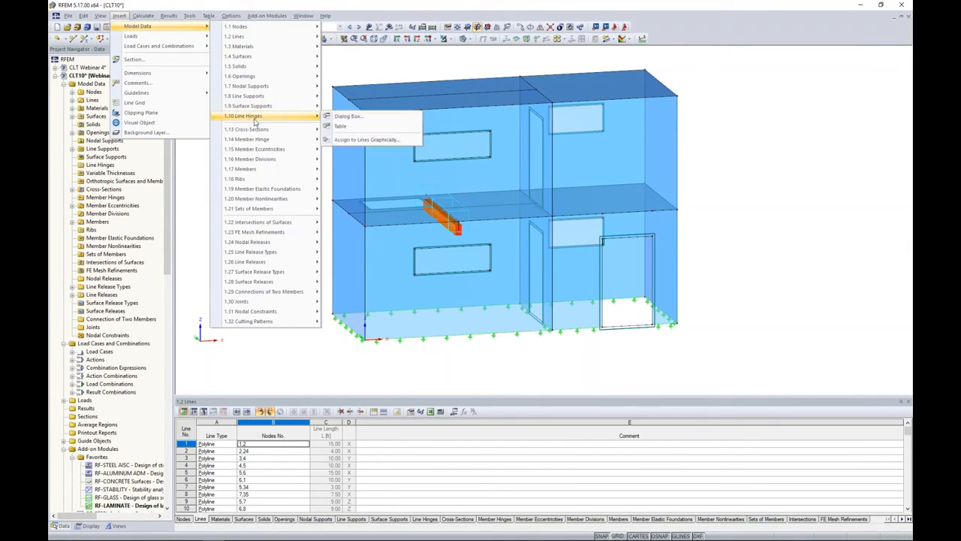
pyautogui.click(348, 140)
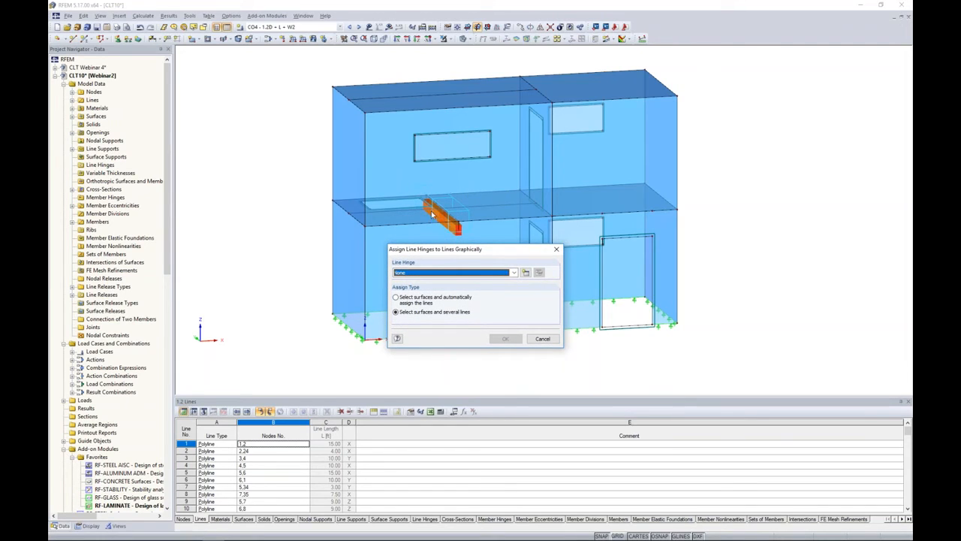
pyautogui.moveTo(464, 252); pyautogui.dragTo(463, 231)
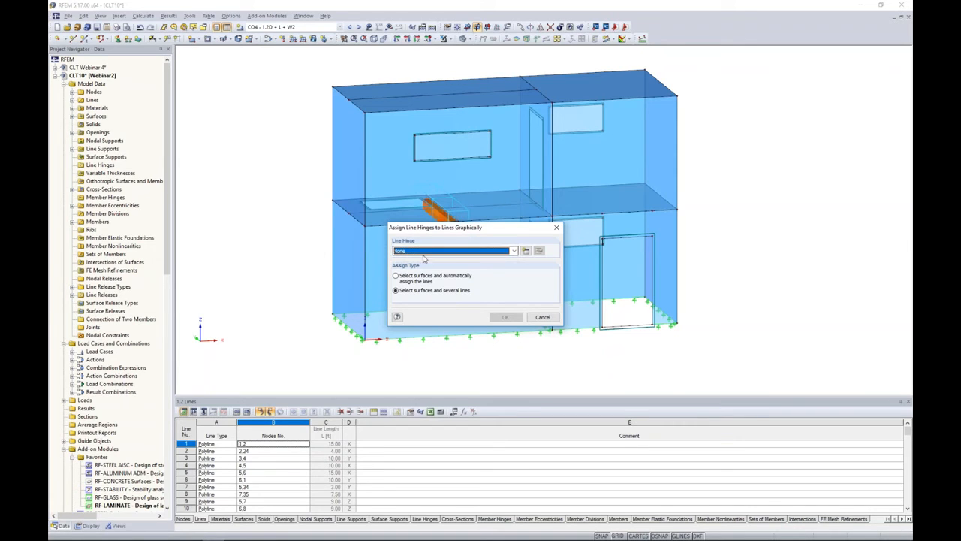
pyautogui.click(526, 253)
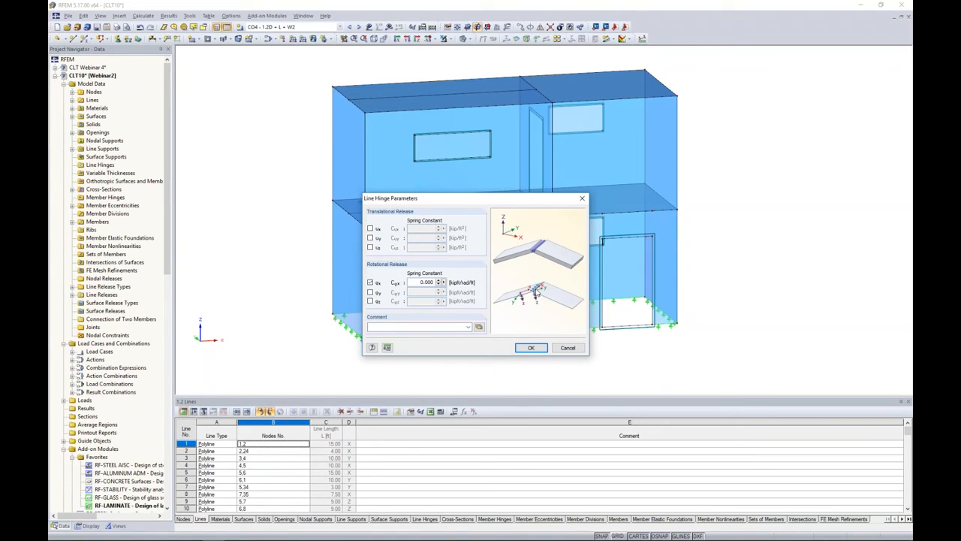
pyautogui.click(370, 228)
pyautogui.doubleClick(425, 229)
pyautogui.write('50')
pyautogui.click(531, 347)
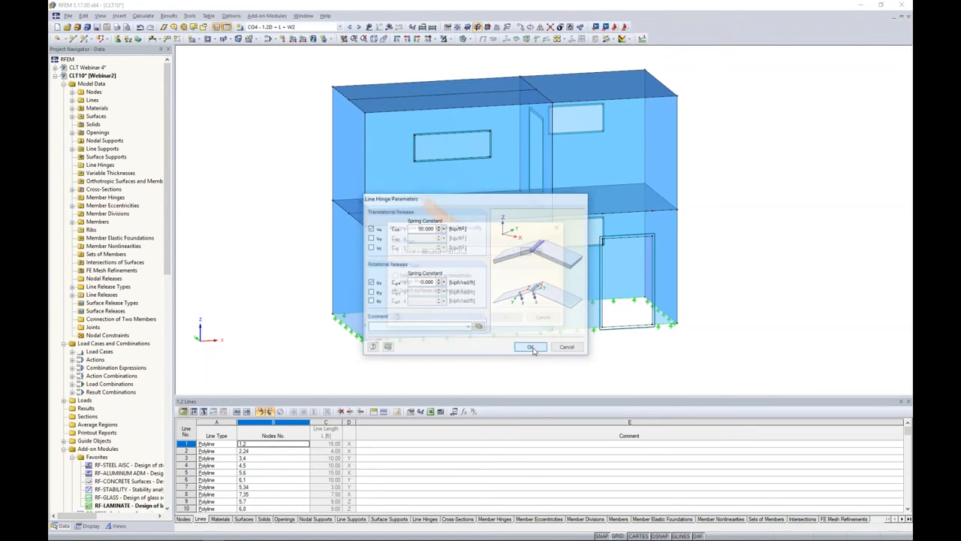
# Step: Assign the hinge automatically to the connecting lines of surfaces 2-5, 7-13, 15 and 18-21, and end the assignment
pyautogui.click(396, 276)
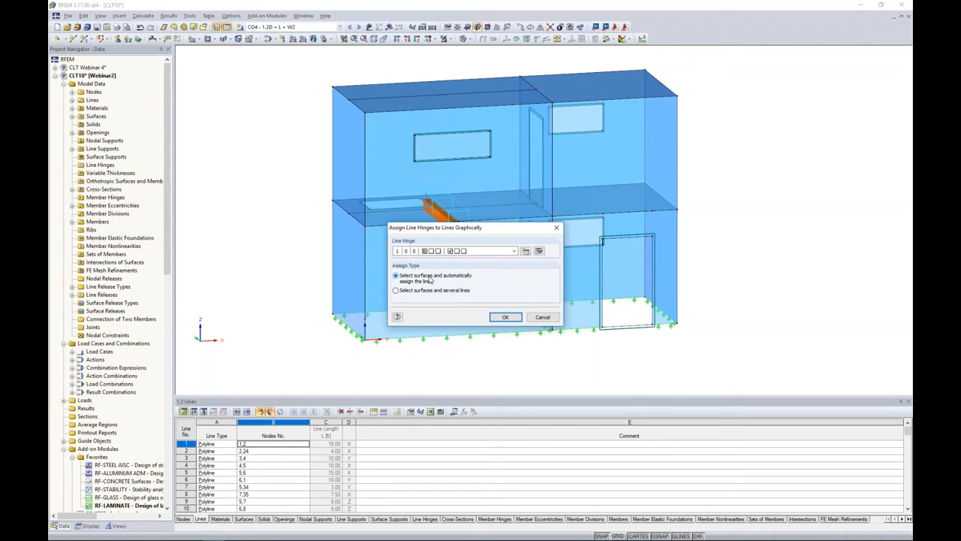
pyautogui.click(507, 318)
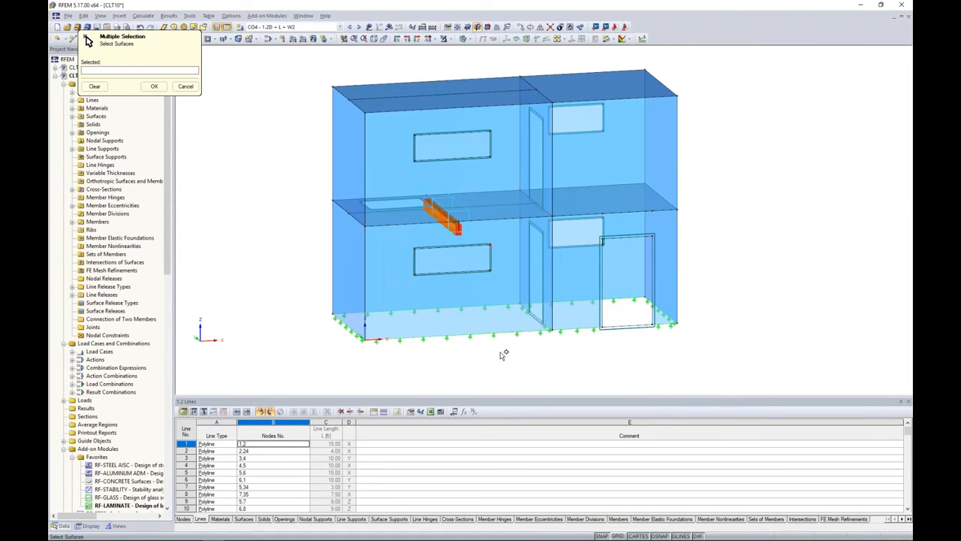
pyautogui.moveTo(482, 353); pyautogui.dragTo(434, 80)
pyautogui.moveTo(643, 359); pyautogui.dragTo(578, 79)
pyautogui.keyDown('ctrl'); pyautogui.moveTo(362, 206); pyautogui.dragTo(431, 302, button='middle'); pyautogui.keyUp('ctrl')
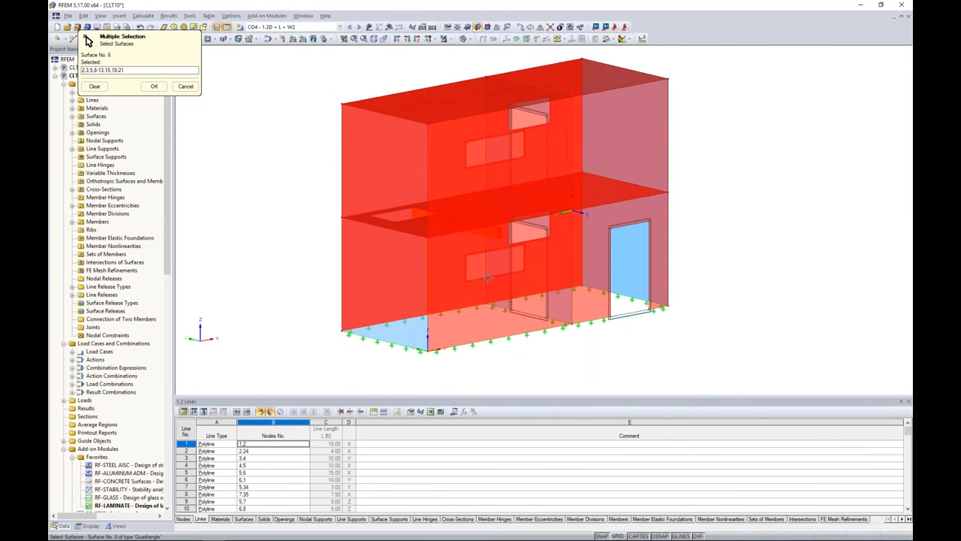
pyautogui.click(402, 308)
pyautogui.keyDown('ctrl'); pyautogui.moveTo(627, 300); pyautogui.dragTo(417, 269, button='middle'); pyautogui.keyUp('ctrl')
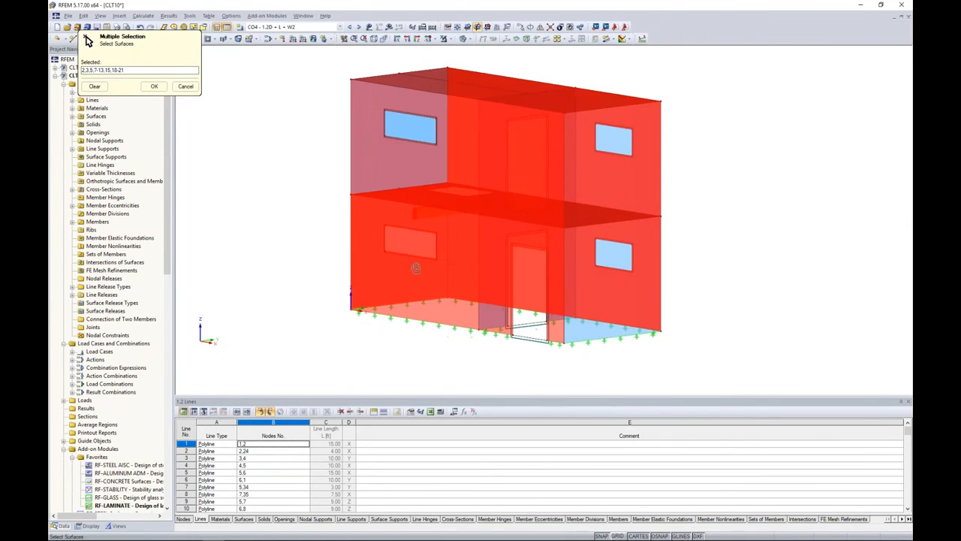
pyautogui.click(612, 331)
pyautogui.keyDown('ctrl'); pyautogui.moveTo(612, 331); pyautogui.dragTo(197, 114, button='middle'); pyautogui.keyUp('ctrl')
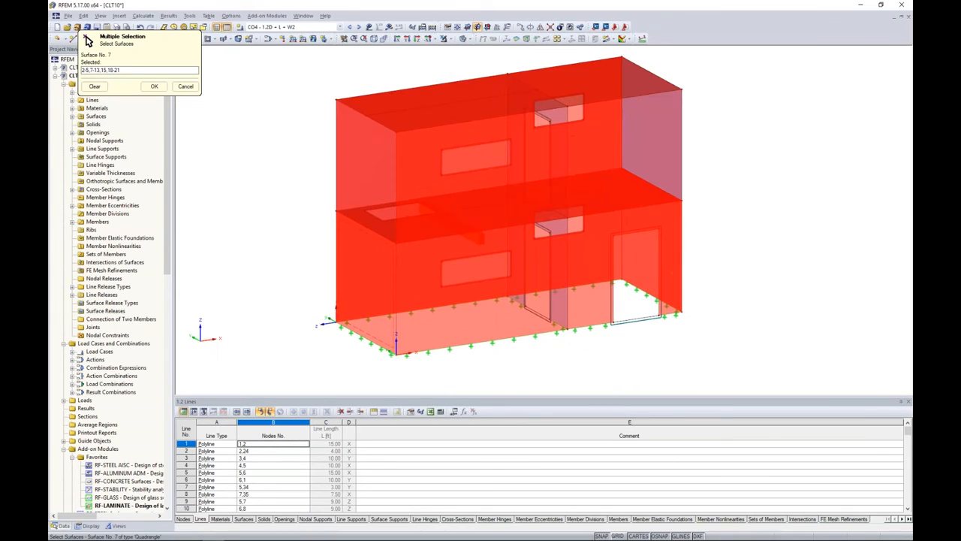
pyautogui.click(154, 86)
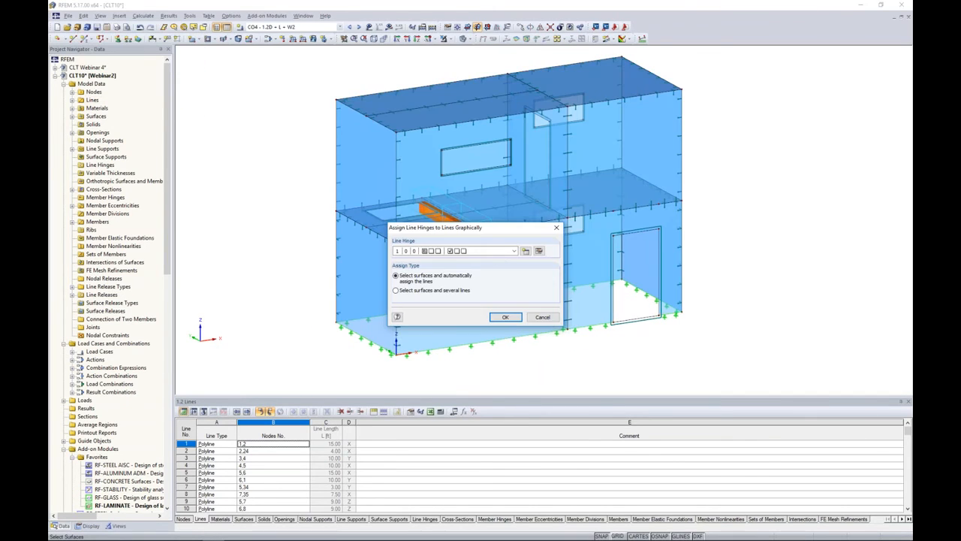
pyautogui.click(547, 318)
# Step: Examine the line hinges along the wall corners, floor edges and roof edges, including the surfaces they belong to
pyautogui.scroll(3, 398, 346)
pyautogui.scroll(3, 398, 346)
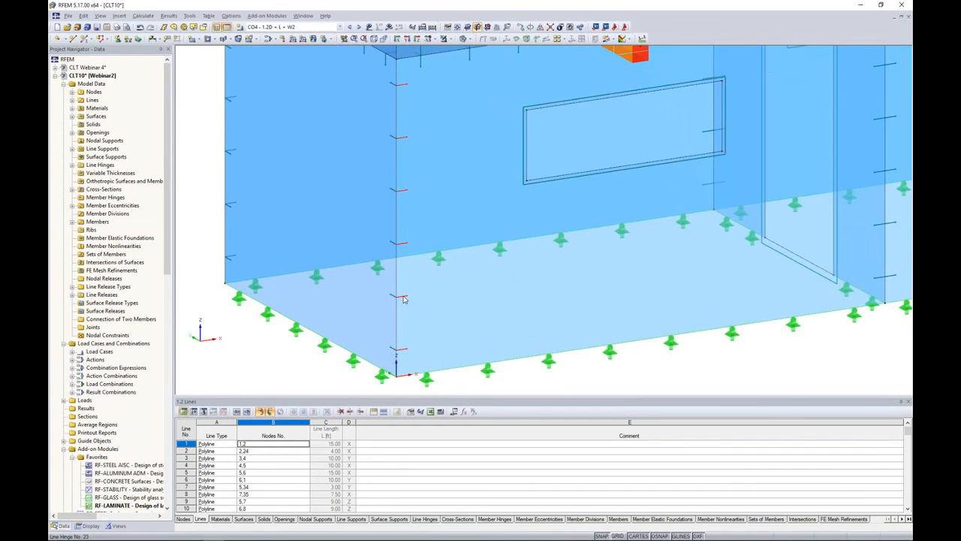
pyautogui.scroll(-5, 404, 299)
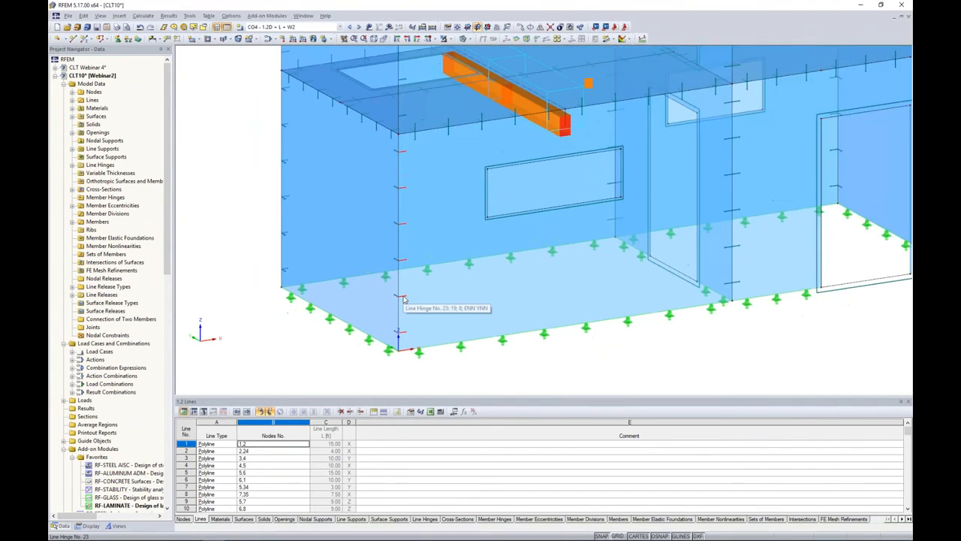
pyautogui.scroll(5, 440, 289)
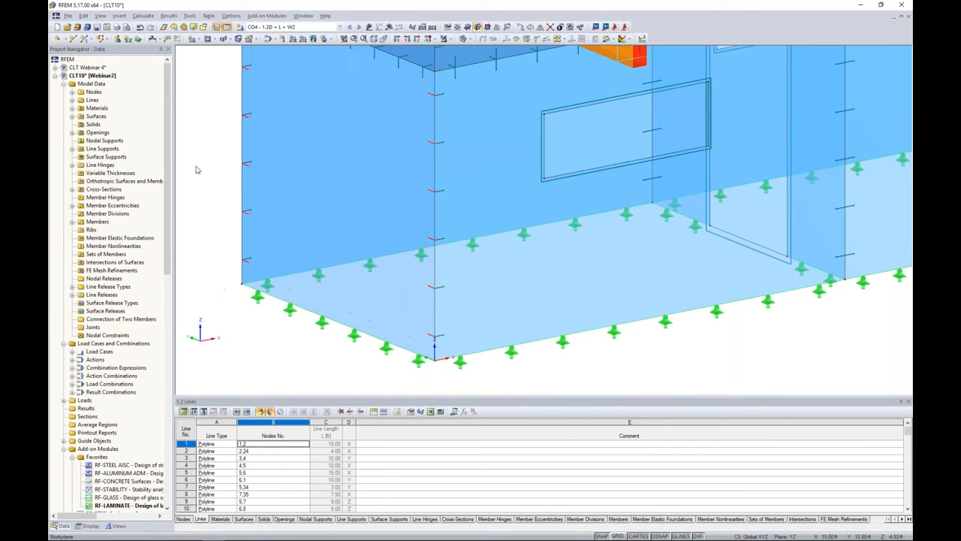
pyautogui.scroll(-2, 255, 203)
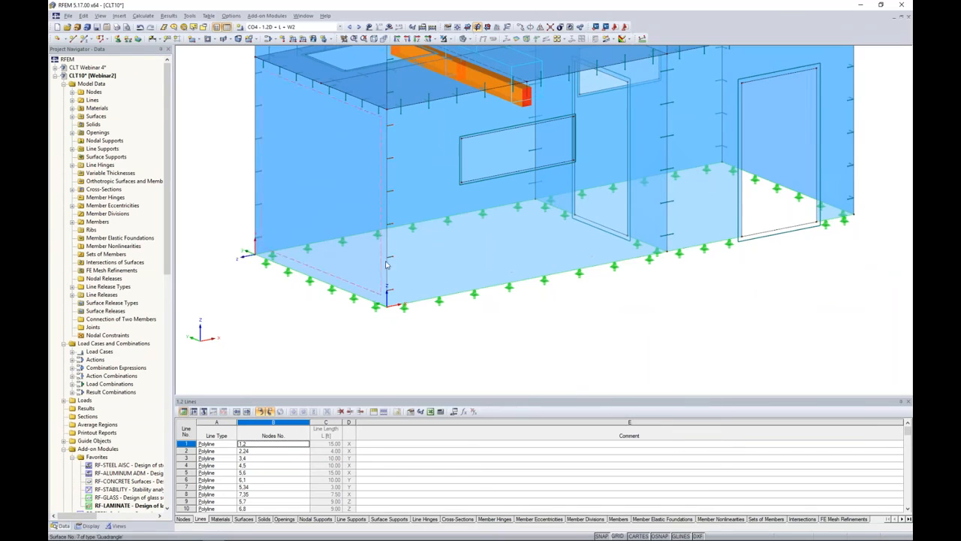
pyautogui.scroll(-1, 605, 300)
pyautogui.keyDown('ctrl'); pyautogui.moveTo(776, 281); pyautogui.dragTo(308, 252, button='middle'); pyautogui.keyUp('ctrl')
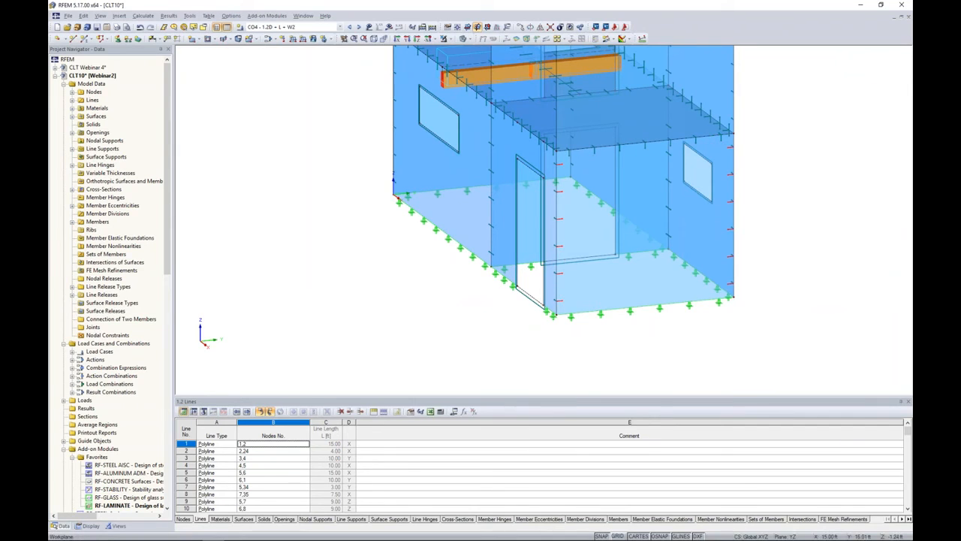
pyautogui.keyDown('ctrl'); pyautogui.moveTo(407, 211); pyautogui.dragTo(421, 300, button='middle'); pyautogui.keyUp('ctrl')
pyautogui.scroll(3, 416, 146)
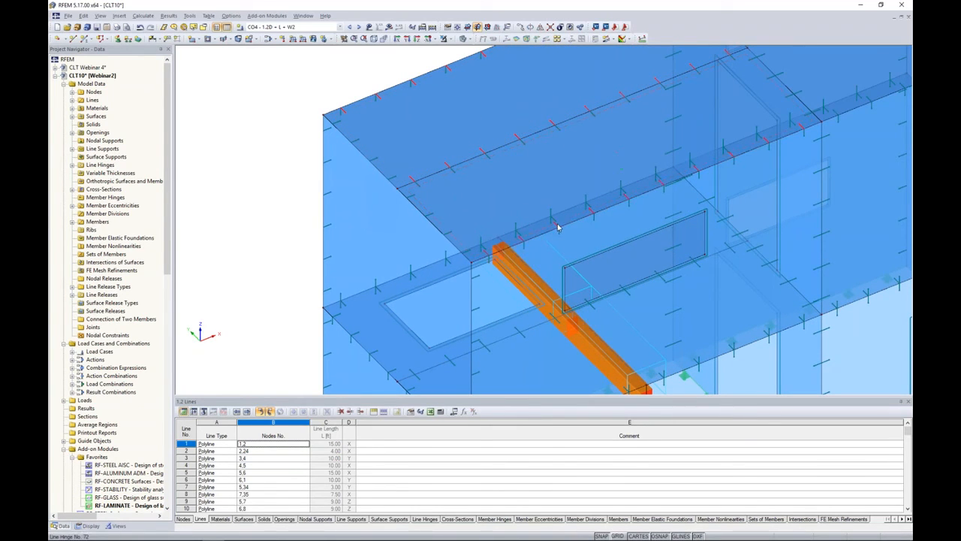
pyautogui.moveTo(822, 121); pyautogui.dragTo(566, 274, button='middle')
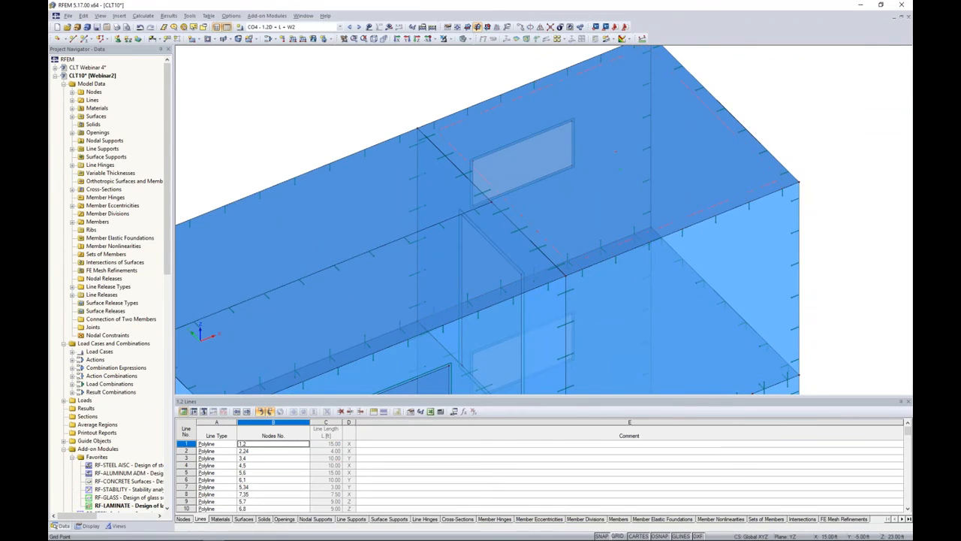
# Step: Select the upper-storey walls, openings and roof and hide them so the intermediate floor is exposed
pyautogui.scroll(-4, 642, 244)
pyautogui.keyDown('ctrl'); pyautogui.moveTo(603, 254); pyautogui.dragTo(563, 164, button='middle'); pyautogui.keyUp('ctrl')
pyautogui.moveTo(687, 205); pyautogui.dragTo(722, 201)
pyautogui.keyDown('ctrl'); pyautogui.moveTo(721, 201); pyautogui.dragTo(659, 180, button='middle'); pyautogui.keyUp('ctrl')
pyautogui.scroll(-1, 722, 226)
pyautogui.moveTo(723, 229); pyautogui.dragTo(361, 117)
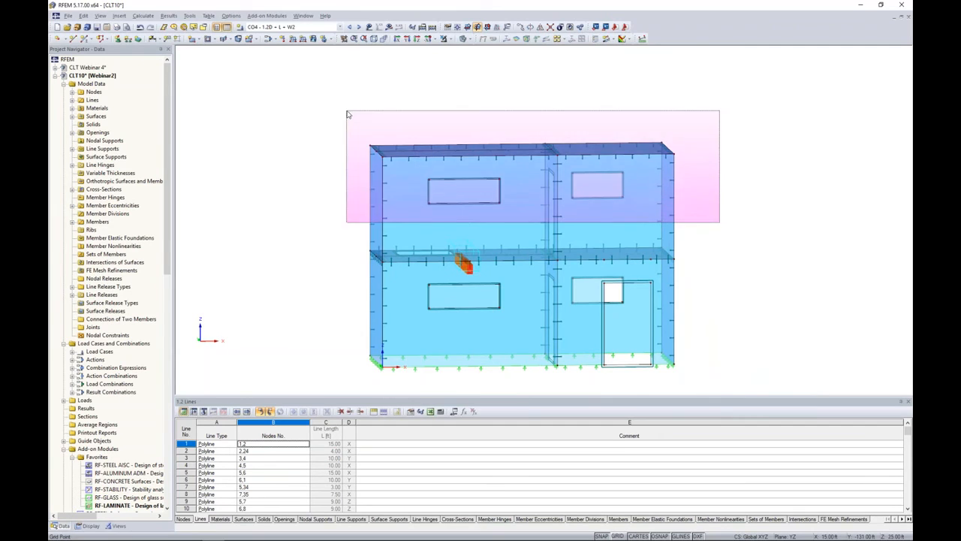
pyautogui.click(451, 42)
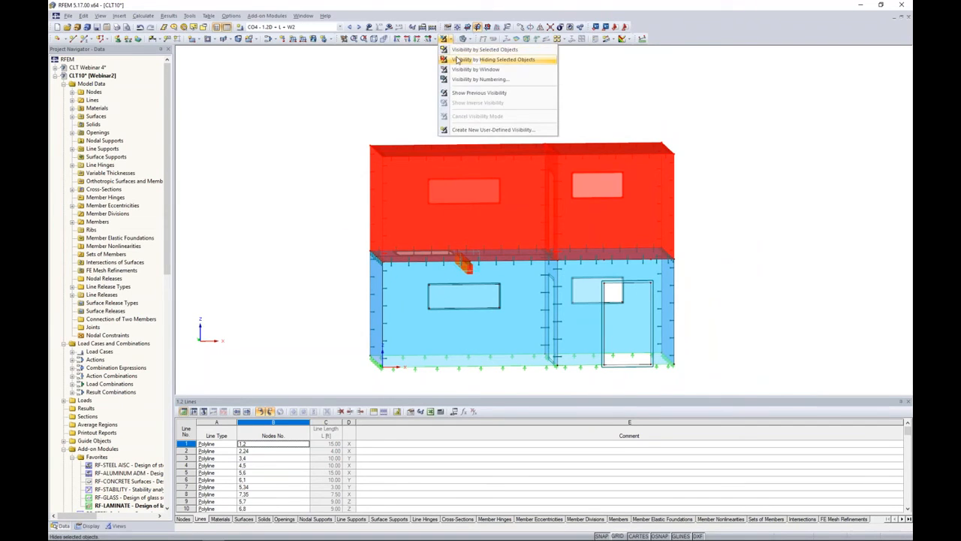
pyautogui.click(460, 59)
# Step: Examine the line hinges along the floor edges, then cancel the visibility mode to show the whole building
pyautogui.keyDown('ctrl'); pyautogui.moveTo(352, 125); pyautogui.dragTo(441, 286, button='middle'); pyautogui.keyUp('ctrl')
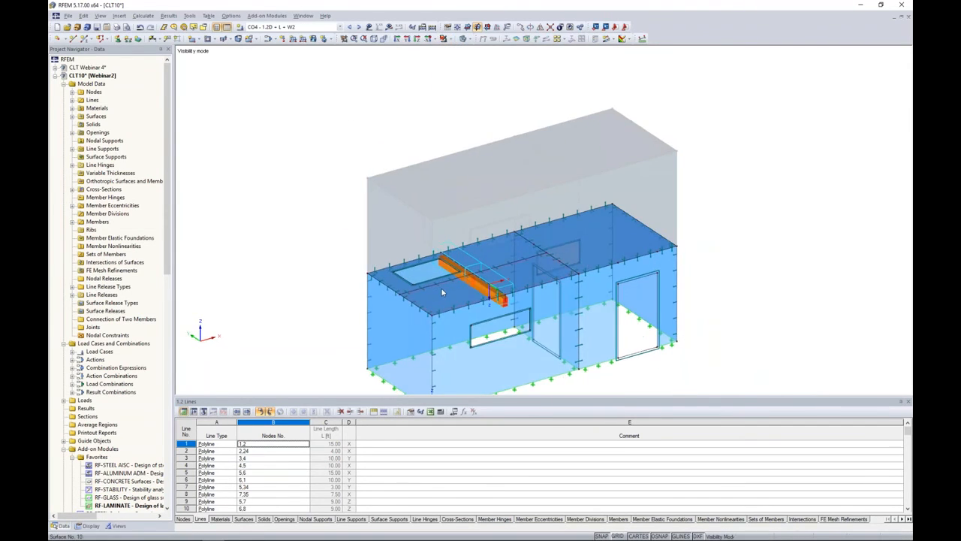
pyautogui.scroll(4, 442, 289)
pyautogui.scroll(-2, 442, 289)
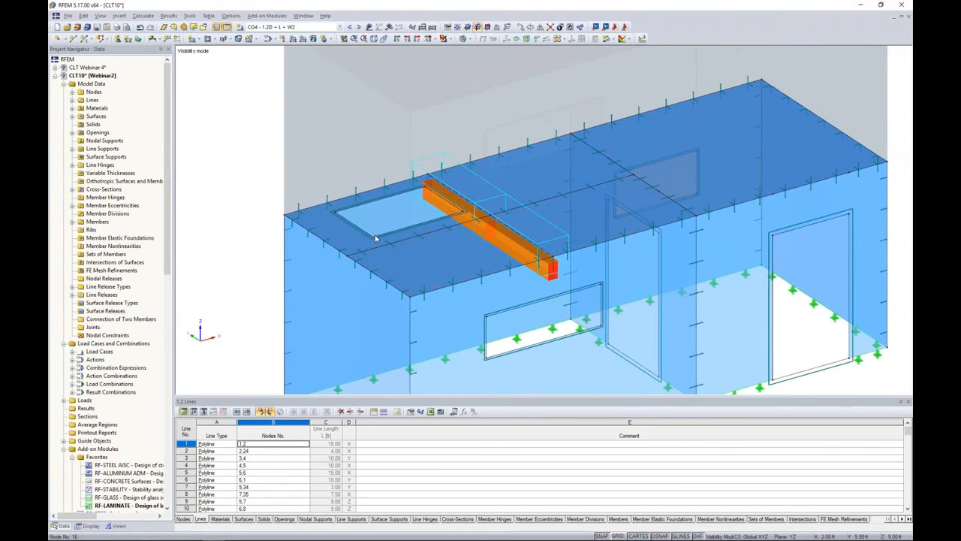
pyautogui.scroll(2, 377, 234)
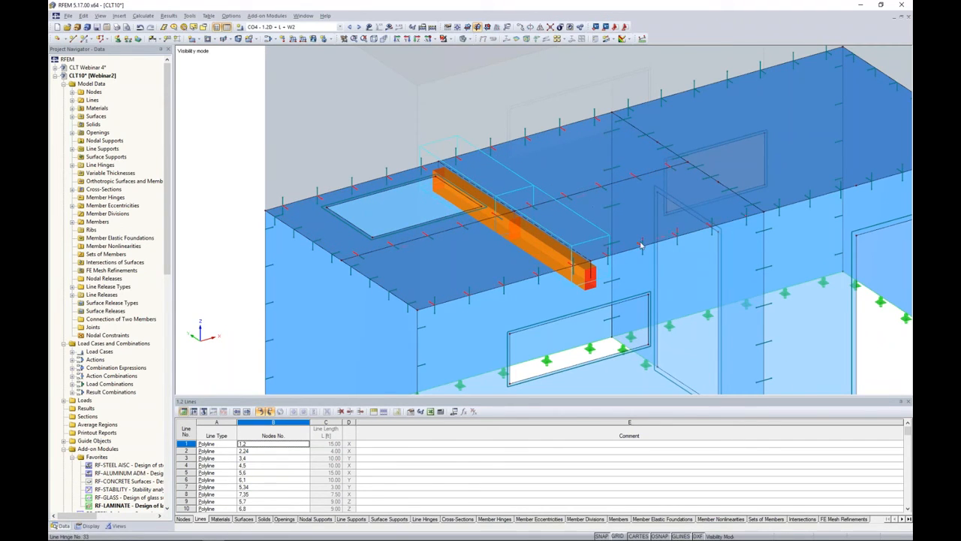
pyautogui.moveTo(735, 92); pyautogui.dragTo(566, 114, button='middle')
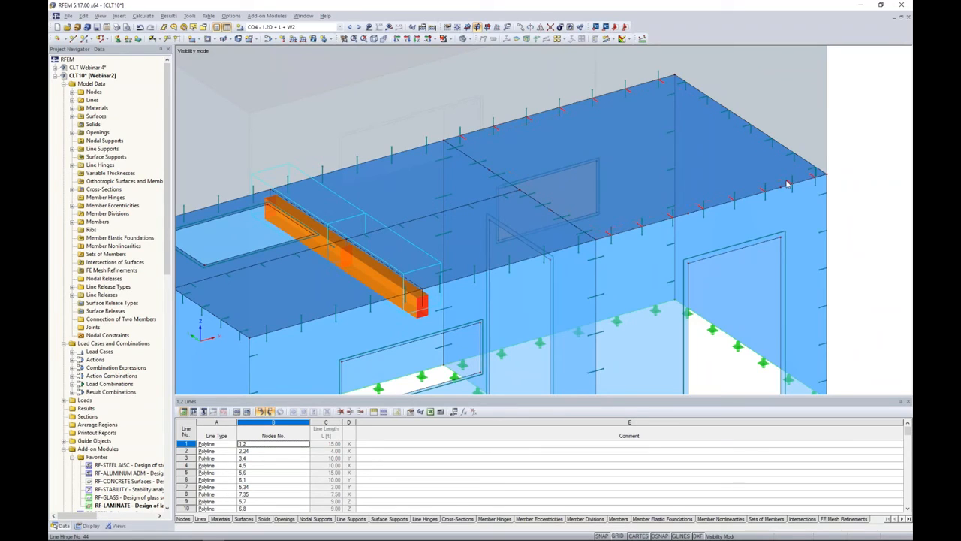
pyautogui.scroll(-5, 436, 224)
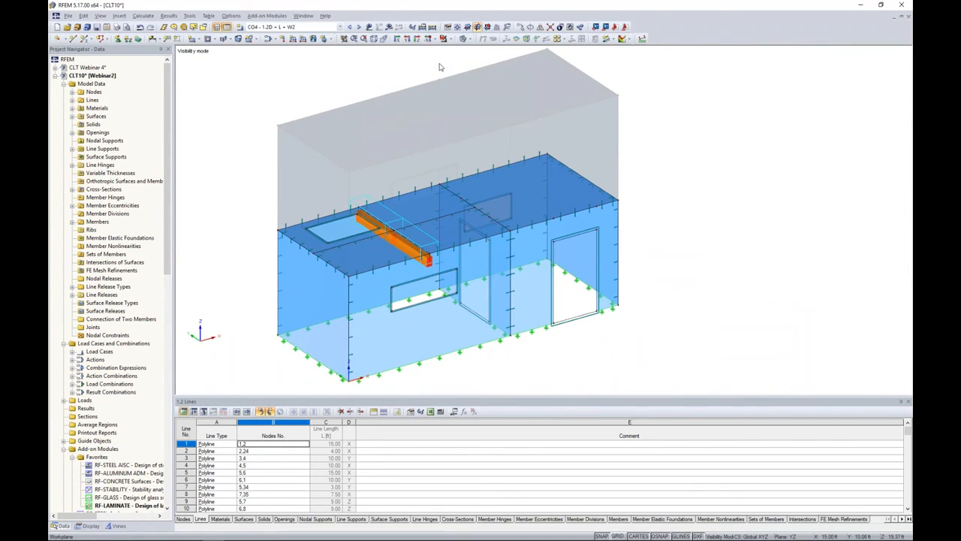
pyautogui.click(472, 42)
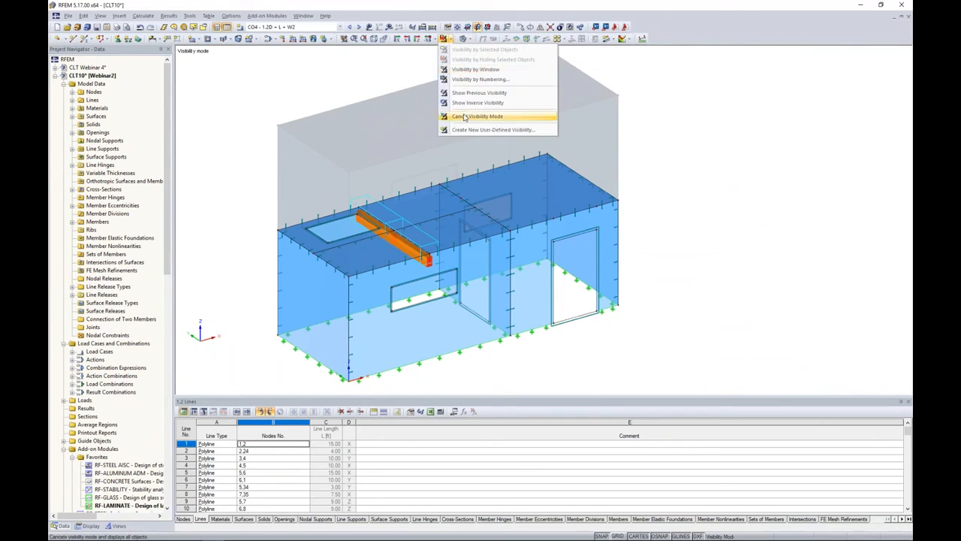
pyautogui.click(488, 120)
pyautogui.keyDown('ctrl'); pyautogui.moveTo(647, 211); pyautogui.dragTo(725, 221, button='middle'); pyautogui.keyUp('ctrl')
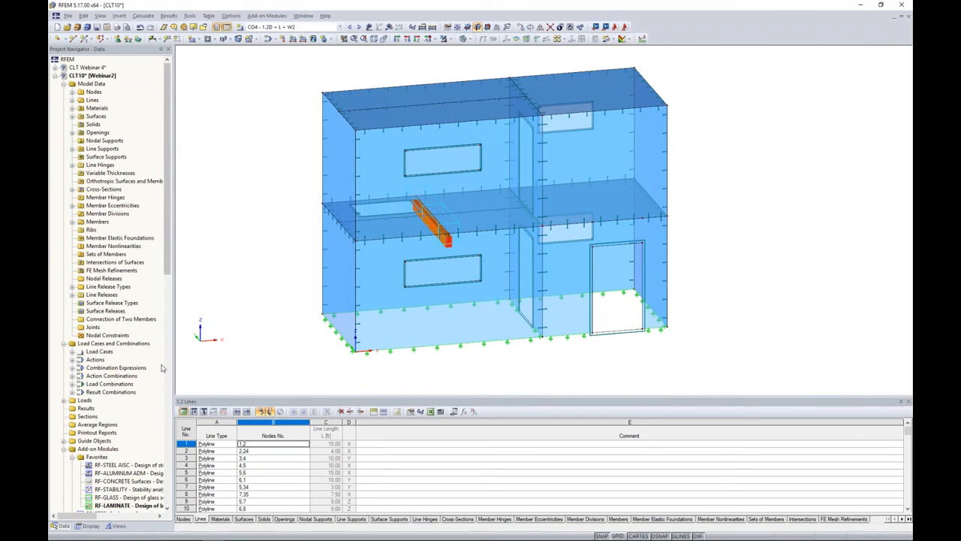
# Step: Set the target length of finite elements to 0.33 ft, regenerate the FE mesh, and check it on the building
pyautogui.scroll(-2, 139, 386)
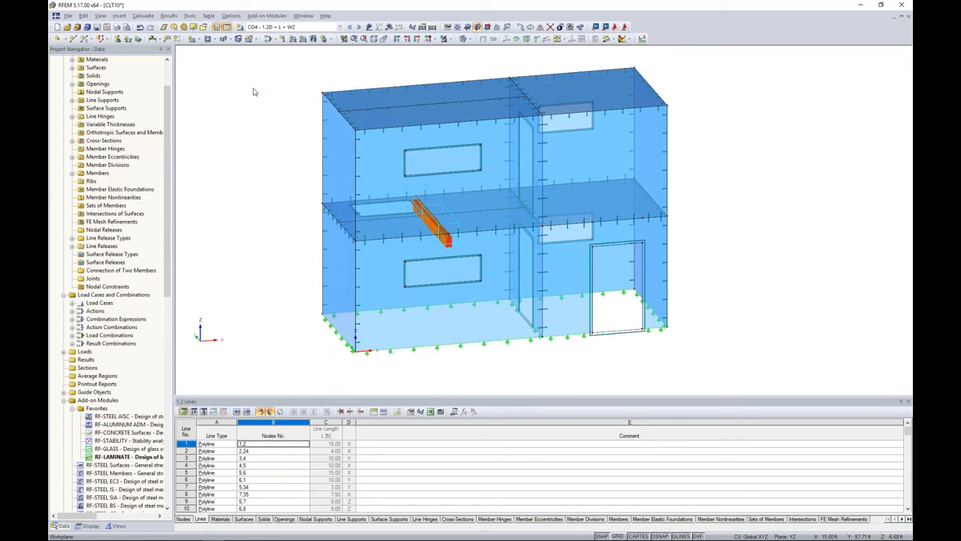
pyautogui.click(144, 15)
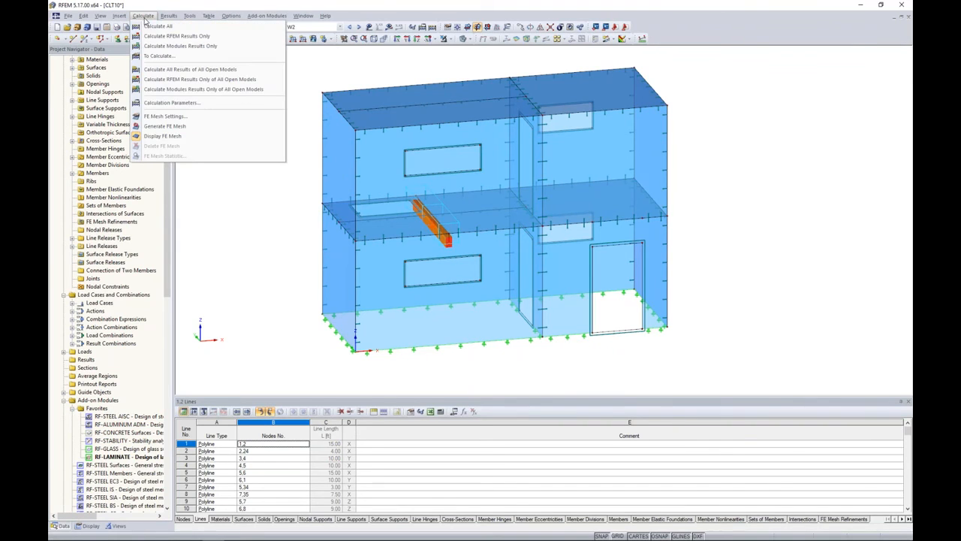
pyautogui.click(164, 116)
pyautogui.doubleClick(396, 169)
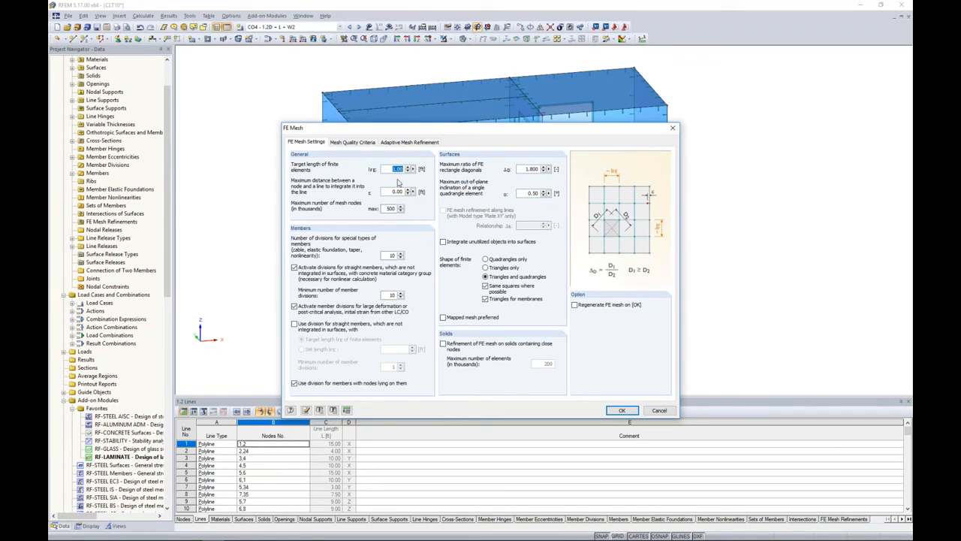
pyautogui.write('0.33')
pyautogui.click(578, 305)
pyautogui.click(622, 411)
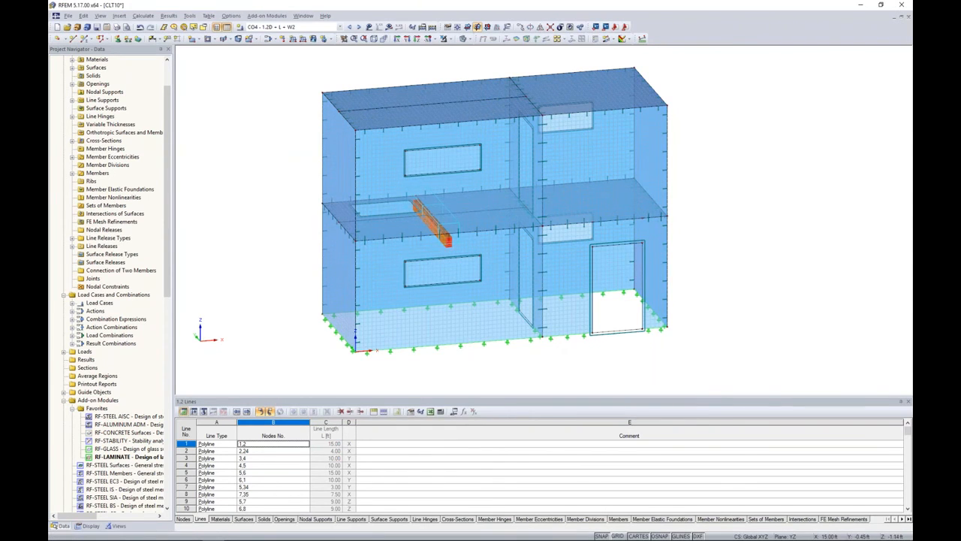
pyautogui.keyDown('ctrl'); pyautogui.moveTo(540, 350); pyautogui.dragTo(613, 356, button='middle'); pyautogui.keyUp('ctrl')
pyautogui.scroll(1, 508, 322)
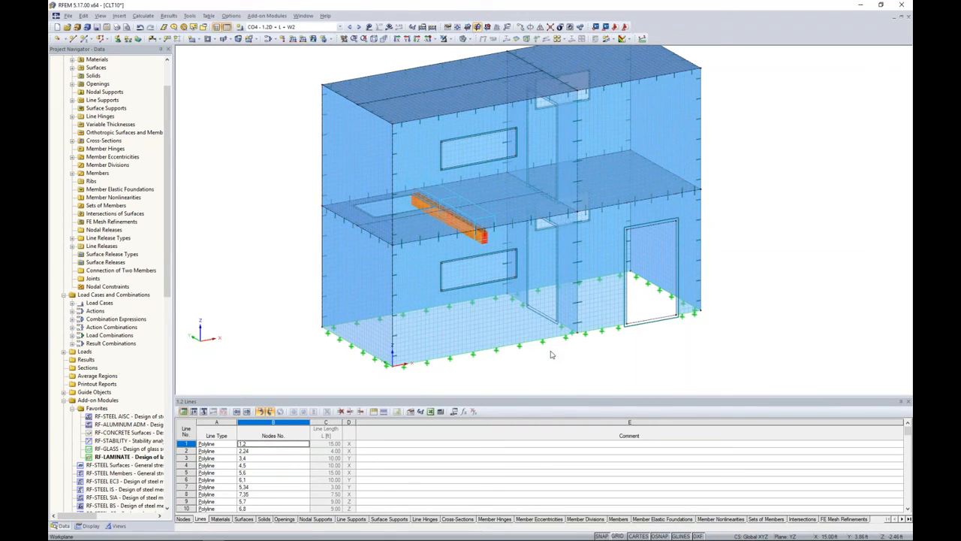
pyautogui.scroll(-1, 568, 350)
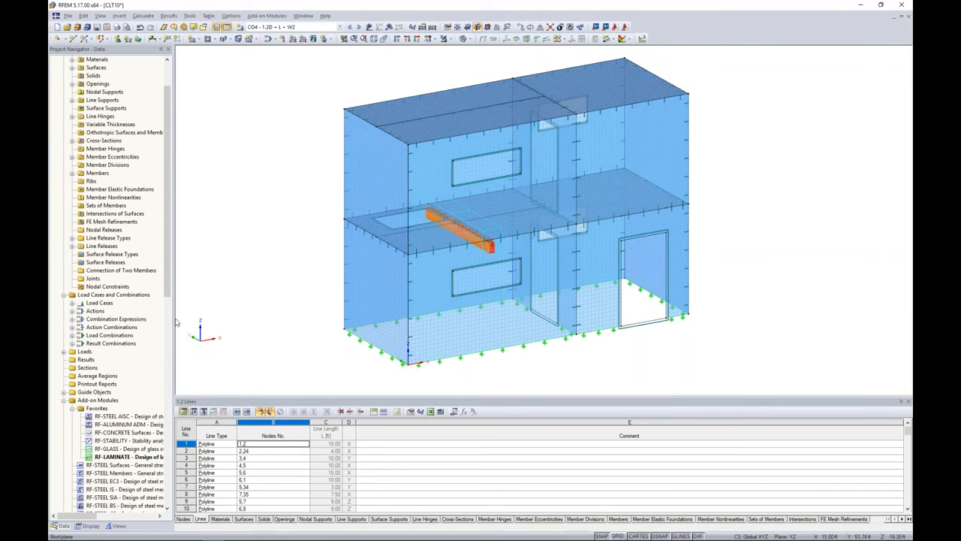
# Step: Open RF-LAMINATE, accept its input data without calculating, and switch to the CLT Webinar 4 model
pyautogui.doubleClick(117, 458)
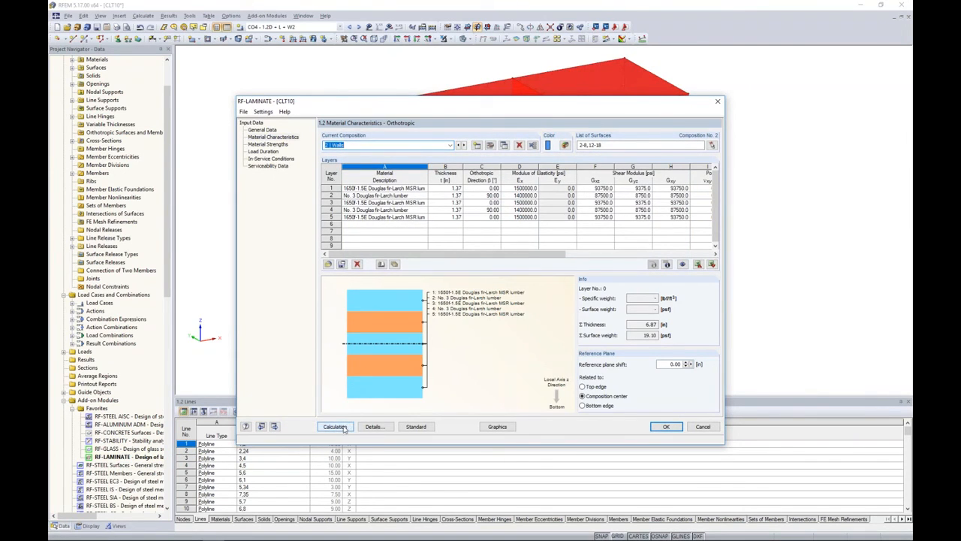
pyautogui.click(663, 426)
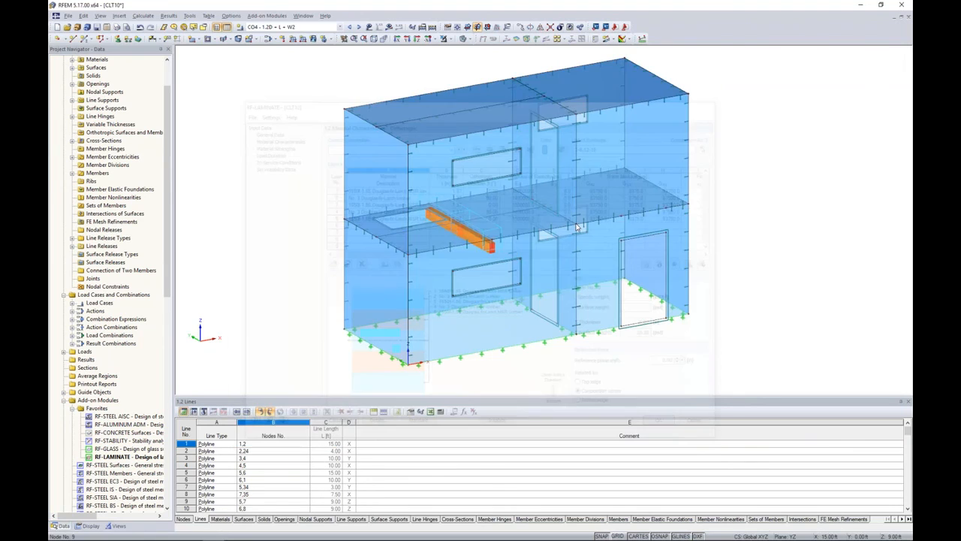
pyautogui.click(303, 15)
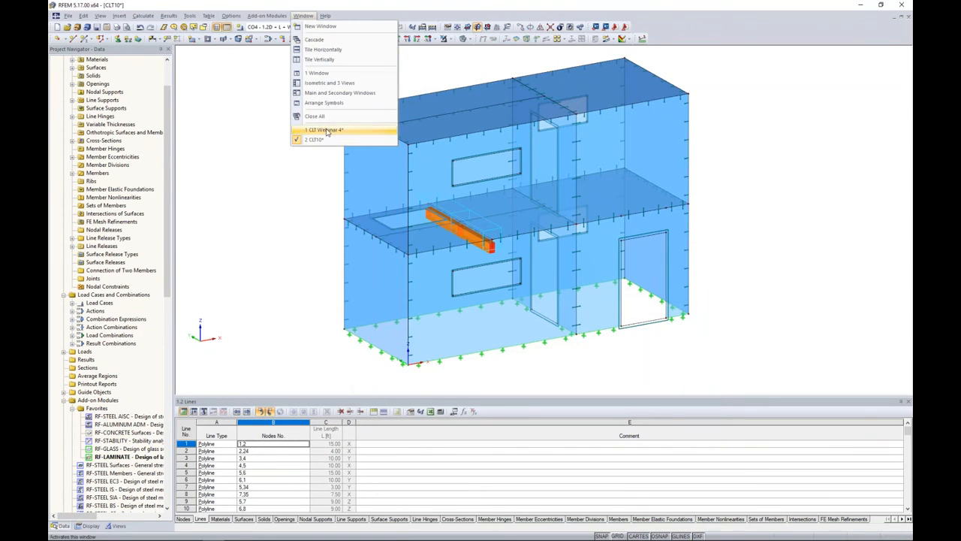
pyautogui.click(325, 130)
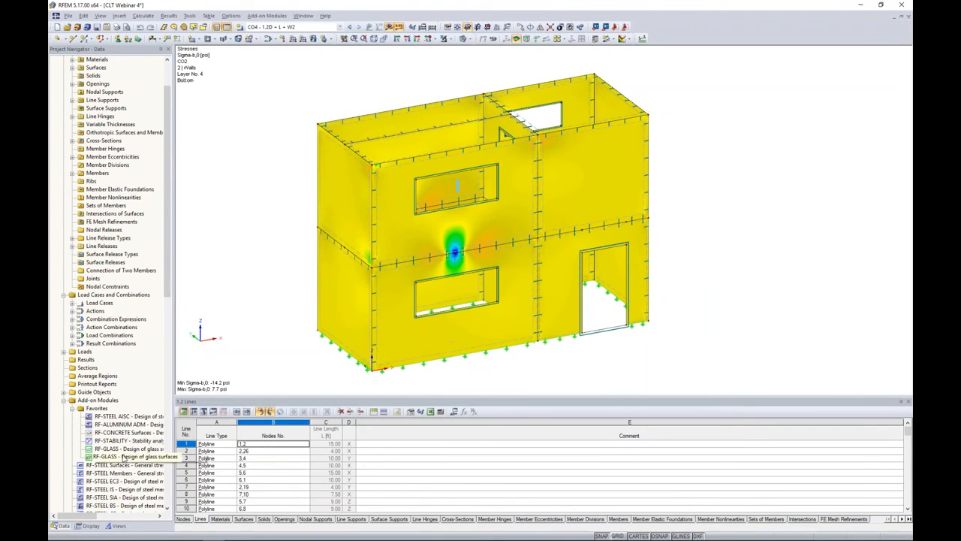
pyautogui.doubleClick(113, 456)
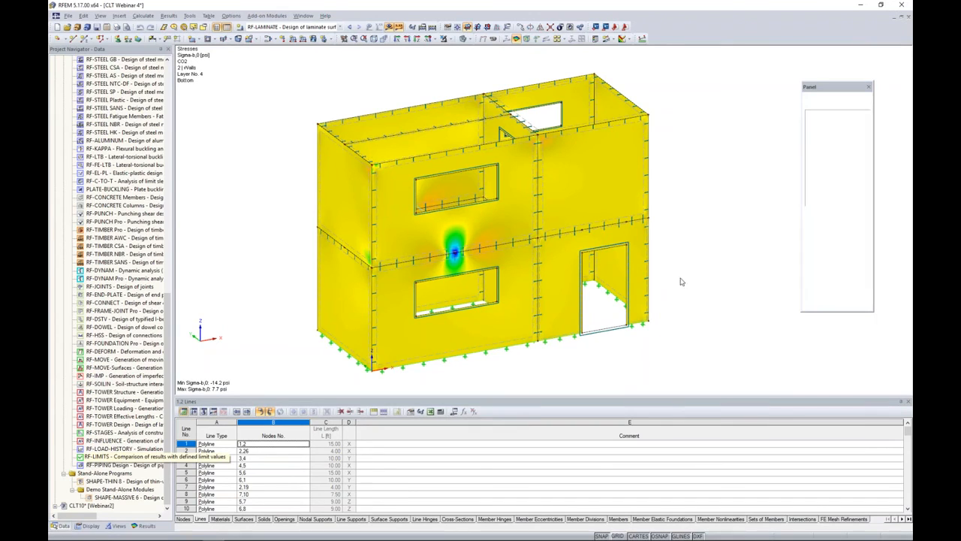
pyautogui.click(718, 103)
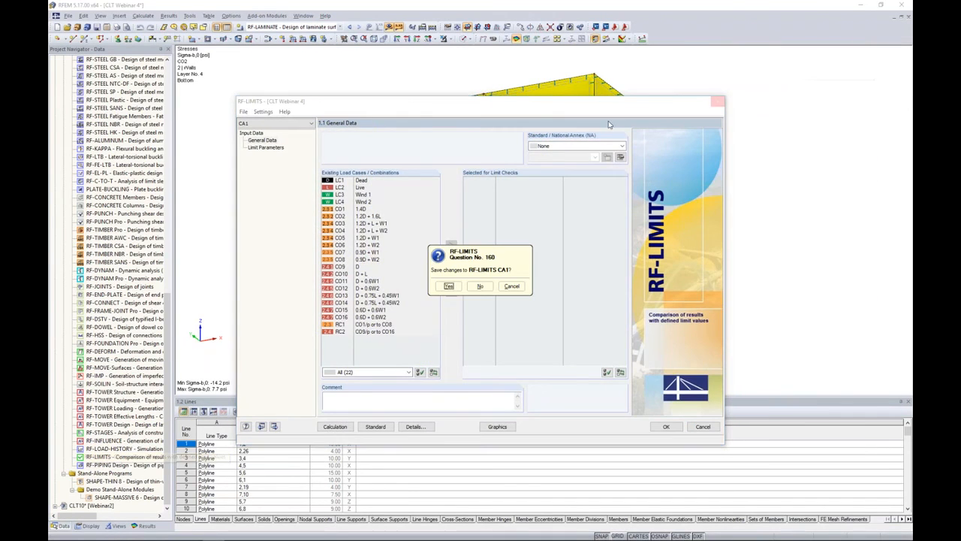
pyautogui.click(482, 287)
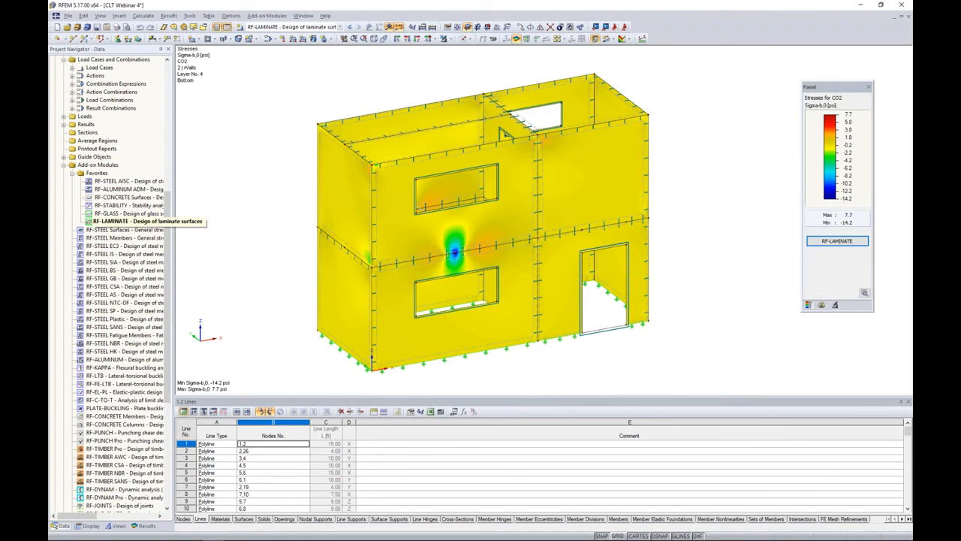
# Step: Open the RF-LAMINATE results and review the maximum stress ratios by loading and by surface
pyautogui.doubleClick(105, 221)
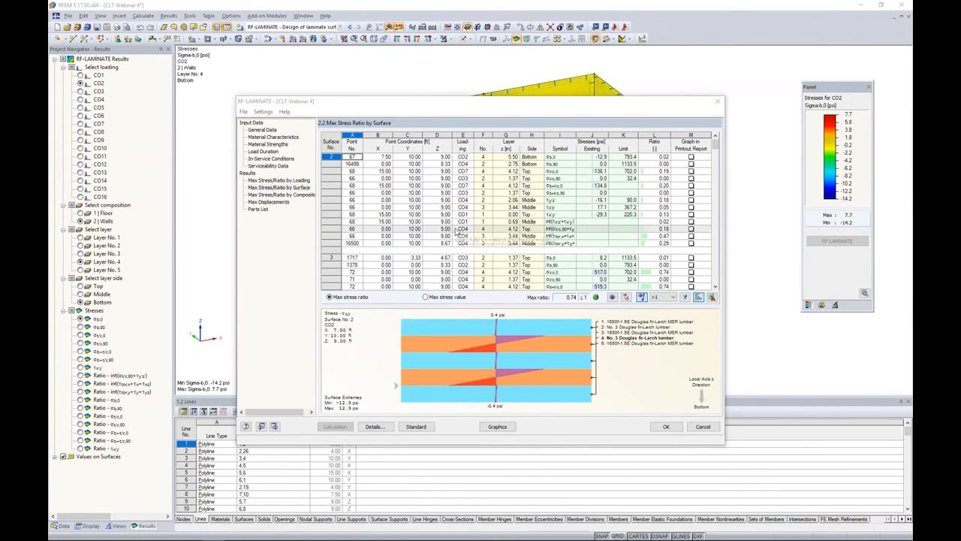
pyautogui.moveTo(444, 108); pyautogui.dragTo(446, 96)
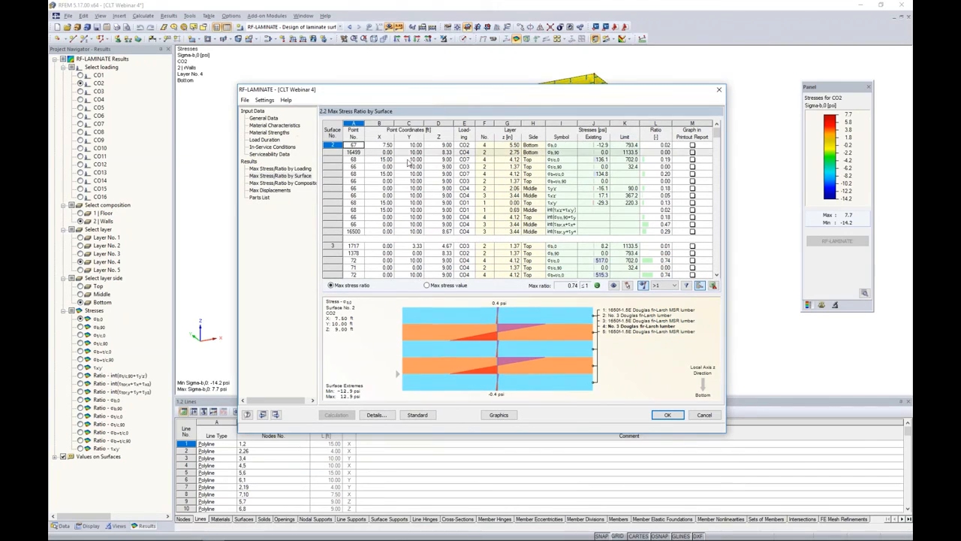
pyautogui.click(293, 169)
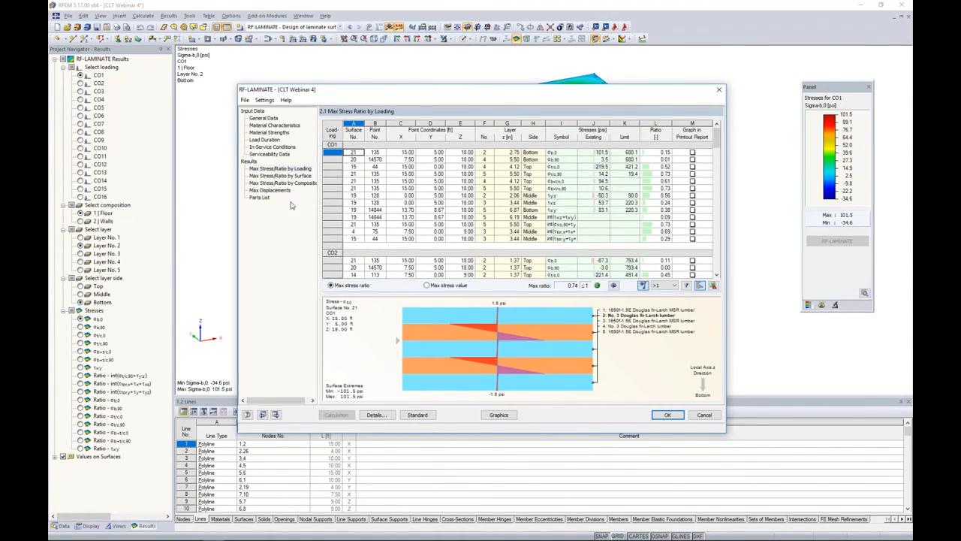
pyautogui.click(299, 177)
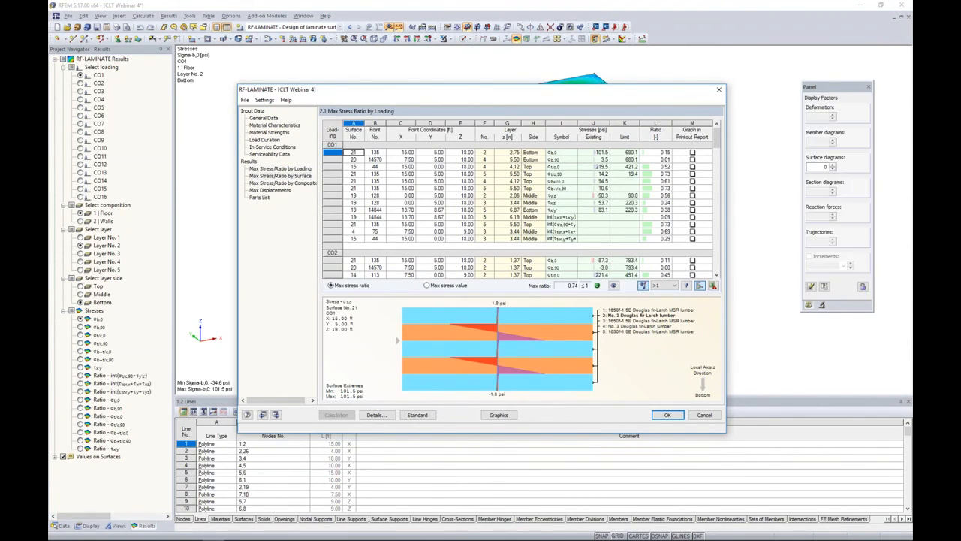
pyautogui.click(304, 183)
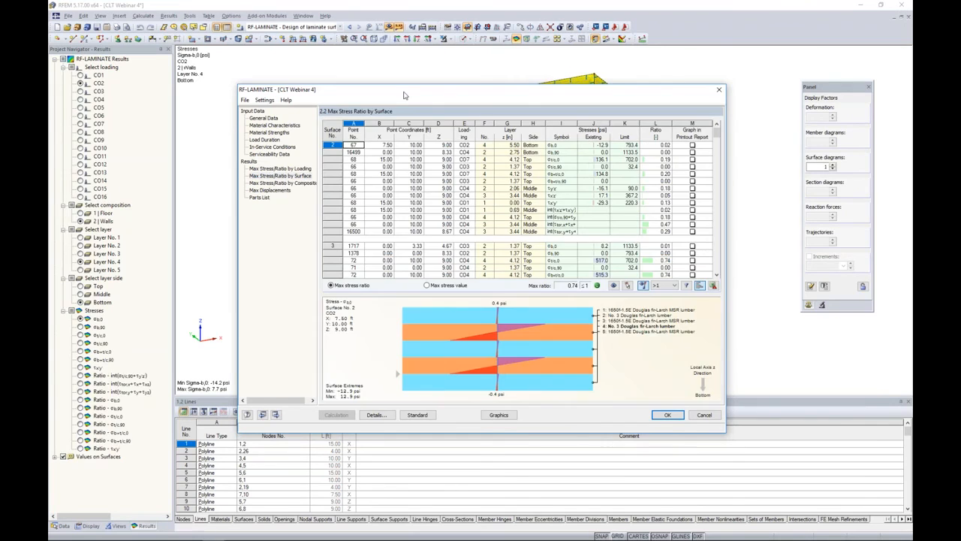
# Step: Locate the result points of surface 3 (point 72, CO4) and surface 4 (point 21, CO4) on the model's stress plot
pyautogui.moveTo(404, 92); pyautogui.dragTo(390, 302)
pyautogui.click(421, 460)
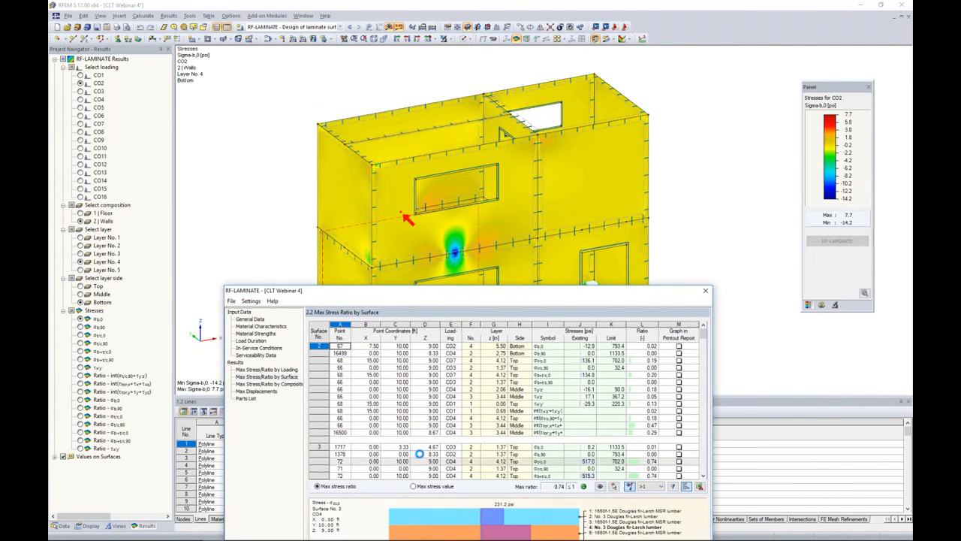
pyautogui.scroll(-5, 425, 459)
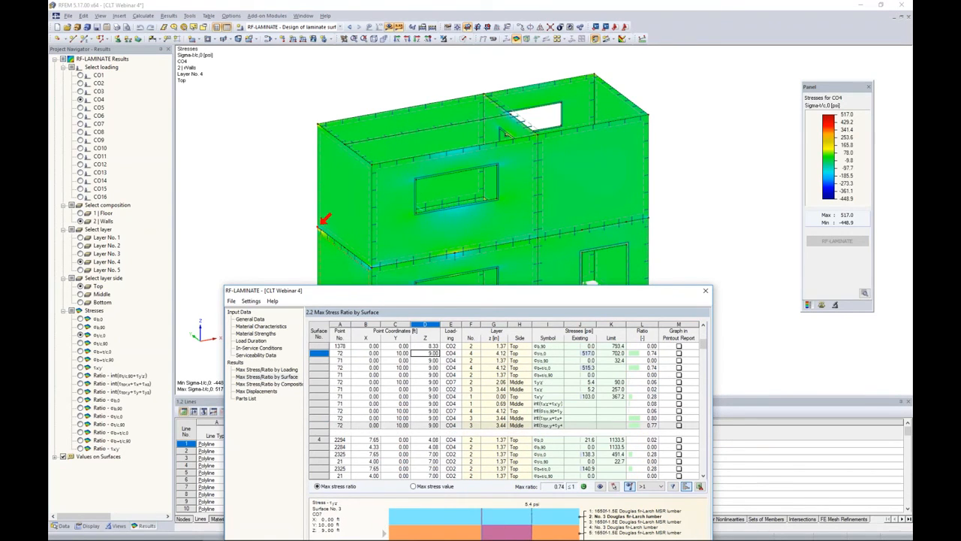
pyautogui.click(429, 454)
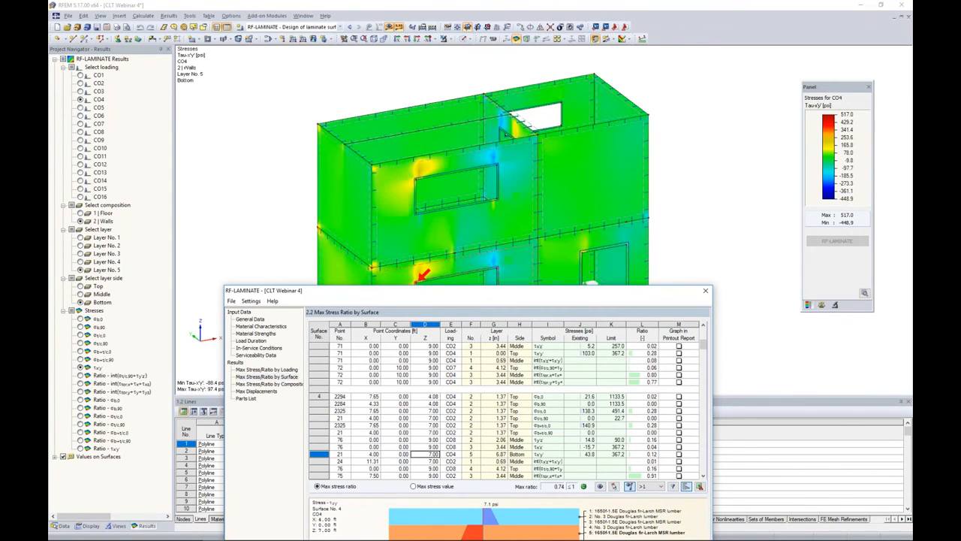
pyautogui.moveTo(419, 302); pyautogui.dragTo(403, 385)
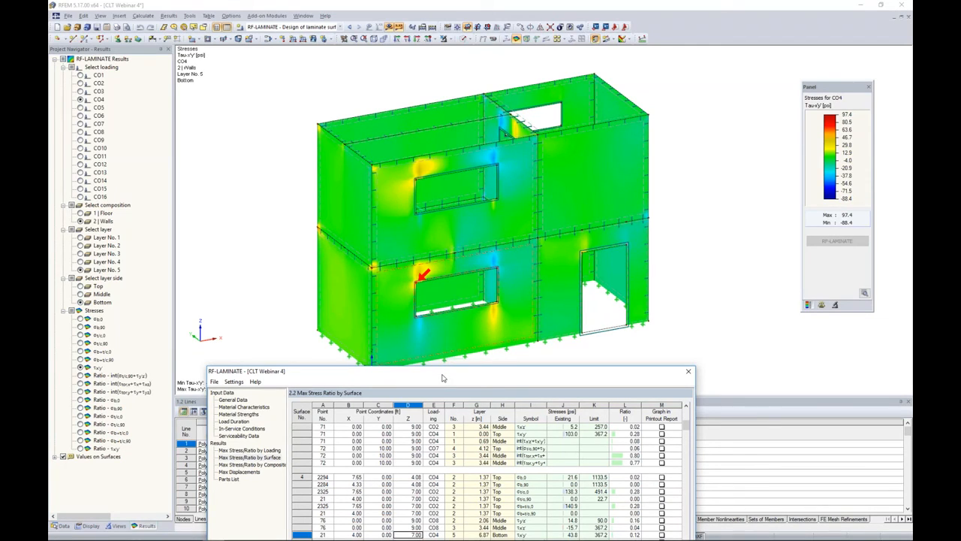
# Step: Examine the layer stress diagrams of surface 4 for points 2294, 2284 and 2325 in the surface results
pyautogui.moveTo(443, 378); pyautogui.dragTo(459, 159)
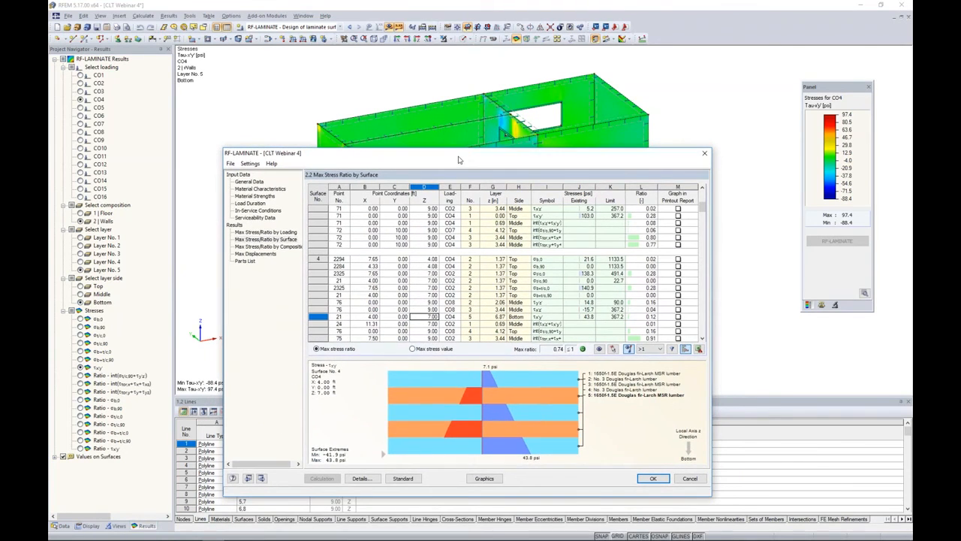
pyautogui.click(464, 258)
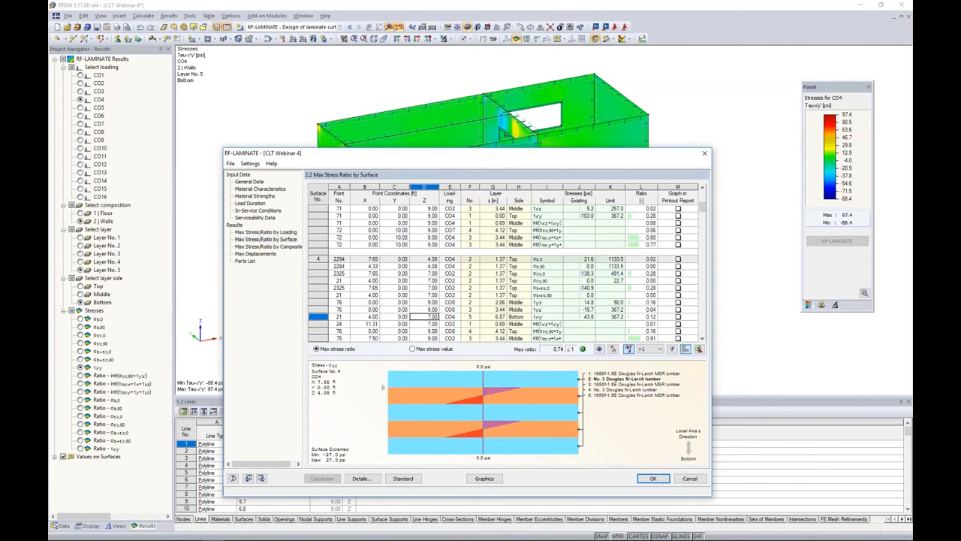
pyautogui.moveTo(494, 160); pyautogui.dragTo(494, 135)
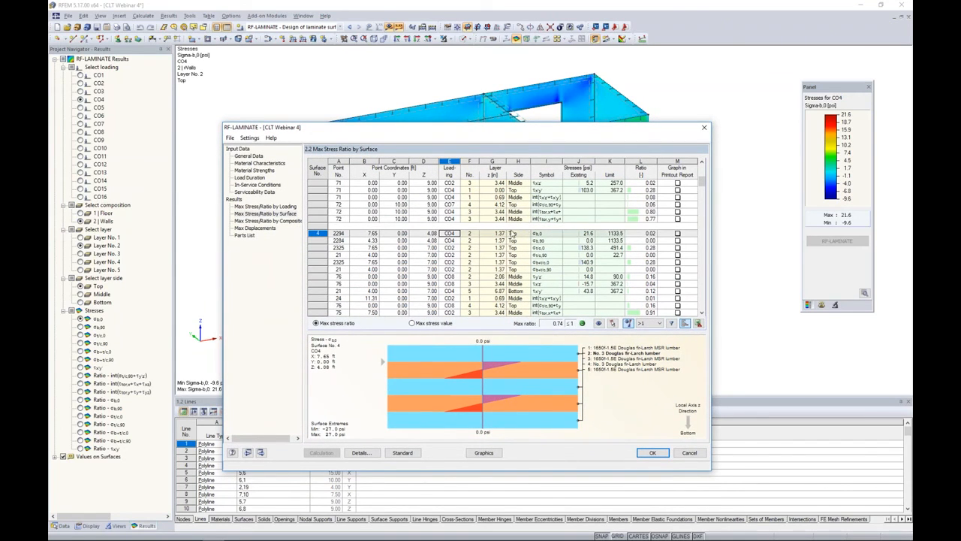
pyautogui.press('Down')
pyautogui.press('Down')
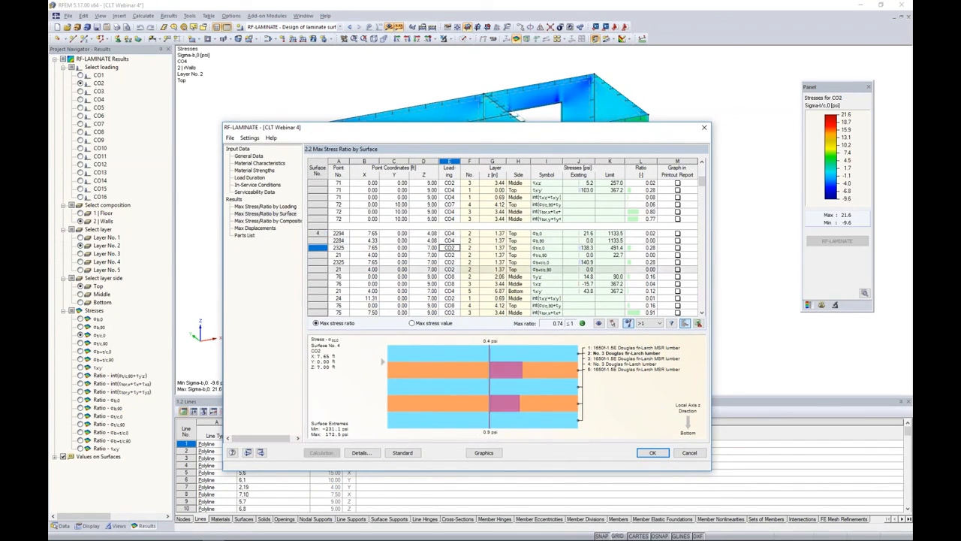
# Step: Examine the layer diagrams of surface 4's shear stresses (point 76, CO8) and surface 5's torsional shear interaction ratio (point 7, CO4)
pyautogui.click(451, 276)
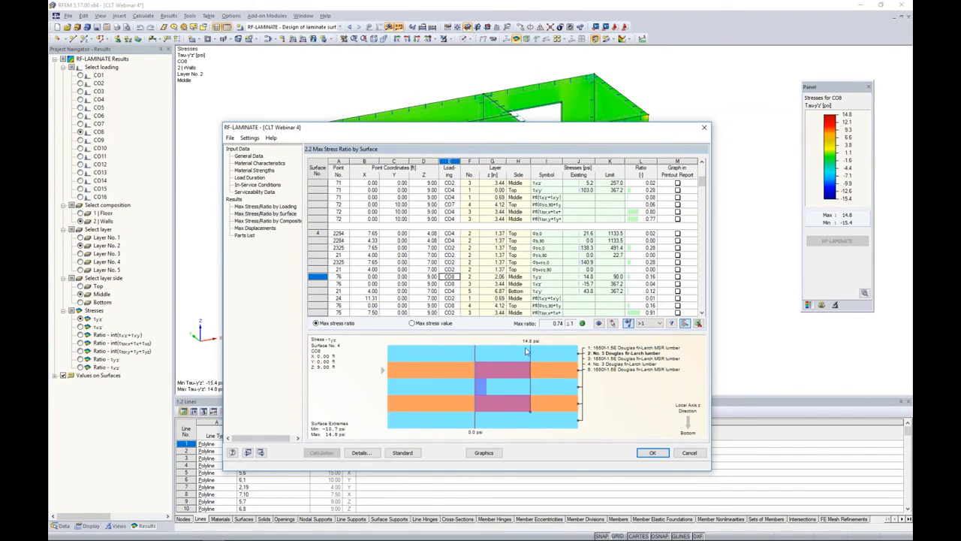
pyautogui.scroll(-1, 570, 275)
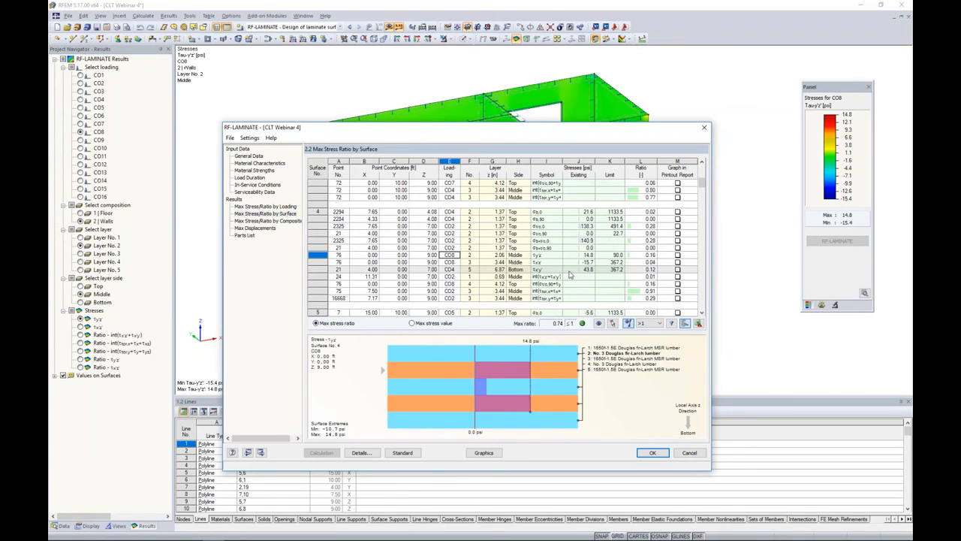
pyautogui.scroll(-2, 530, 274)
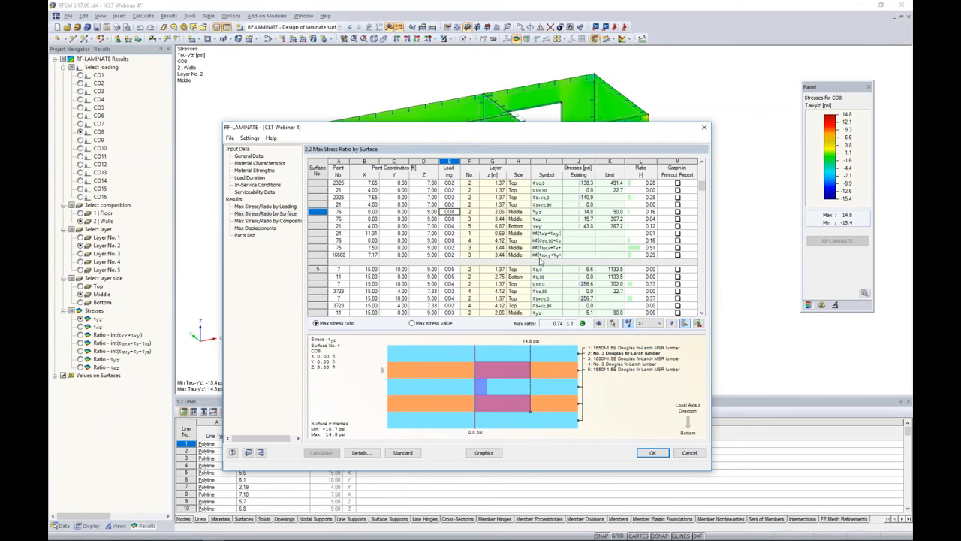
pyautogui.scroll(-1, 549, 254)
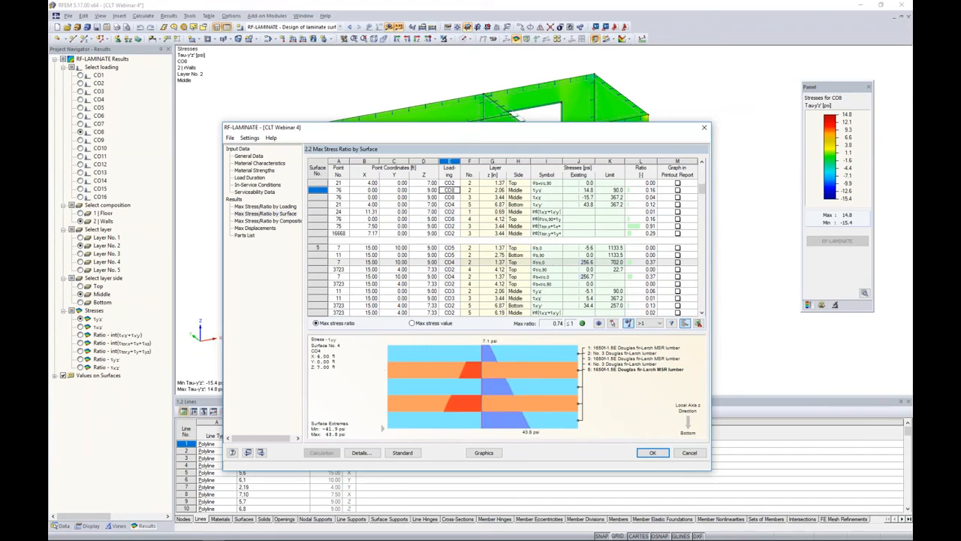
pyautogui.scroll(-3, 539, 304)
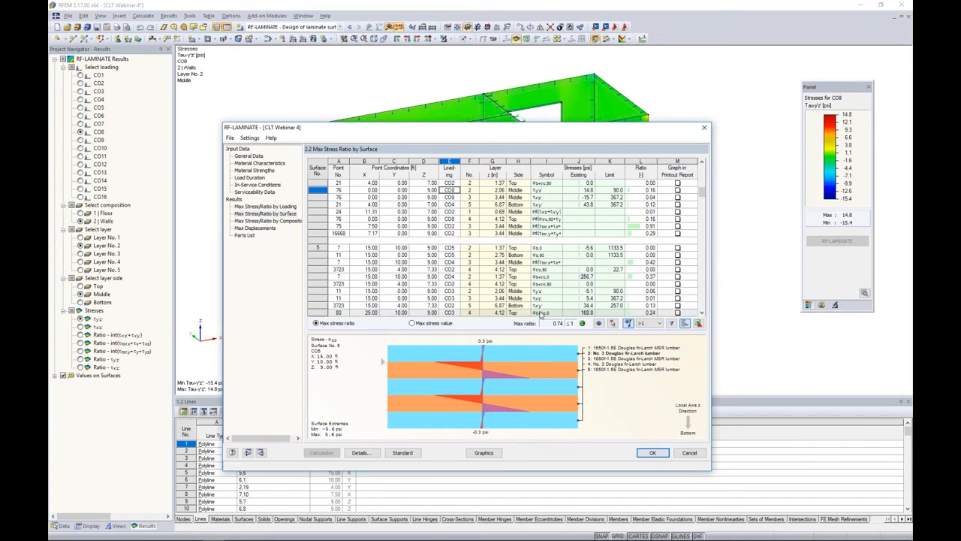
pyautogui.click(545, 262)
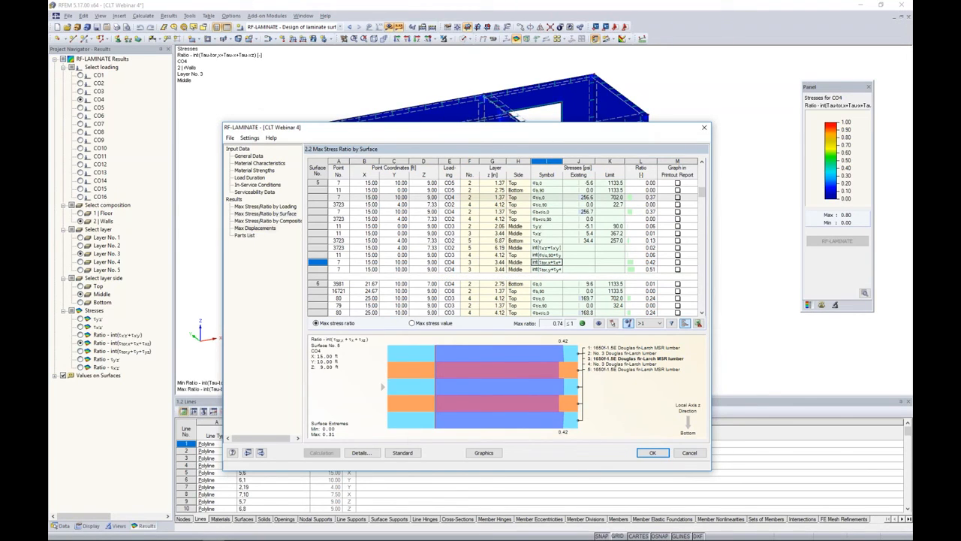
# Step: Review the maximum displacements by surface alongside the deflection plot on the model, and open the parts list
pyautogui.click(255, 228)
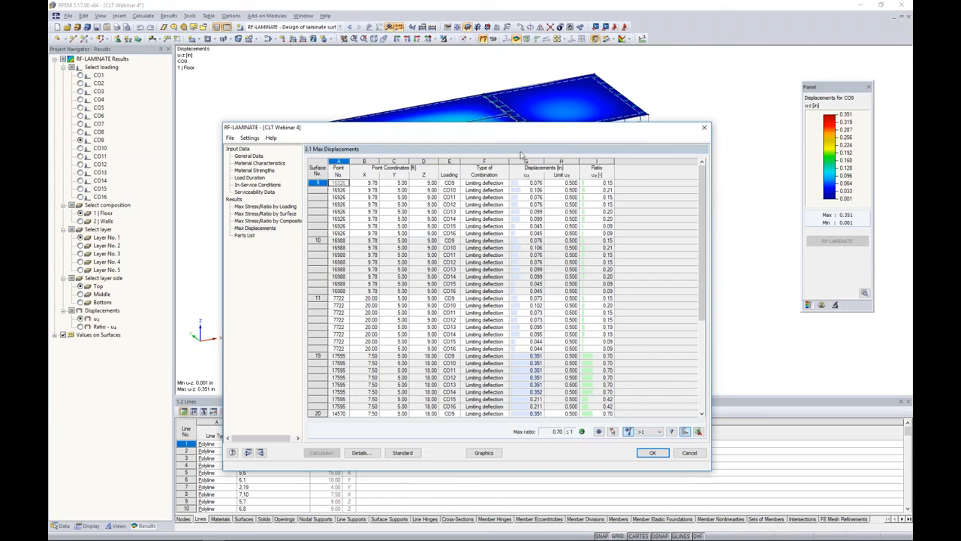
pyautogui.moveTo(521, 135); pyautogui.dragTo(504, 244)
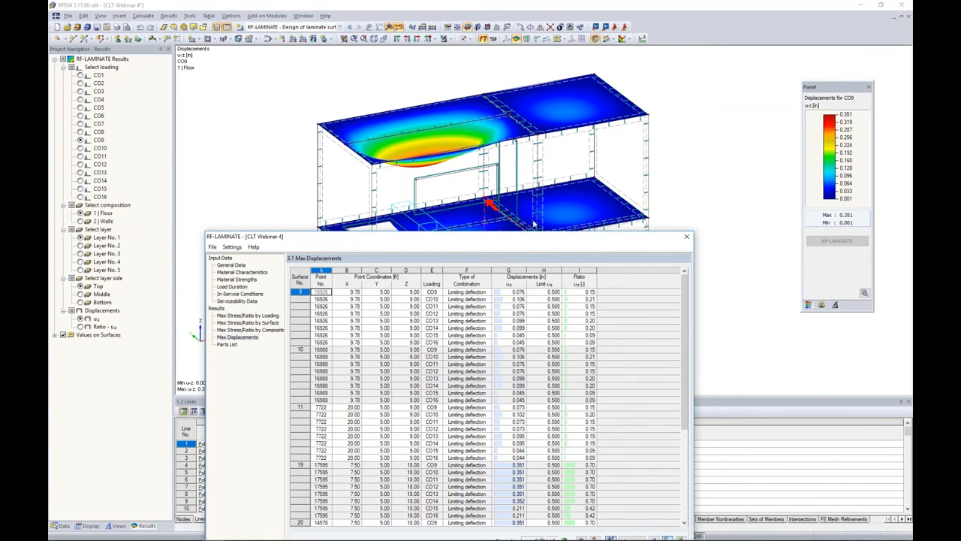
pyautogui.moveTo(535, 236); pyautogui.dragTo(552, 83)
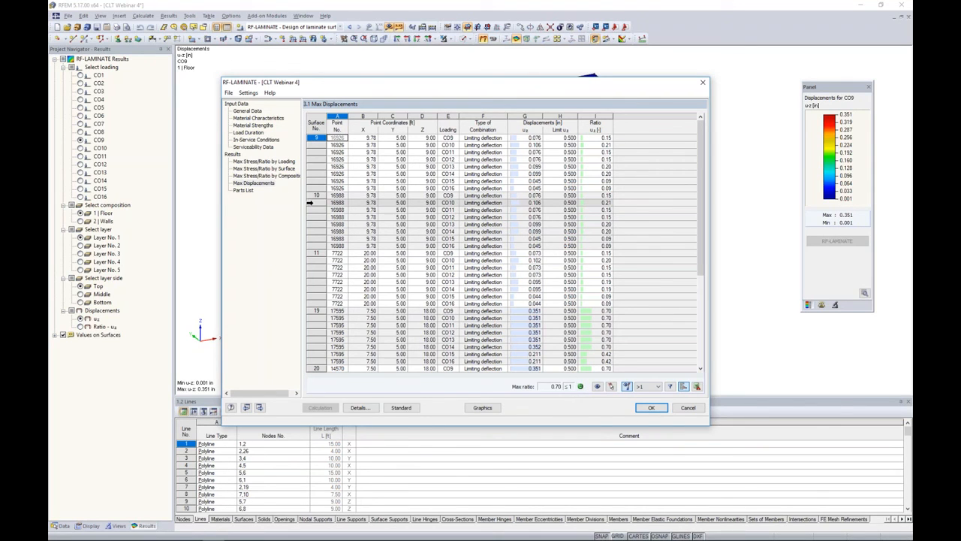
pyautogui.click(237, 192)
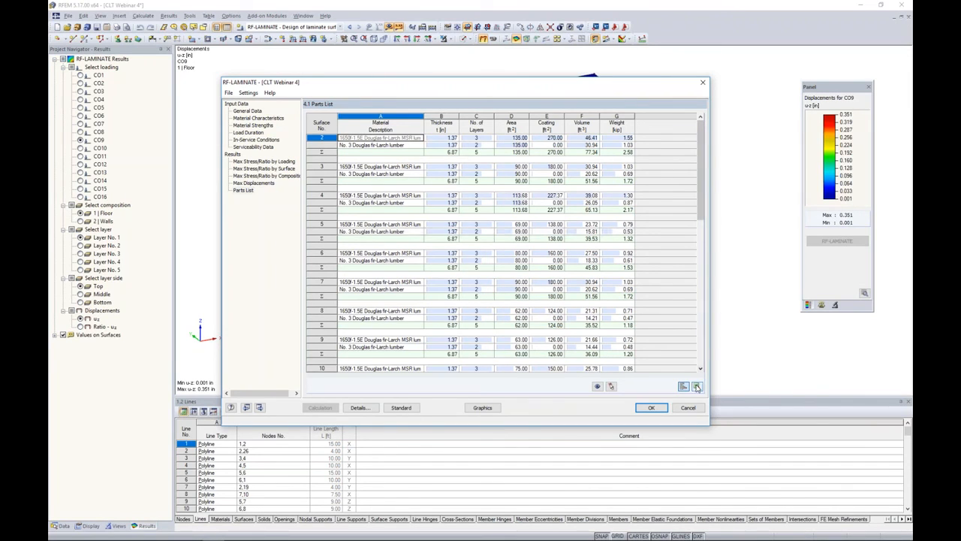
# Step: Return to the maximum stress ratios by surface and inspect the detail settings for displayed stresses and plate bending theory, changing nothing
pyautogui.click(264, 169)
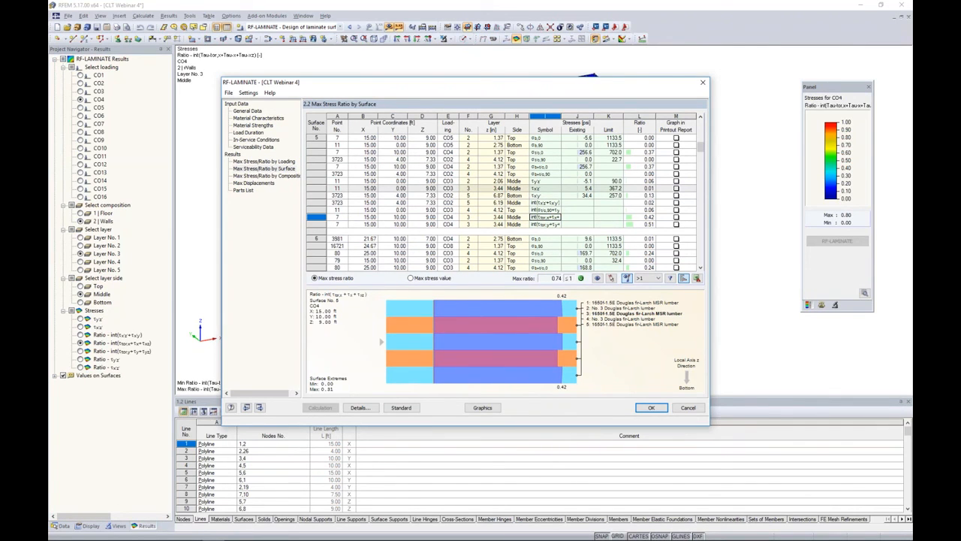
pyautogui.click(359, 407)
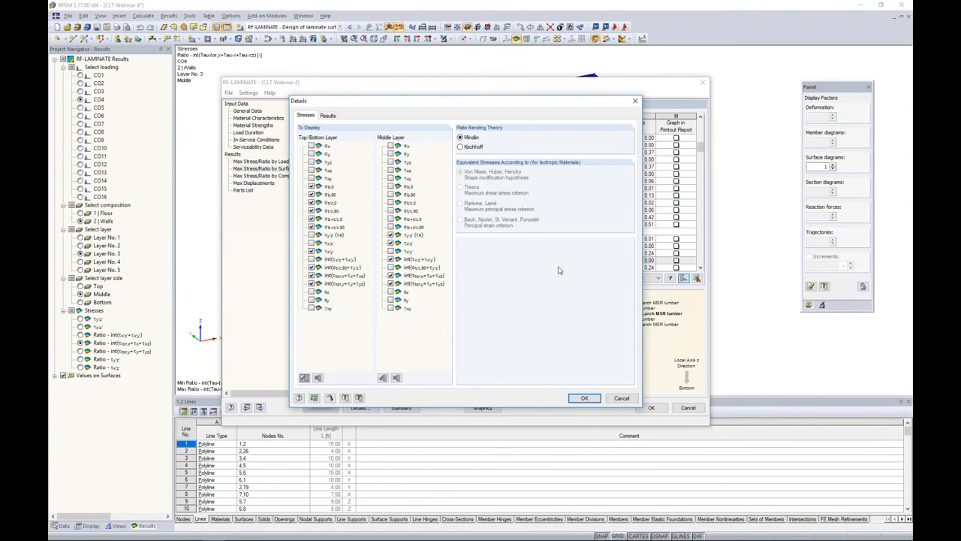
pyautogui.click(620, 397)
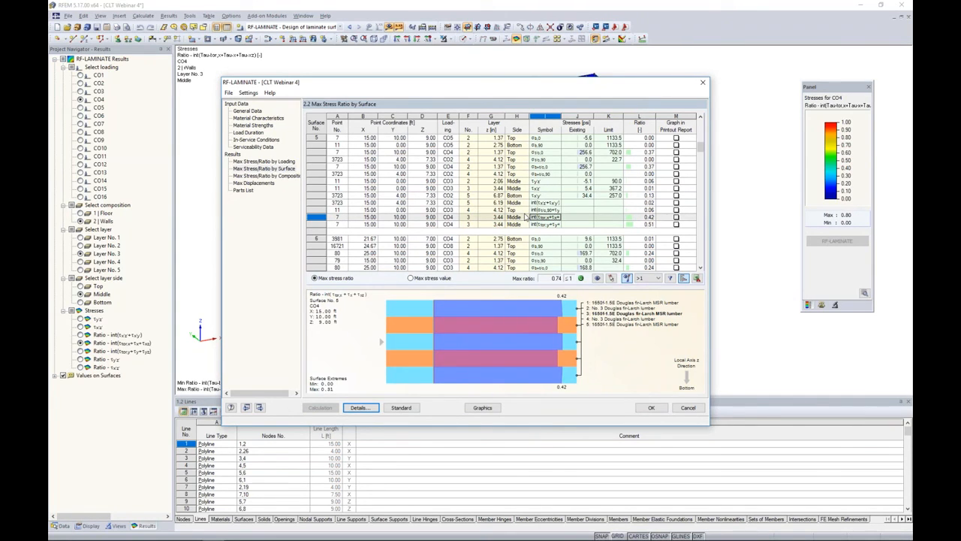
# Step: Show the results graphically on the model and compare the top-side σb,0 stresses for CO5 and CO6 and for the Floor and Walls compositions
pyautogui.click(483, 409)
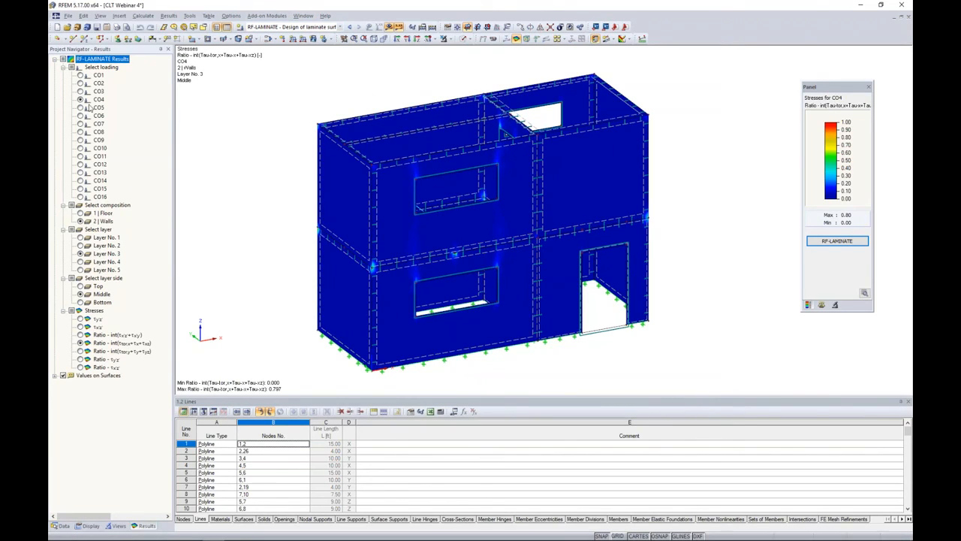
pyautogui.click(80, 286)
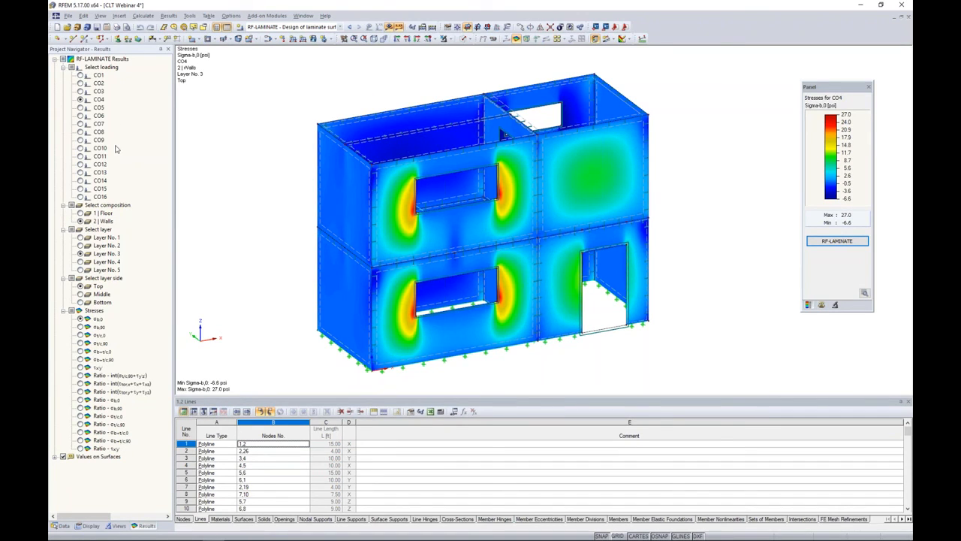
pyautogui.click(80, 107)
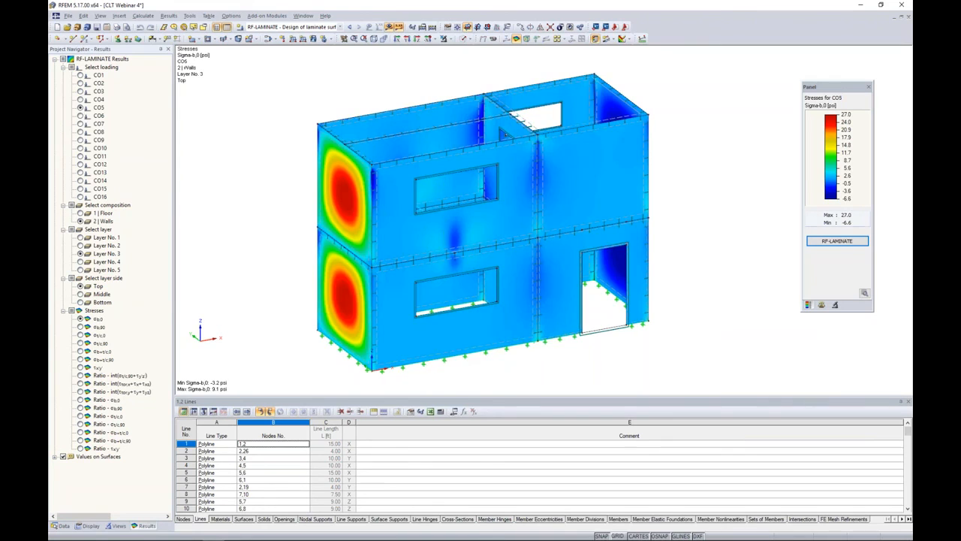
pyautogui.click(80, 116)
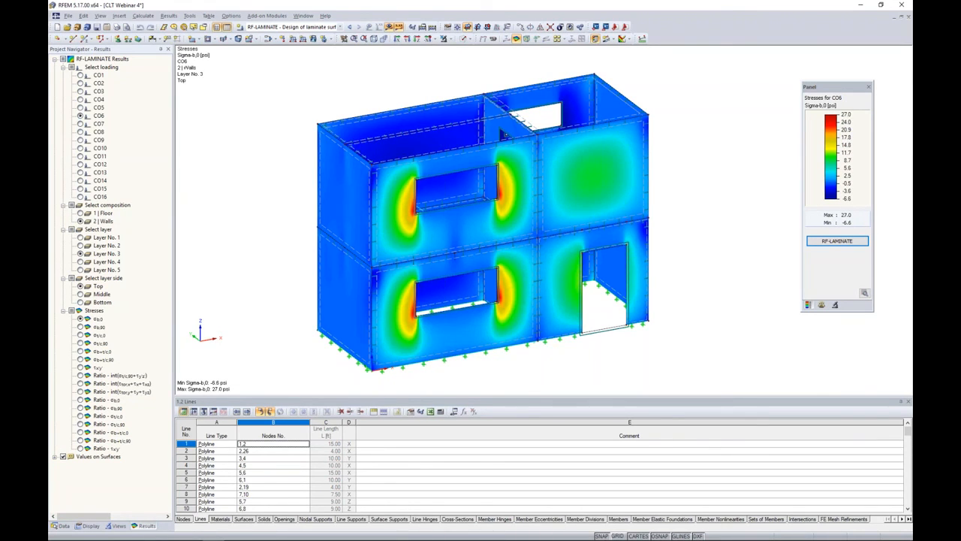
pyautogui.click(80, 213)
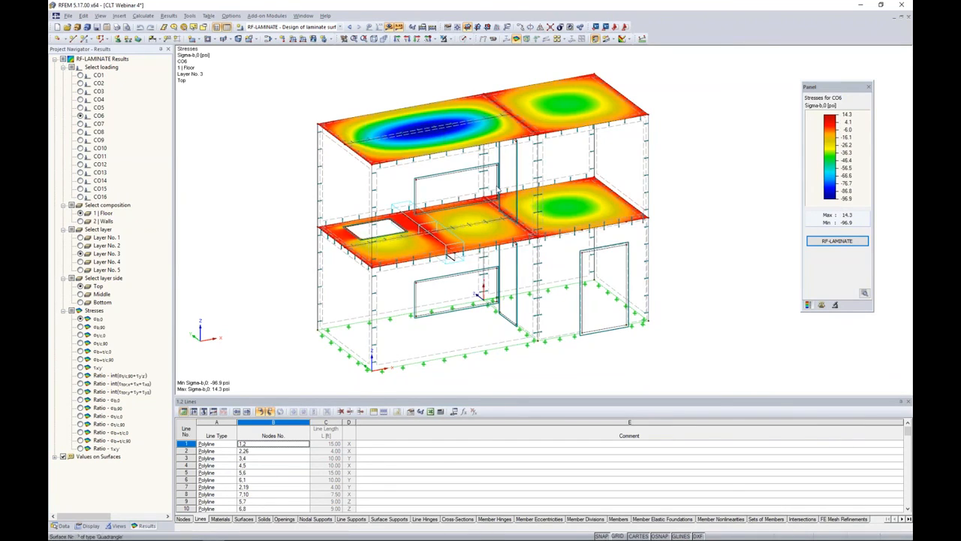
pyautogui.click(81, 222)
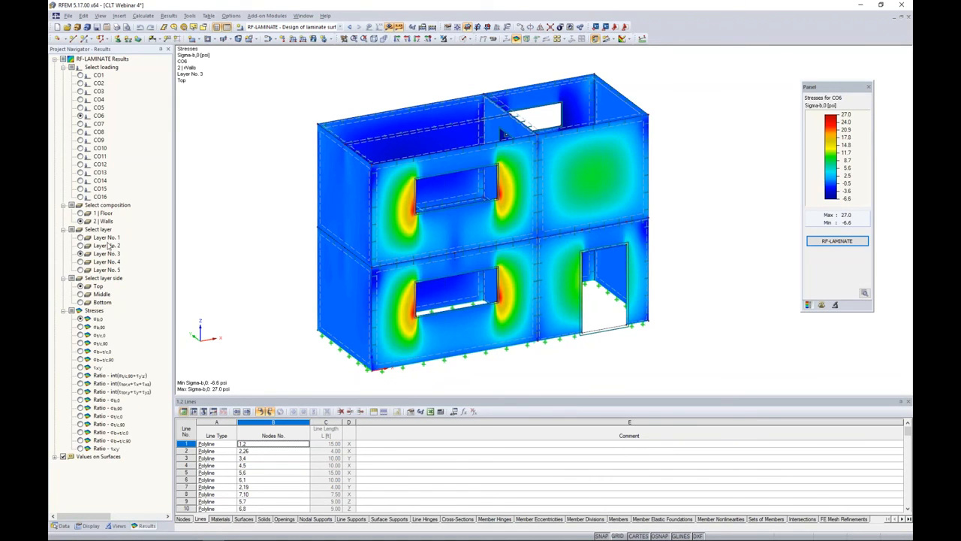
# Step: Compare the CO6 wall stresses layer by layer and display σb,0 on the bottom side of layer 4
pyautogui.click(80, 238)
pyautogui.click(80, 245)
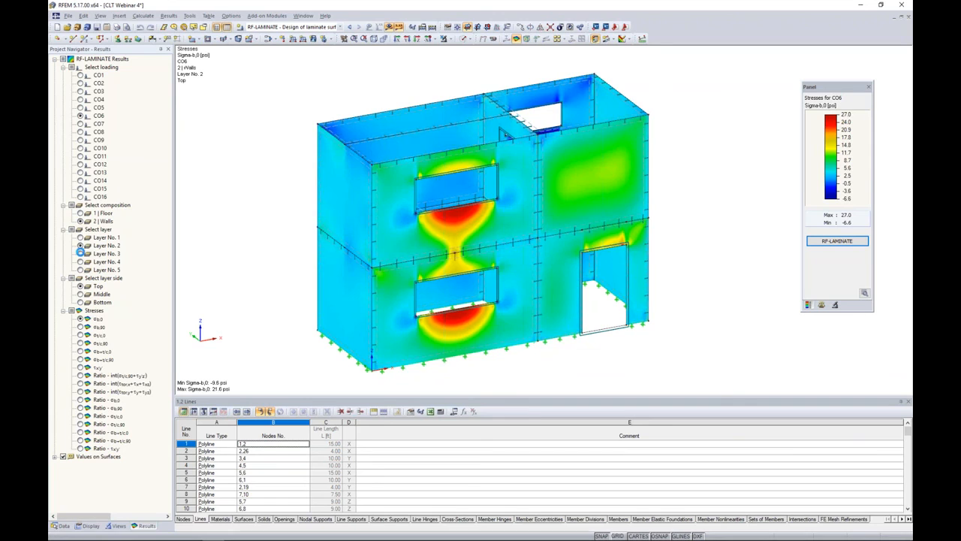
pyautogui.click(80, 253)
pyautogui.click(80, 261)
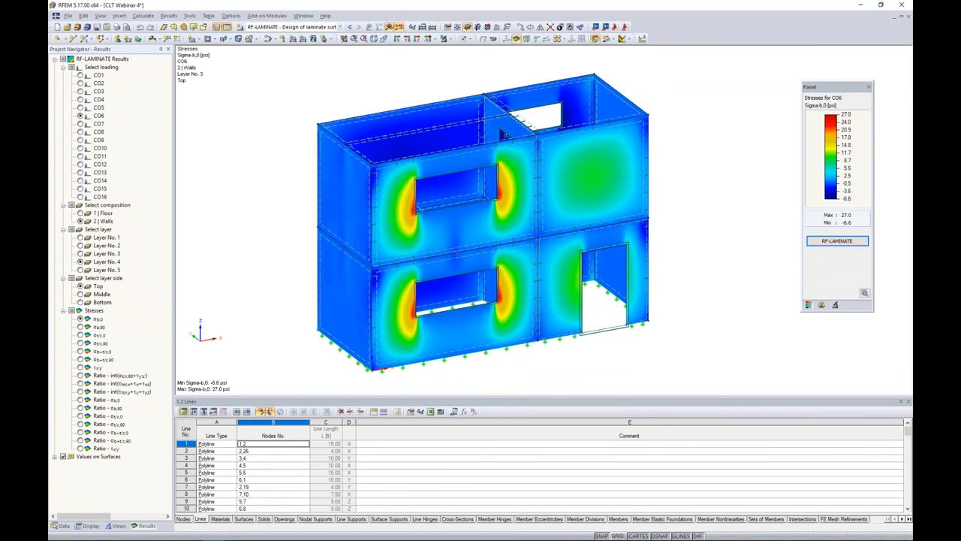
pyautogui.click(81, 270)
pyautogui.click(81, 262)
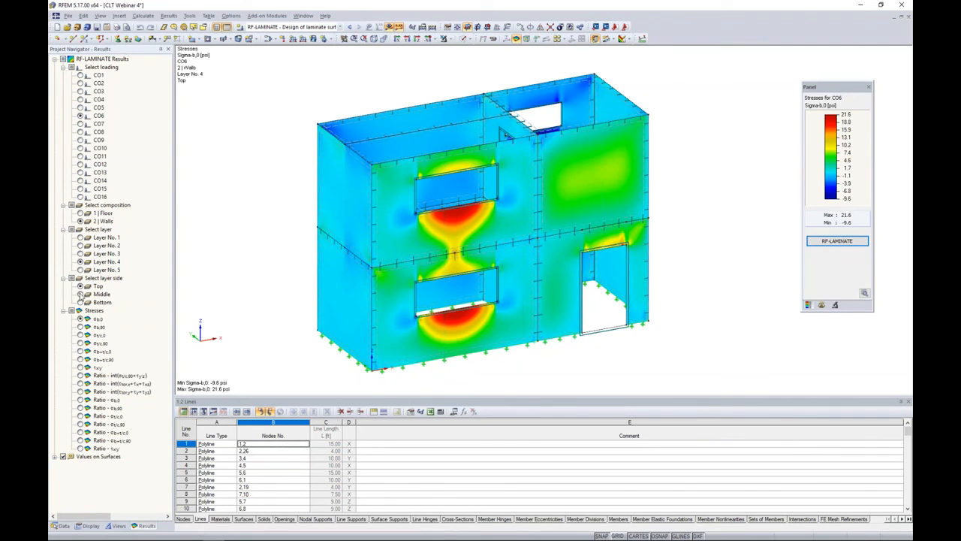
pyautogui.click(81, 294)
pyautogui.click(81, 302)
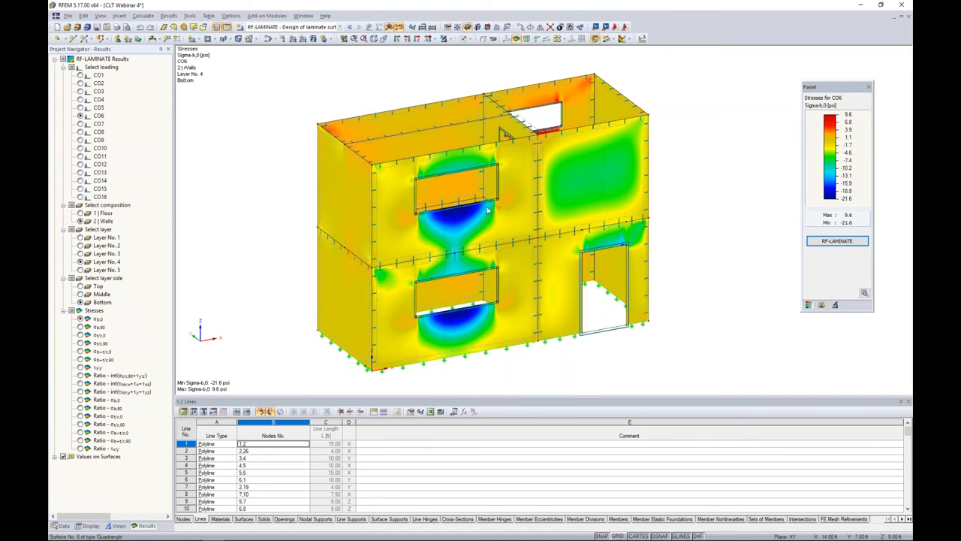
pyautogui.keyDown('ctrl'); pyautogui.moveTo(582, 229); pyautogui.dragTo(587, 249, button='middle'); pyautogui.keyUp('ctrl')
pyautogui.scroll(-1, 588, 229)
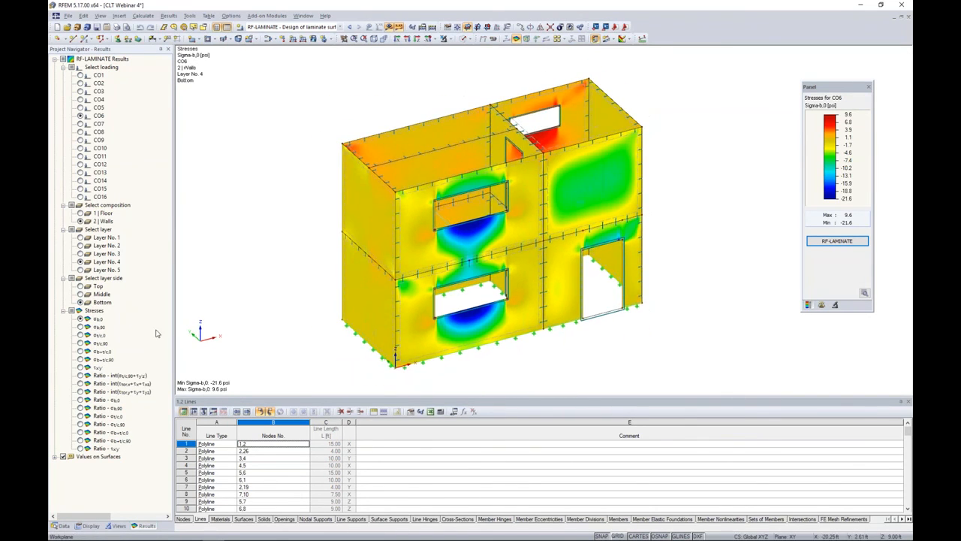
# Step: Plot σt/c,0, τx'y', the σt/c,90 + τy'z' interaction ratio and the σb,0 ratio on the walls
pyautogui.click(80, 336)
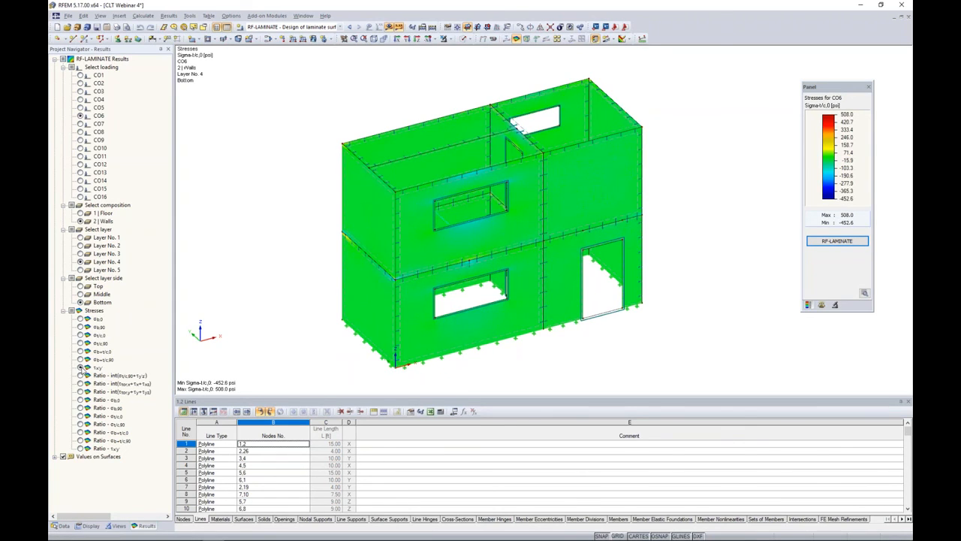
pyautogui.click(80, 368)
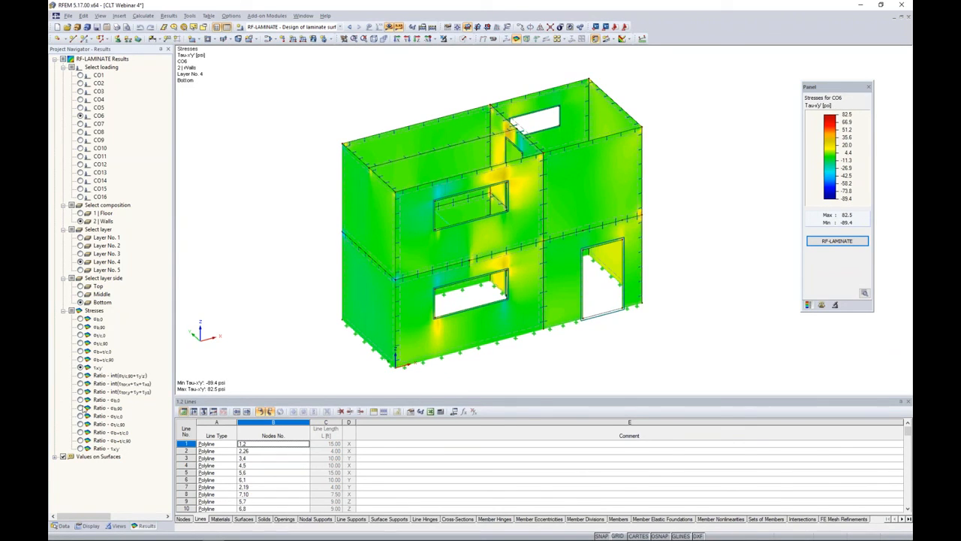
pyautogui.click(80, 375)
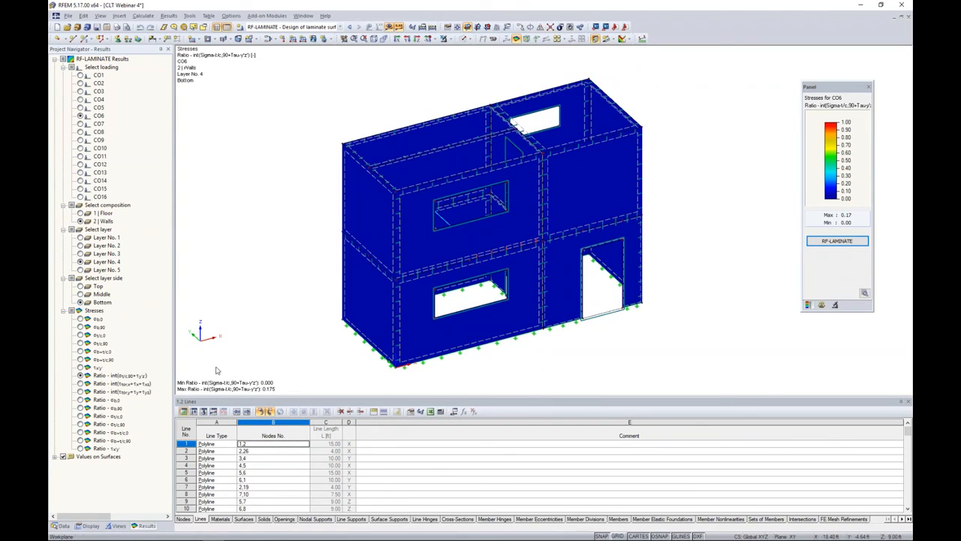
pyautogui.click(80, 399)
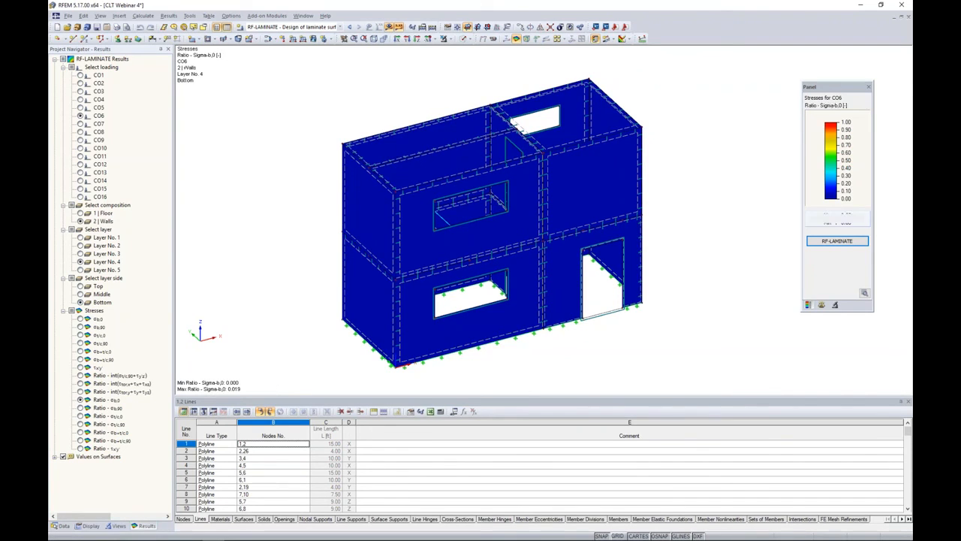
# Step: Set the maximum of the σb,0 ratio colour scale to 0.40 and fill the intermediate values evenly
pyautogui.doubleClick(831, 128)
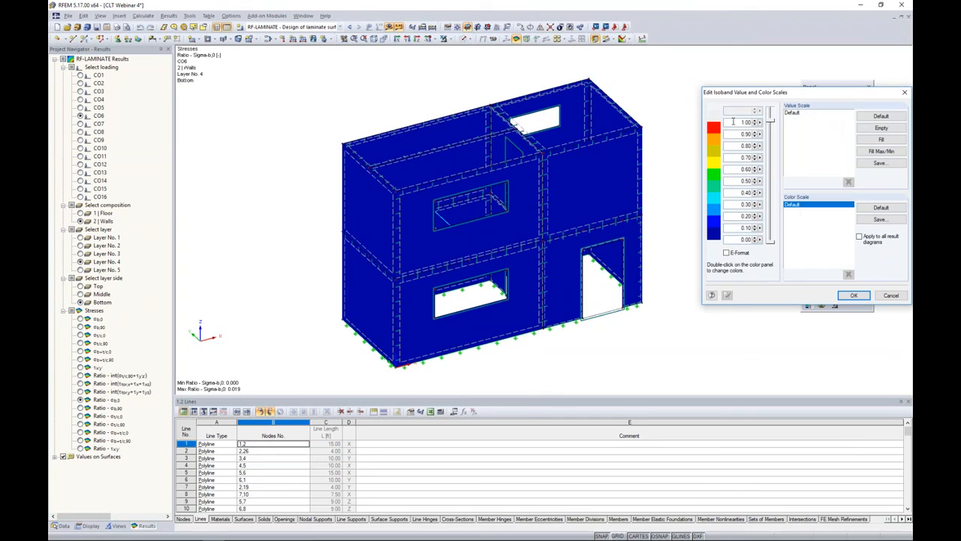
pyautogui.doubleClick(746, 123)
pyautogui.write('0')
pyautogui.click(881, 140)
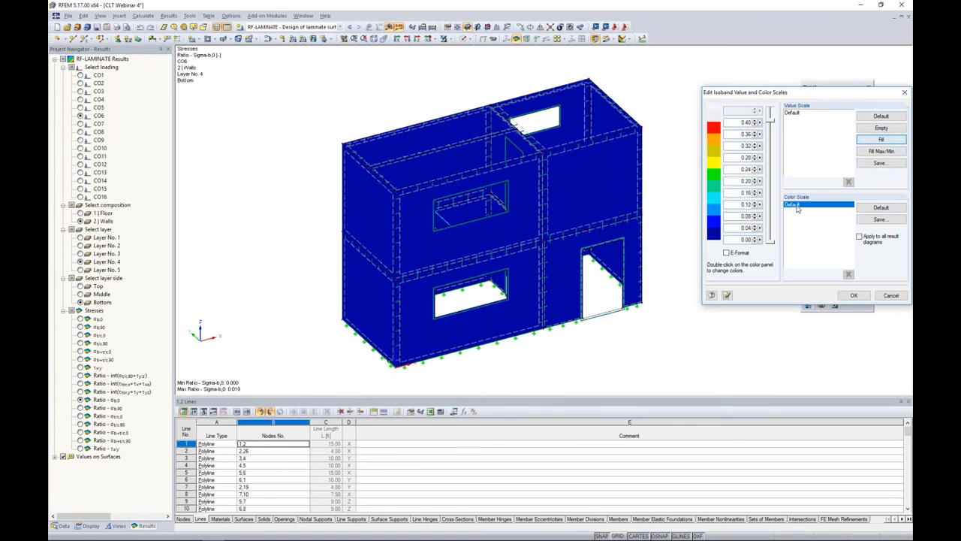
pyautogui.click(855, 295)
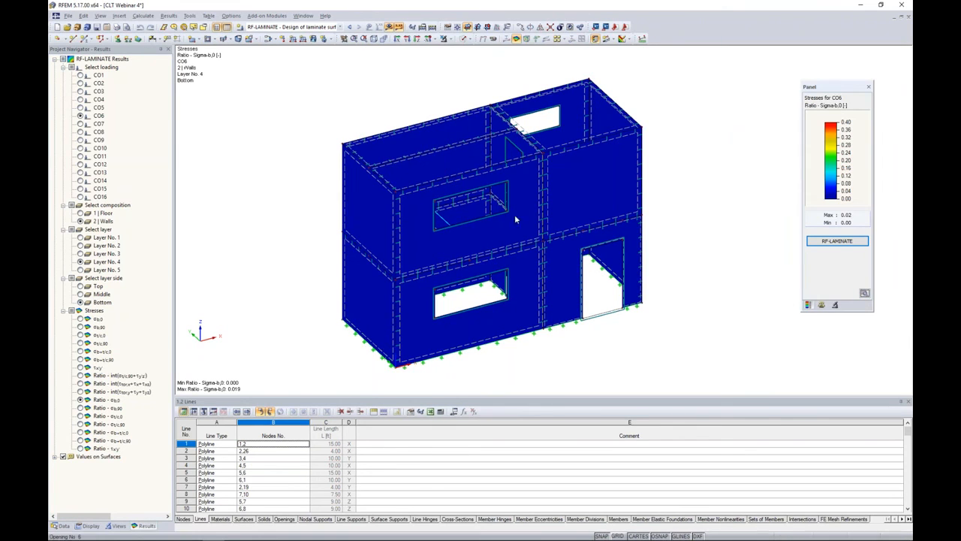
pyautogui.moveTo(502, 215)
pyautogui.keyDown('ctrl'); pyautogui.mouseDown(button='middle')
pyautogui.moveTo(522, 242)
pyautogui.moveTo(633, 267)
pyautogui.moveTo(499, 197)
pyautogui.moveTo(411, 225)
pyautogui.moveTo(505, 204)
pyautogui.mouseUp(button='middle'); pyautogui.keyUp('ctrl')
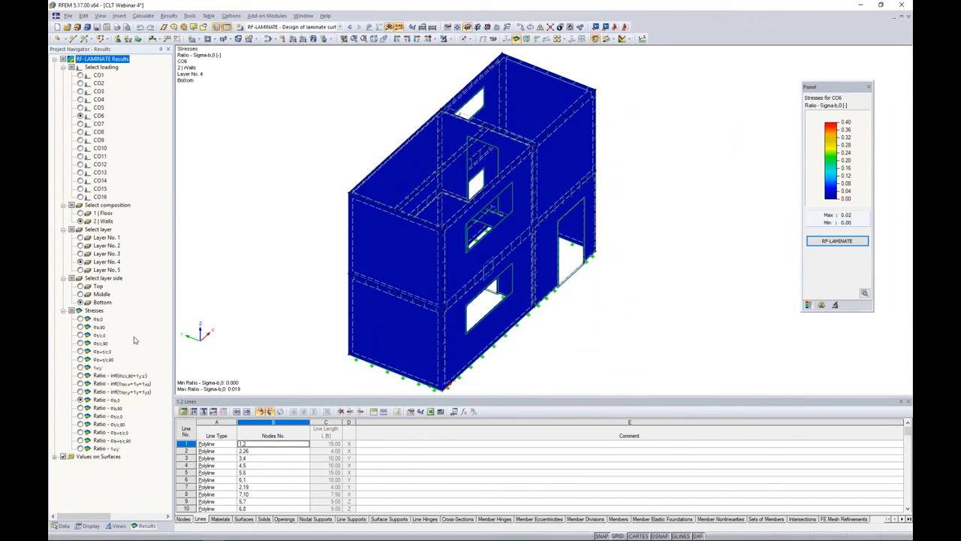
# Step: Plot the σb,0 stresses again and set the maximum of their colour scale to 4.0 psi with evenly filled intermediate values
pyautogui.click(81, 318)
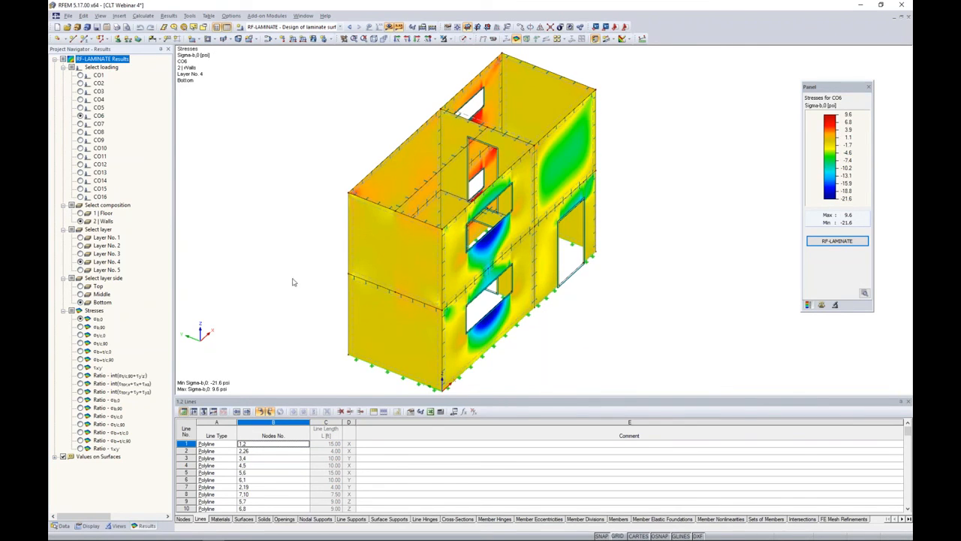
pyautogui.doubleClick(832, 129)
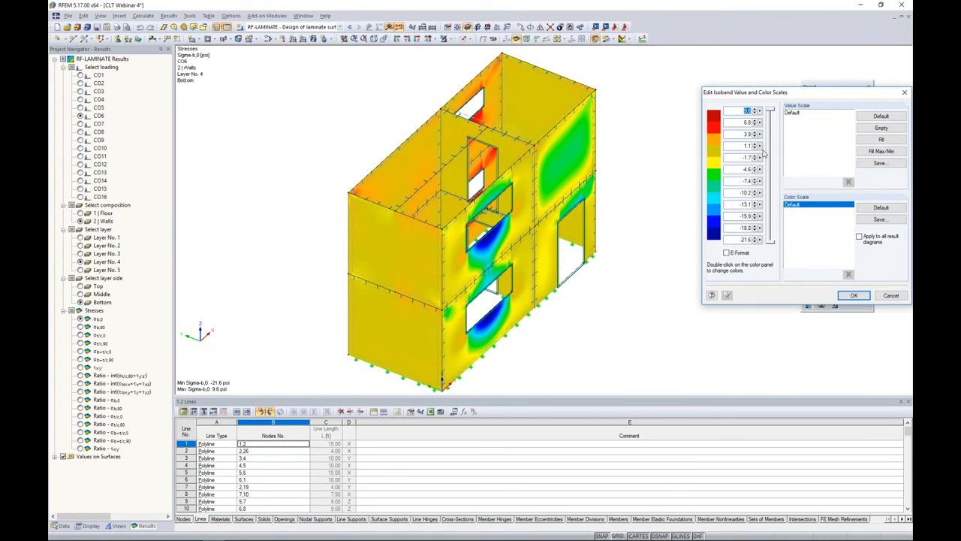
pyautogui.write('4')
pyautogui.click(854, 295)
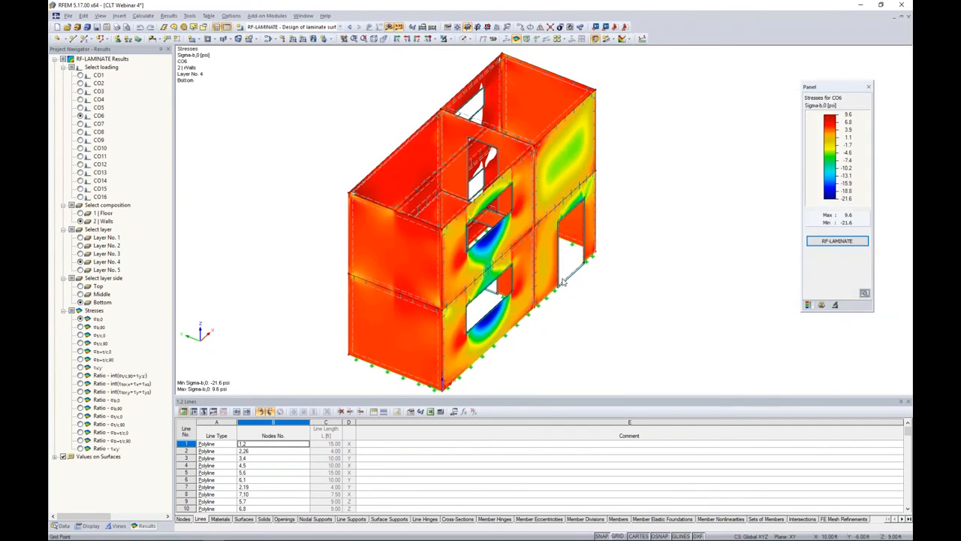
pyautogui.keyDown('ctrl'); pyautogui.moveTo(563, 281); pyautogui.dragTo(637, 143, button='middle'); pyautogui.keyUp('ctrl')
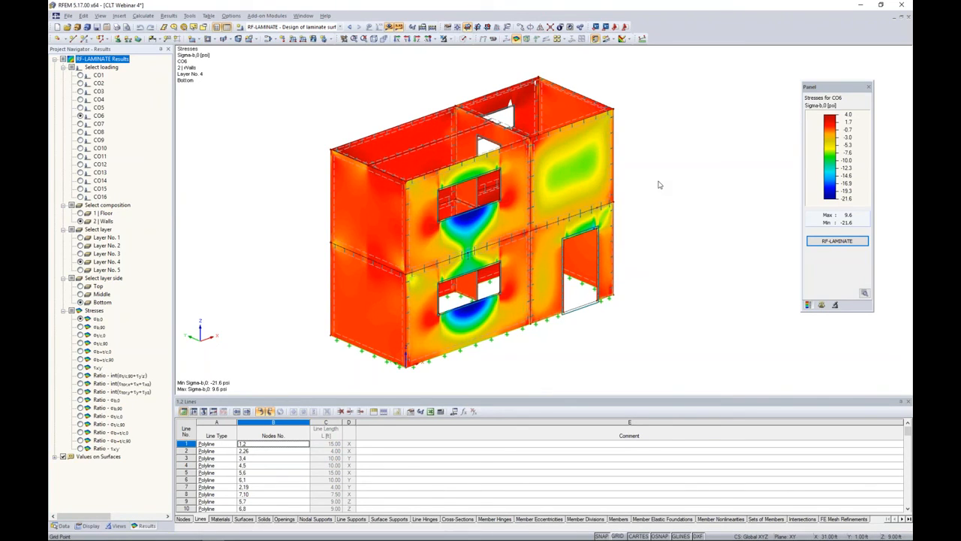
# Step: Switch to the presentation and show its More Information slide
pyautogui.press('super+Tab')
pyautogui.click(591, 176)
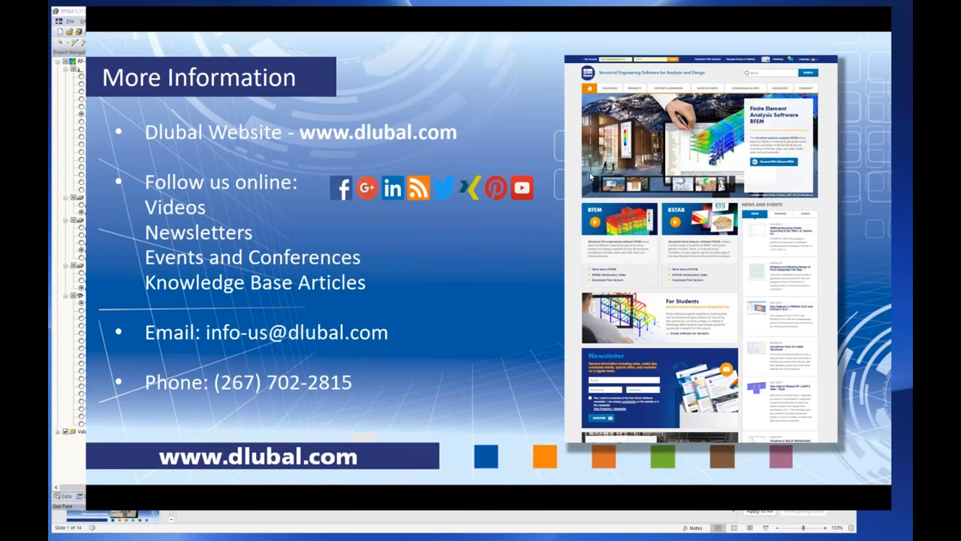